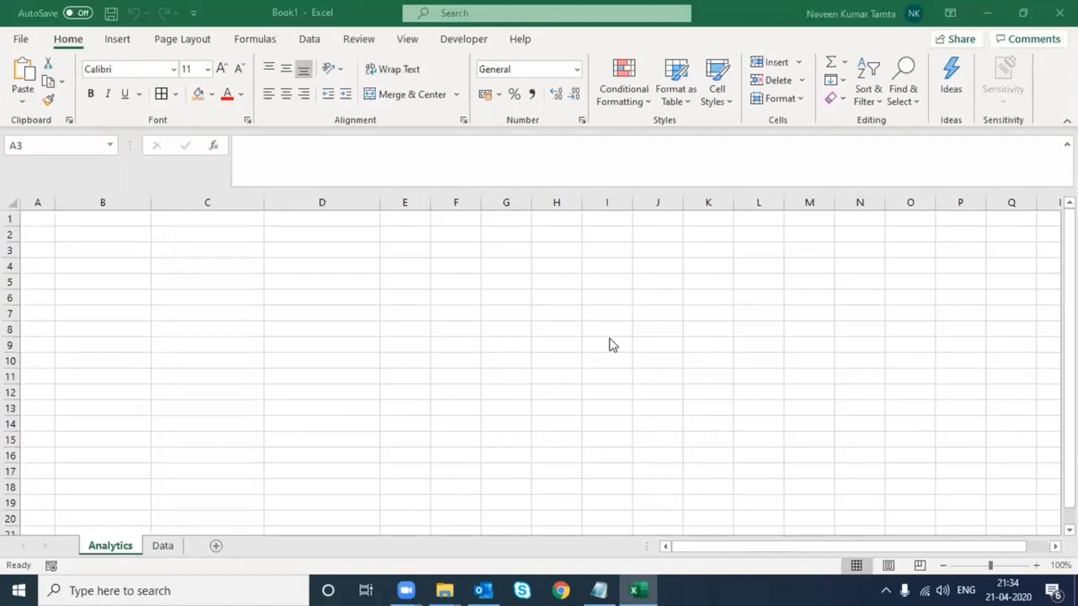
Show the Data sheet and reduce the formula bar to a single line.
click(533, 110)
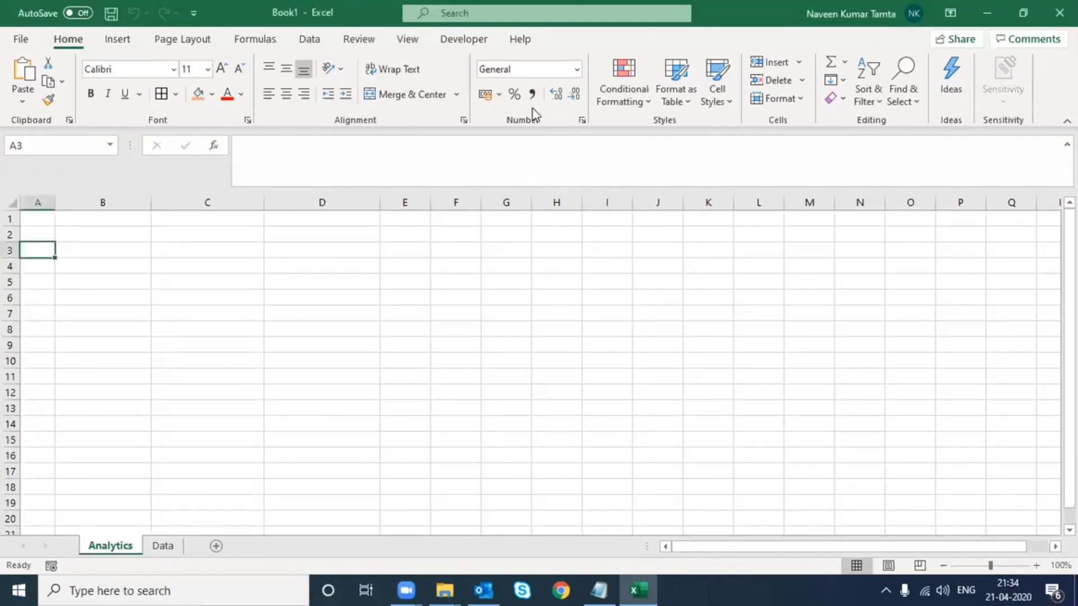
click(163, 547)
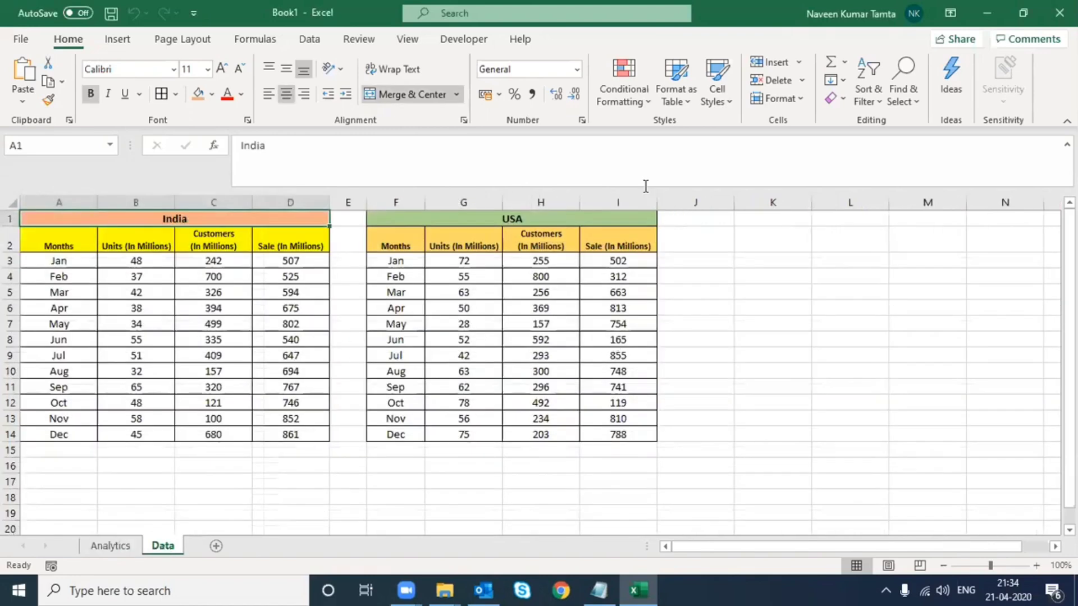
drag(644, 187, 645, 118)
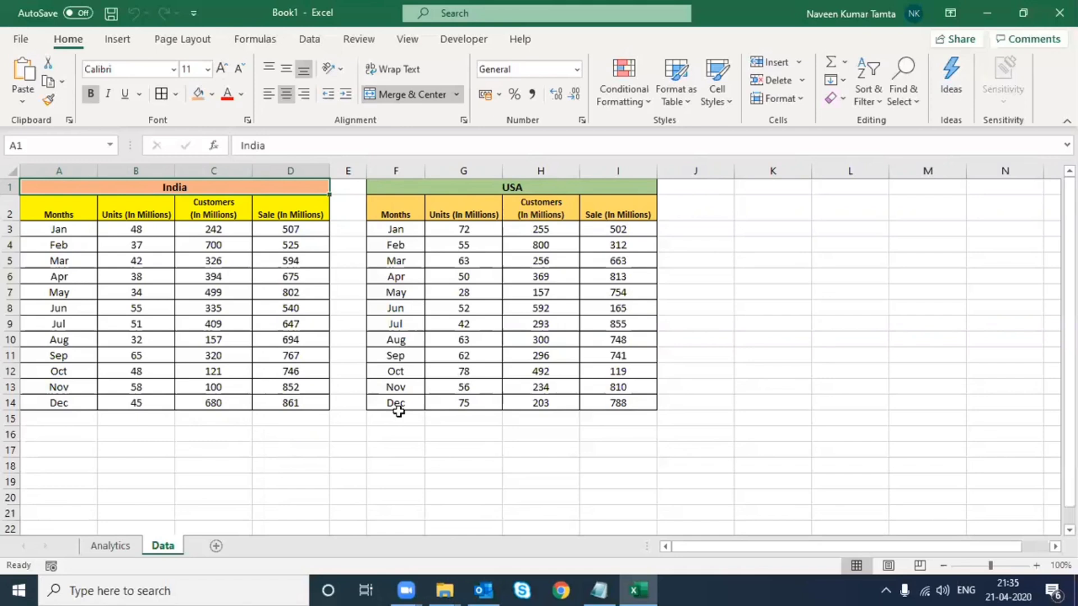
Copy the India table with its headings, A2:D14 on the Data sheet, to cell B3 of the Analytics sheet.
key(ctrl+Page_Up)
key(ctrl+Page_Down)
key(ctrl+Page_Up)
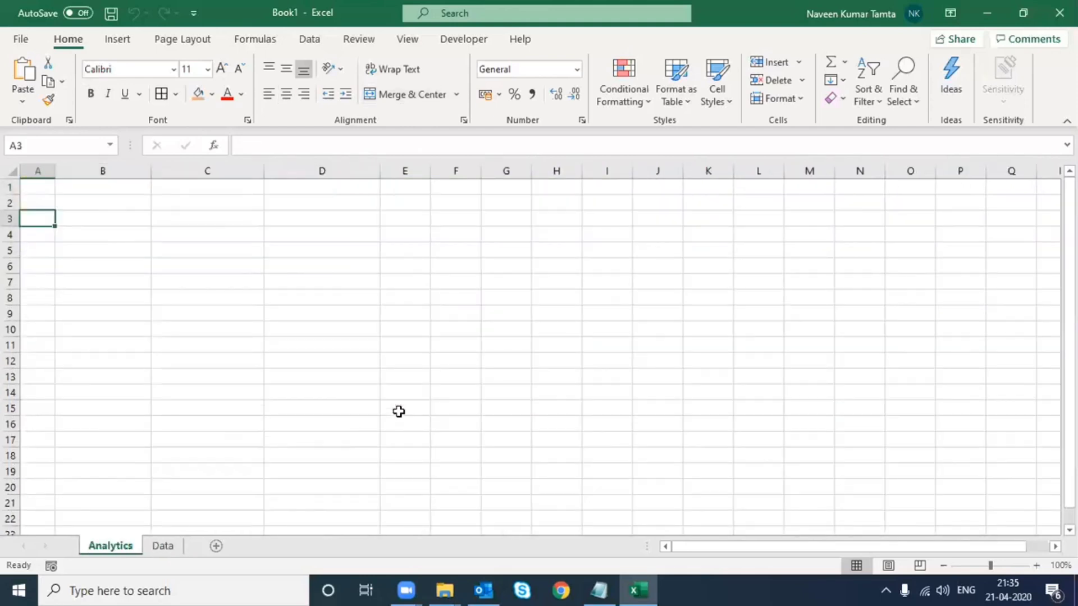
key(Right)
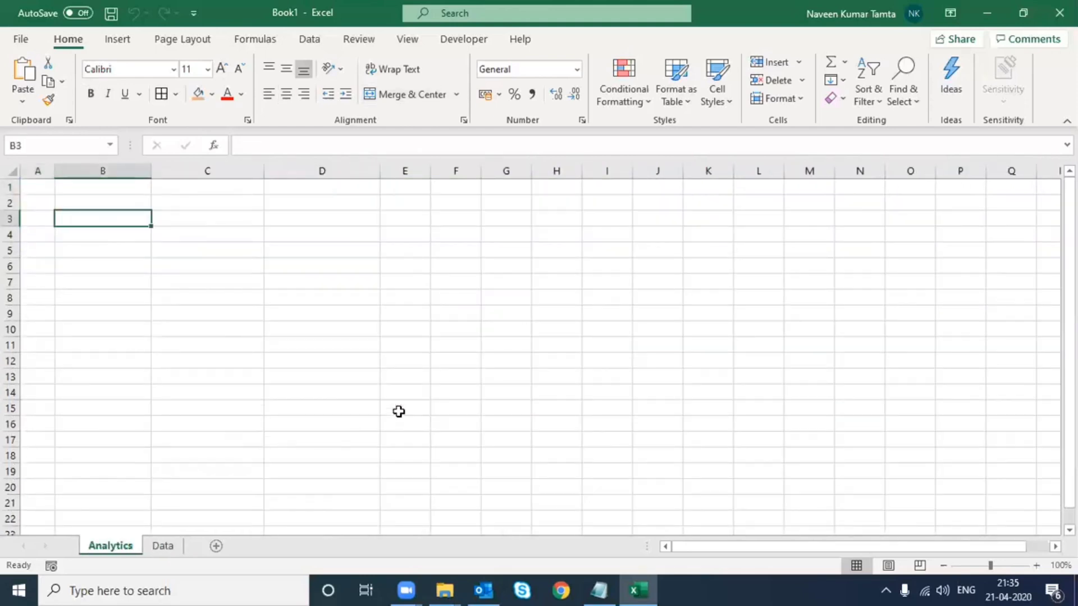
key(ctrl+Page_Down)
key(Down)
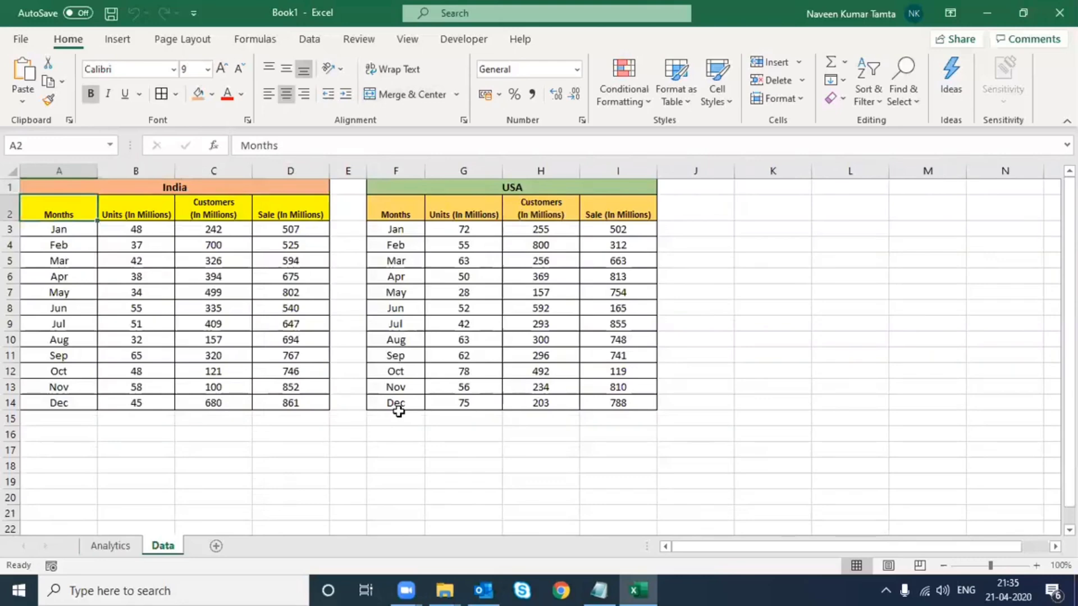
key(ctrl+shift+Right)
key(ctrl+shift+Down)
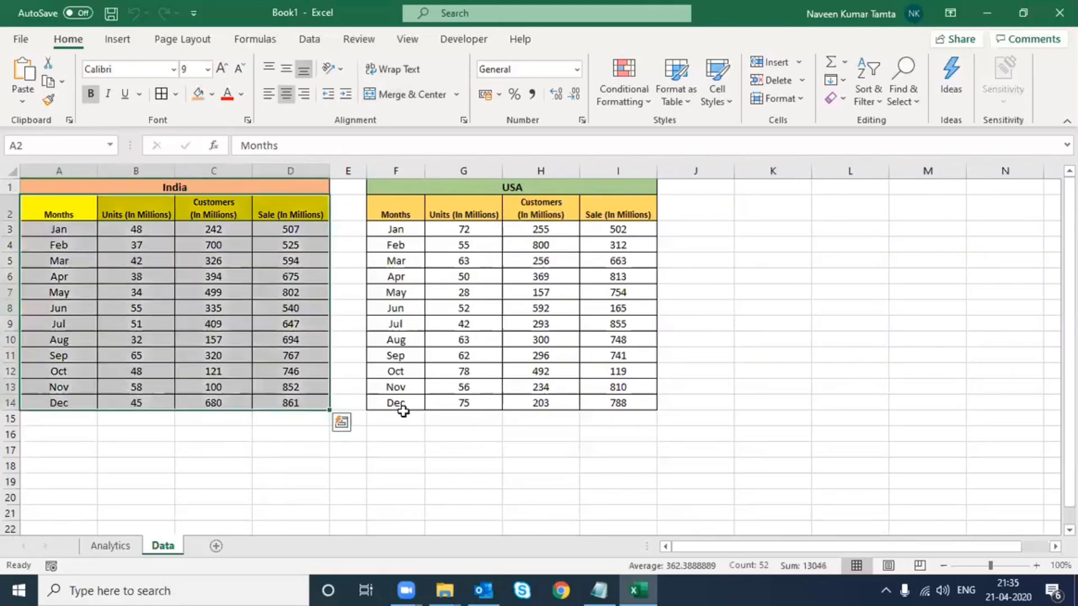
key(ctrl+c)
key(ctrl+Page_Up)
key(ctrl+v)
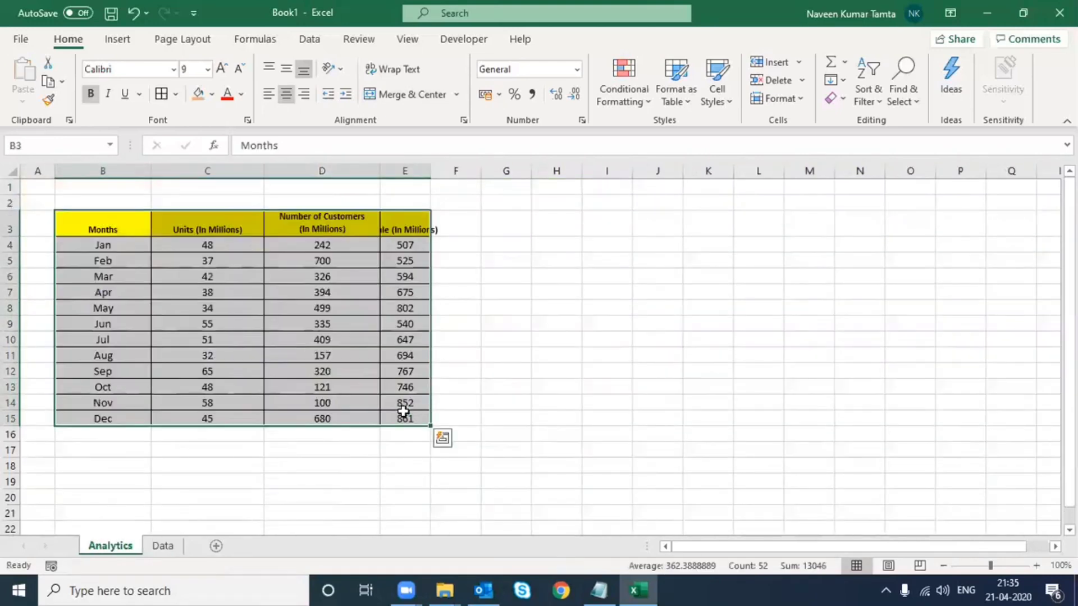
Clear the figures in C4:E15 of the Analytics table and widen column E to fit the Sale heading.
key(Right)
key(Down)
key(ctrl+shift+Right)
key(ctrl+shift+Down)
key(Delete)
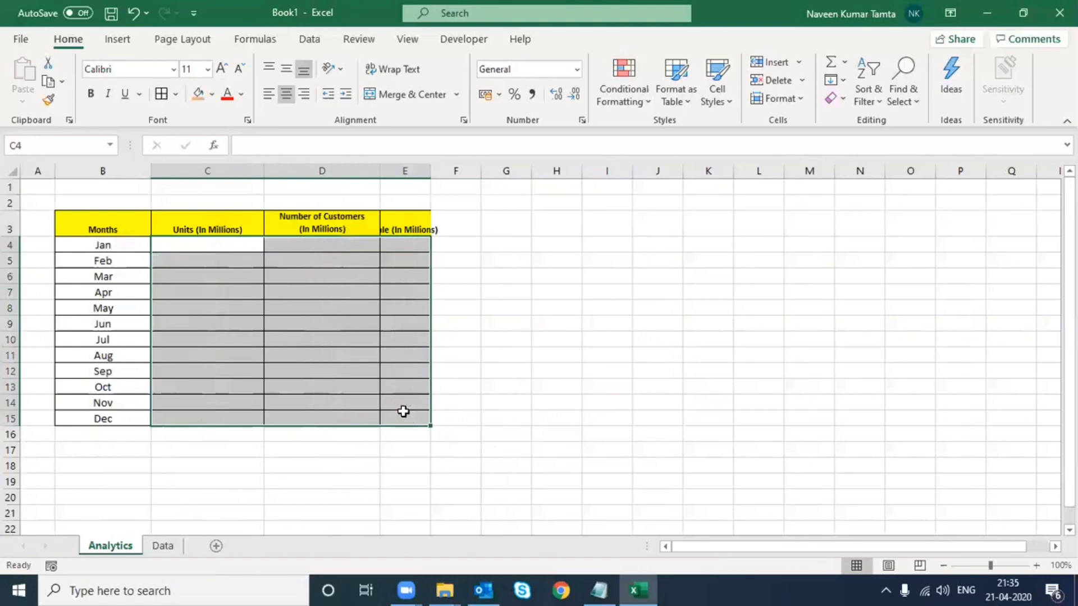
key(Up)
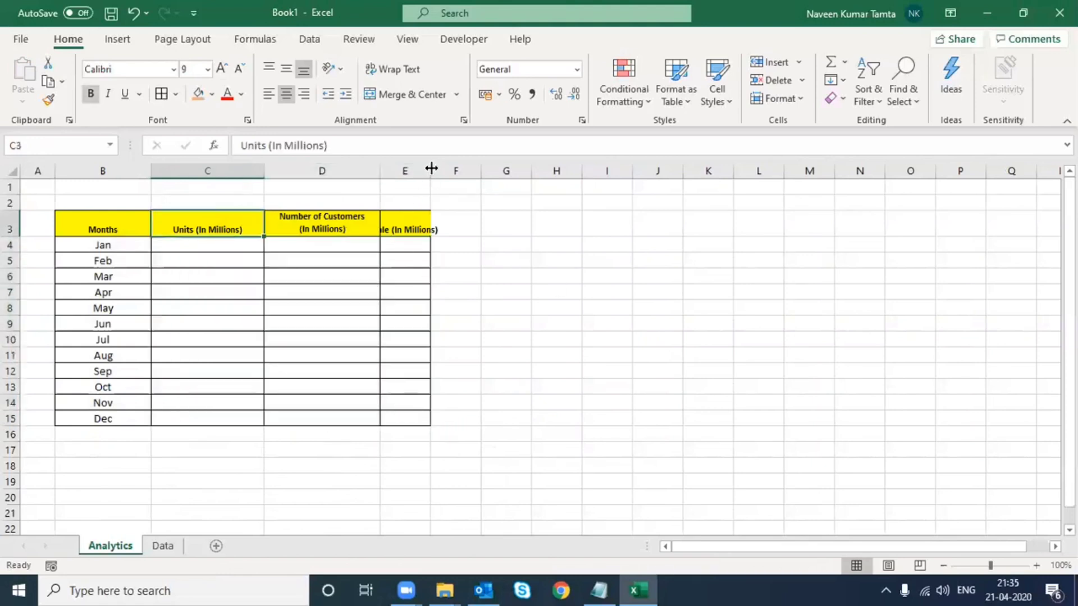
drag(431, 172, 495, 173)
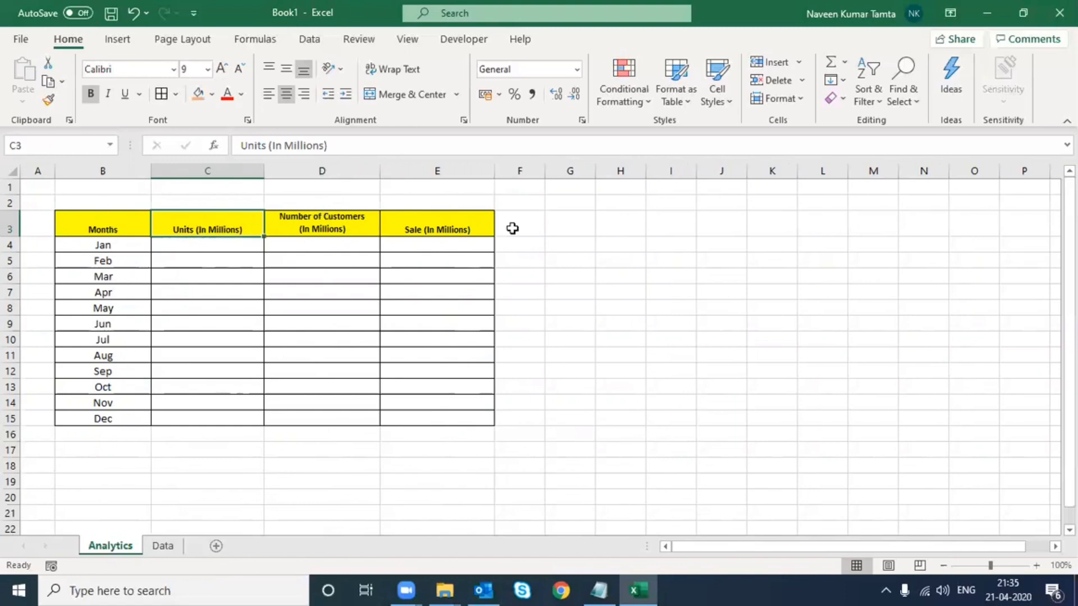
Enter TRUE in C1 of the Analytics sheet and fill it across to E1, above the three value columns.
click(241, 186)
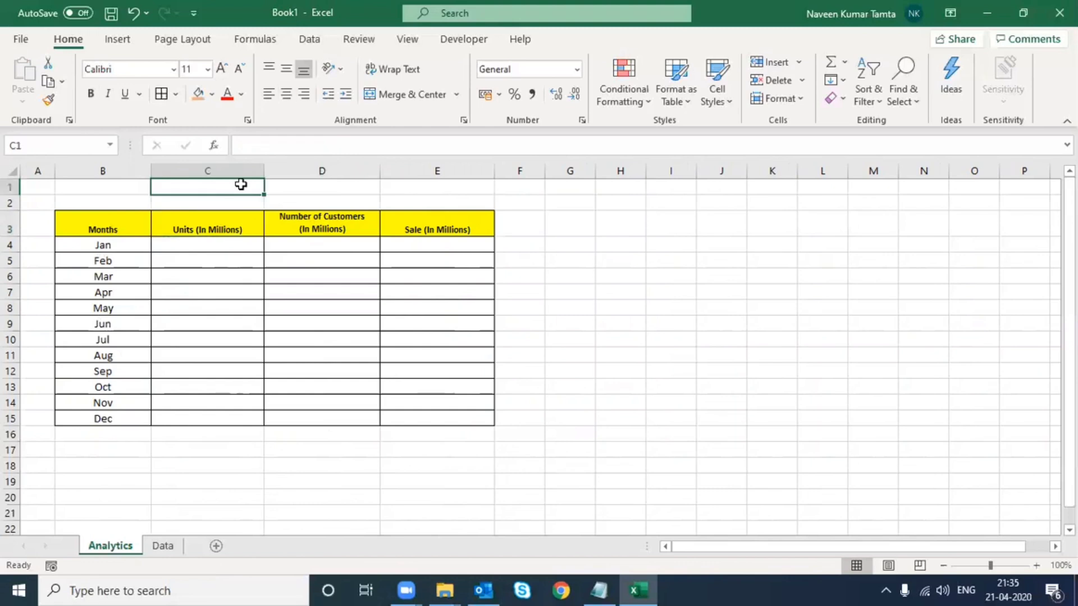
text(True)
key(ctrl+Return)
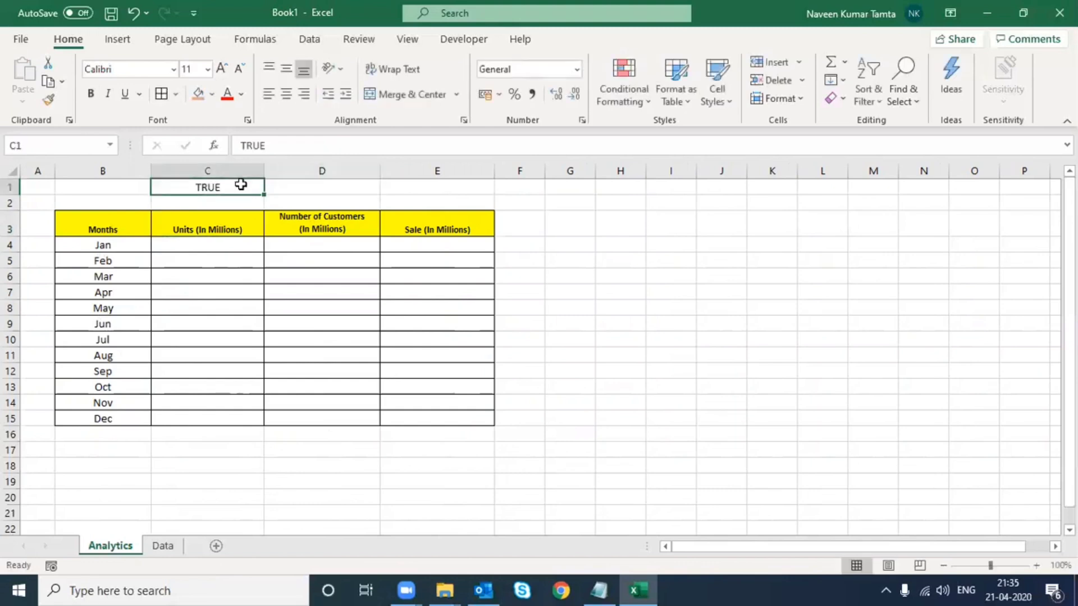
key(shift+Right)
key(shift+Right)
key(ctrl+r)
key(Right)
key(Right)
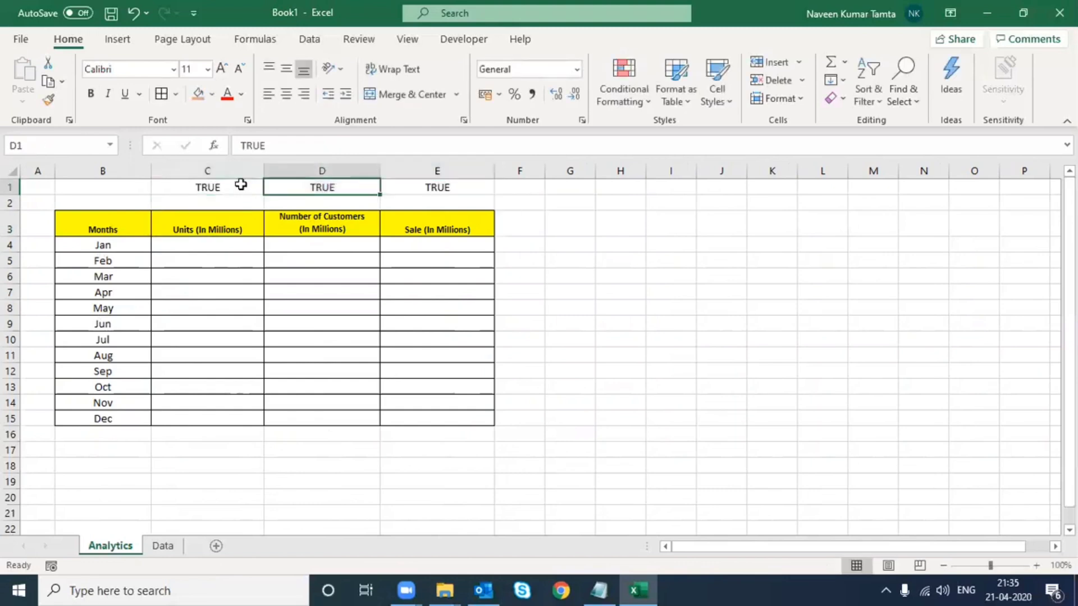
key(Left)
key(Left)
key(shift+Right)
key(shift+Right)
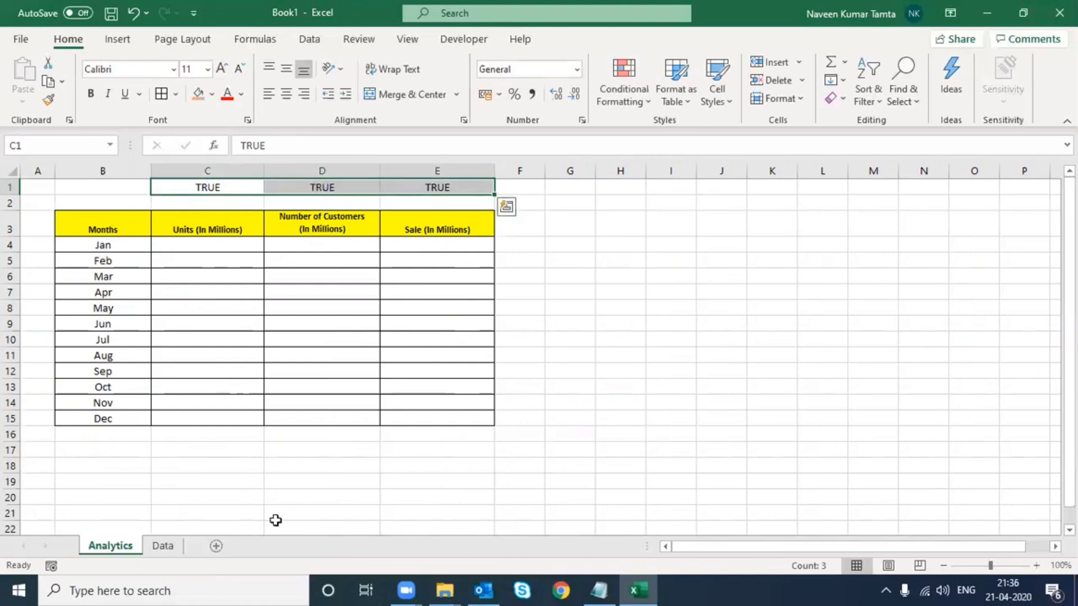
Add a new worksheet named Graphical Dashboard and place it before the Analytics sheet.
click(217, 547)
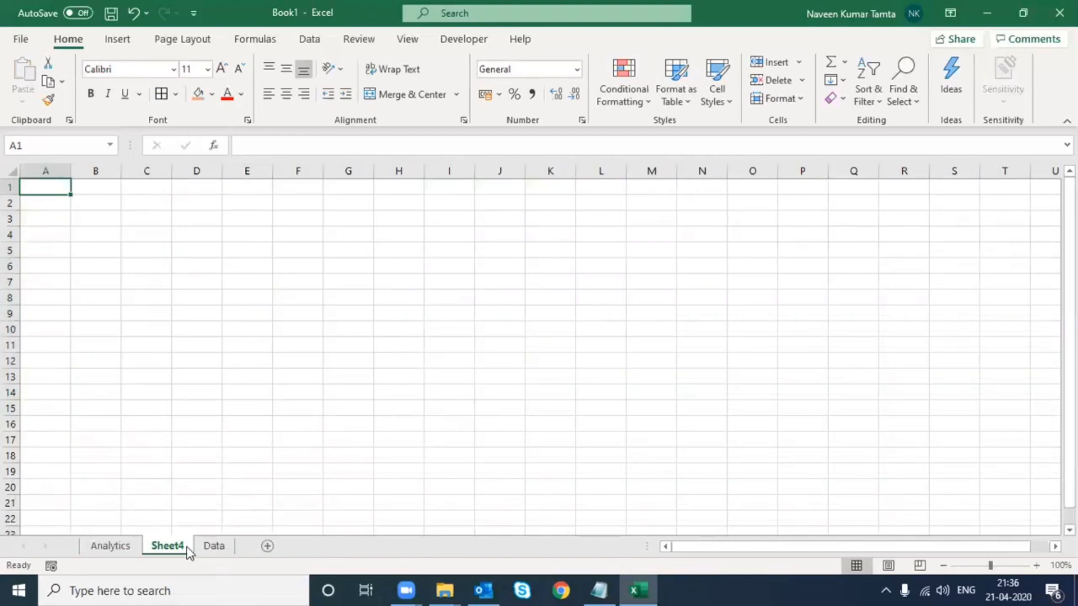
double_click(185, 546)
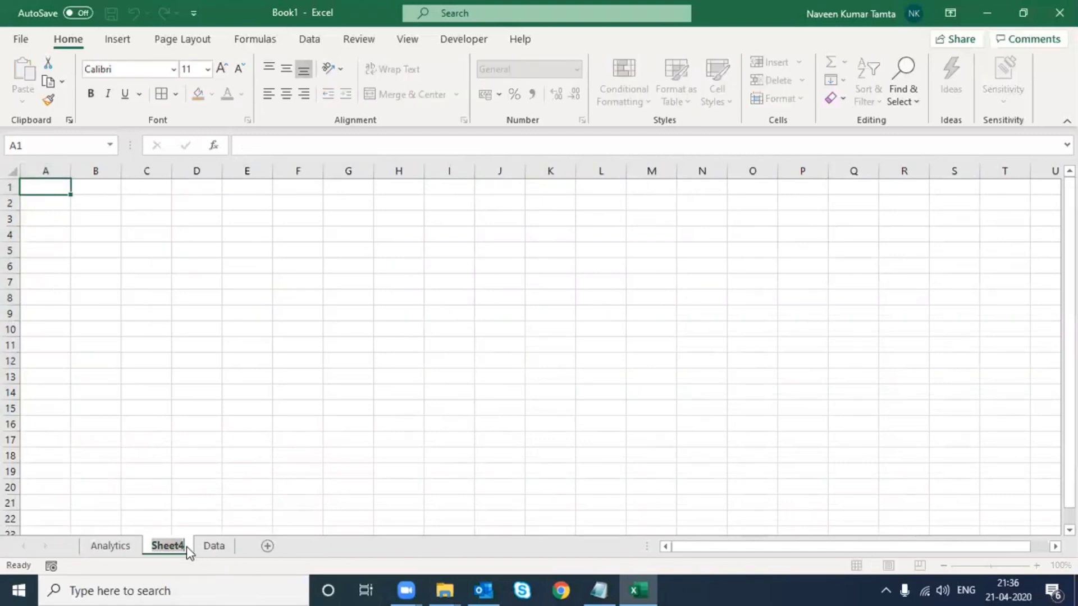
text(Gr)
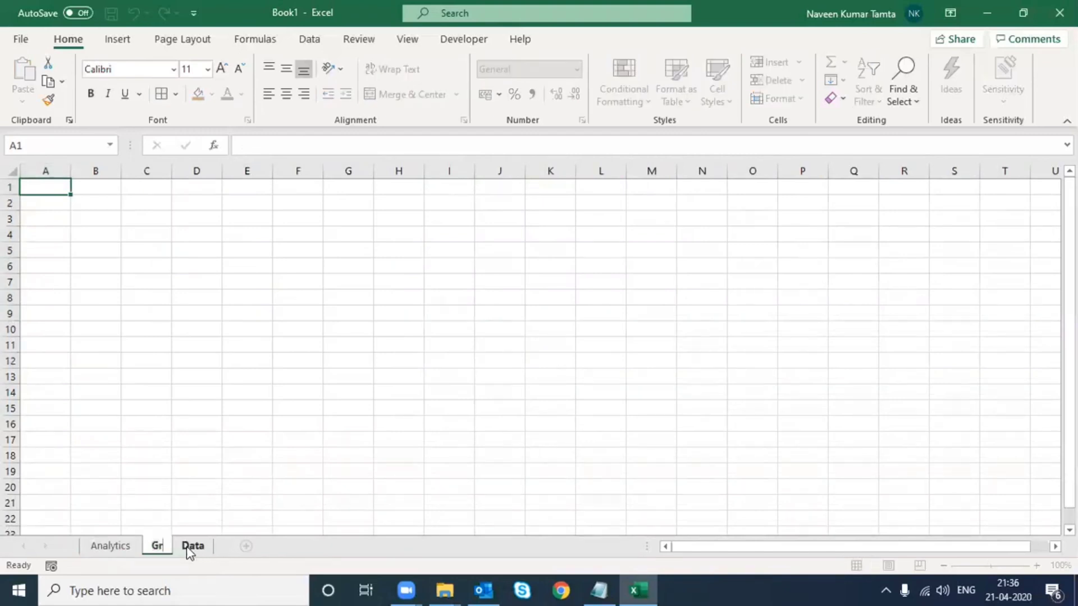
text(aphical Dashboard)
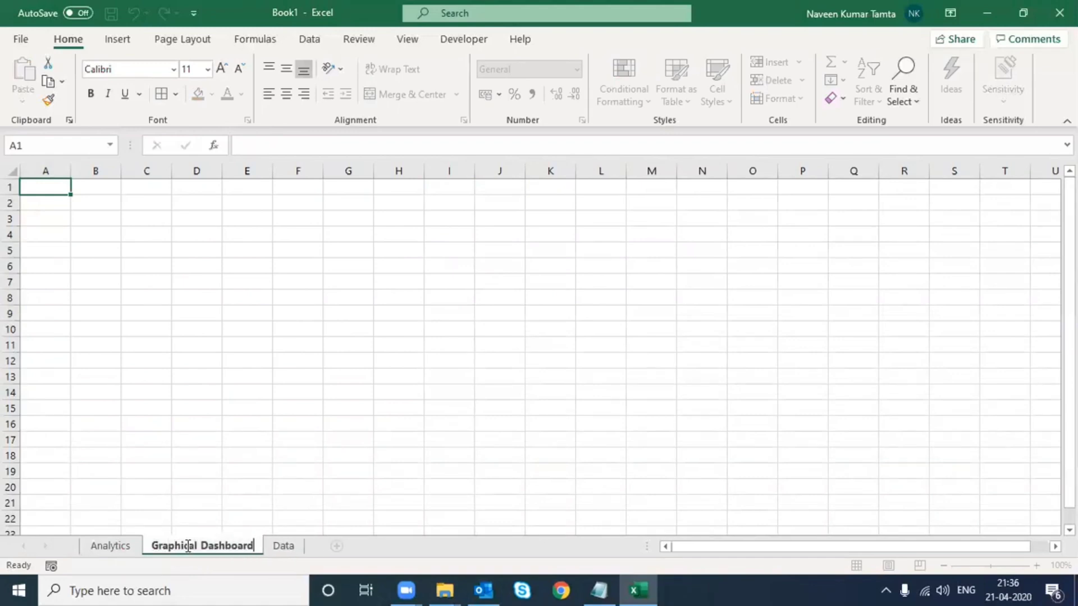
key(Return)
drag(188, 553, 88, 526)
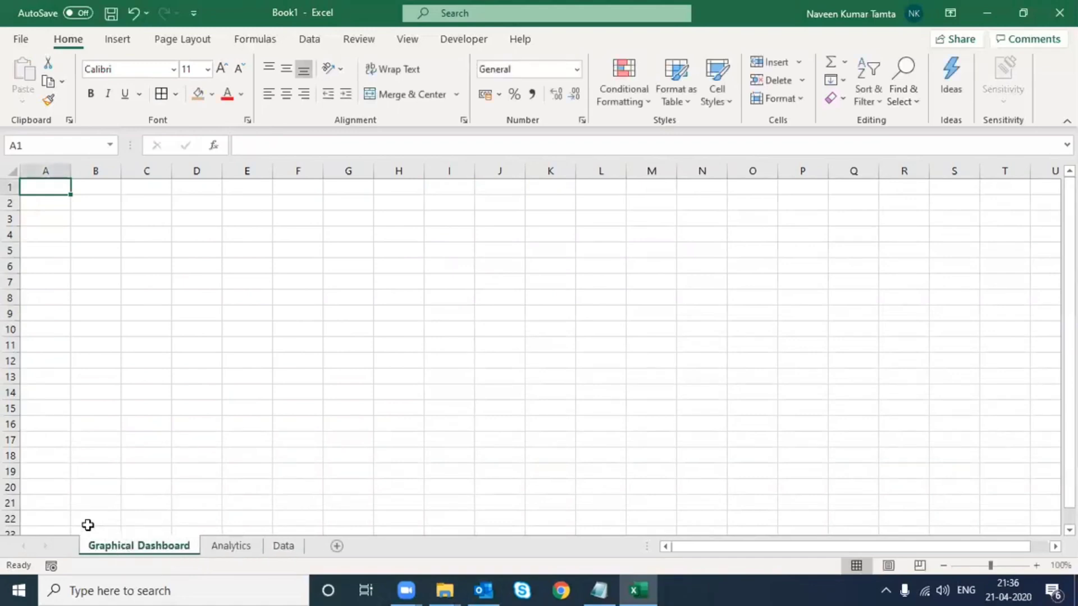
click(282, 548)
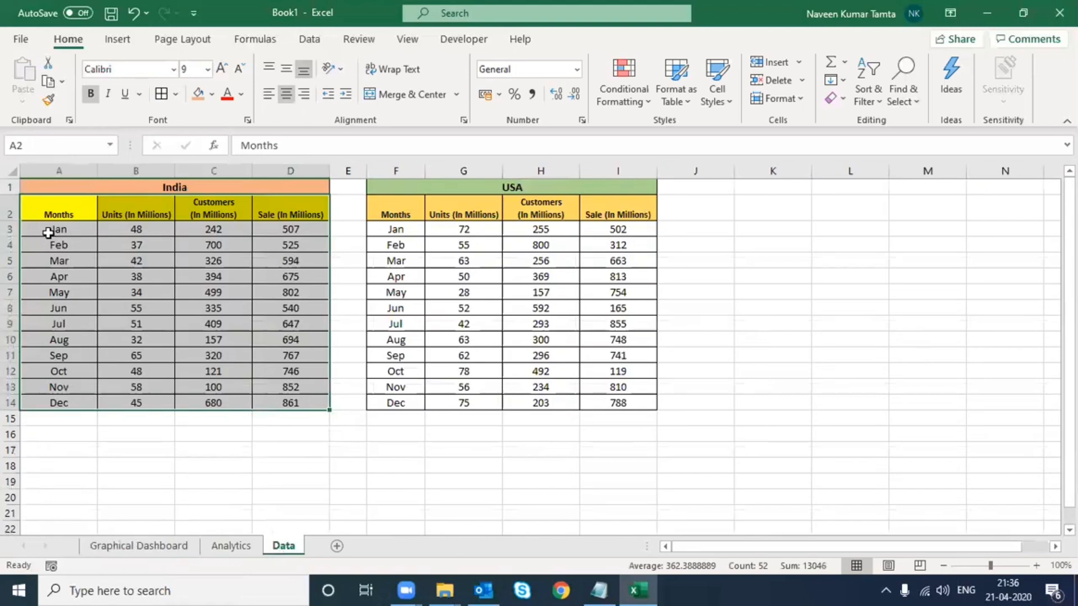
drag(49, 233, 62, 405)
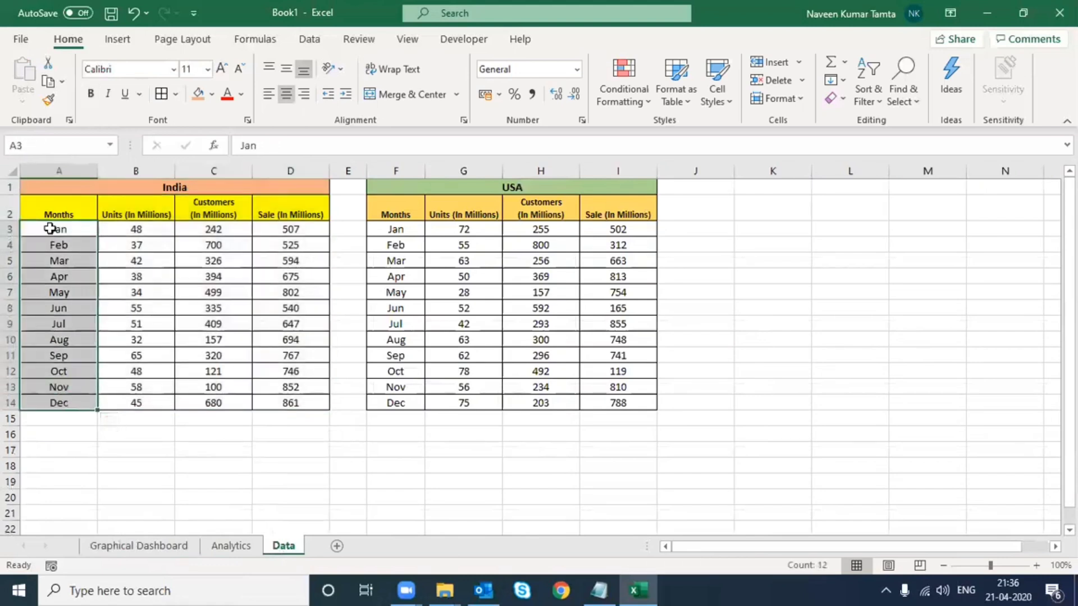
drag(53, 229, 68, 404)
click(227, 548)
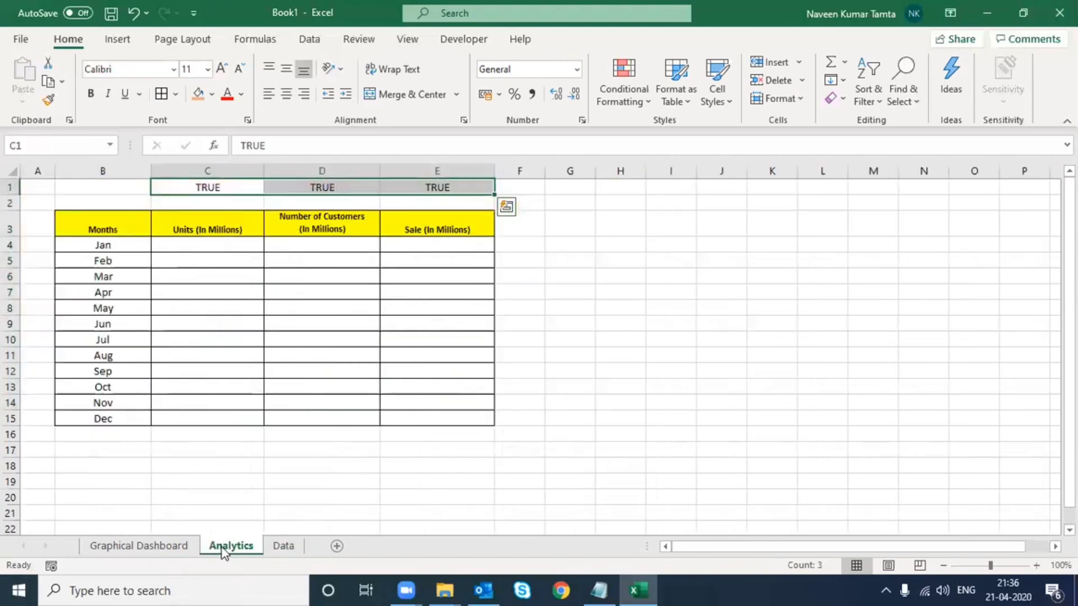
right_click(128, 545)
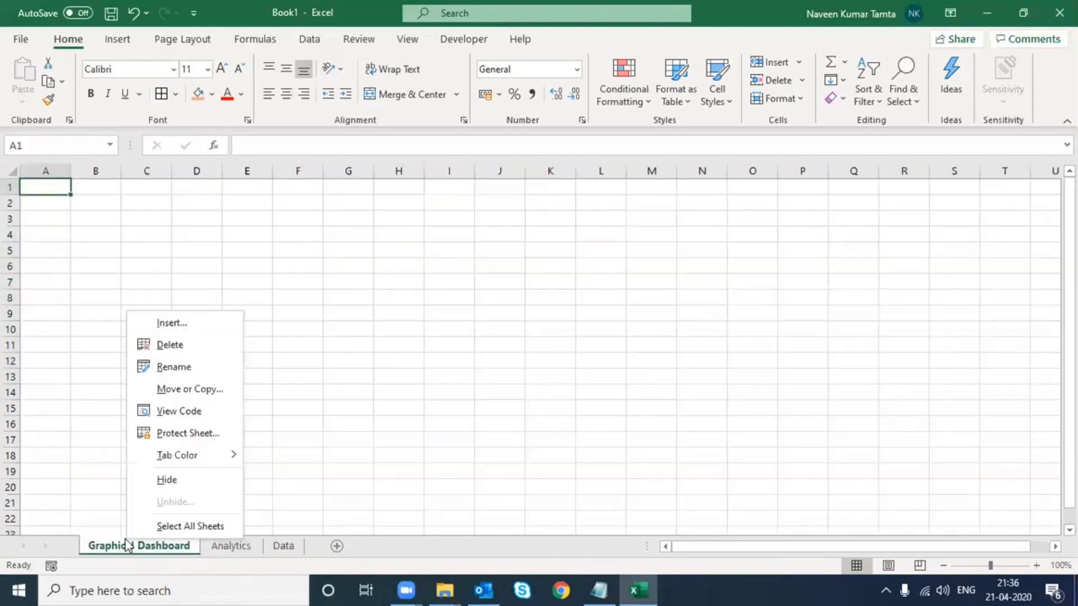
click(416, 357)
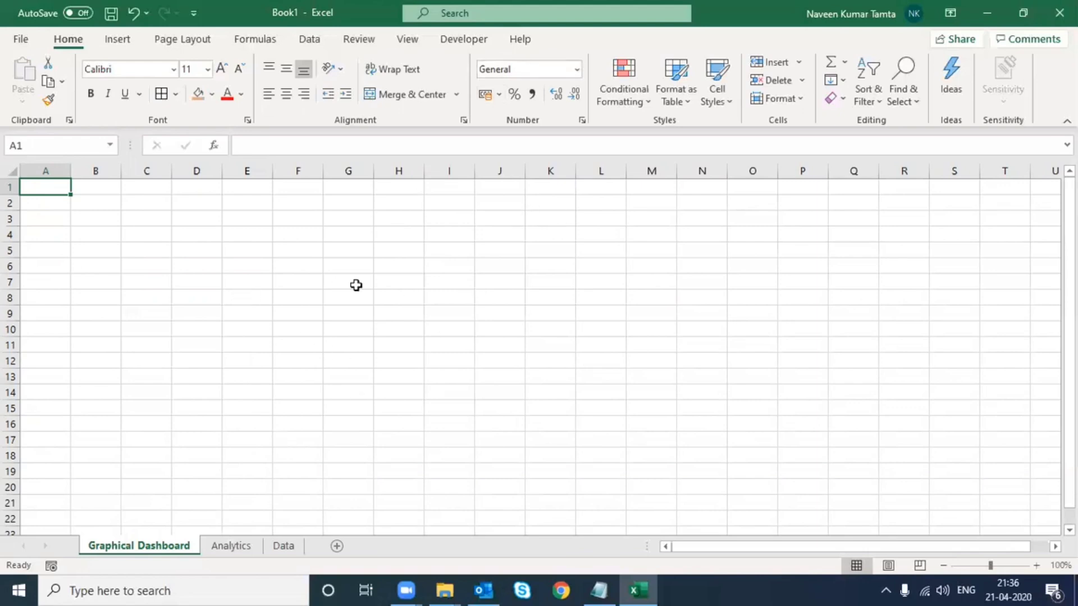
Insert an option button form control about two columns wide on the Graphical Dashboard sheet, starting at cell E2.
click(466, 39)
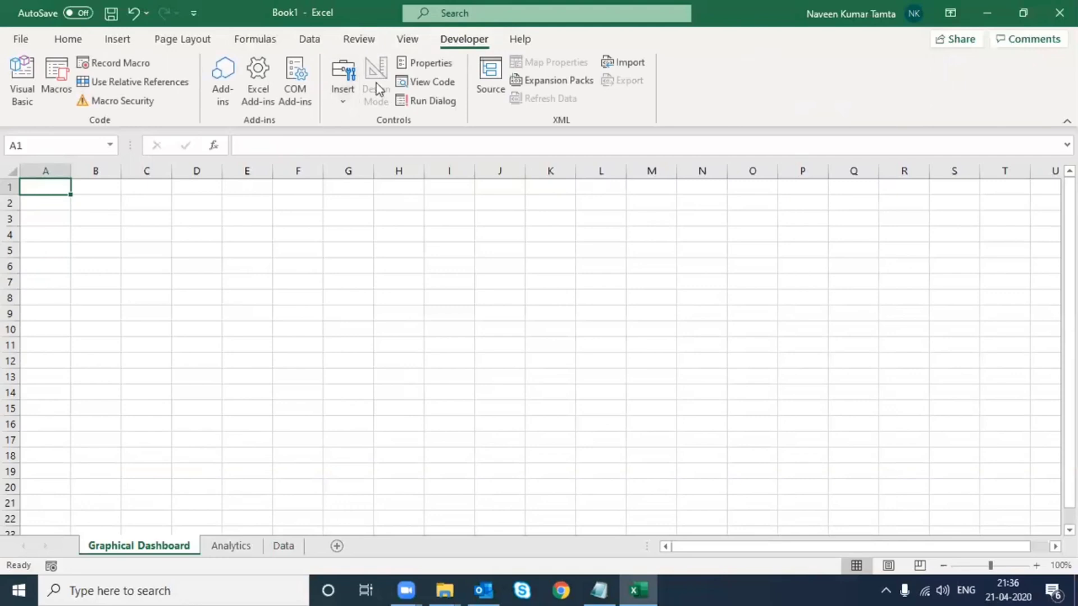
click(348, 104)
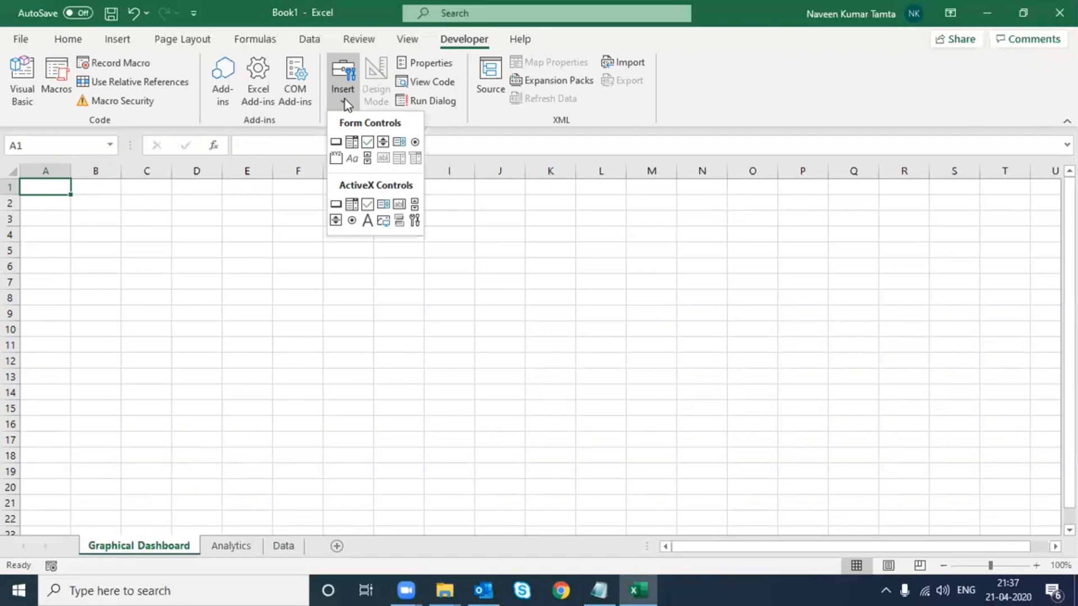
click(418, 139)
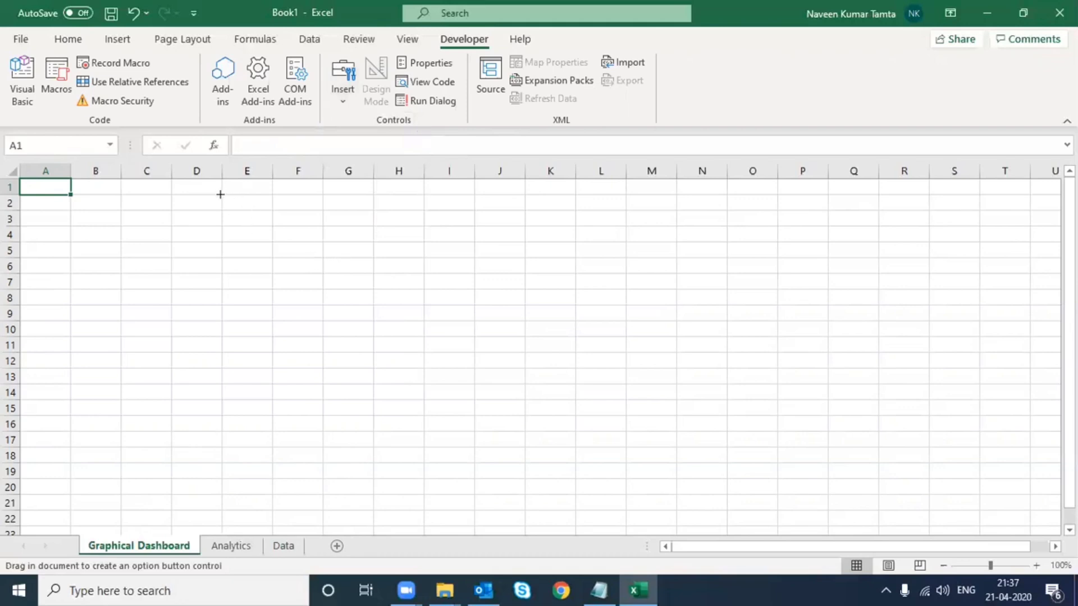
drag(220, 194, 333, 211)
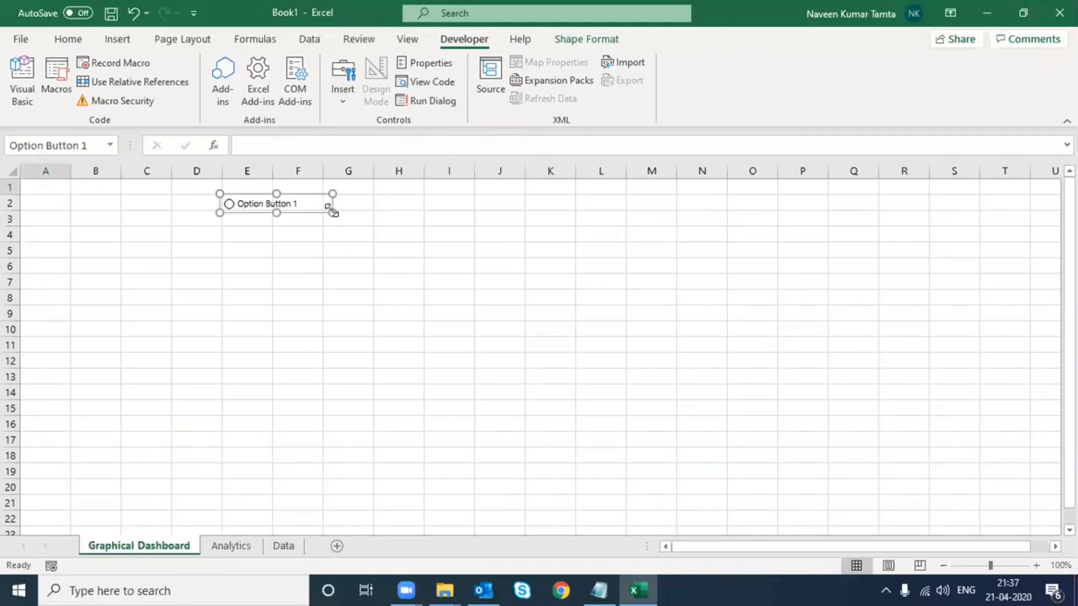
Replace the option button's caption with India.
click(239, 203)
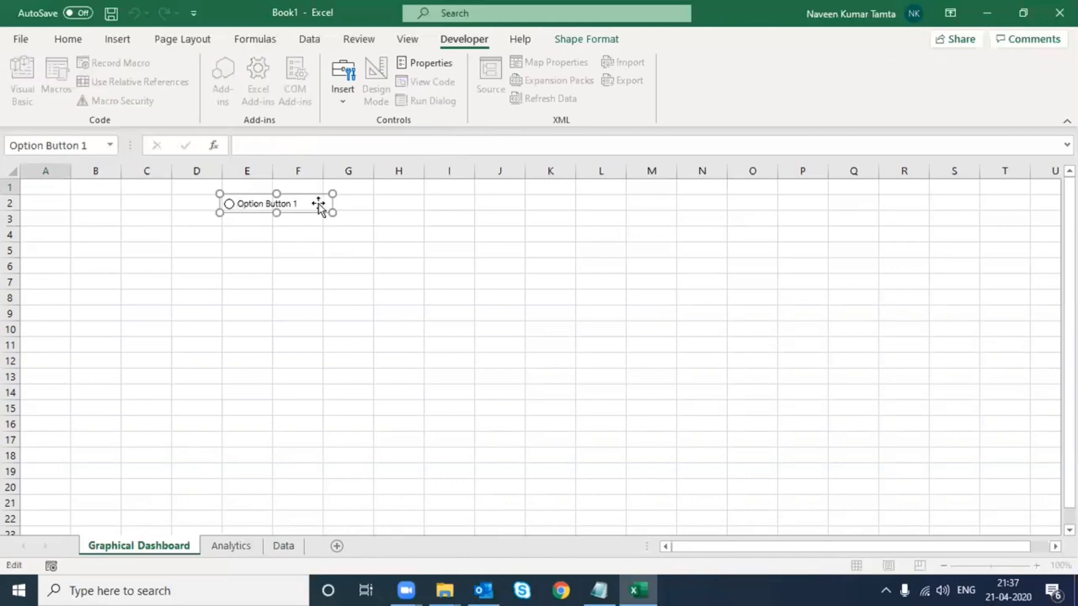
key(ctrl+shift+Right)
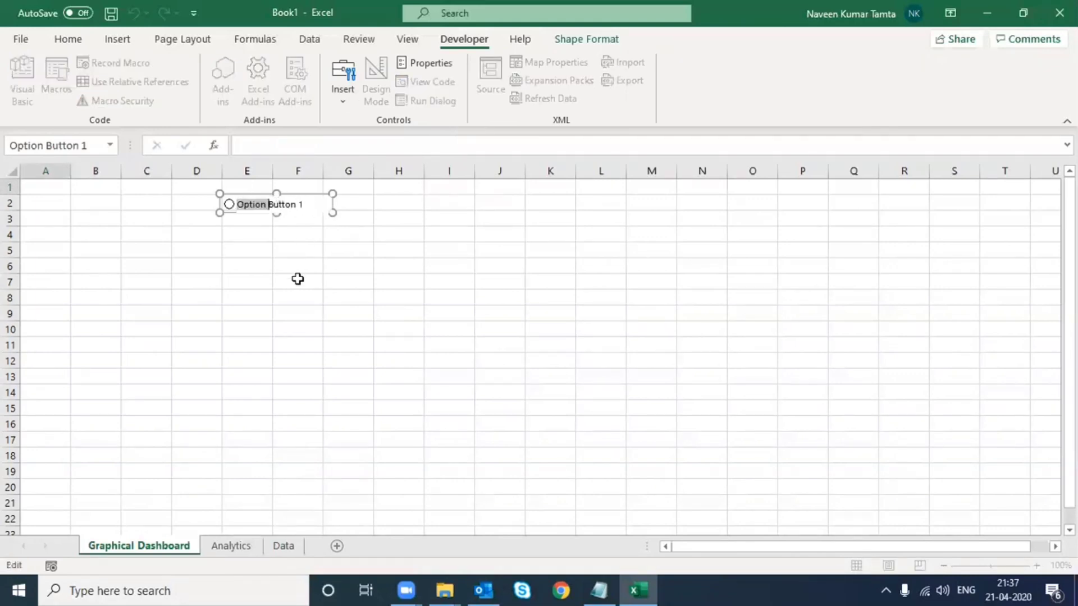
key(ctrl+shift+Right)
text(India)
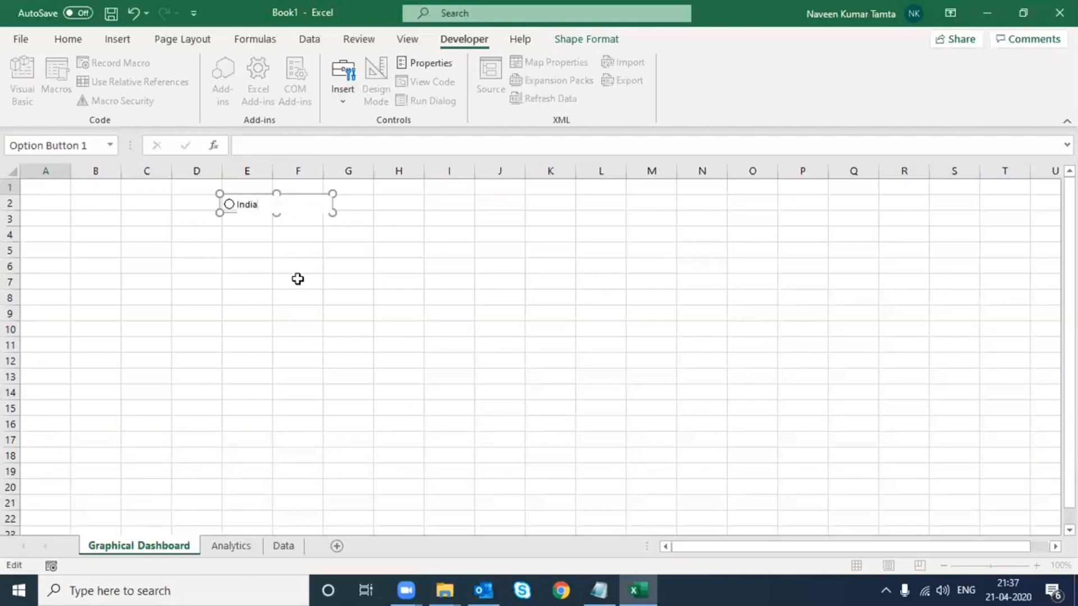
click(352, 254)
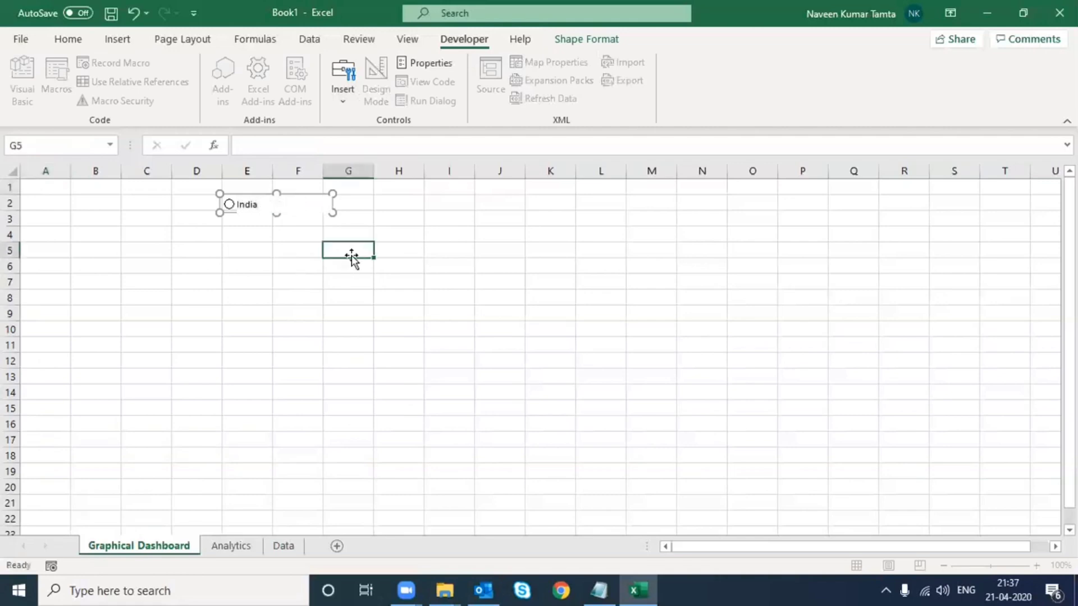
Narrow the India option button so its frame ends within column F, and deselect it.
right_click(262, 218)
key(Escape)
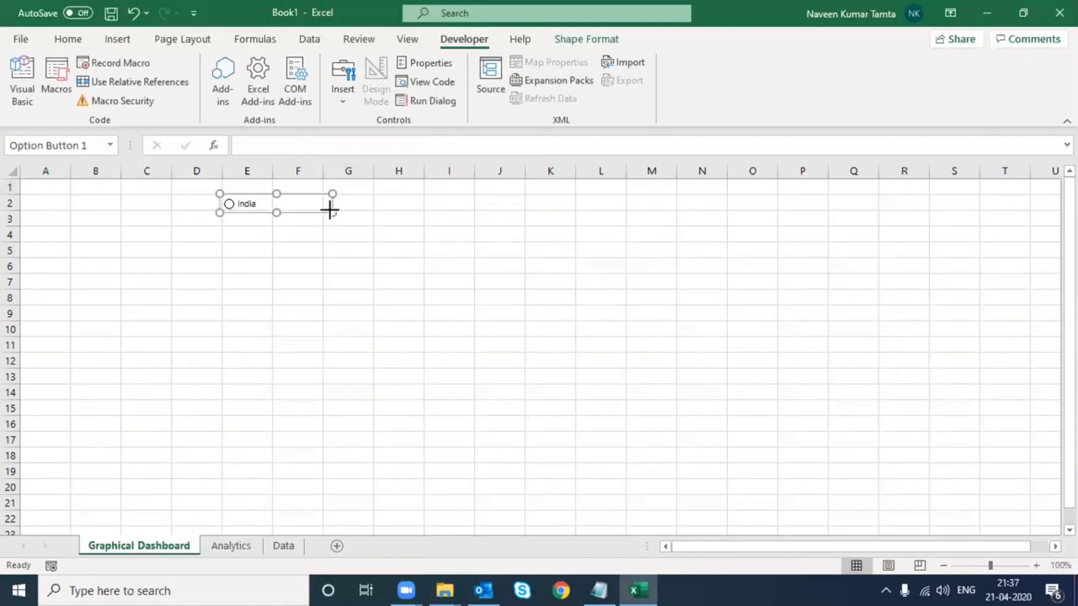
drag(330, 210, 287, 210)
click(354, 218)
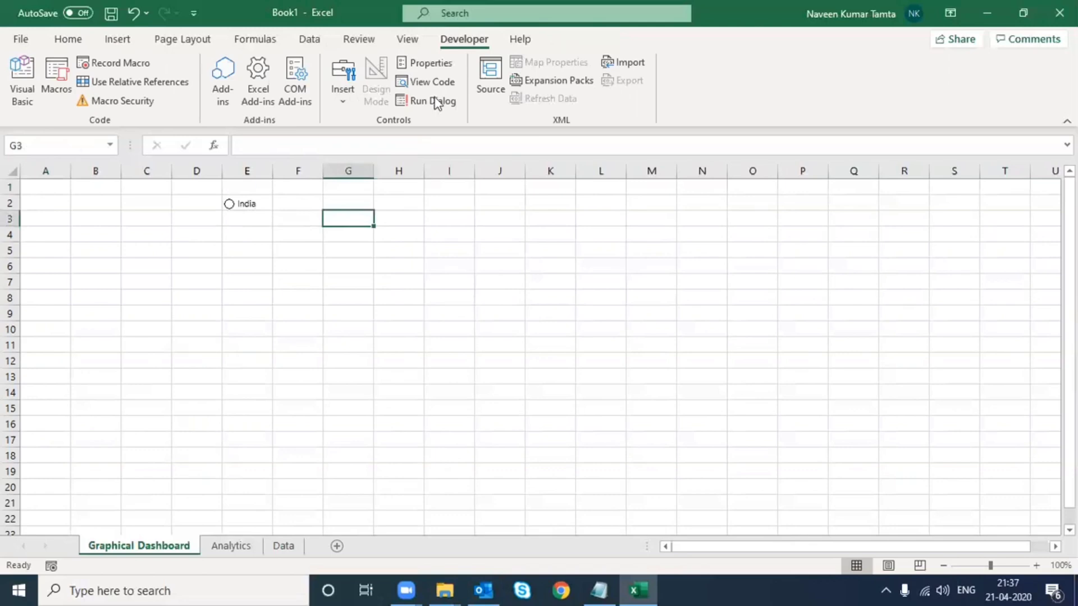
Insert a second option button form control about two columns wide in row 2, beside the India button and starting in column F.
click(338, 106)
click(413, 142)
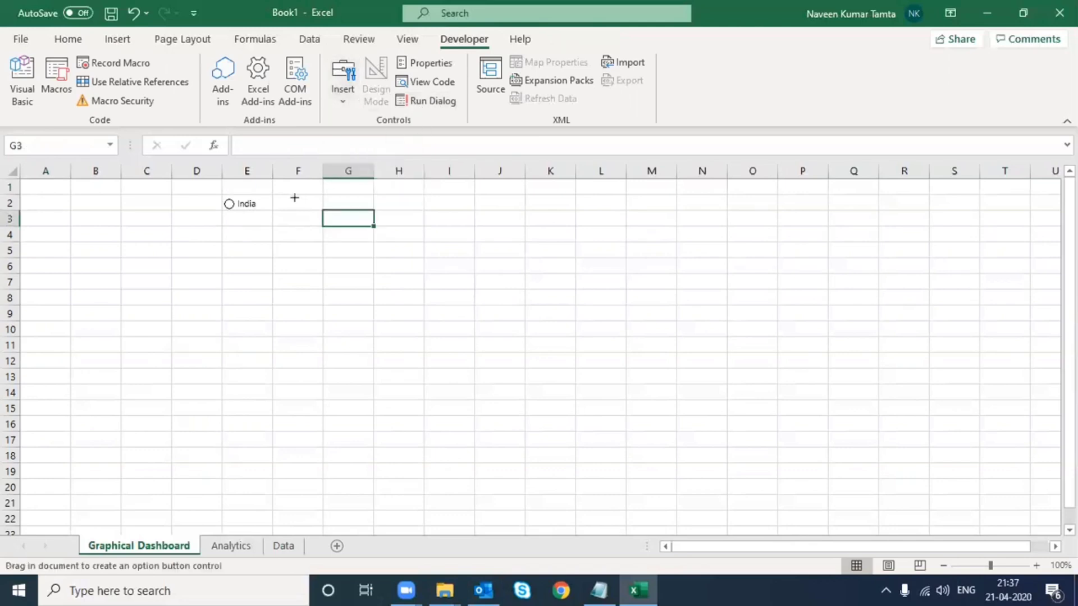
drag(302, 193, 401, 212)
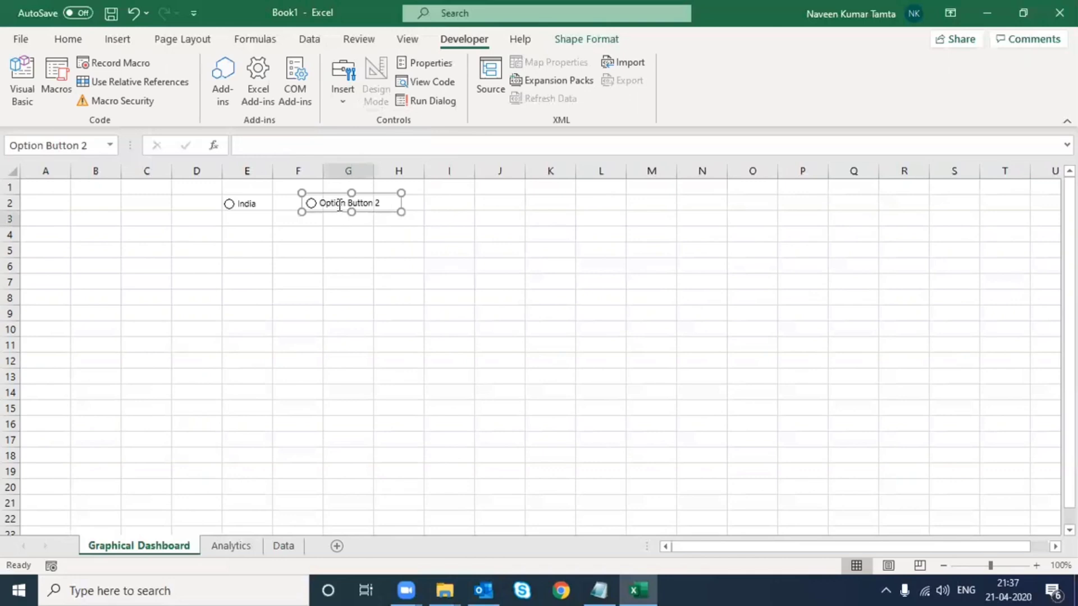
Replace the second option button's caption with USA and deselect it.
click(354, 203)
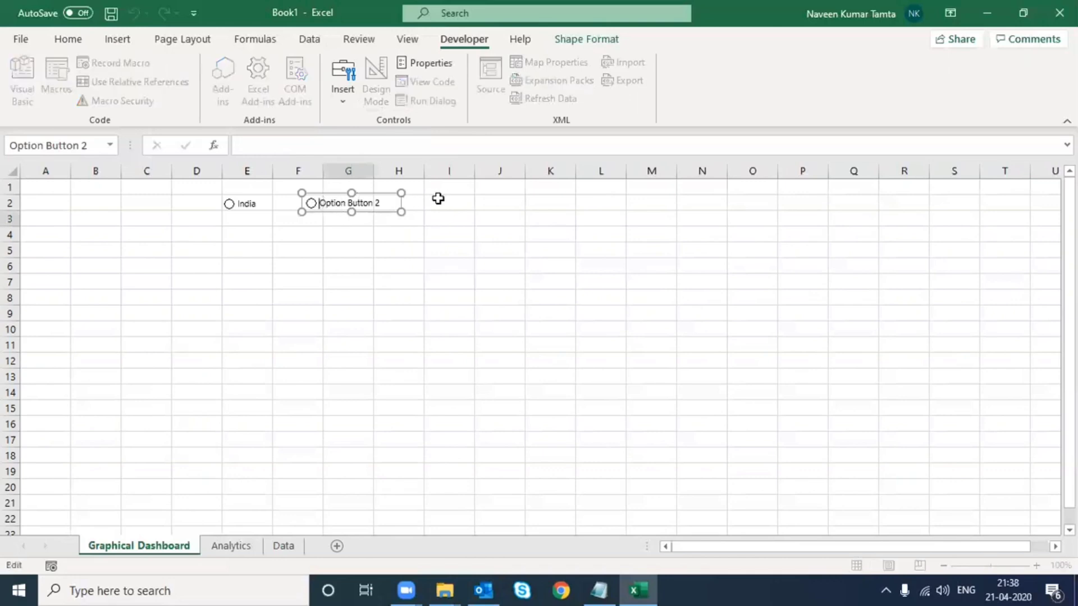
key(ctrl+a)
key(ctrl+shift+Right)
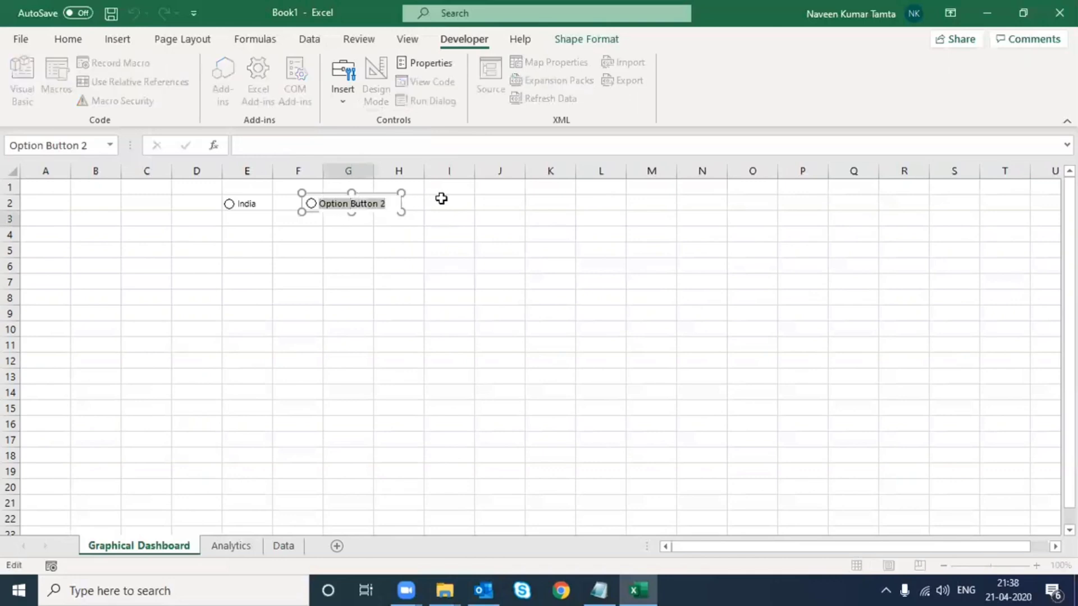
text(USA)
click(380, 264)
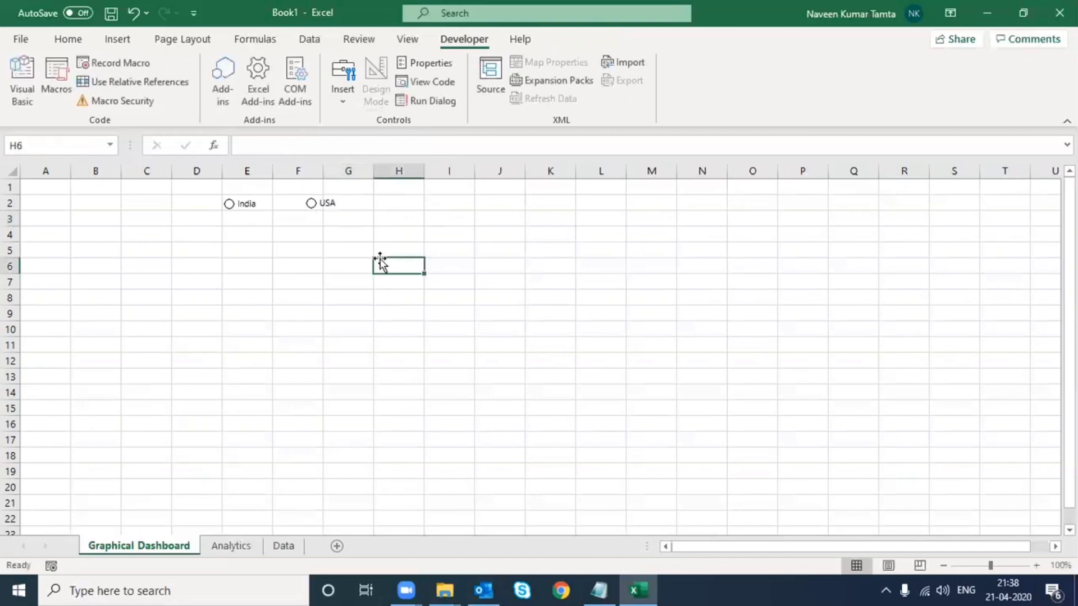
Narrow the USA option button's frame and move it closer to India so it starts in column F, ending within column G.
click(348, 209)
click(241, 209)
click(338, 207)
right_click(337, 212)
key(Escape)
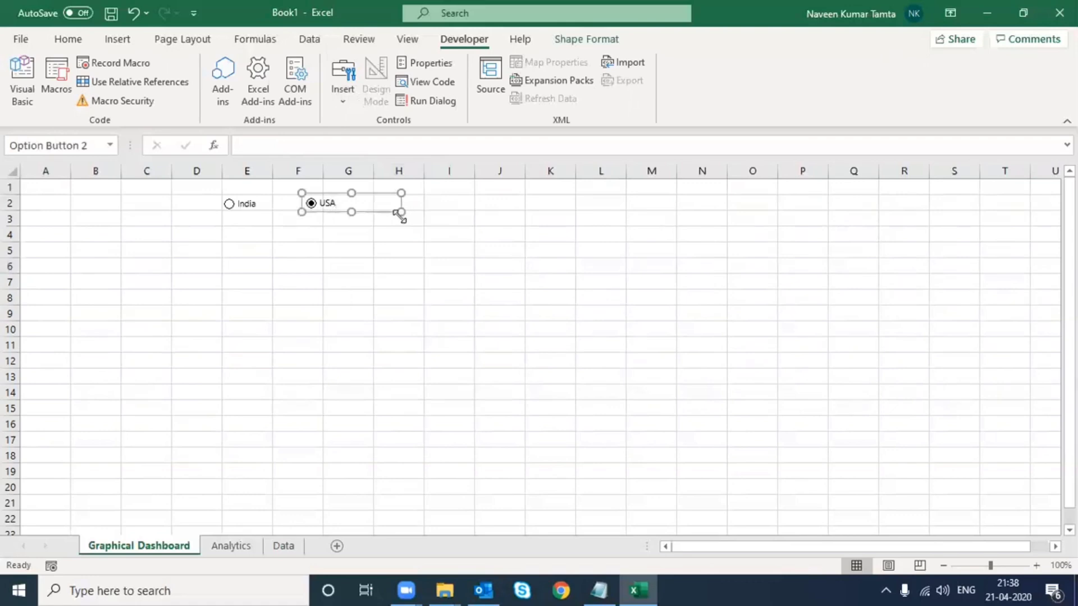
drag(397, 212, 308, 197)
click(409, 231)
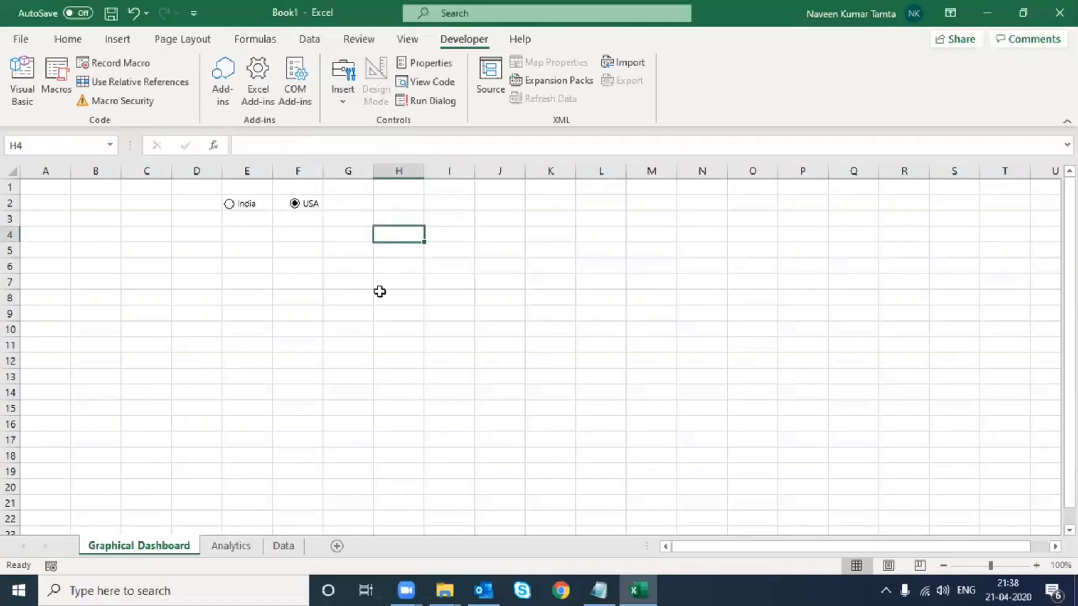
Switch back and forth between the India and USA option buttons to test them.
click(249, 213)
click(292, 212)
click(239, 213)
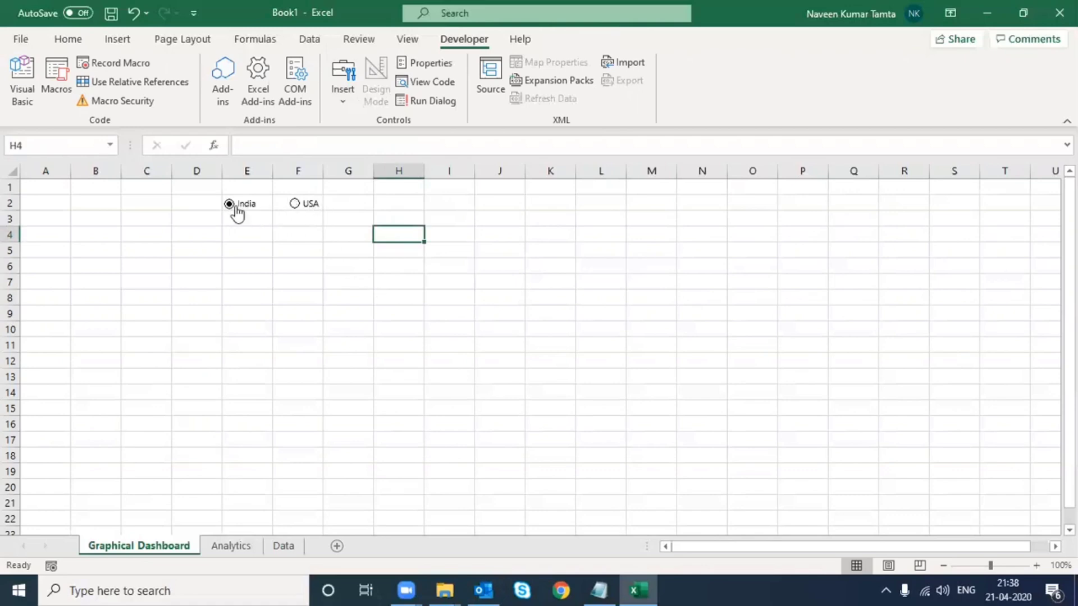
click(299, 212)
Link the India option button, with its value set to Checked, to cell H1 on the Analytics sheet.
right_click(254, 211)
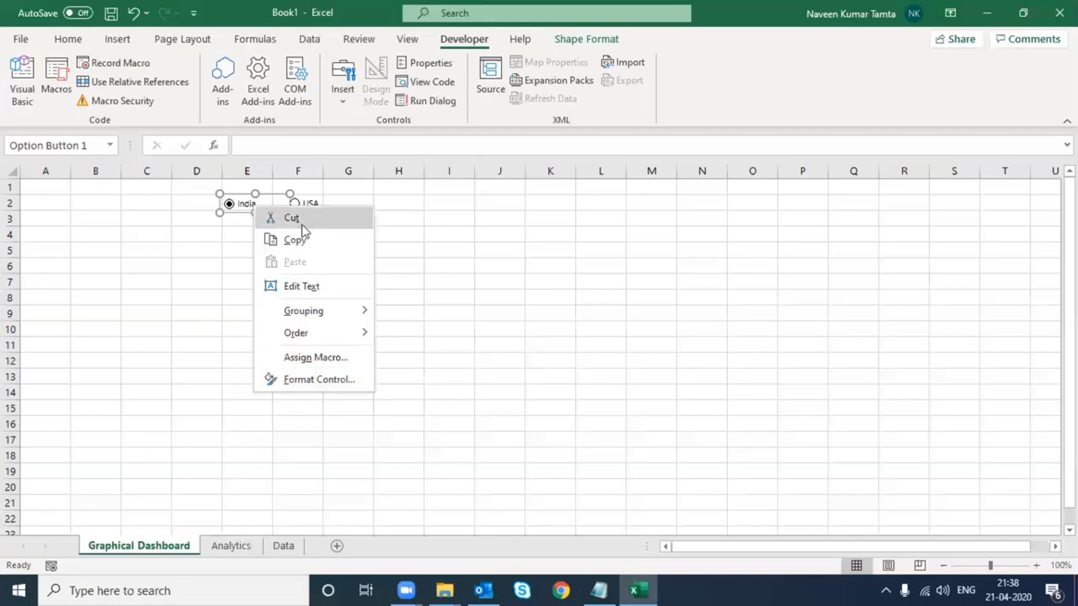
click(331, 385)
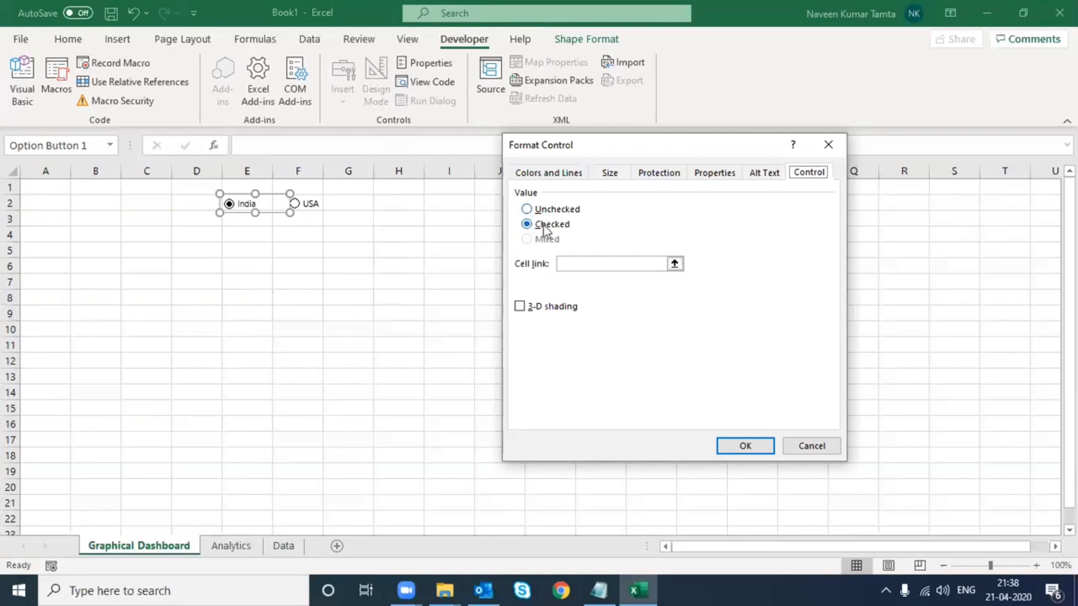
click(579, 263)
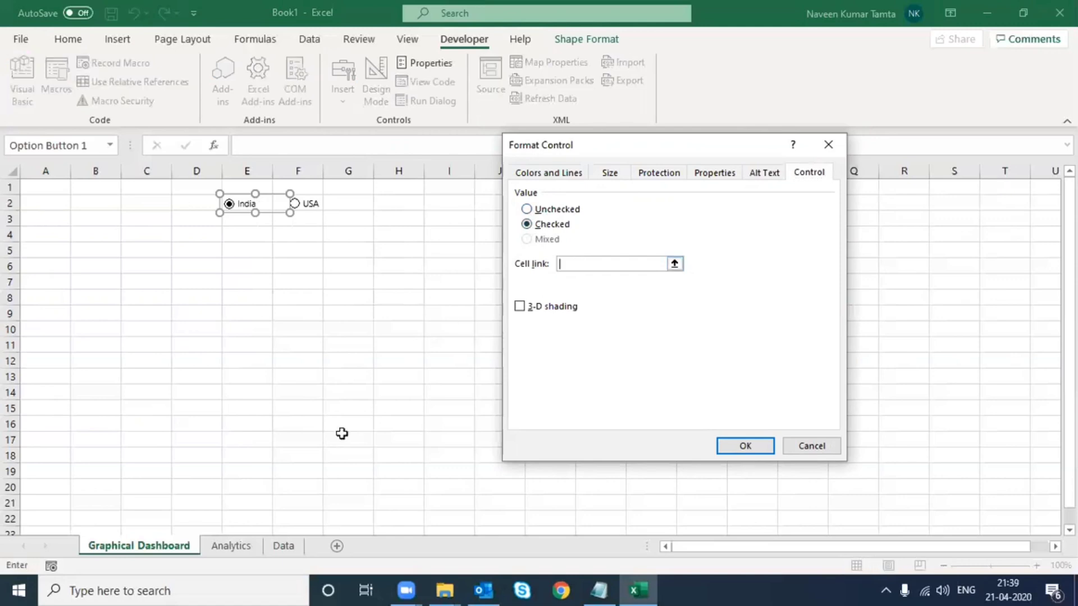
click(226, 550)
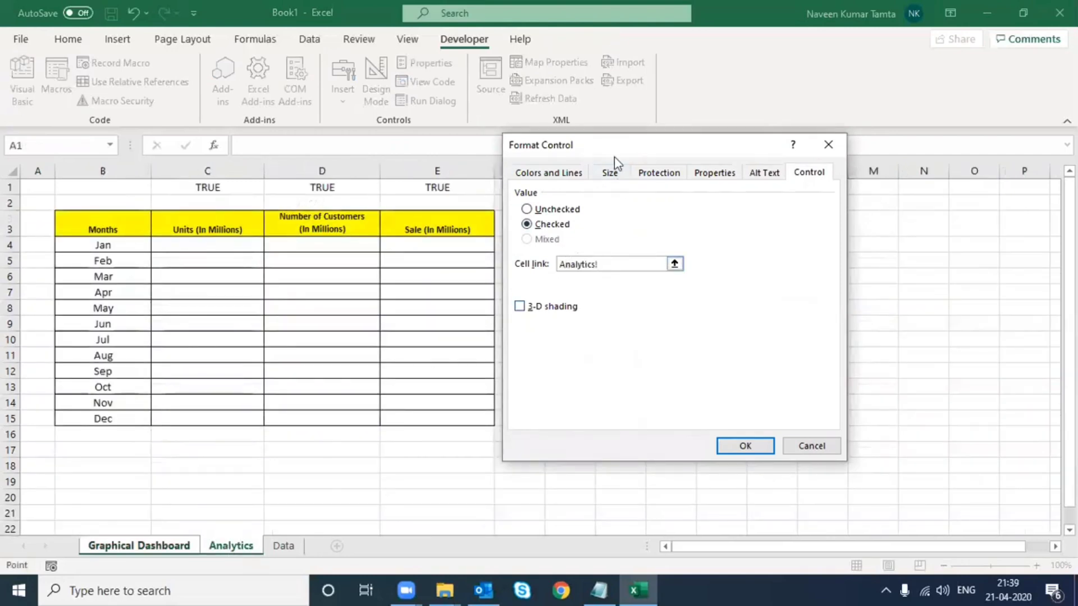
drag(639, 144, 479, 386)
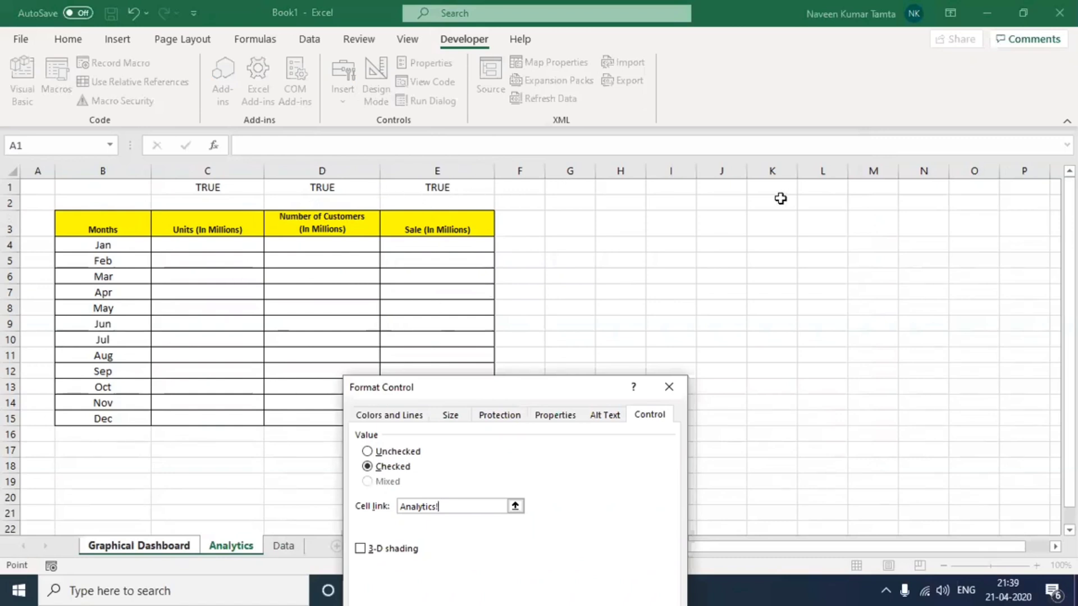
click(622, 187)
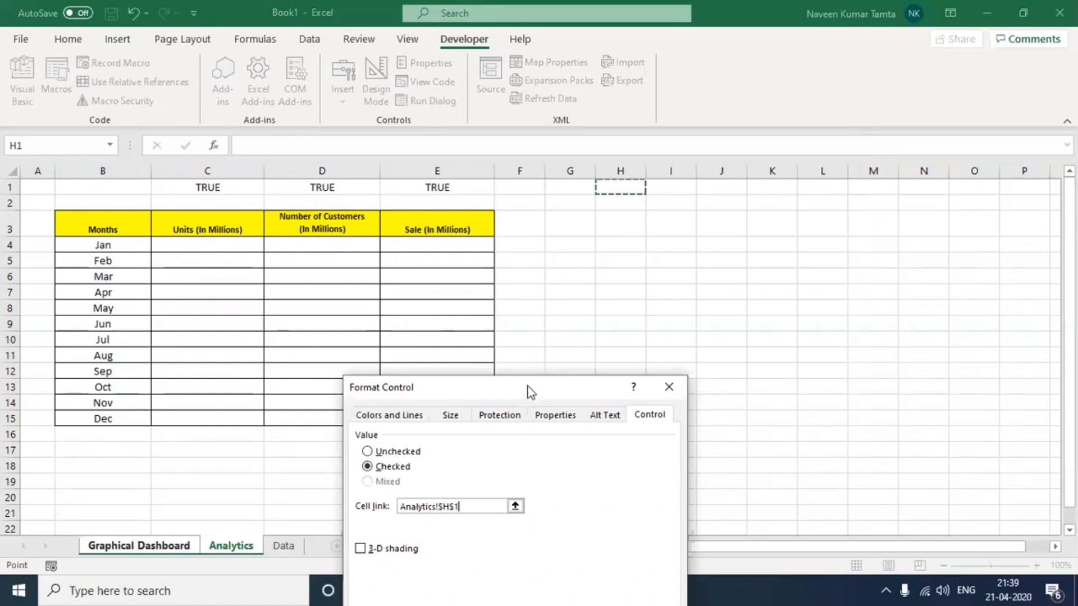
drag(525, 389, 407, 156)
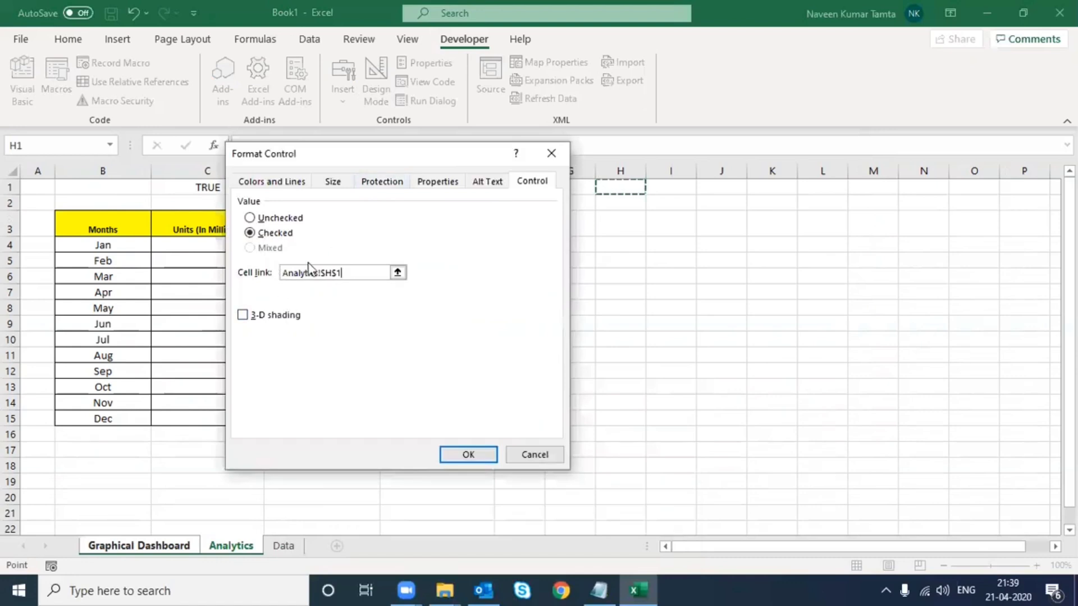
click(472, 453)
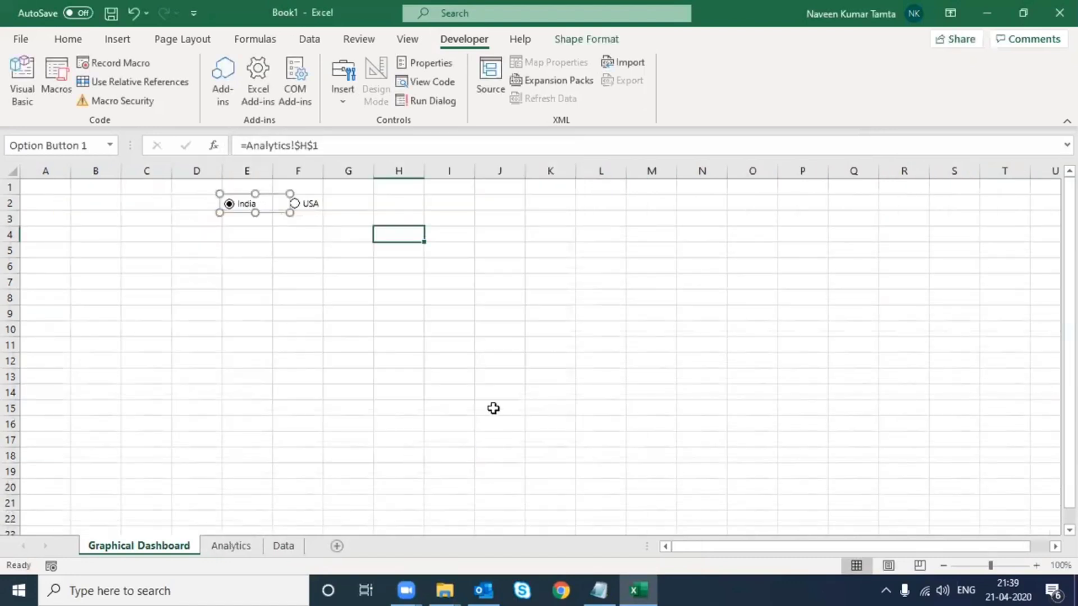
Examine linked cell H1 on the Analytics sheet and return to the Graphical Dashboard sheet.
click(399, 438)
click(233, 547)
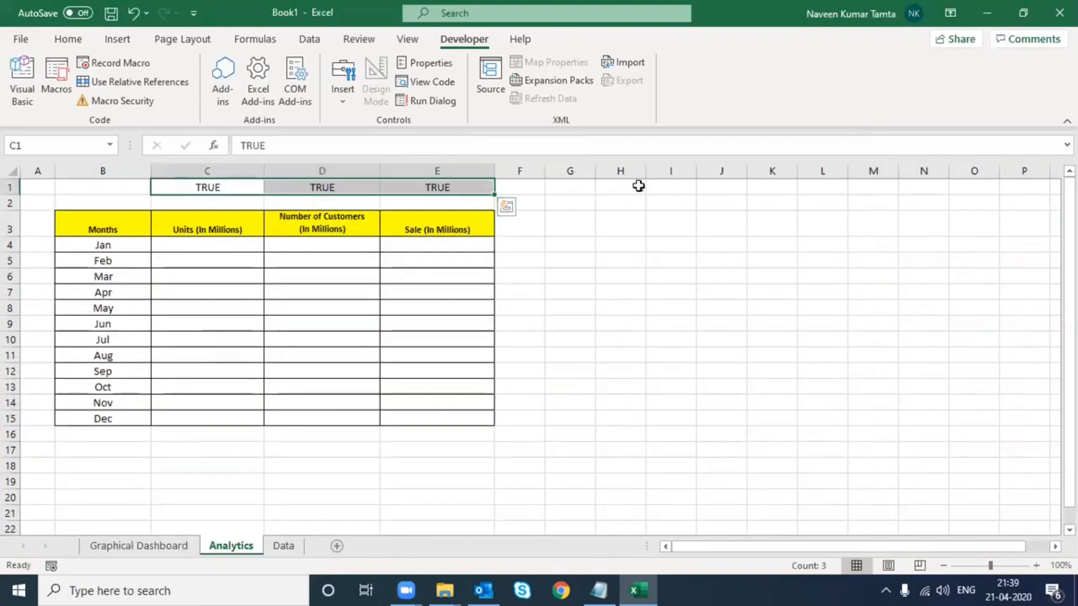
click(639, 187)
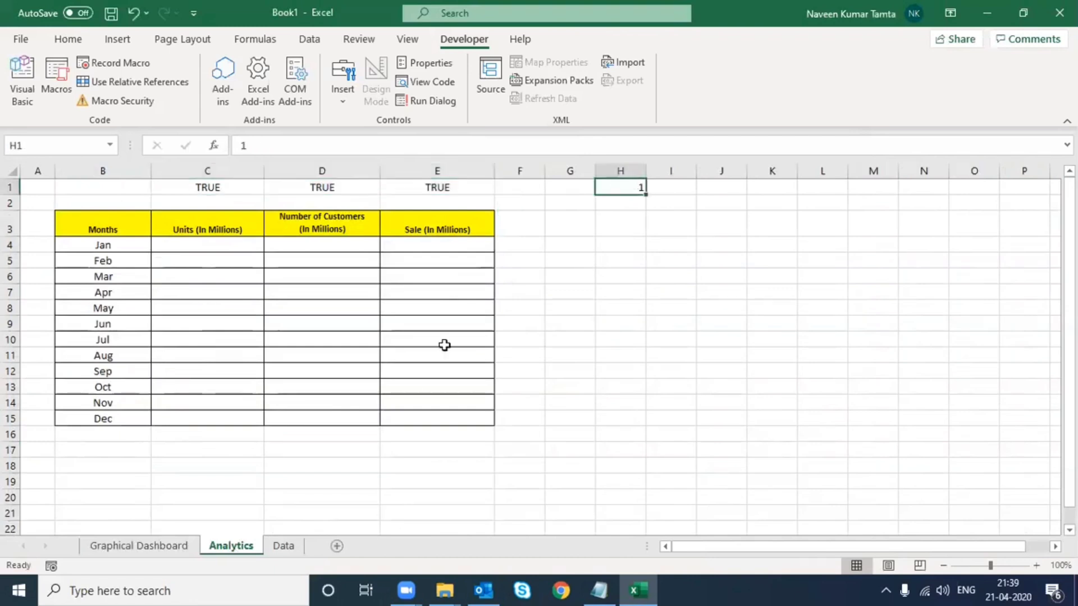
click(283, 546)
click(168, 547)
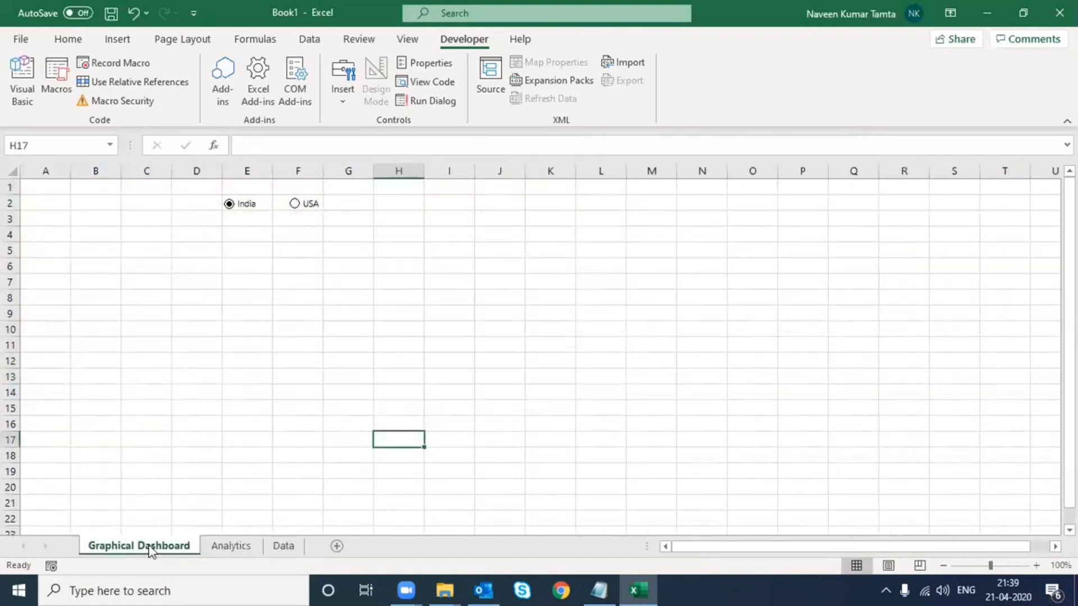
Change the USA option button's cell link to cell I1 on the Analytics sheet and deselect the button.
right_click(311, 205)
click(354, 379)
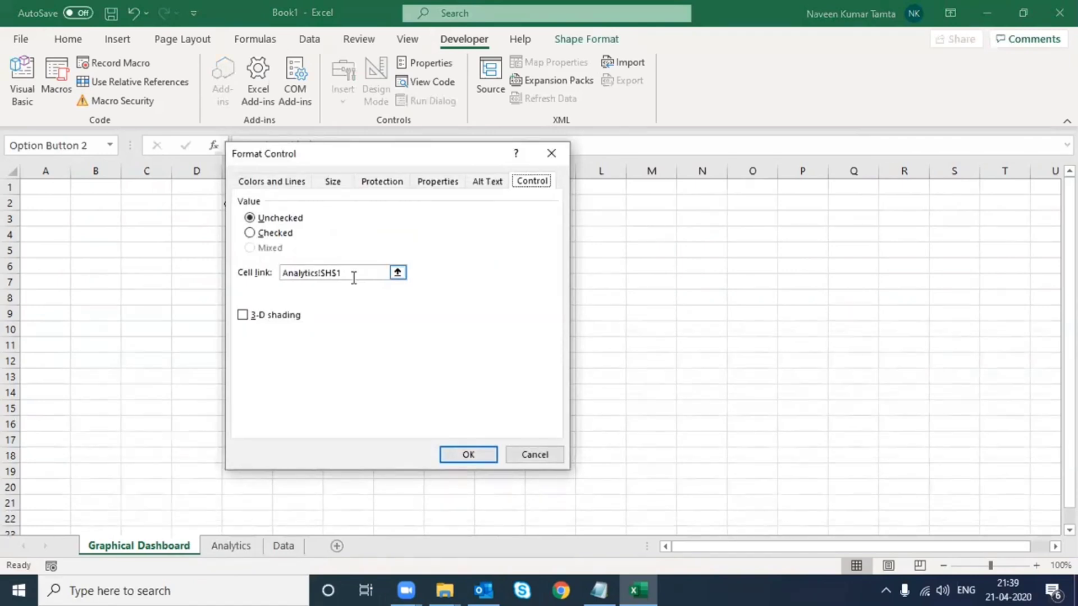
drag(407, 152, 671, 183)
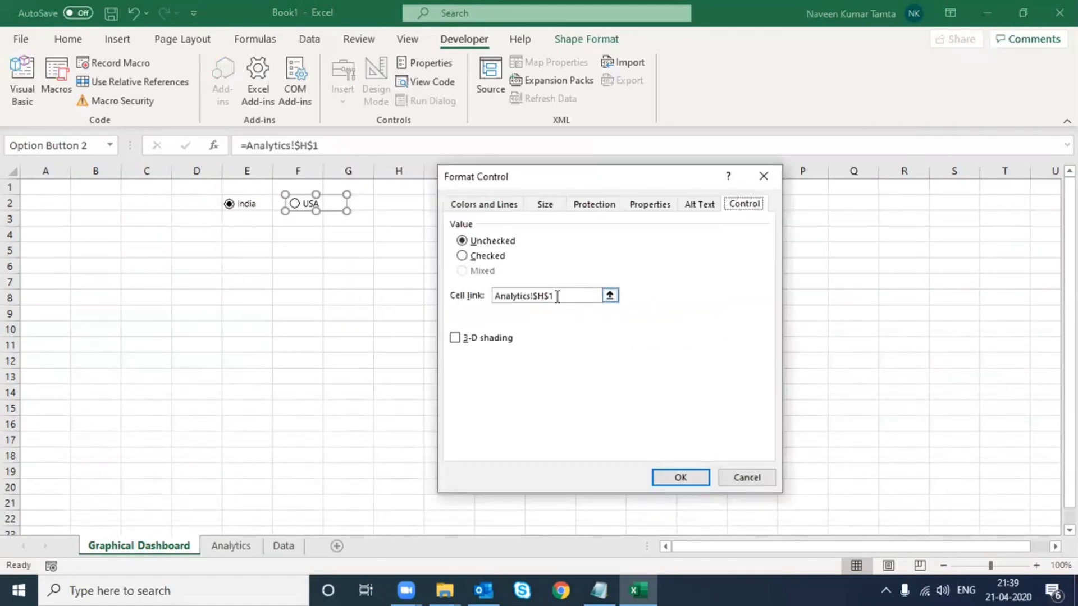
click(557, 295)
key(BackSpace)
key(BackSpace)
key(BackSpace)
key(BackSpace)
key(BackSpace)
key(BackSpace)
key(BackSpace)
key(BackSpace)
key(BackSpace)
key(BackSpace)
key(BackSpace)
key(BackSpace)
key(BackSpace)
key(BackSpace)
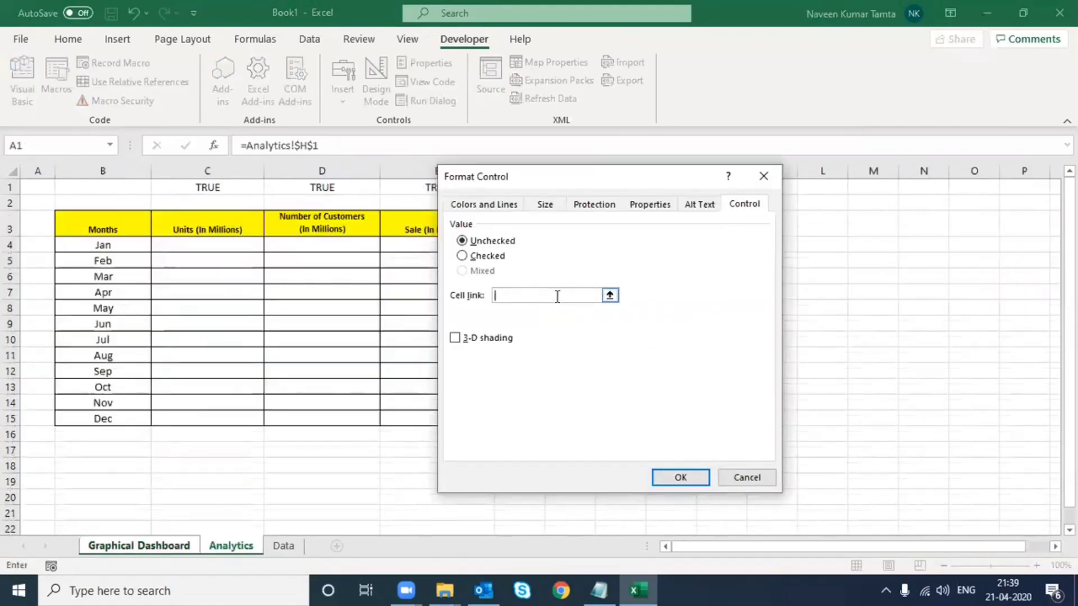
click(232, 545)
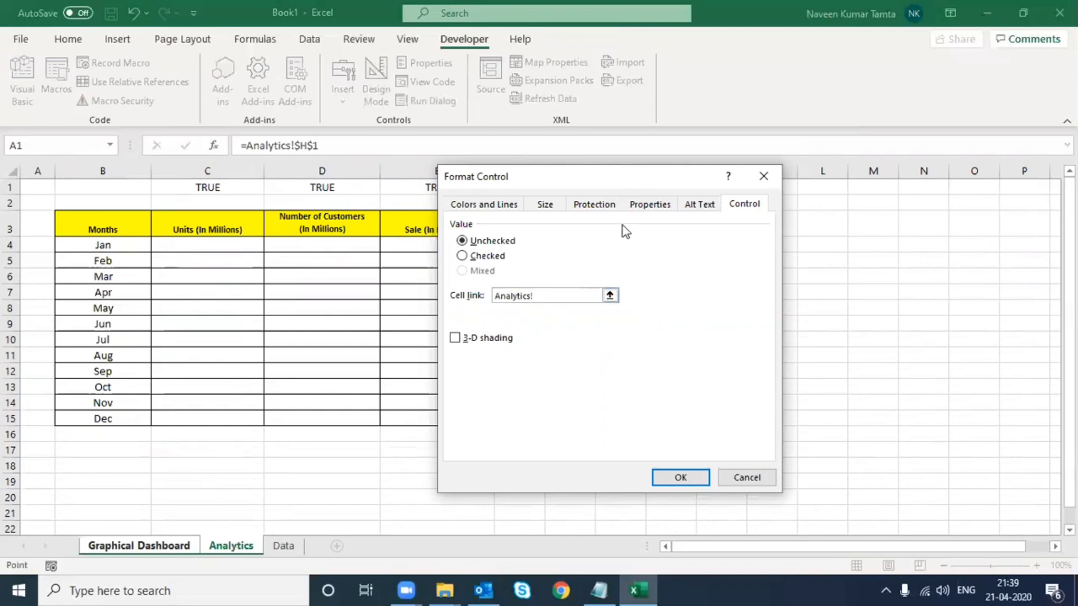
drag(618, 179, 637, 294)
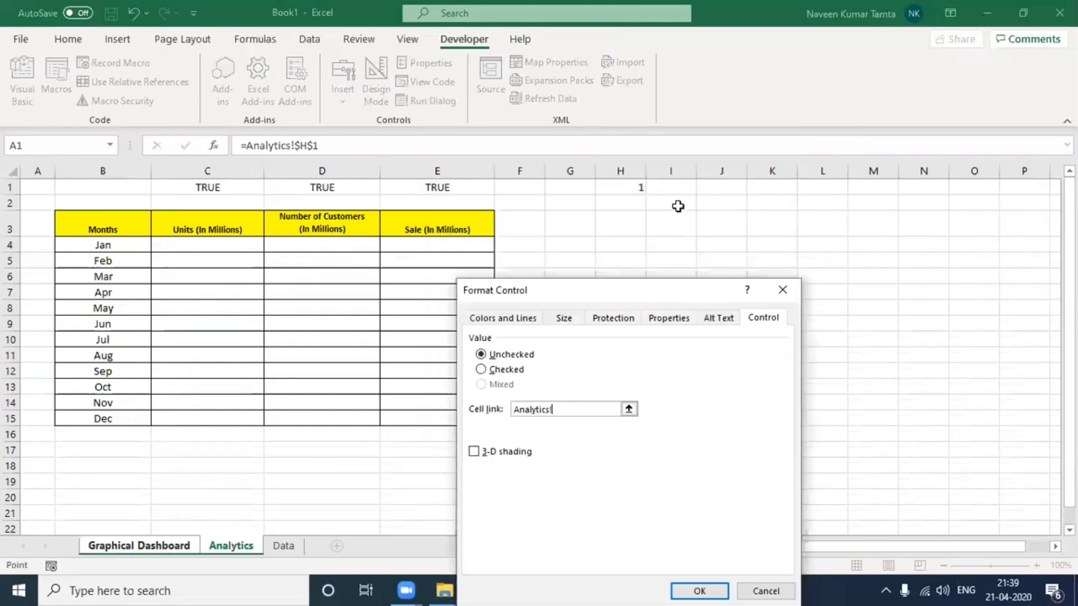
click(679, 186)
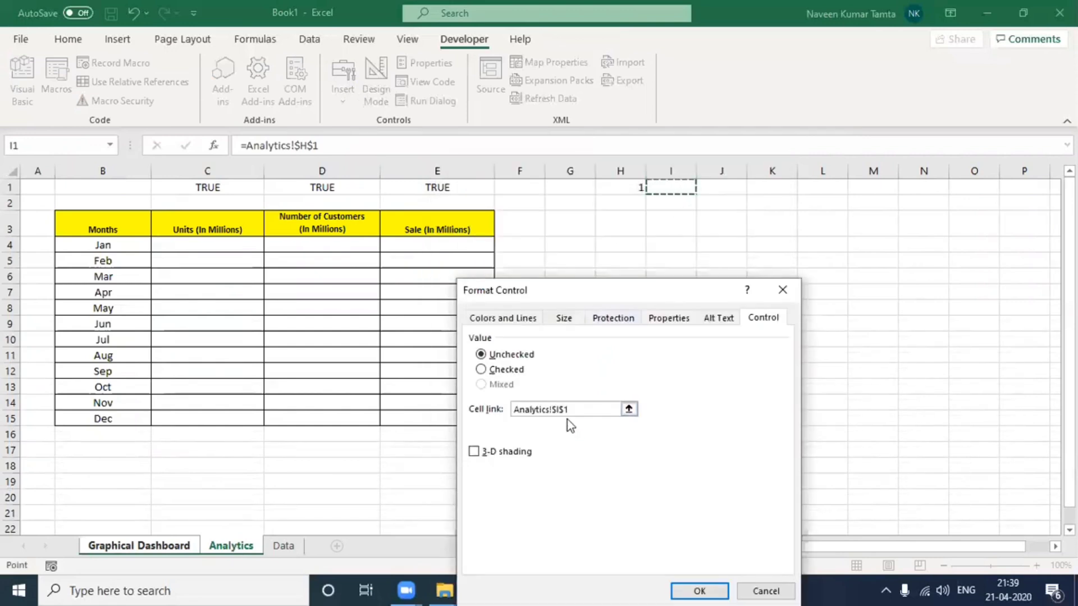
click(699, 591)
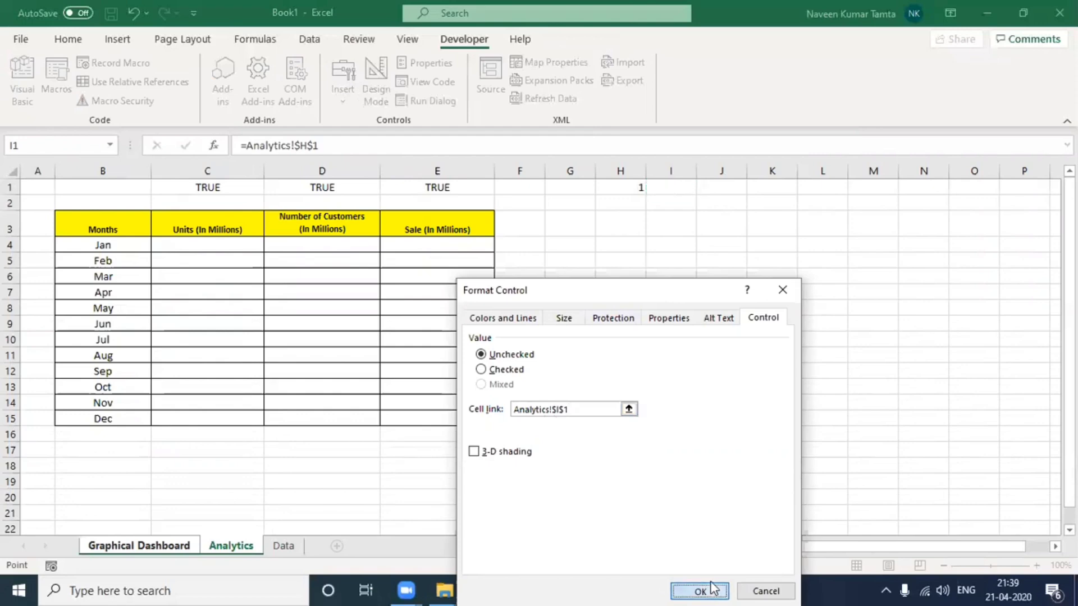
click(518, 393)
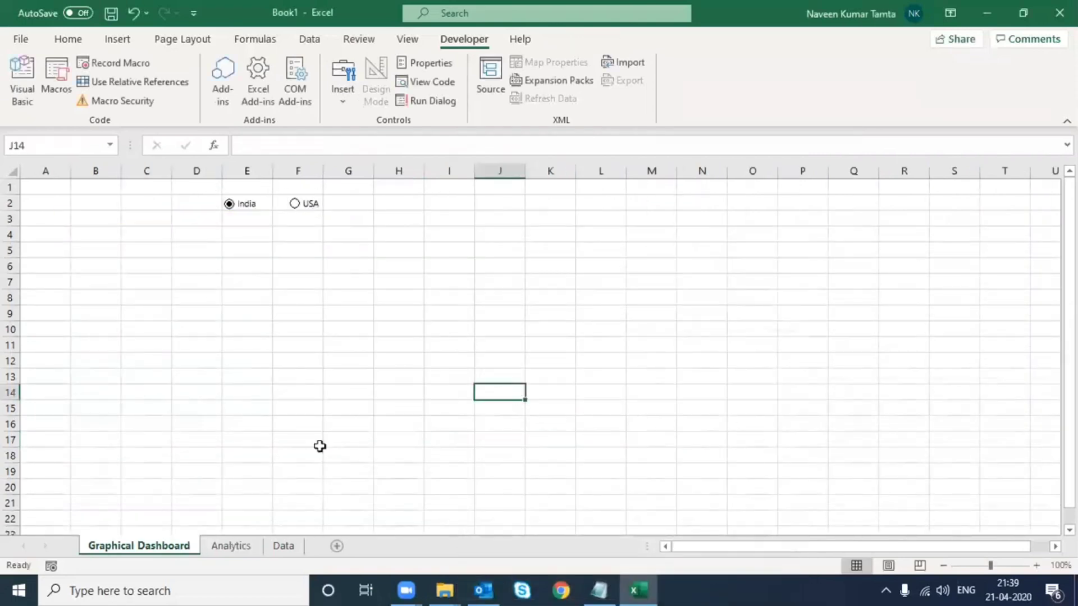
Choose the USA option on the dashboard and compare linked cells H1 and I1 on the Analytics sheet.
click(230, 546)
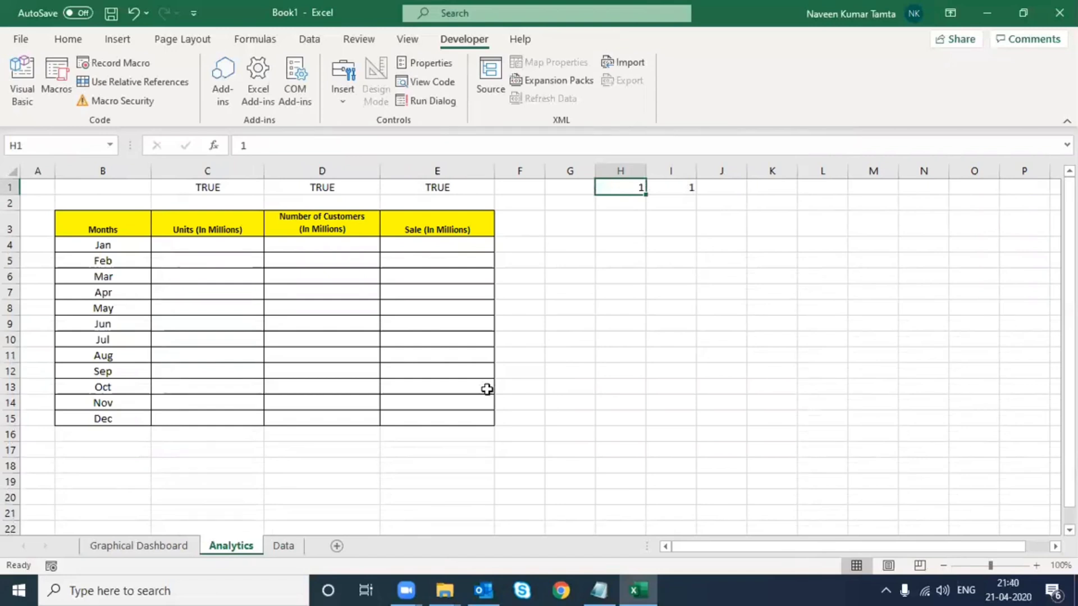
click(148, 546)
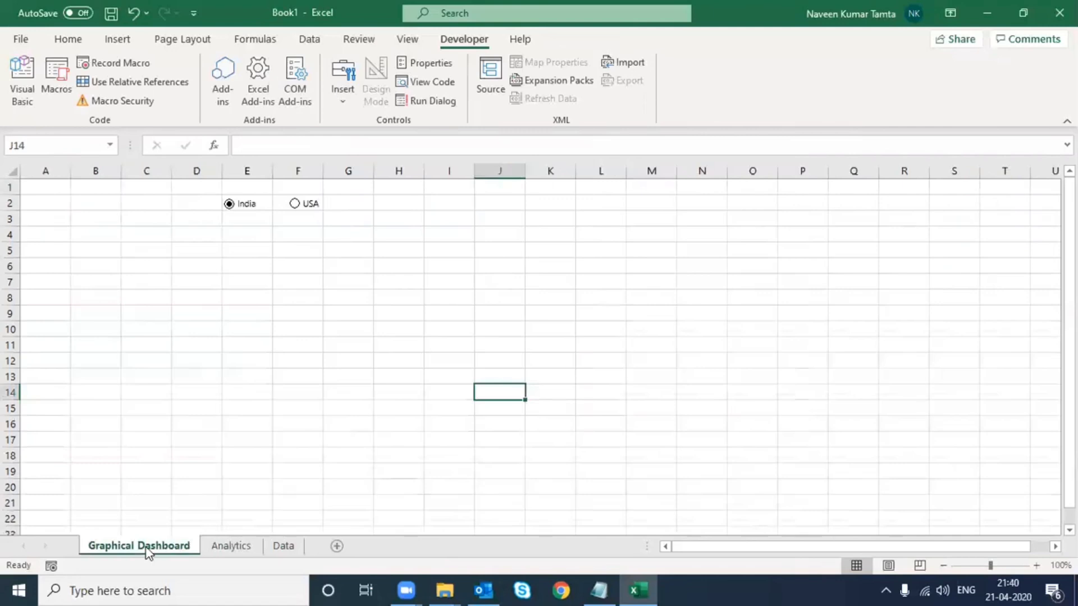
click(305, 214)
click(231, 547)
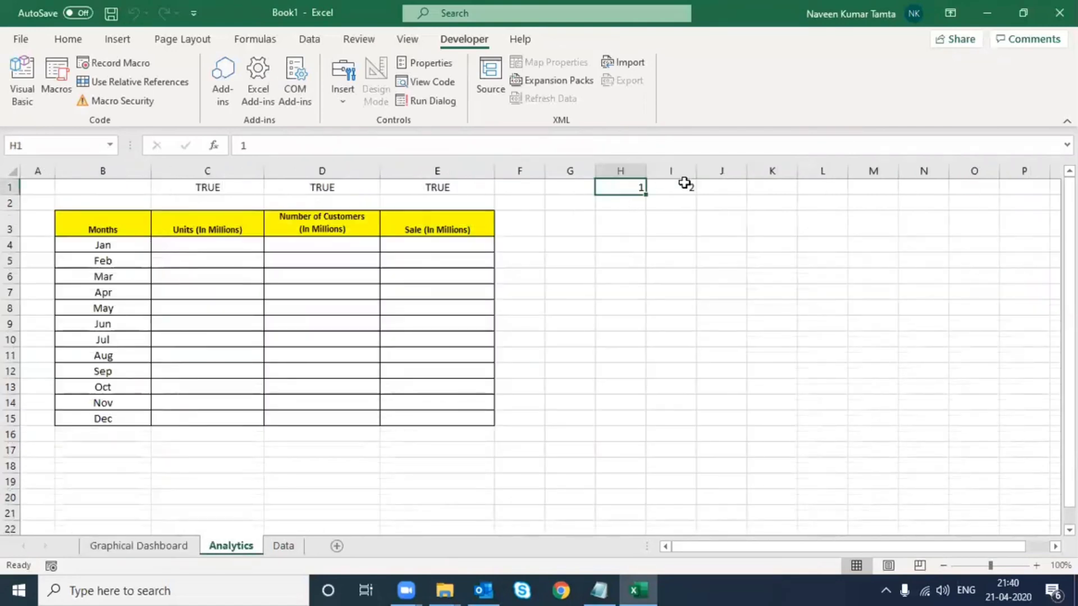
click(685, 184)
click(626, 188)
Insert a check box form control about two columns wide in row 4 of the Graphical Dashboard sheet, spanning columns D and E.
click(130, 546)
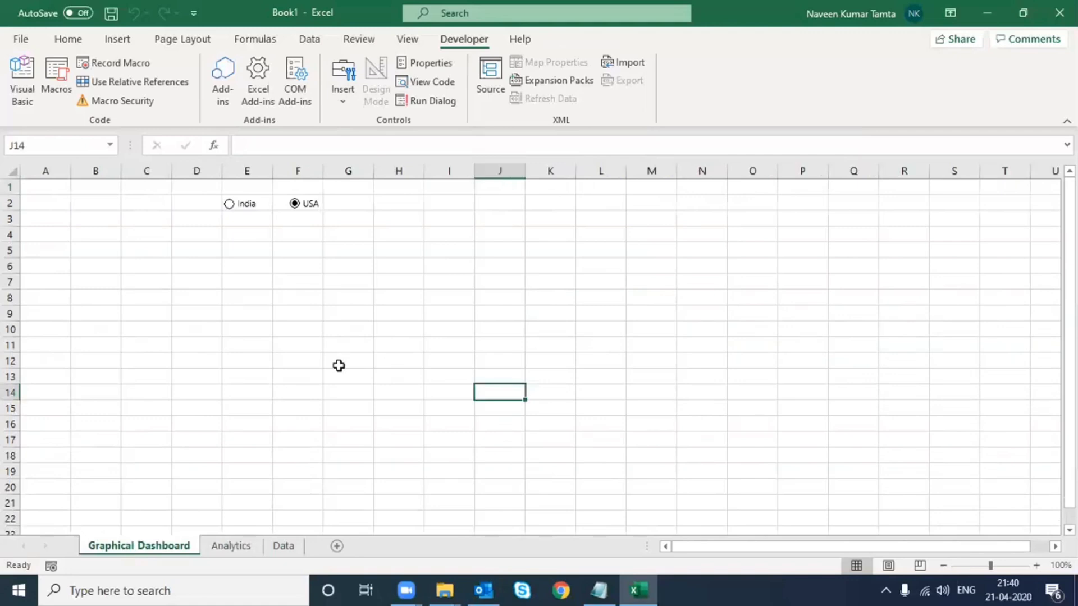
click(341, 101)
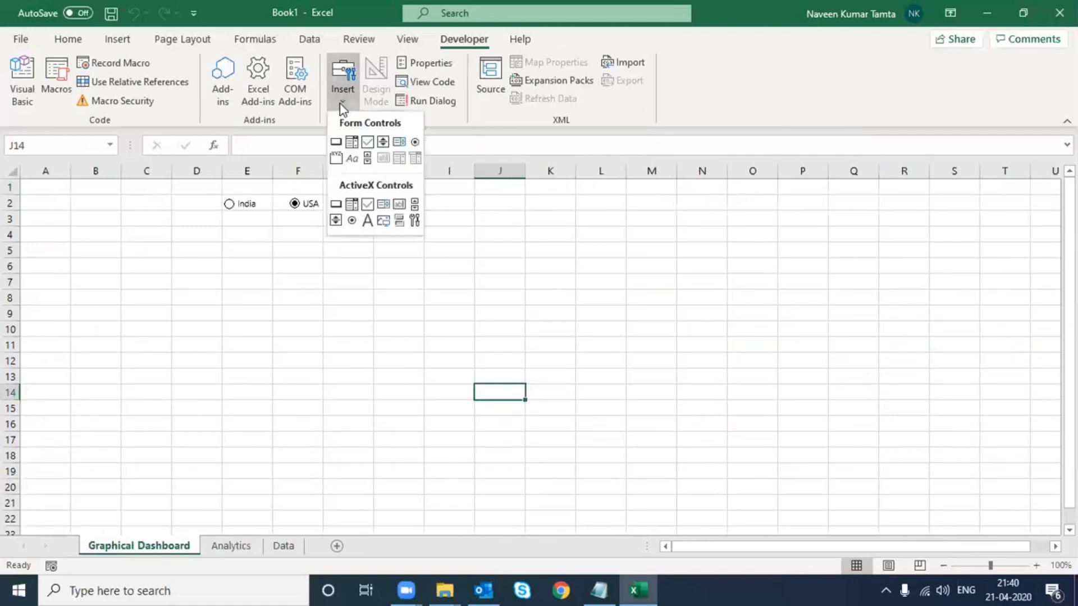
click(368, 142)
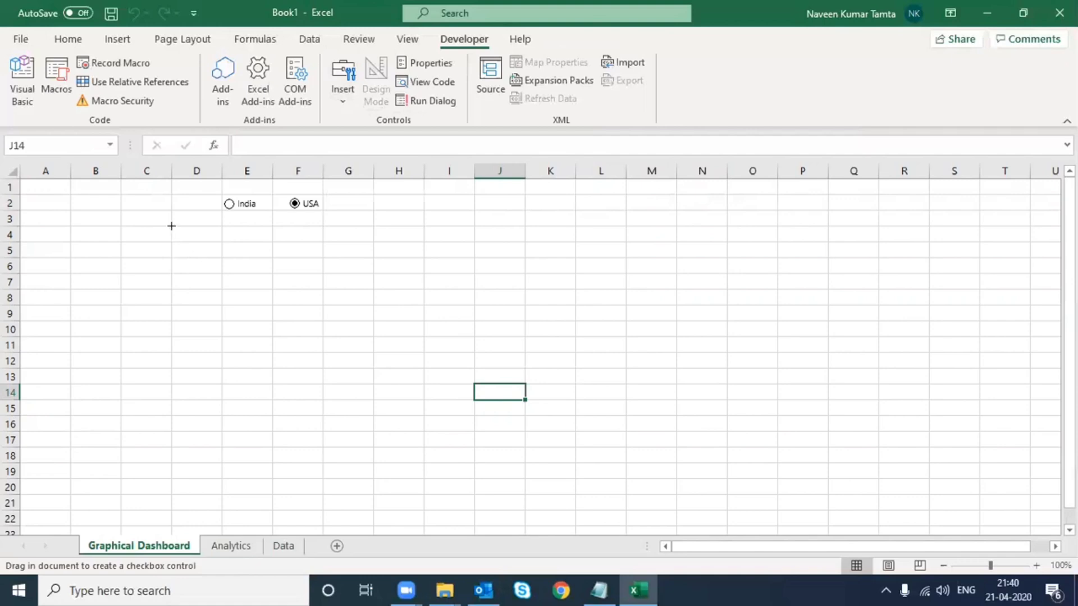
drag(169, 224, 279, 243)
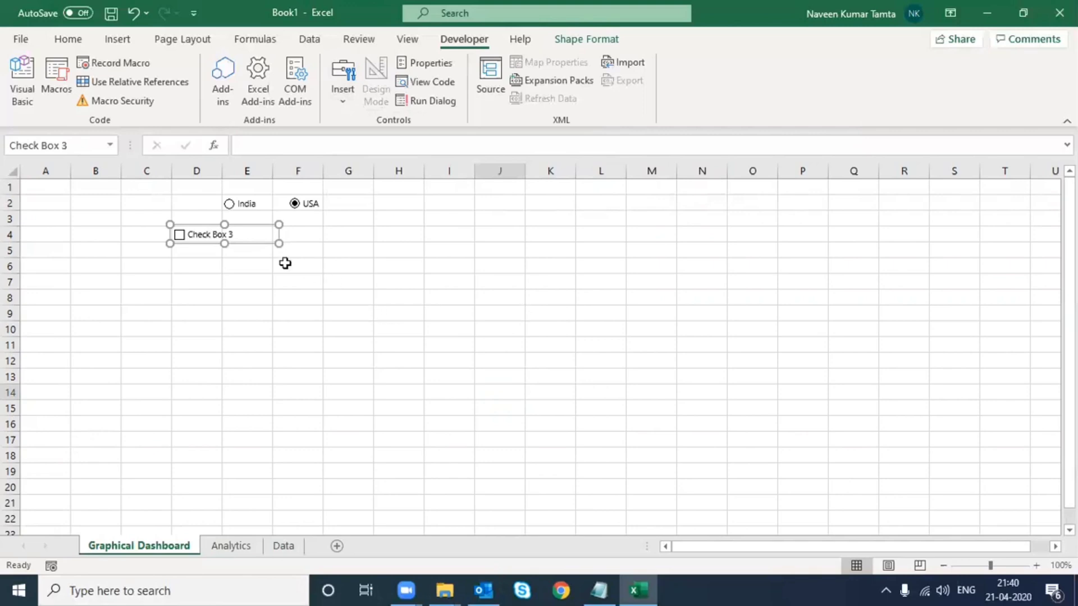
Copy the word "Units" from header cell C3 on the Analytics sheet and return to the Graphical Dashboard sheet.
click(231, 546)
click(231, 231)
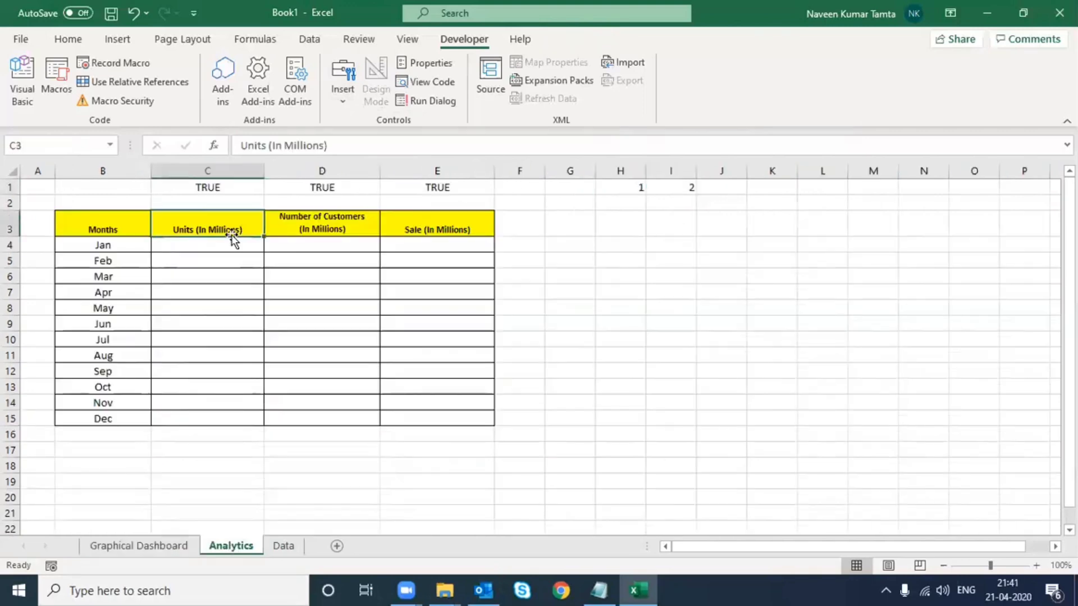
drag(266, 145, 214, 146)
key(ctrl+c)
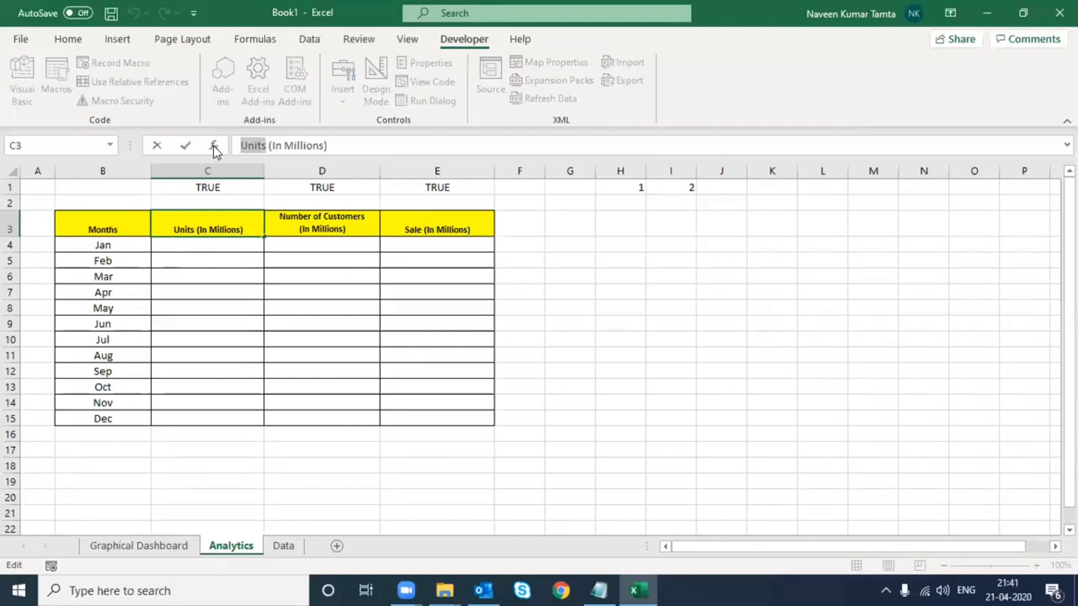
key(Escape)
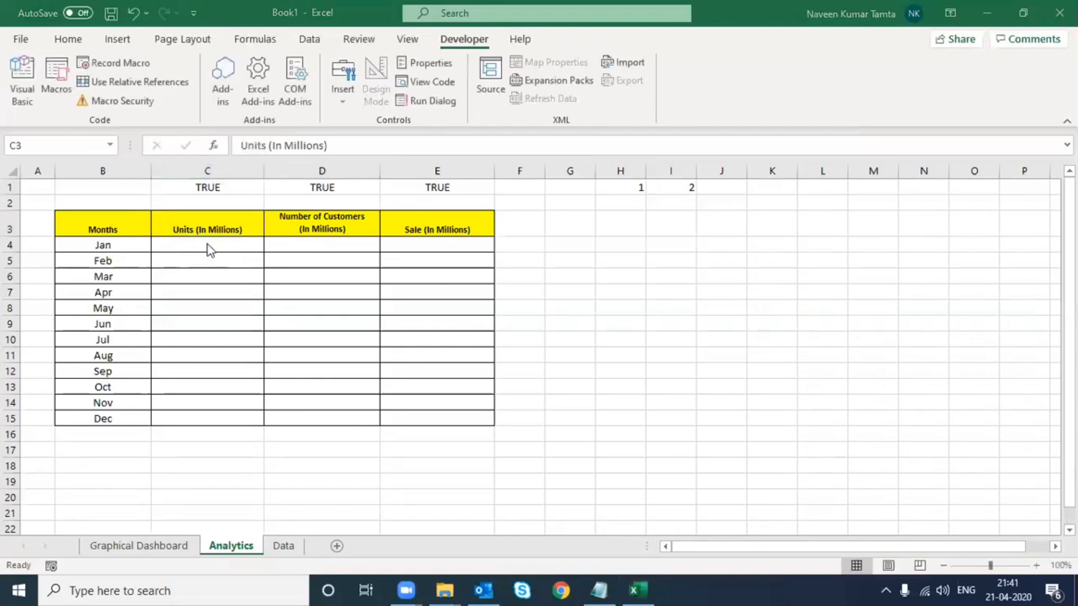
click(162, 547)
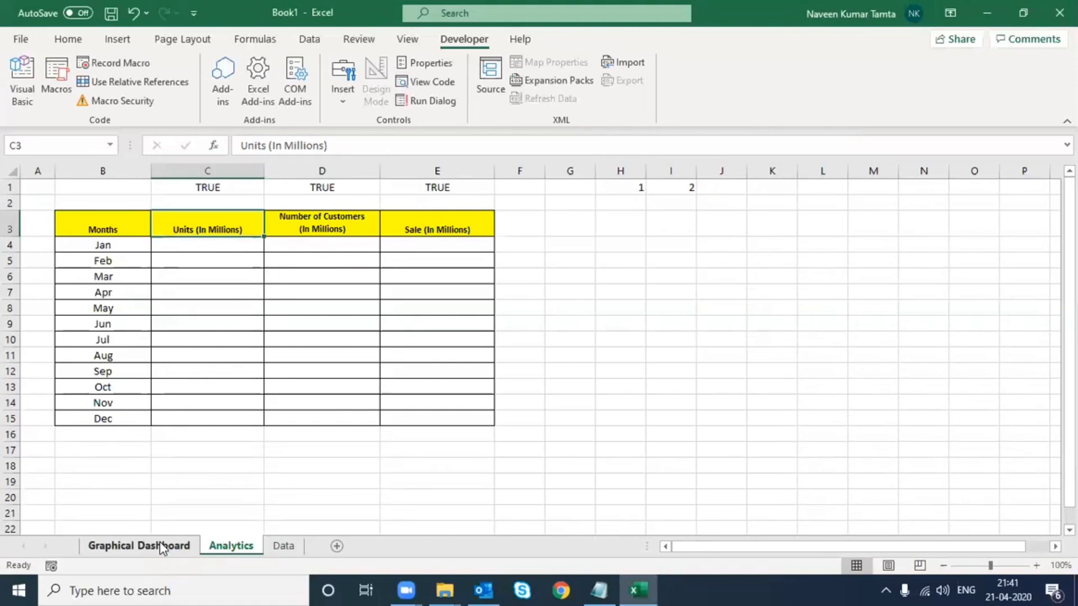
click(159, 545)
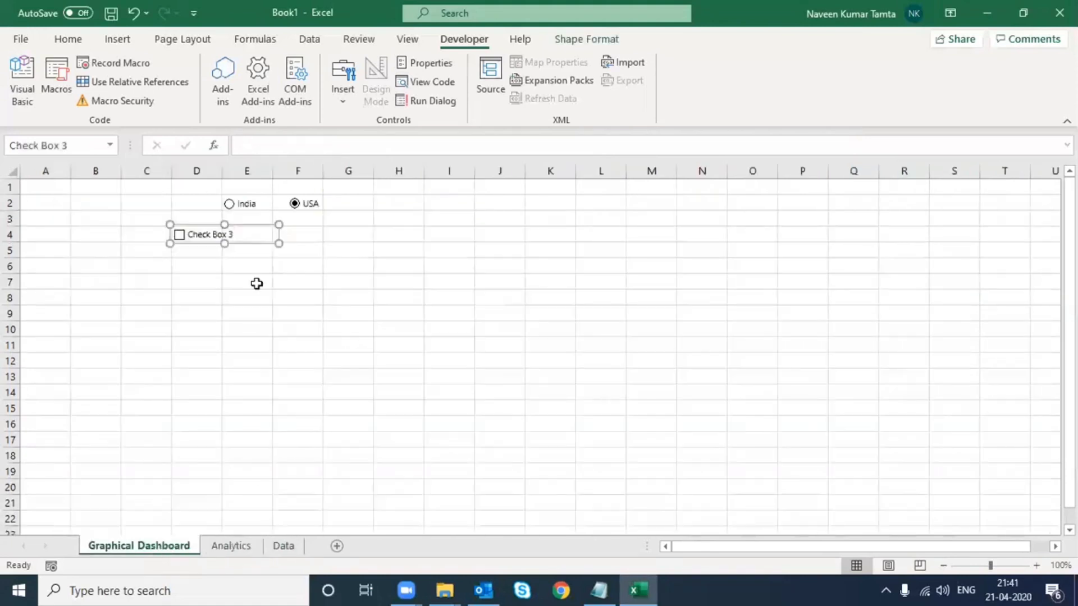
Replace the label of the check box in row 4 with "Units" and deselect it.
double_click(190, 232)
key(shift+End)
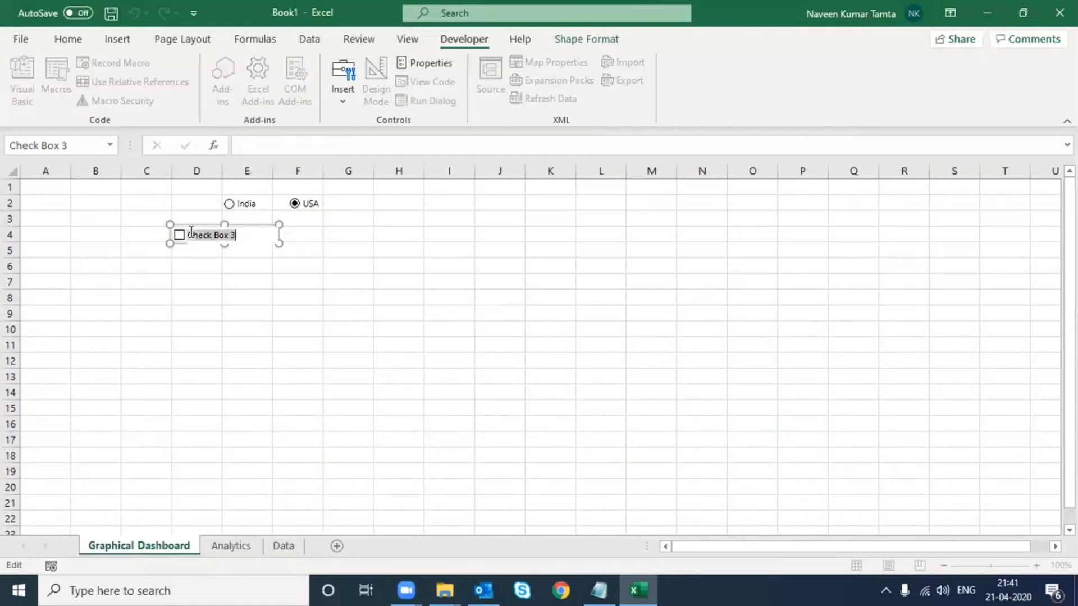
text(Units)
click(298, 276)
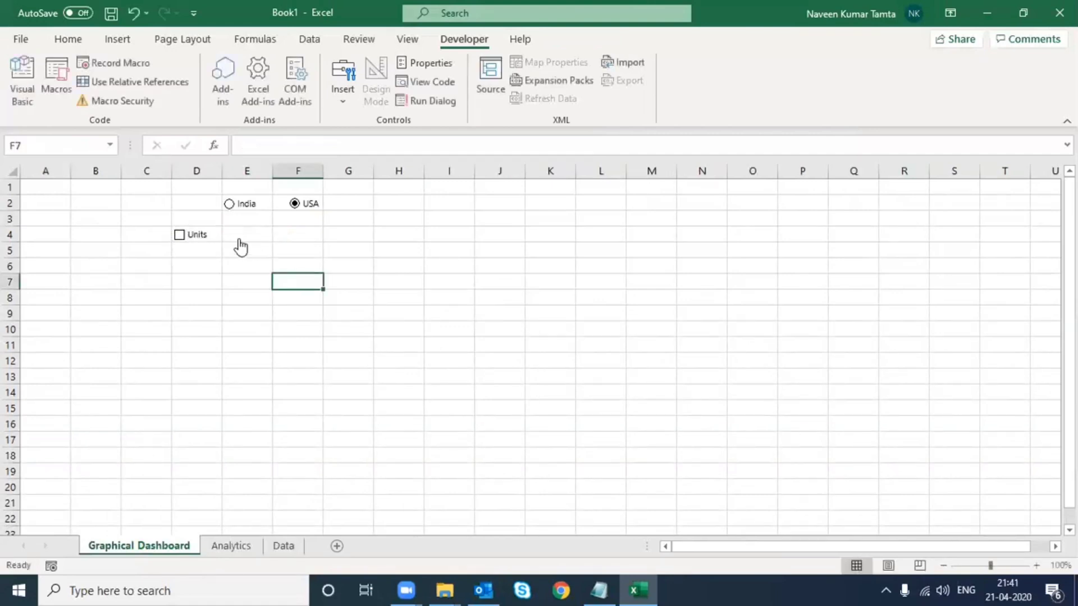
Narrow the Units check box and move it into column E, directly below the India option button.
right_click(218, 235)
click(168, 273)
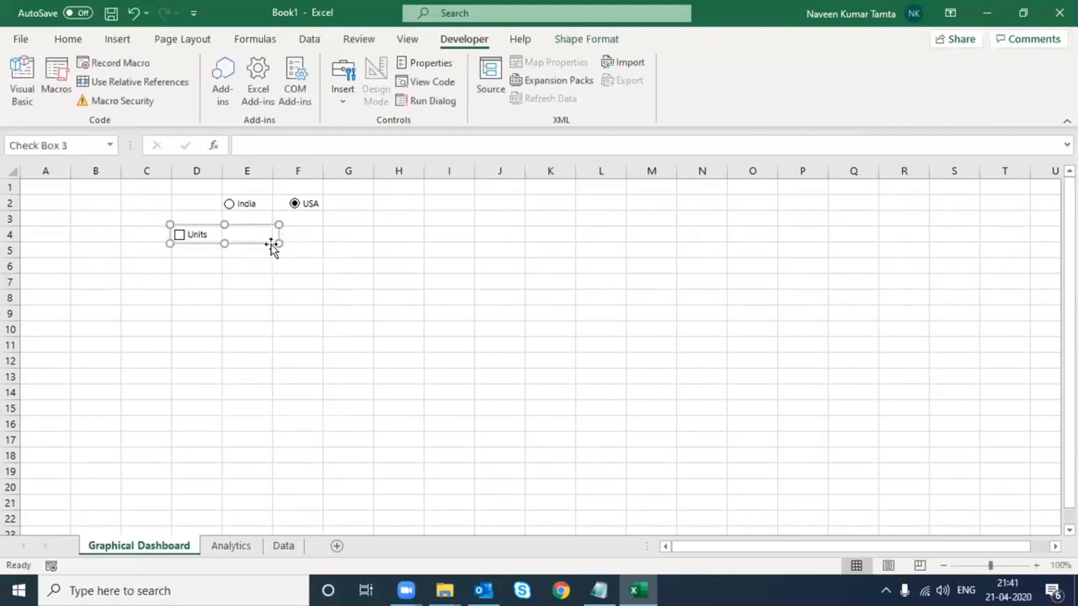
drag(278, 243, 267, 224)
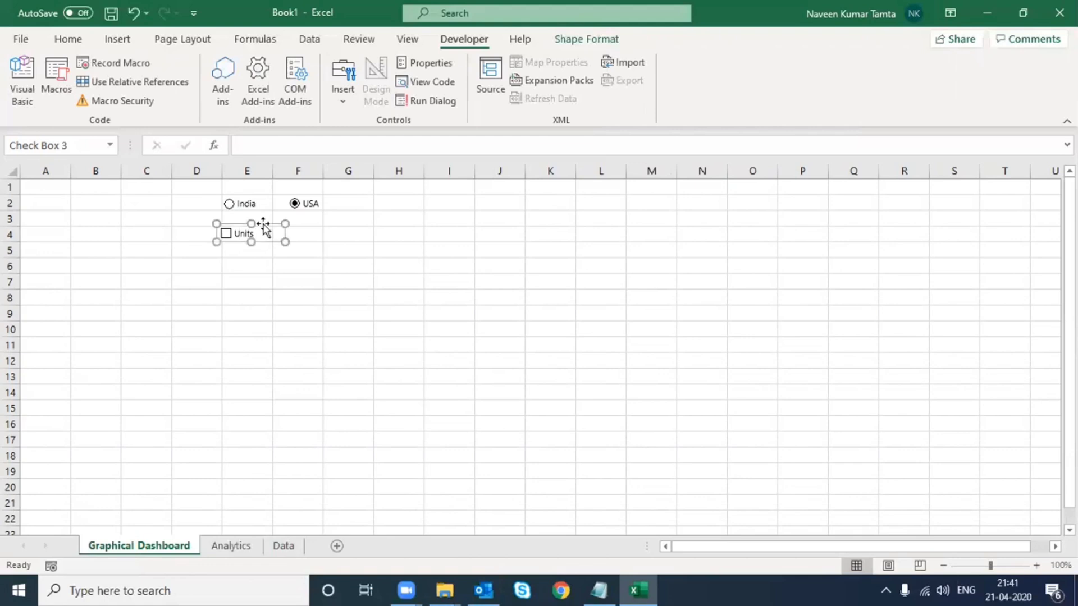
click(351, 255)
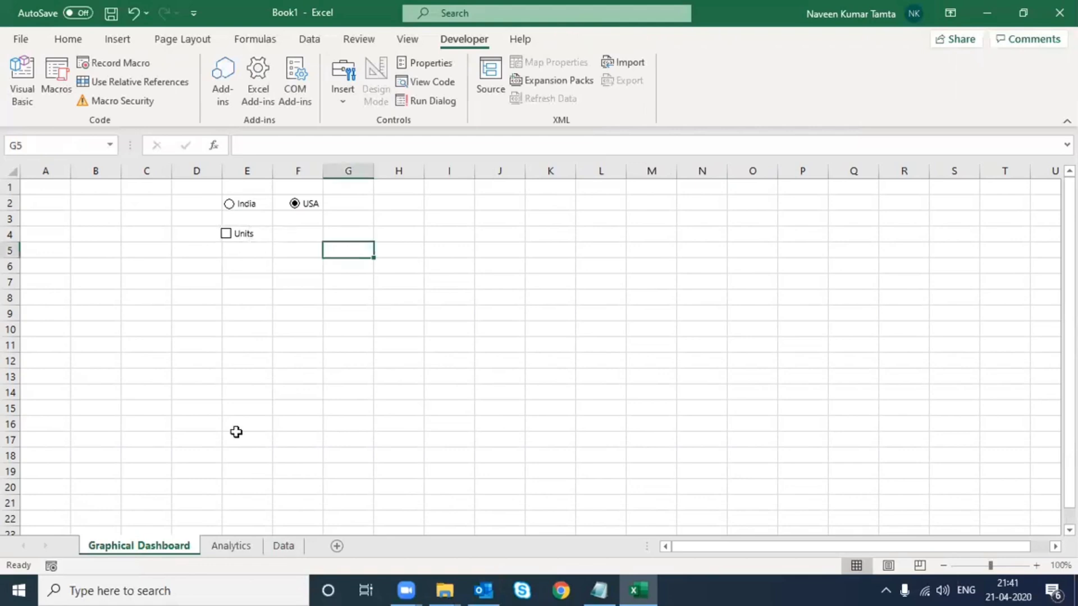
Insert a second check box form control in row 4 beside Units, spanning from column F into column H.
click(350, 103)
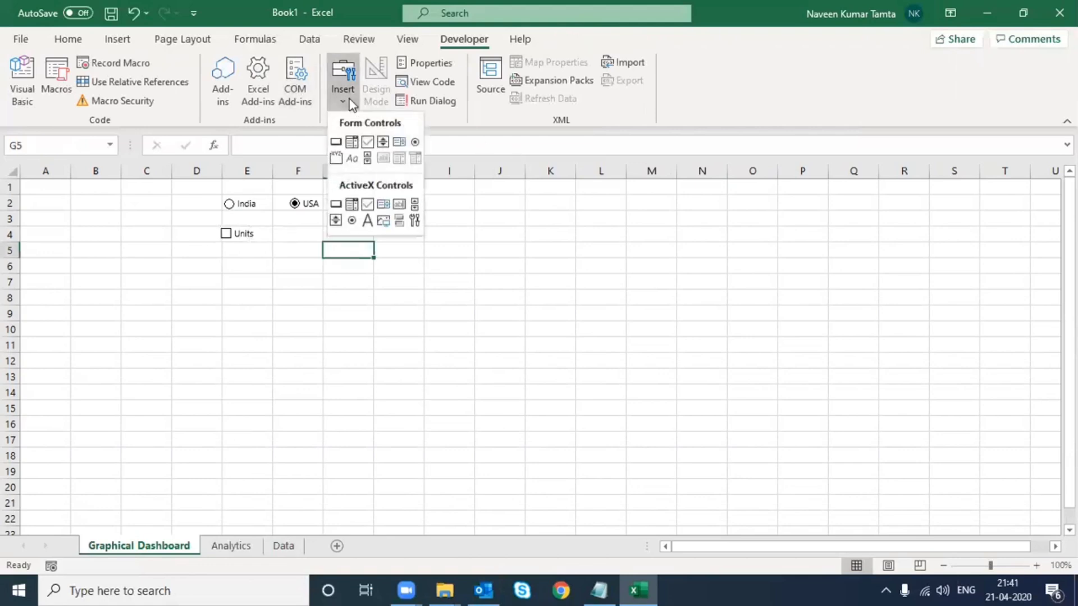
click(367, 141)
drag(272, 226, 389, 243)
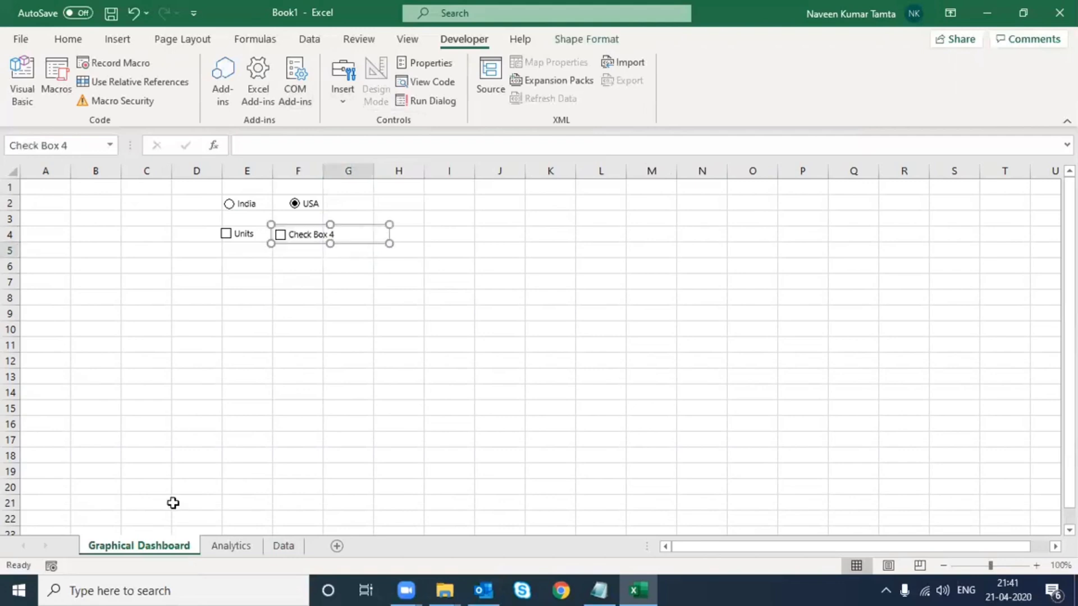
Copy the text "Number of Customers" from header cell D3 on the Analytics sheet, enlarging the formula bar to show both lines.
click(247, 547)
click(310, 224)
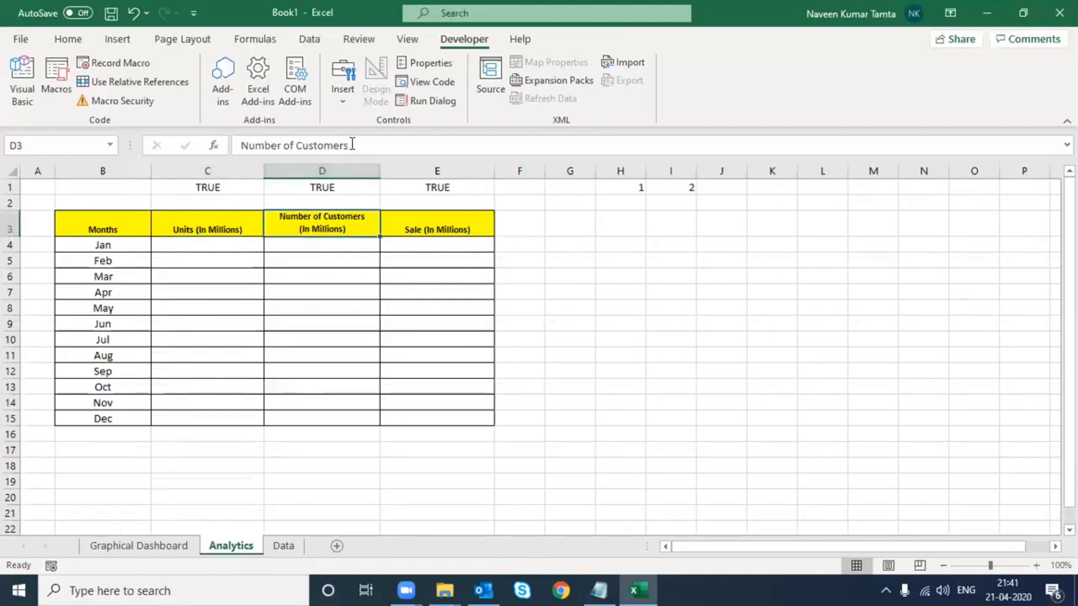
drag(352, 145, 144, 154)
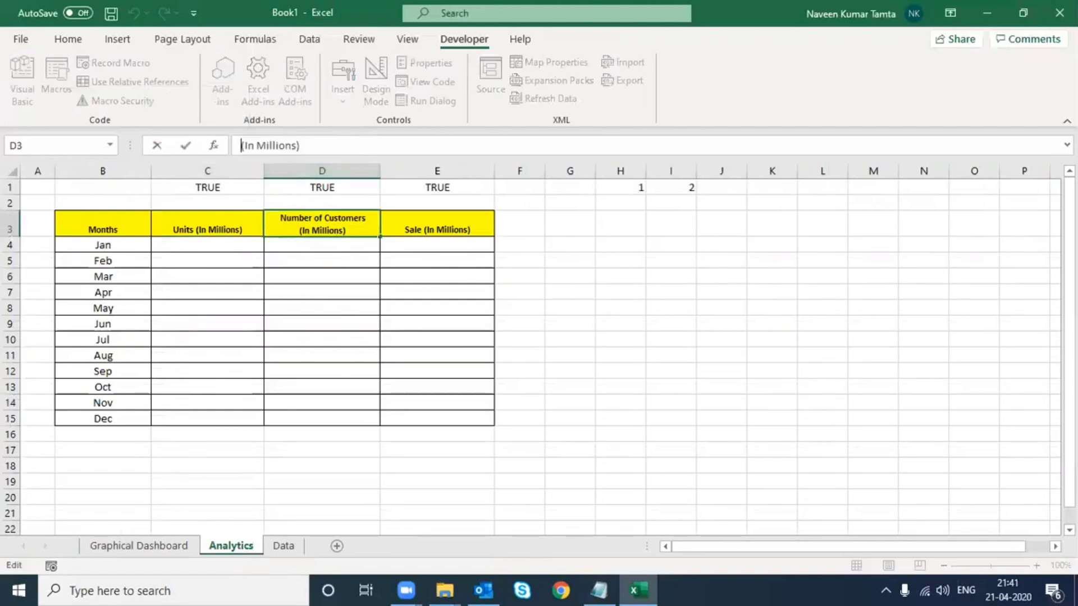
drag(365, 157, 365, 188)
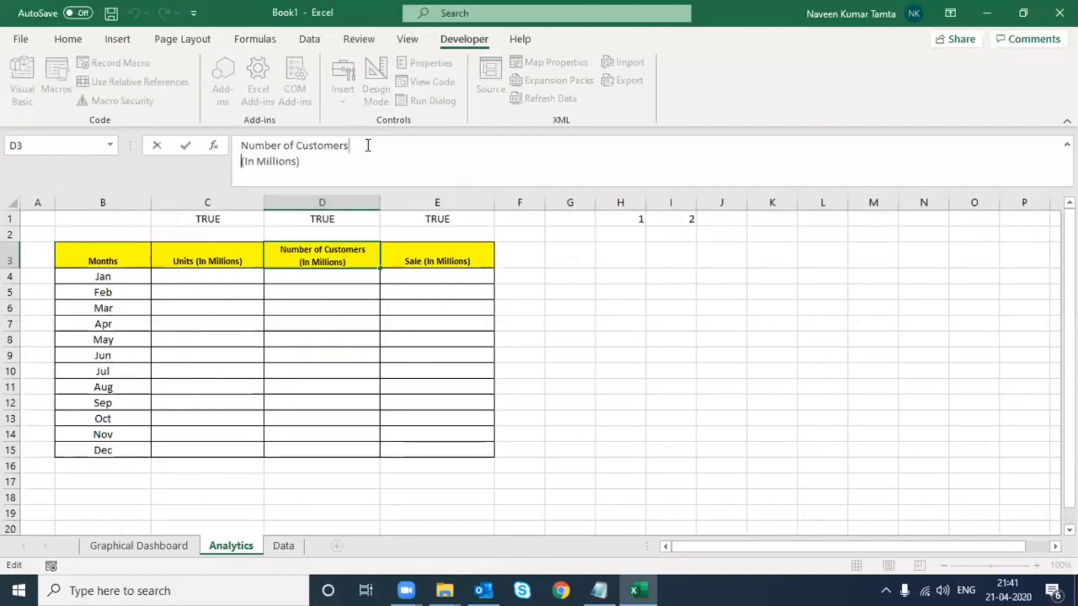
drag(349, 146, 206, 143)
key(ctrl+c)
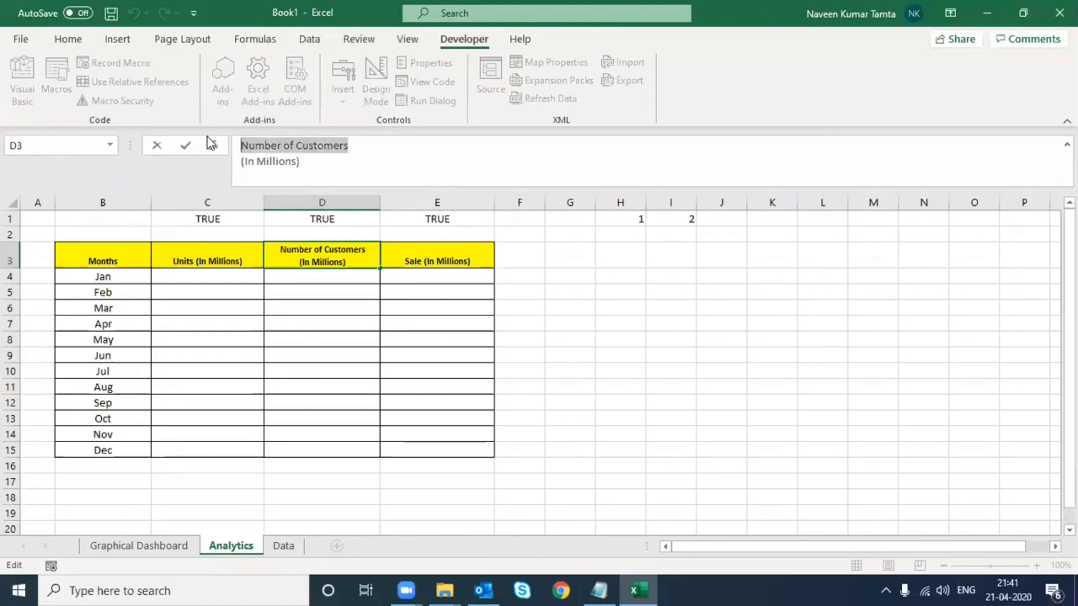
key(Escape)
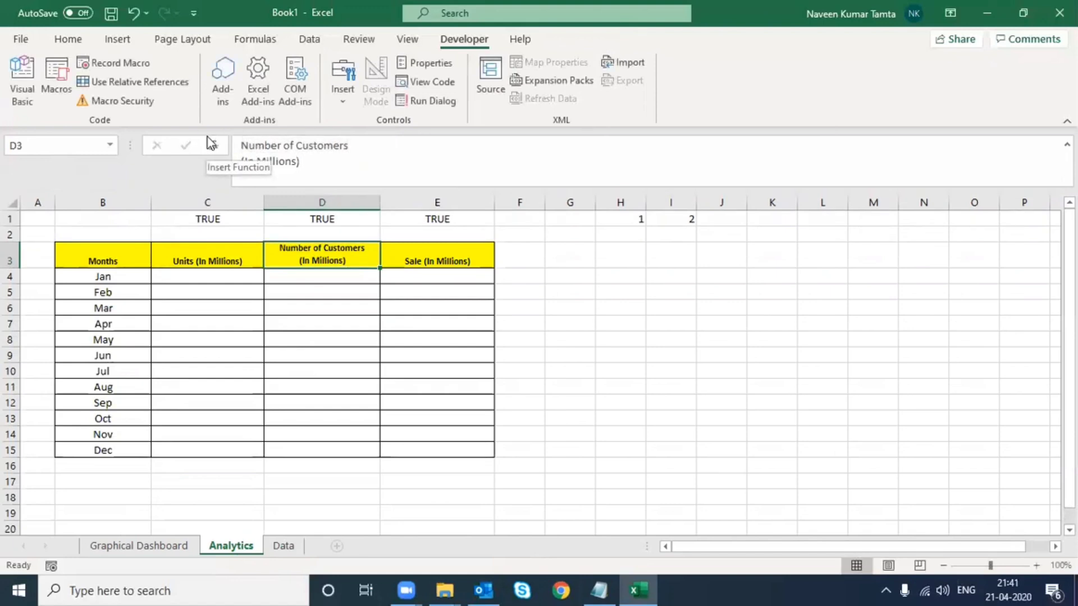
Shrink the formula bar back to one line without changing cell D3 and return to the Graphical Dashboard sheet.
click(648, 186)
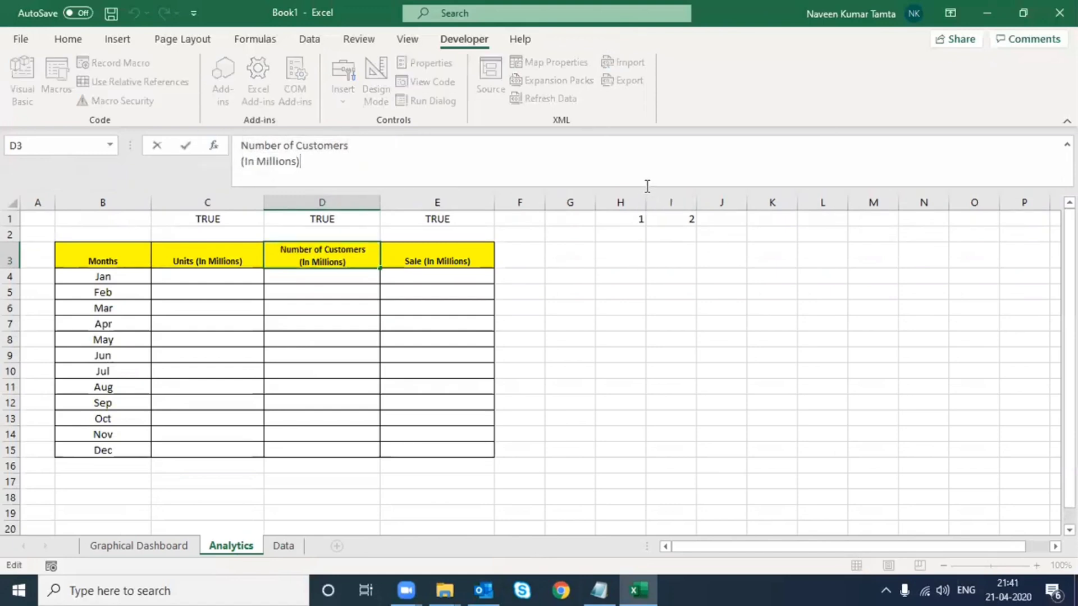
drag(645, 191, 640, 145)
key(Escape)
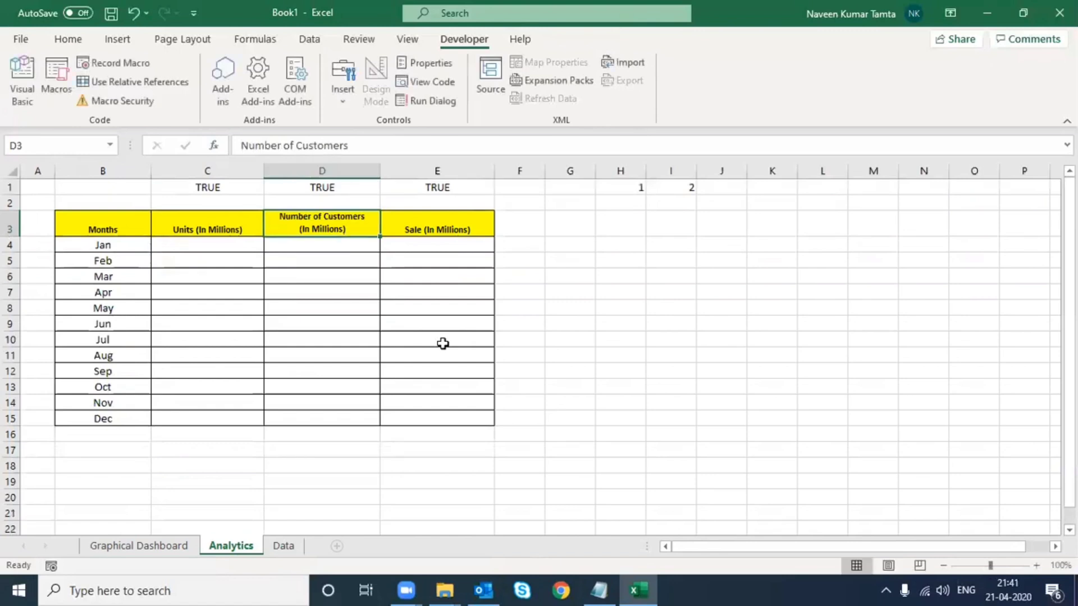
click(161, 547)
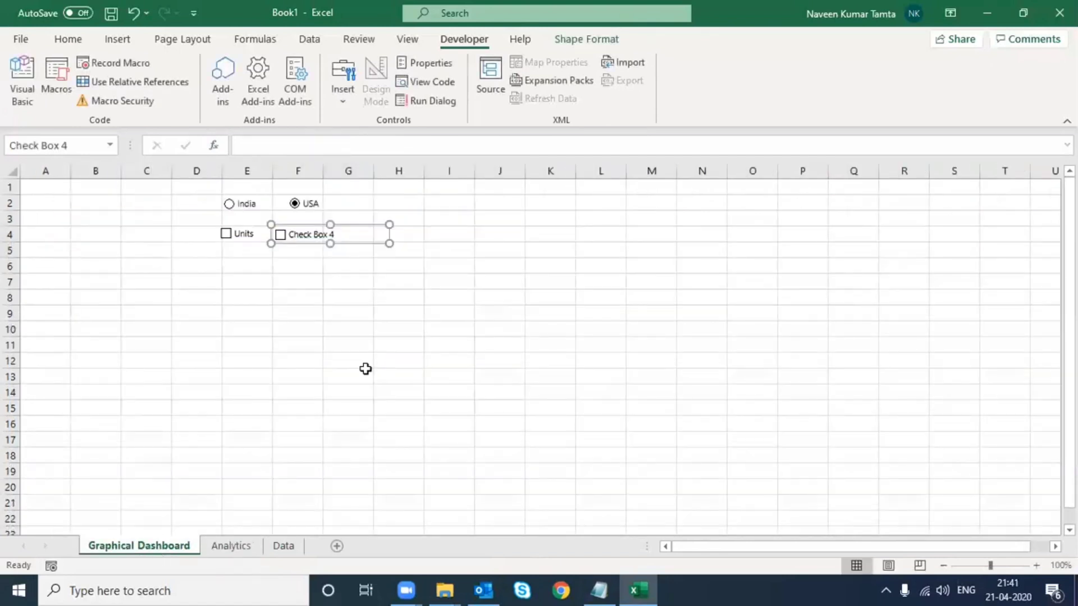
Replace the second check box's label with the copied text "Number of Customers" and deselect it.
click(291, 234)
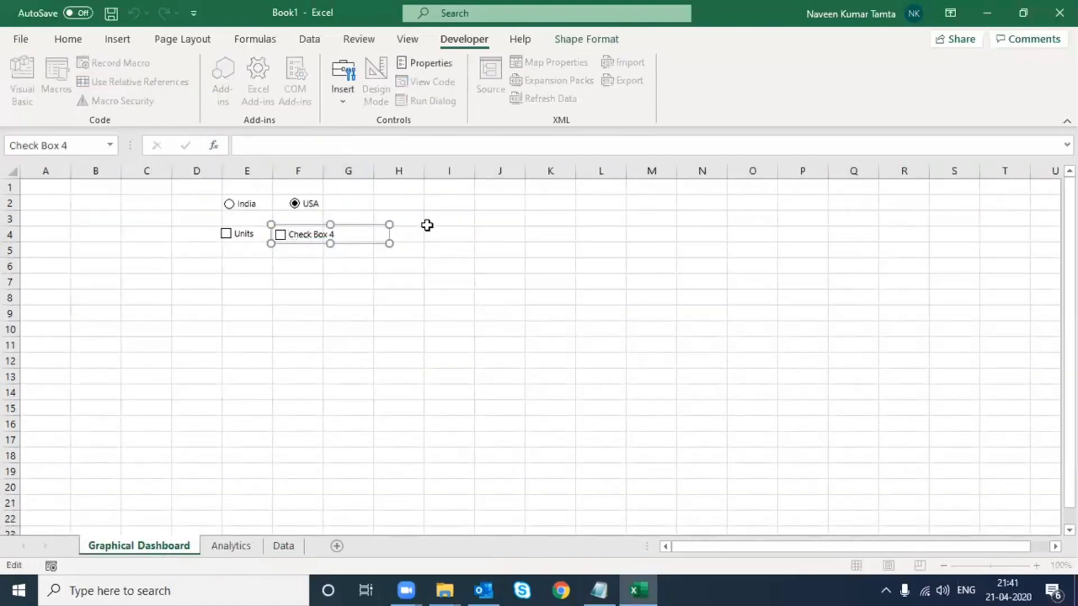
key(ctrl+shift+Right)
key(ctrl+shift+Right)
key(ctrl+v)
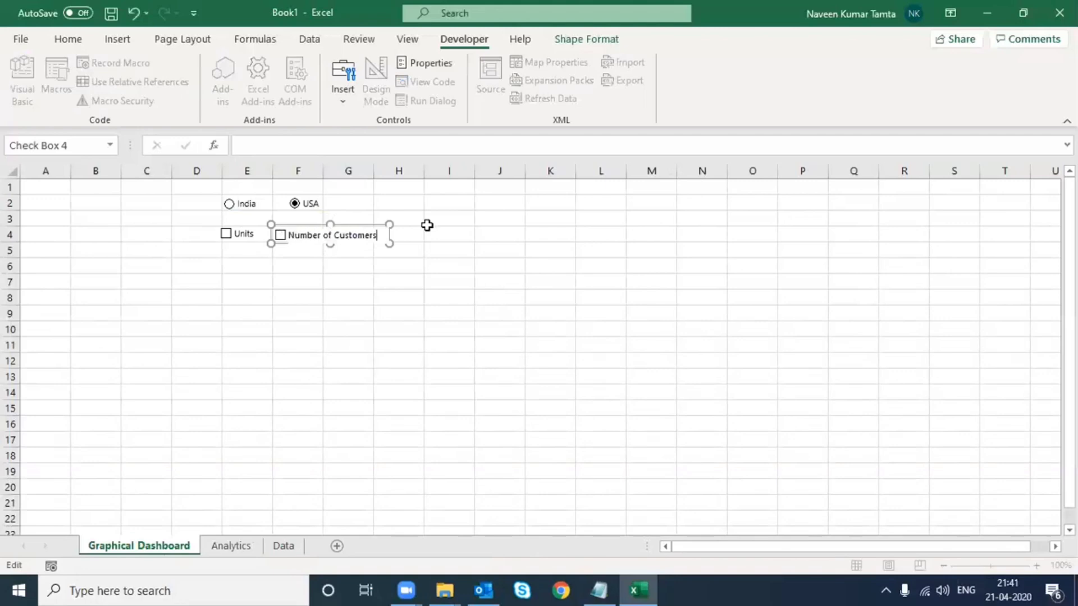
click(349, 295)
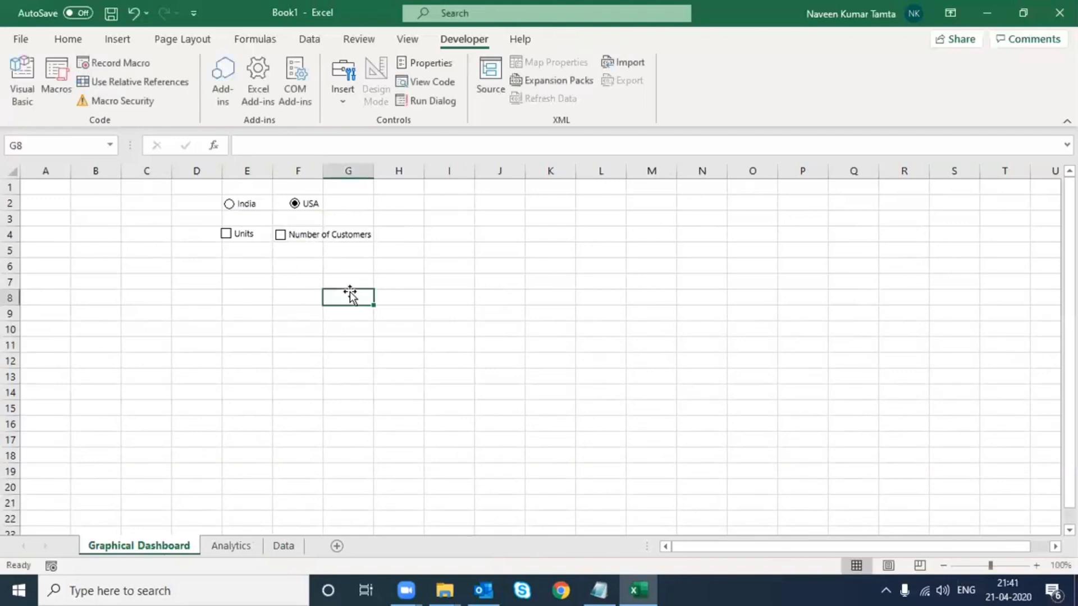
Insert a third check box form control in row 4 beside Number of Customers, spanning columns H to J.
right_click(366, 237)
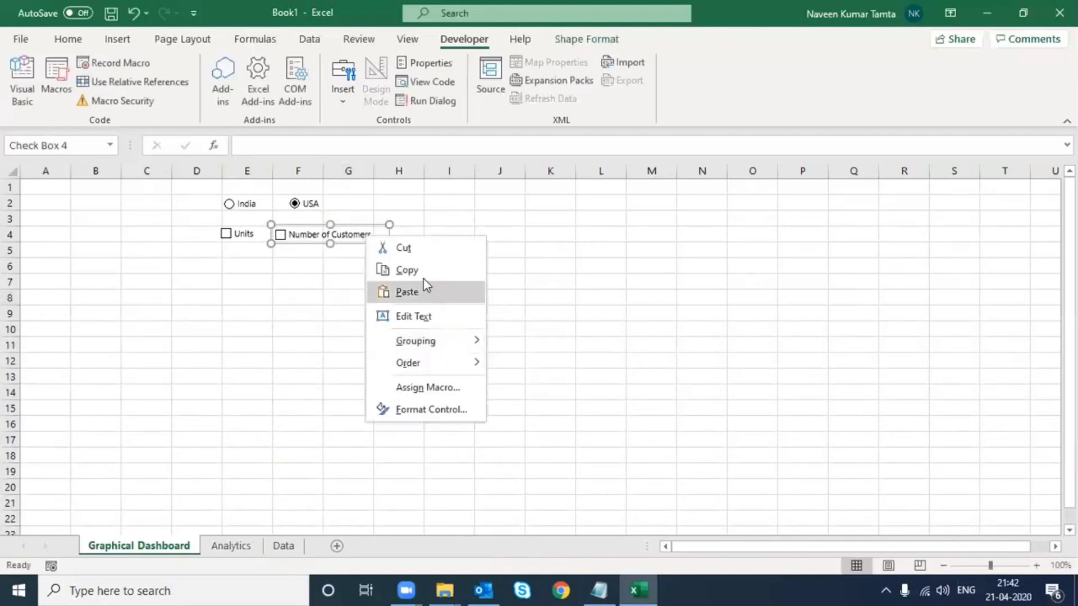
click(341, 97)
click(368, 143)
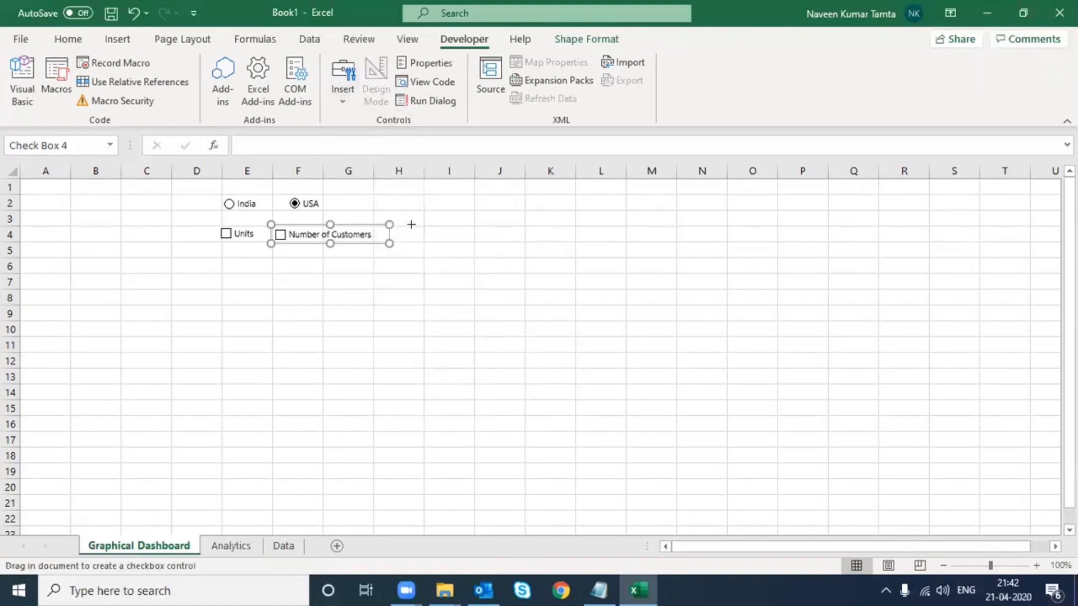
drag(406, 224, 522, 244)
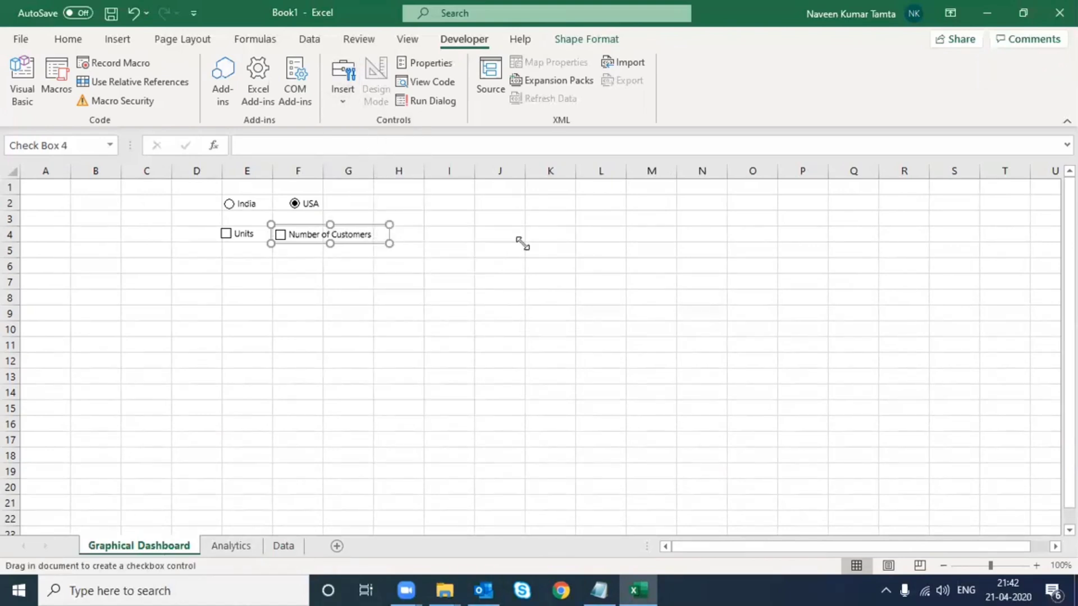
Check the wording of the Sale header in cell E3 on the Analytics sheet and return to the Graphical Dashboard sheet.
click(213, 548)
click(418, 221)
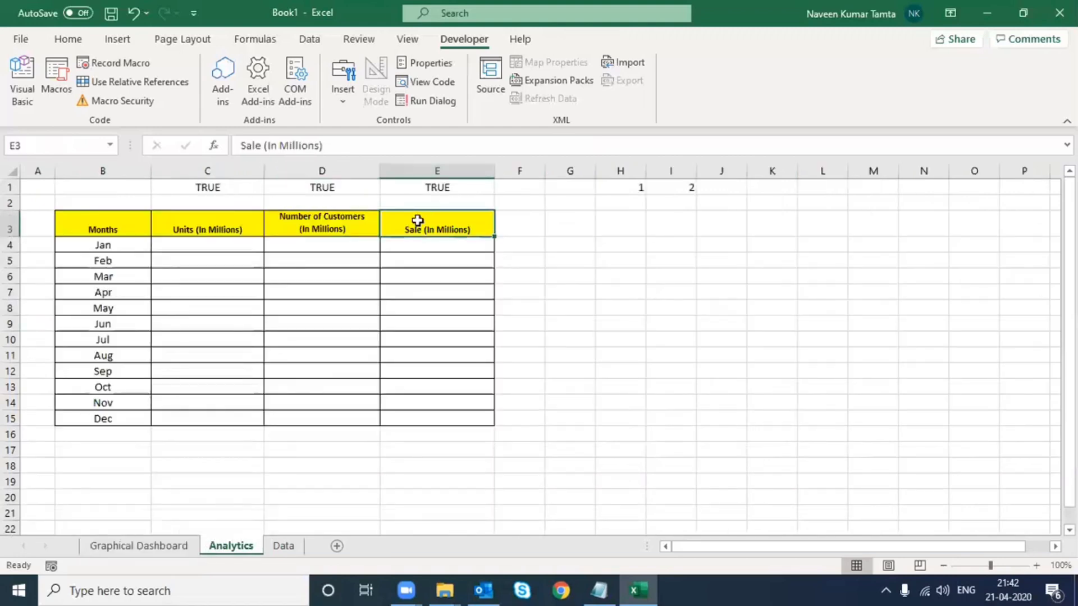
double_click(250, 146)
click(168, 146)
click(284, 543)
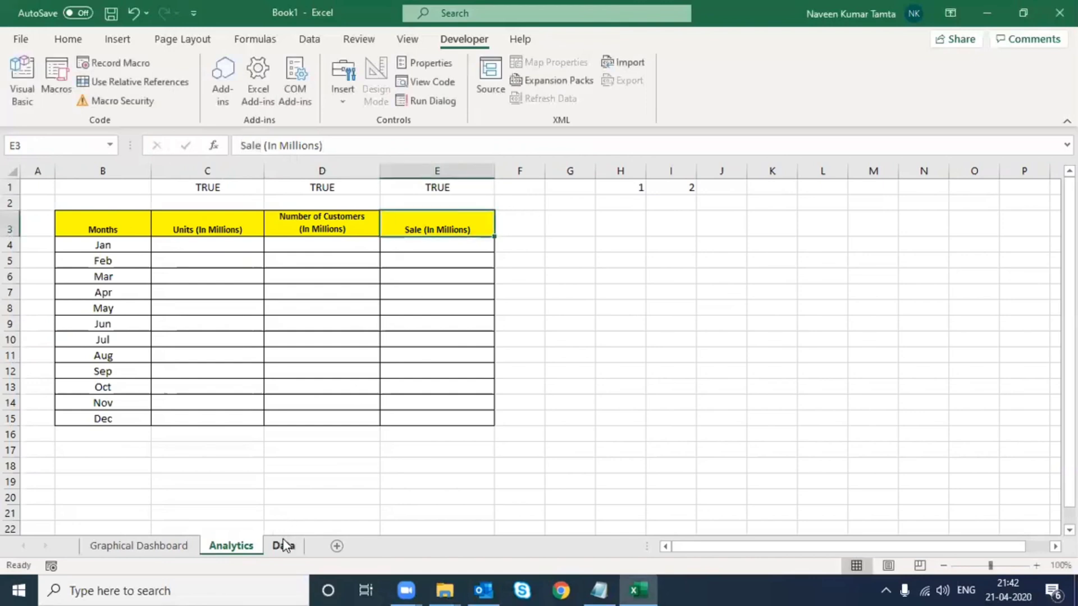
click(278, 548)
click(149, 547)
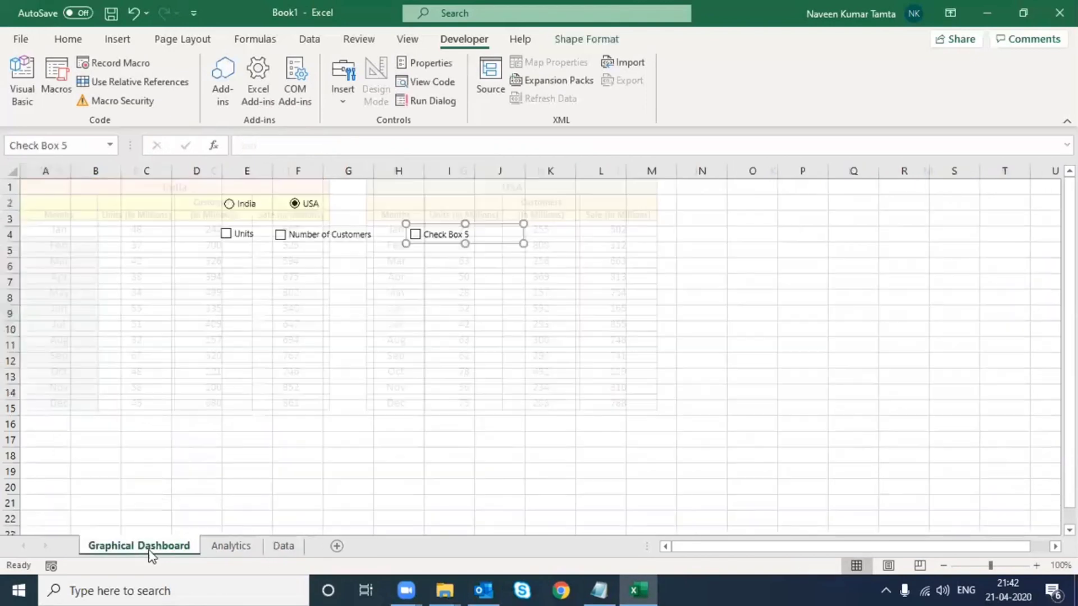
Replace the third check box's label with "Sale".
click(427, 235)
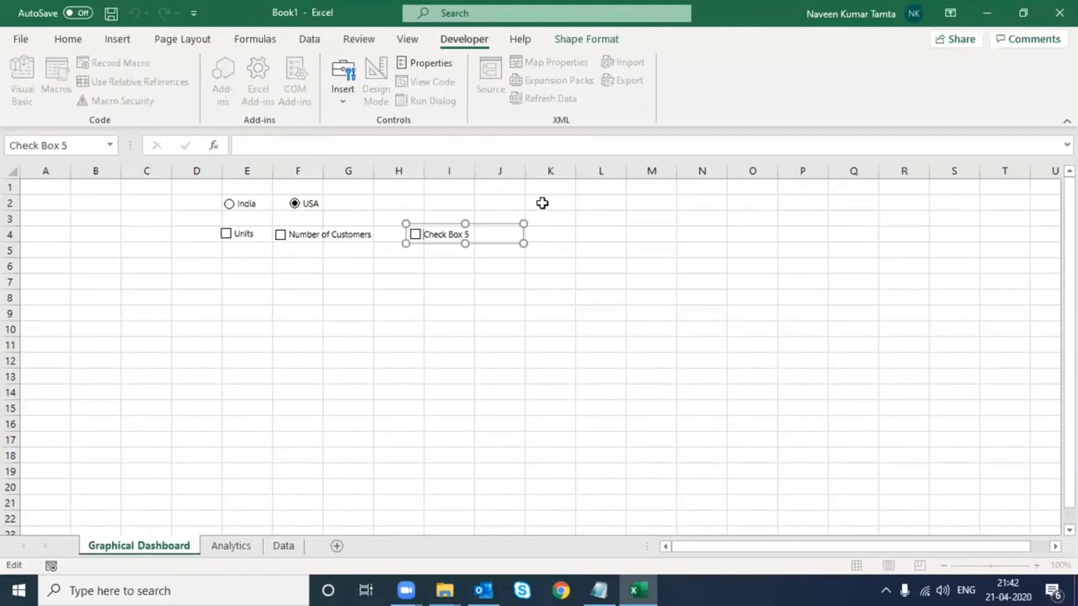
key(ctrl+a)
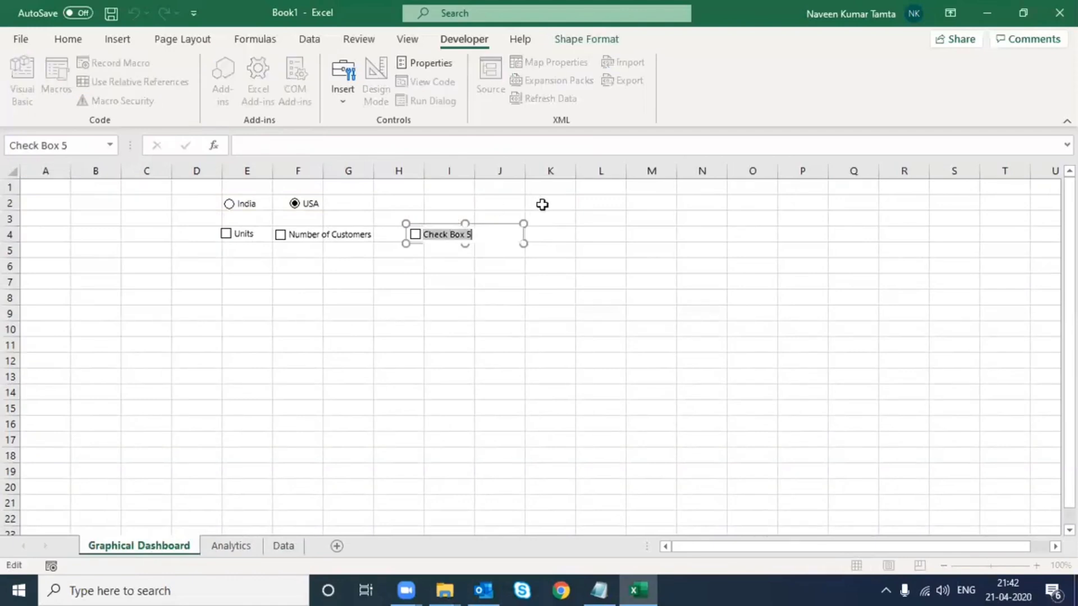
text(Sale)
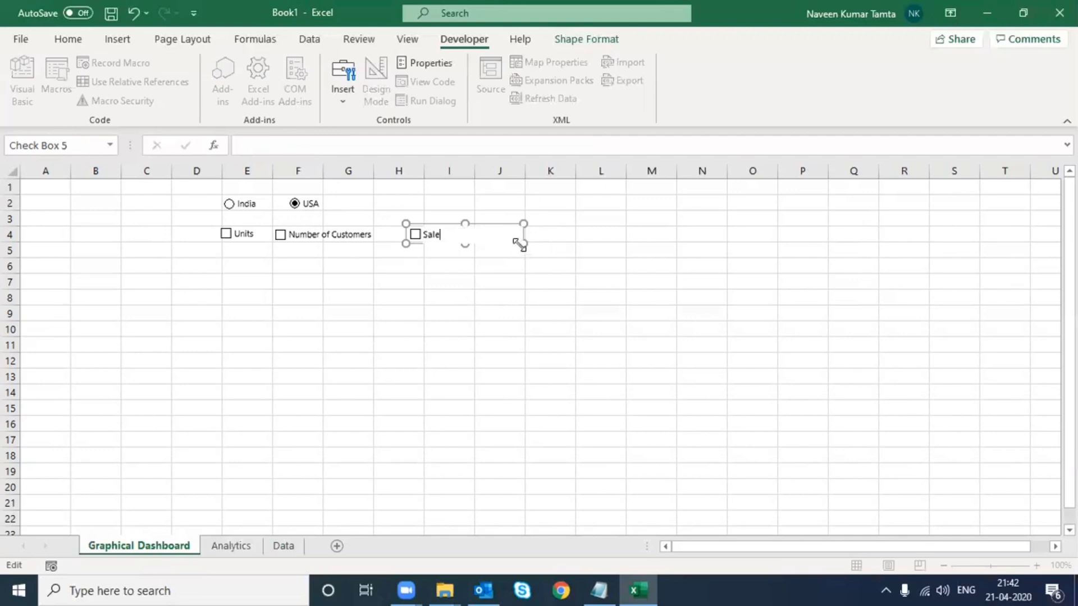
Narrow the Sale check box to just over one column wide and move it right beside the Number of Customers check box.
drag(520, 243, 465, 243)
click(399, 308)
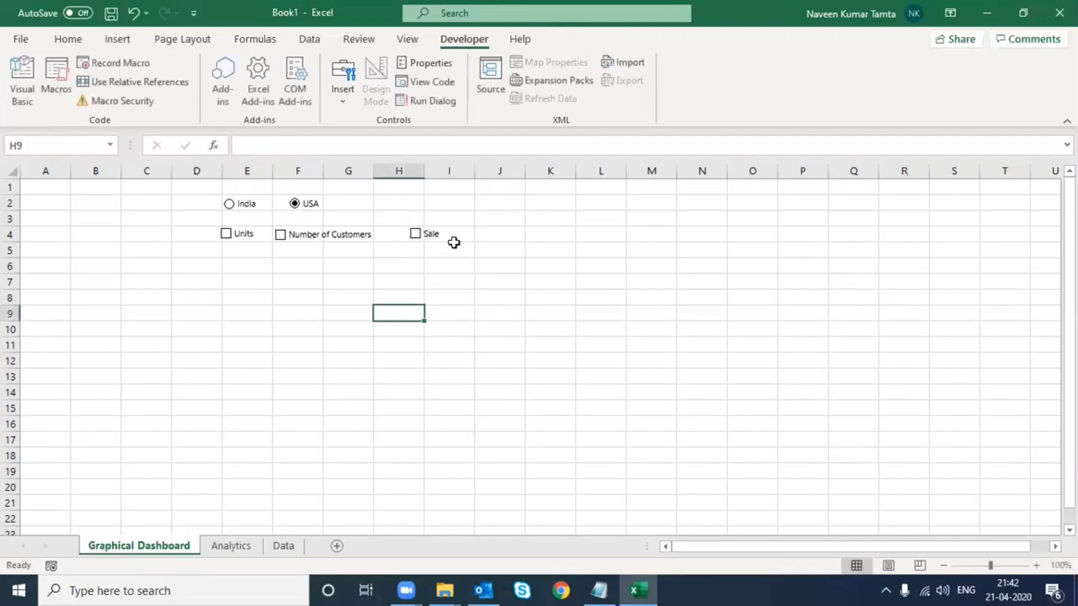
right_click(453, 230)
key(Escape)
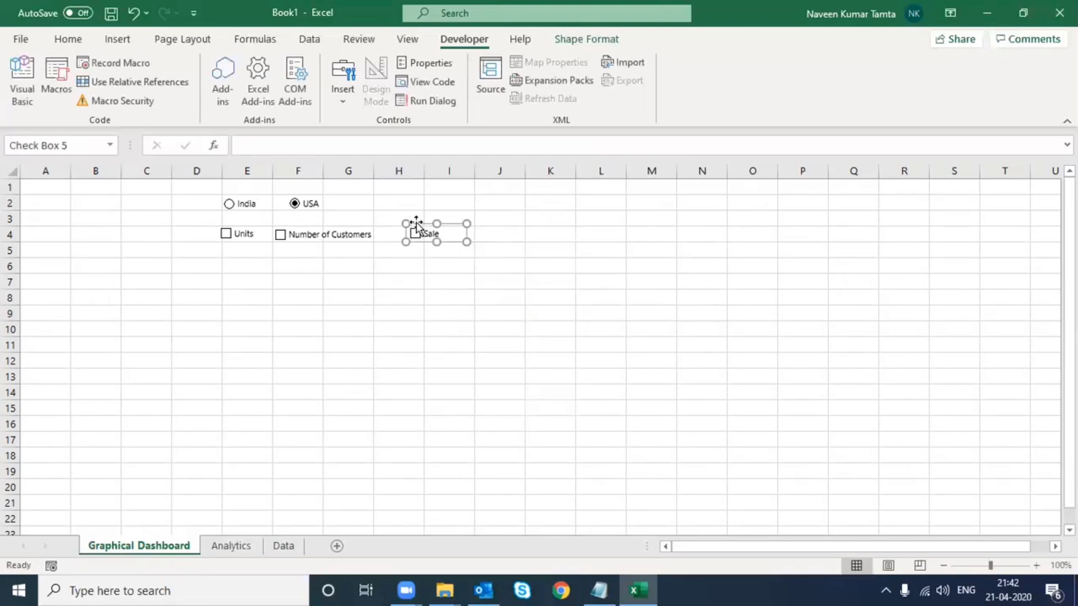
drag(416, 224, 390, 225)
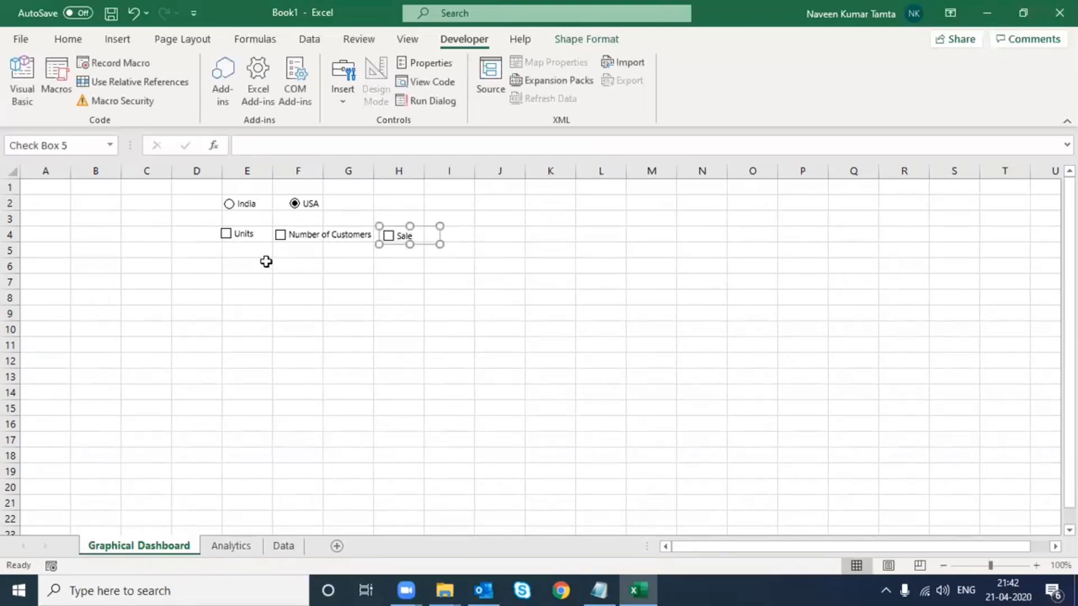
Set the Units check box to unchecked, link it to cell C1 on the Analytics sheet, and check the linked cell.
click(322, 282)
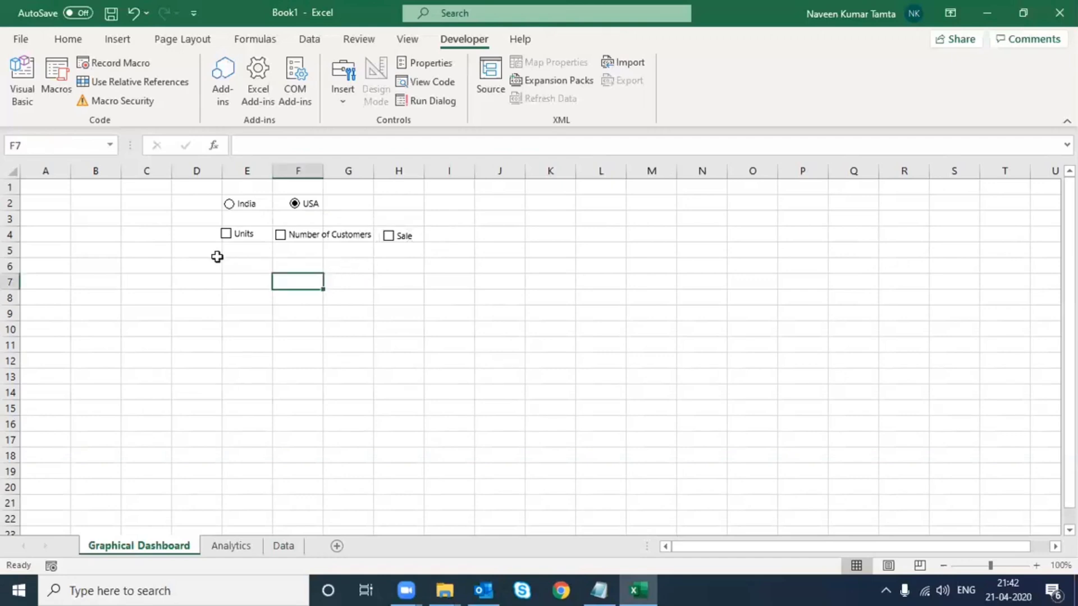
right_click(248, 243)
click(298, 410)
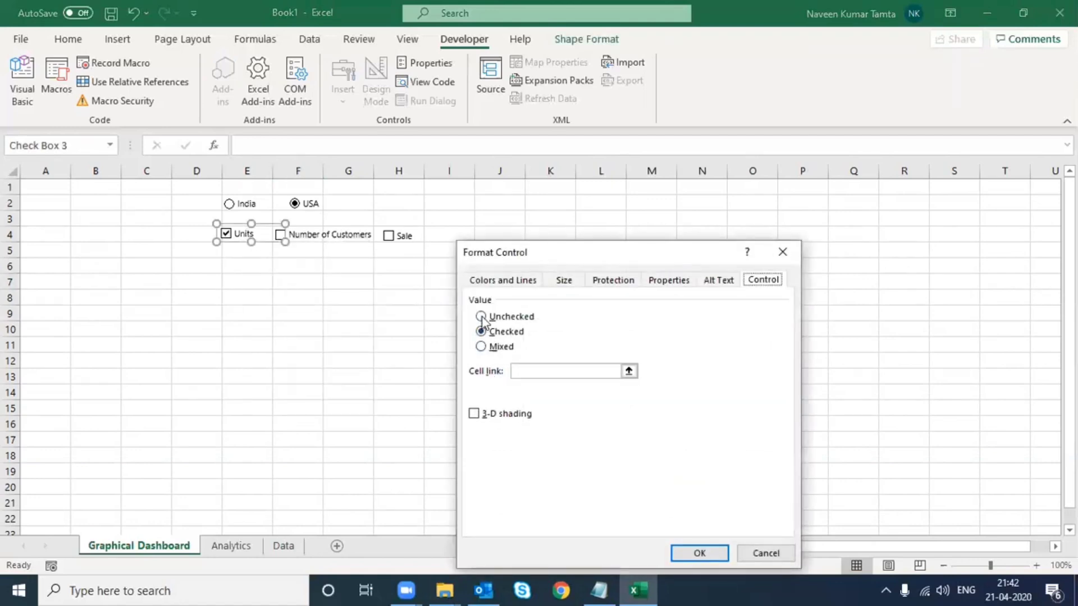
click(501, 317)
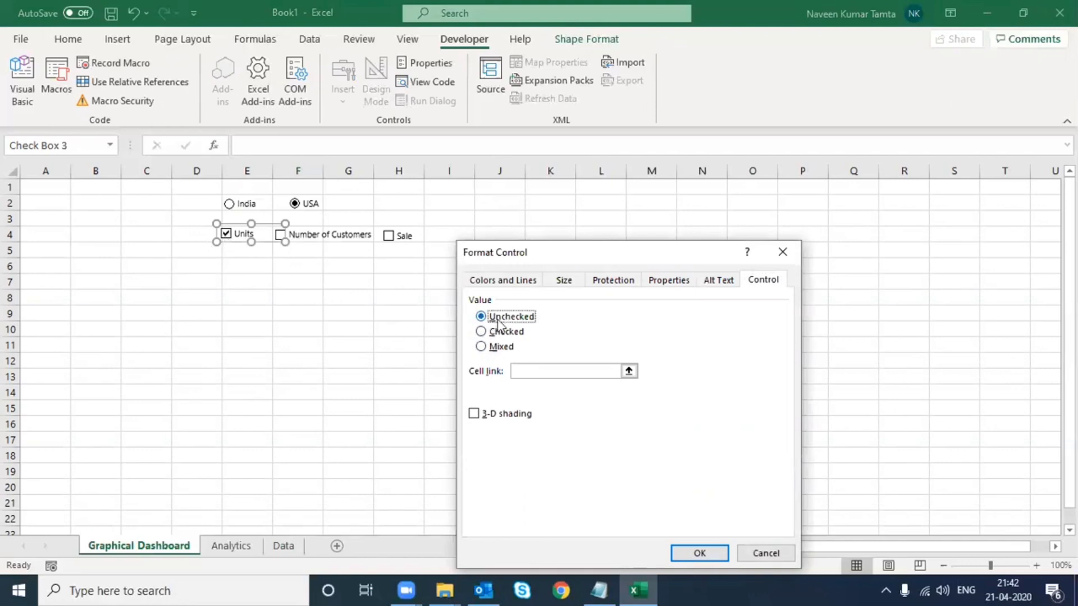
click(530, 372)
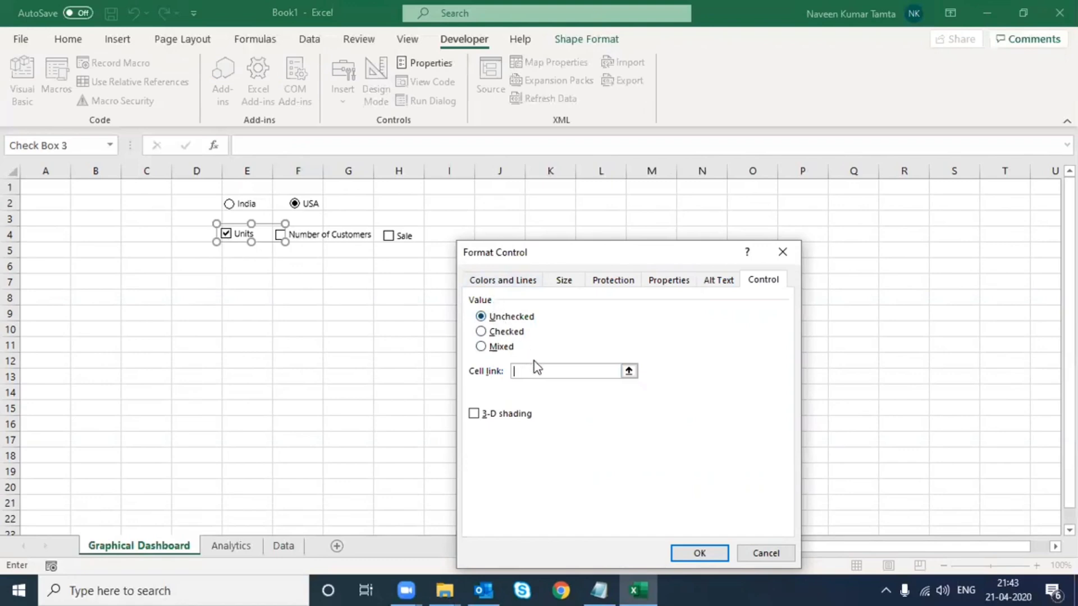
click(217, 544)
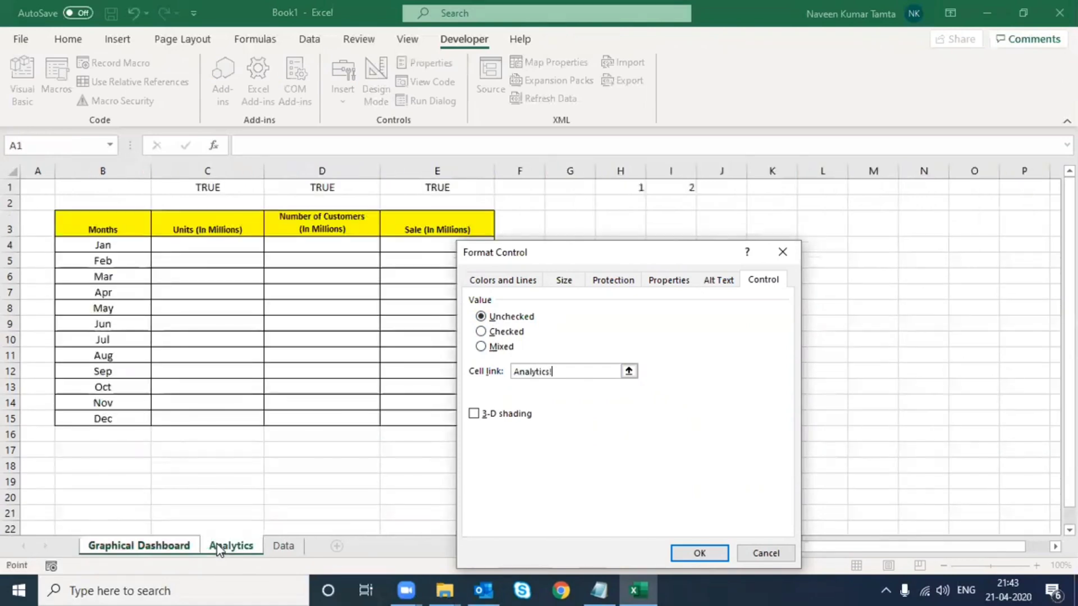
click(214, 189)
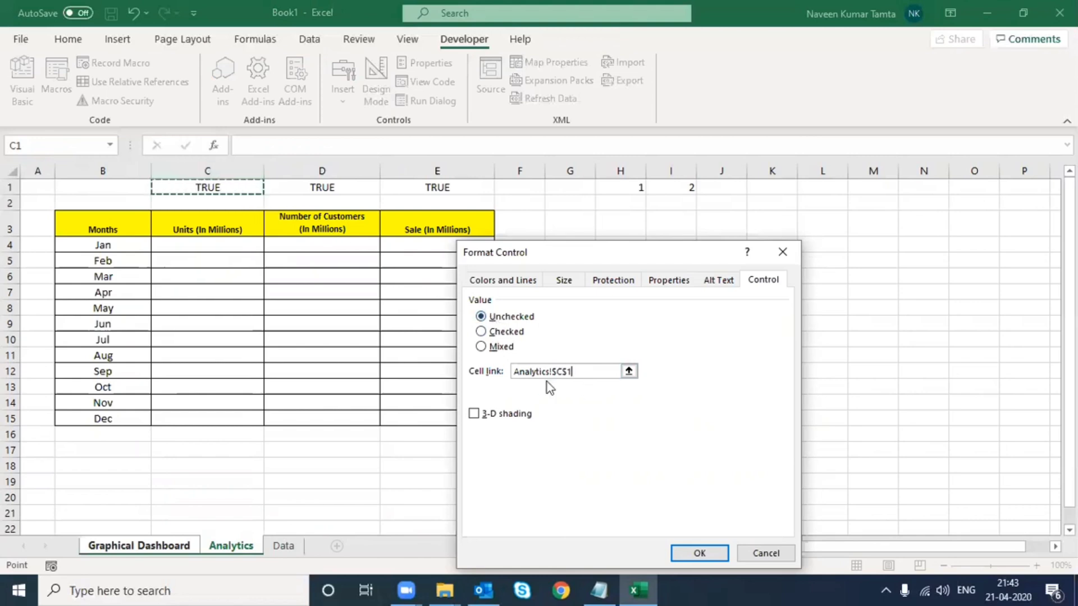
click(696, 552)
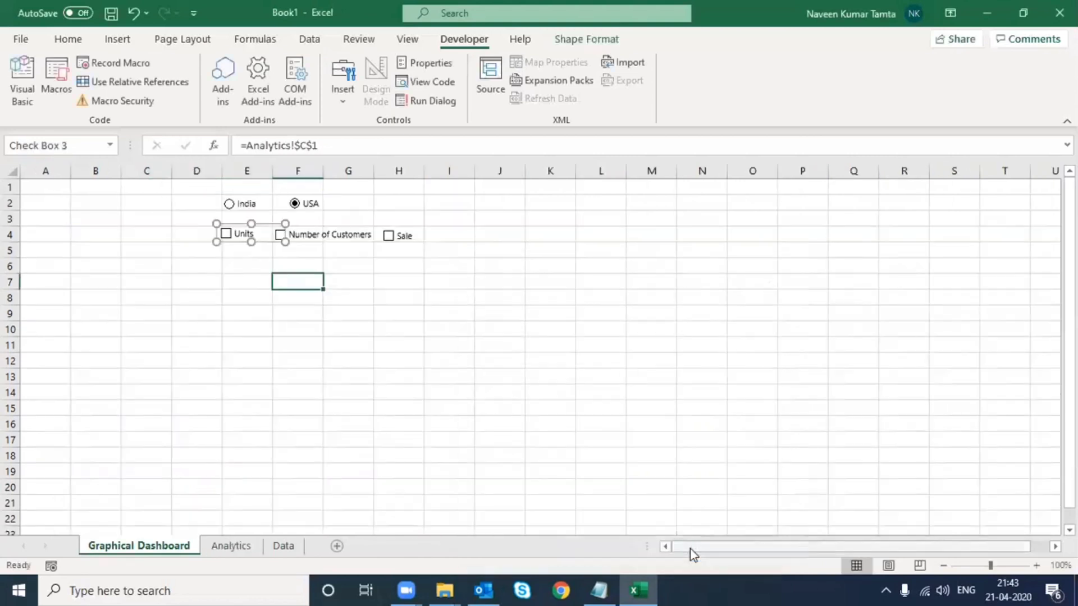
click(222, 545)
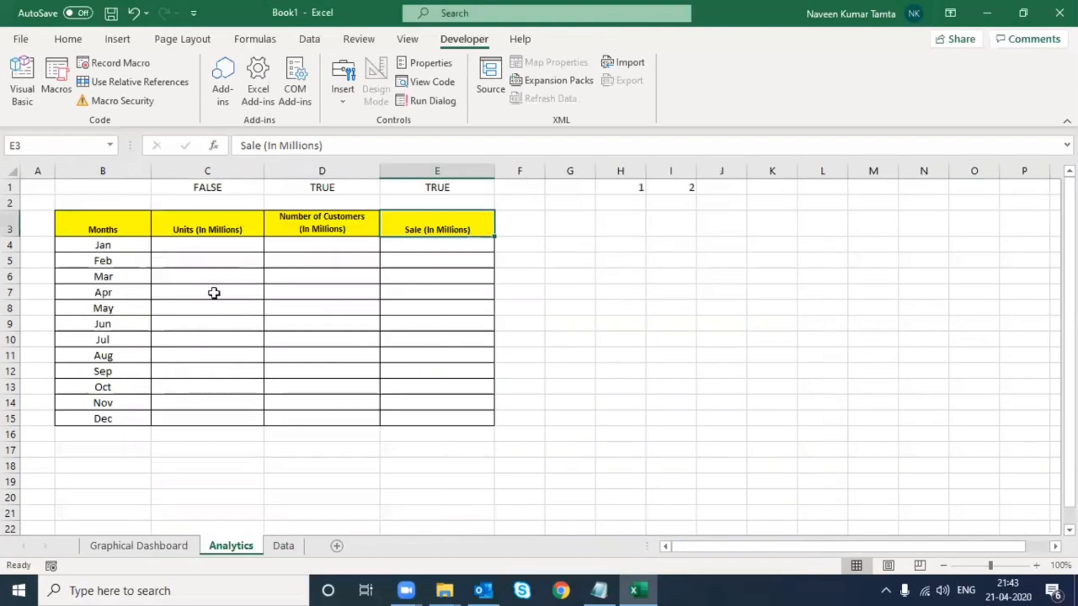
click(141, 547)
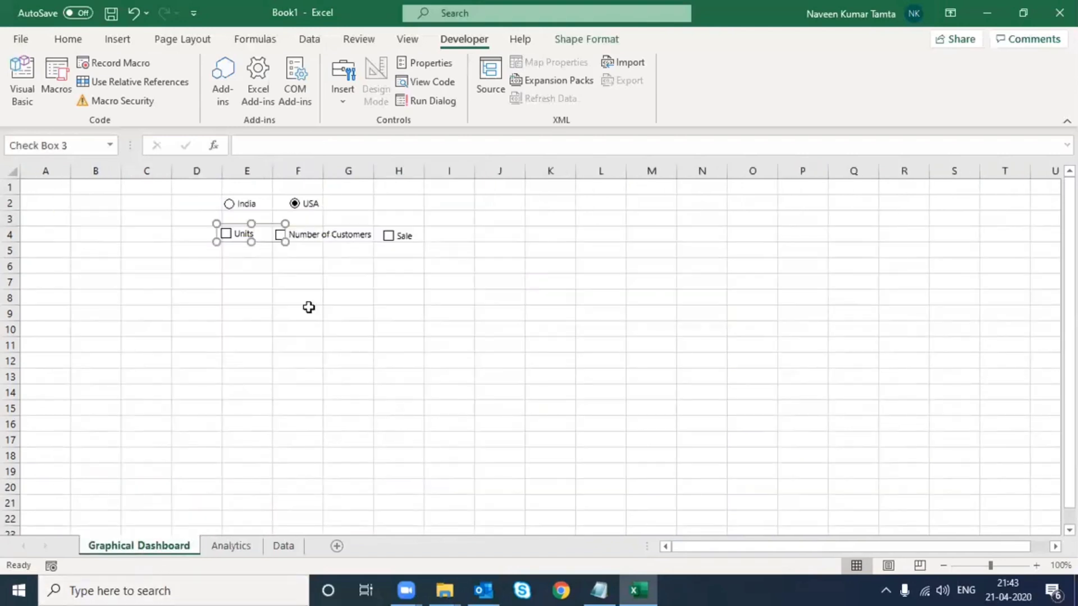
Link the Number of Customers check box to cell D1 on the Analytics sheet.
right_click(345, 238)
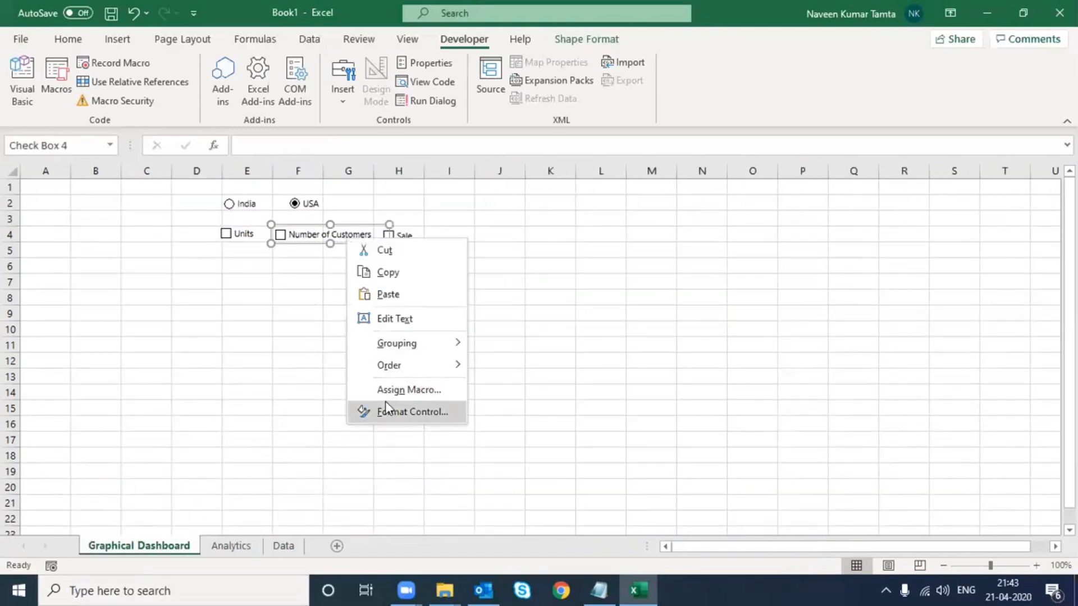
click(387, 407)
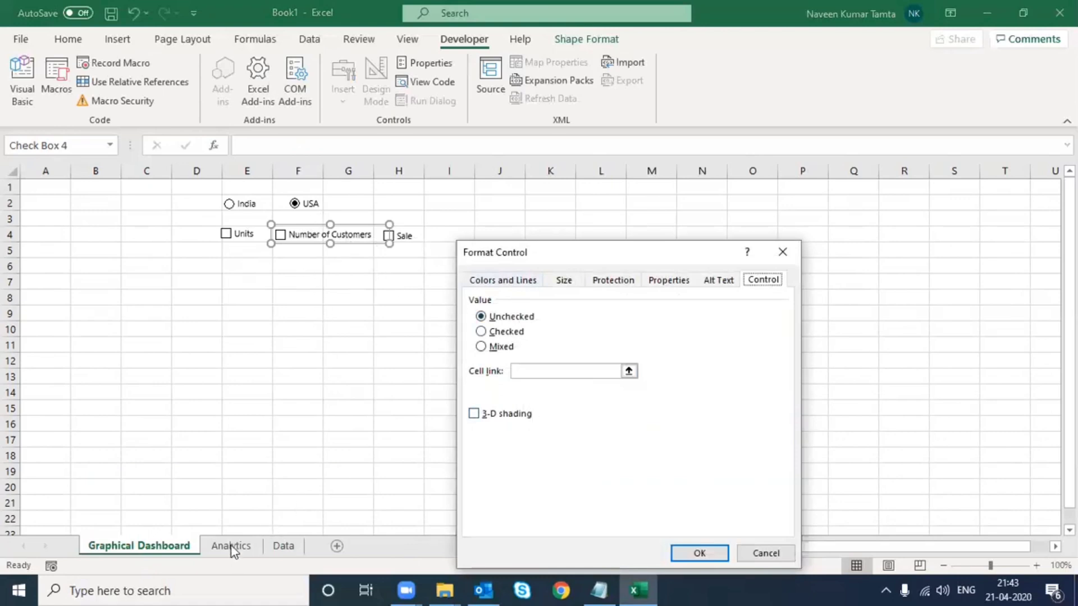
click(531, 366)
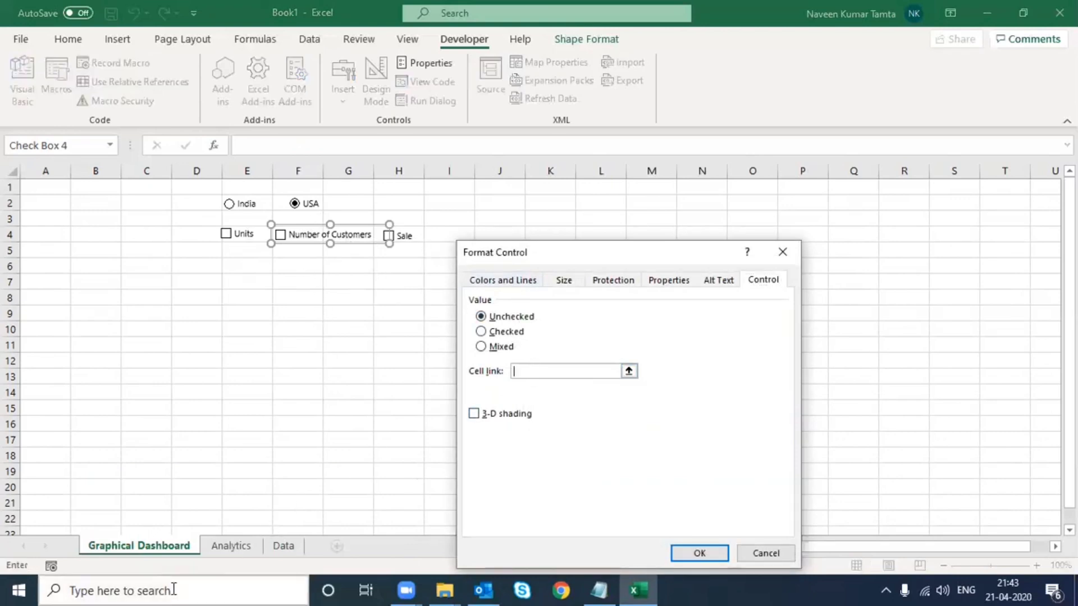
click(230, 544)
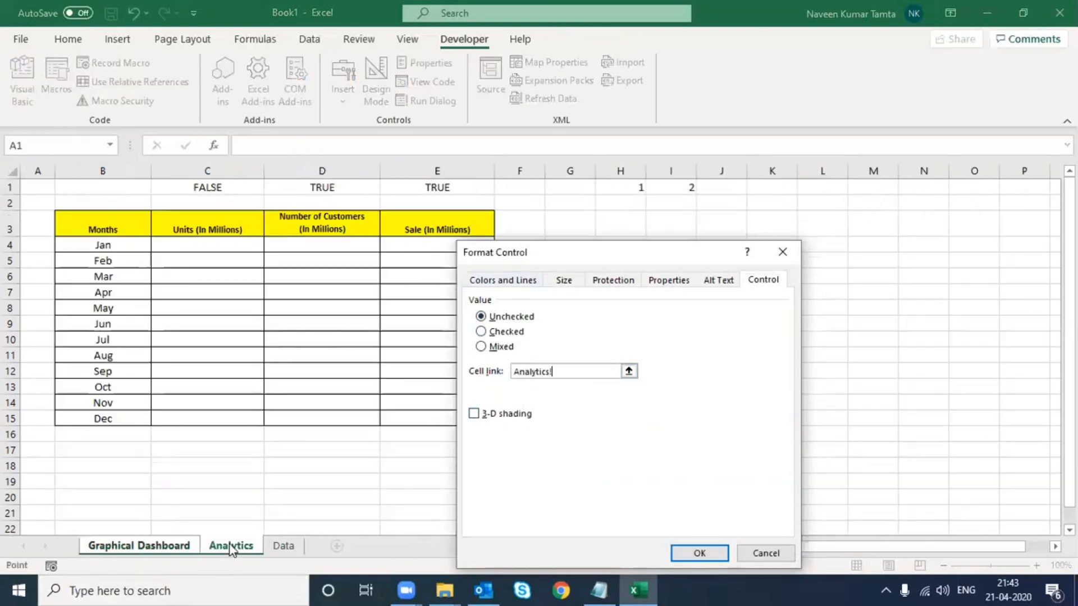
click(301, 187)
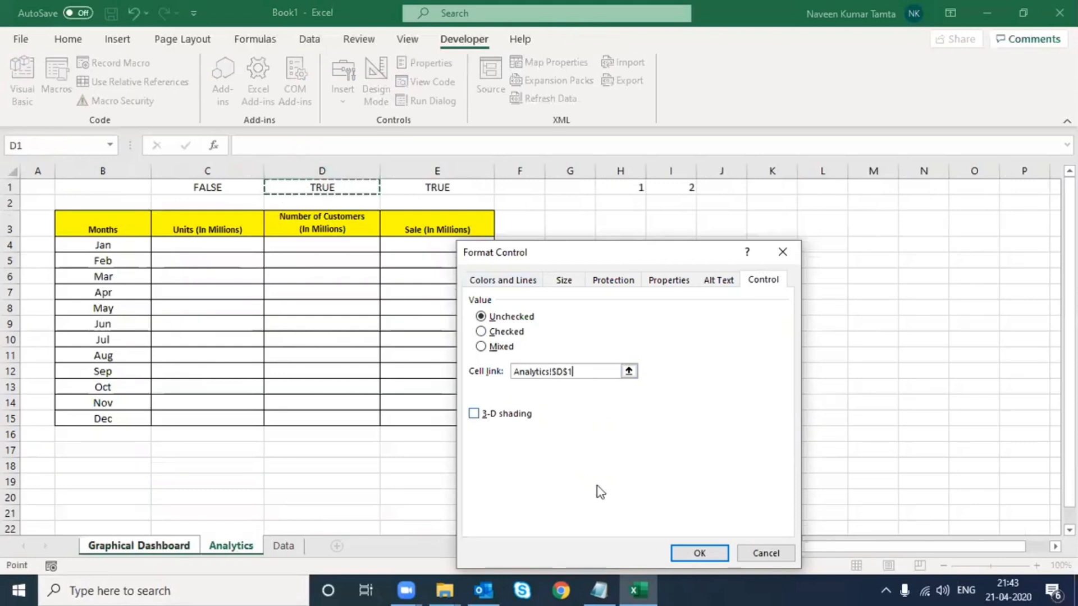
click(692, 551)
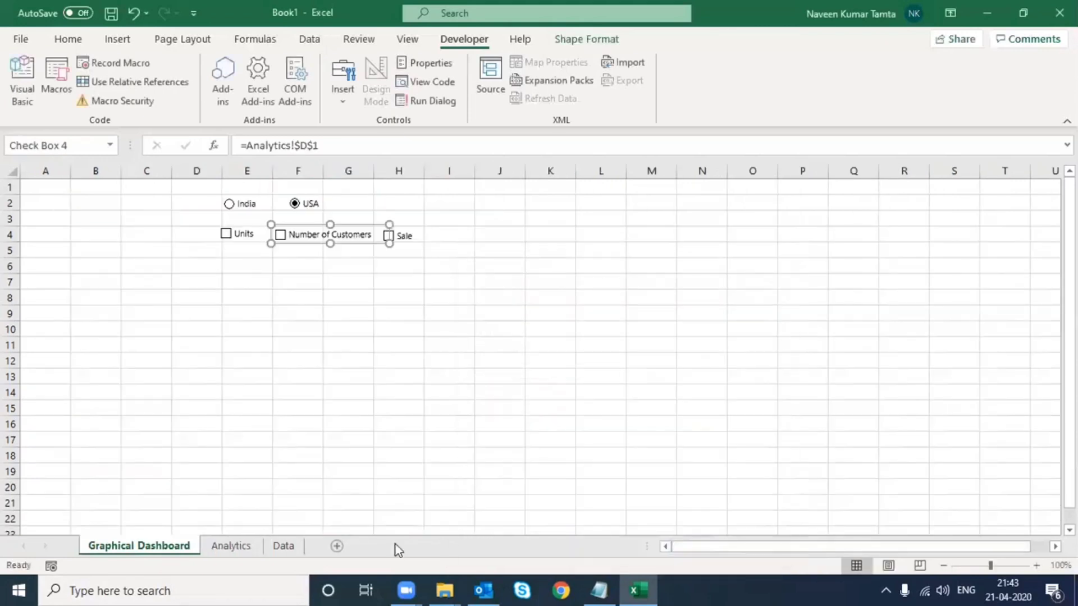
Link the Sale check box to cell E1 on the Analytics sheet.
right_click(410, 241)
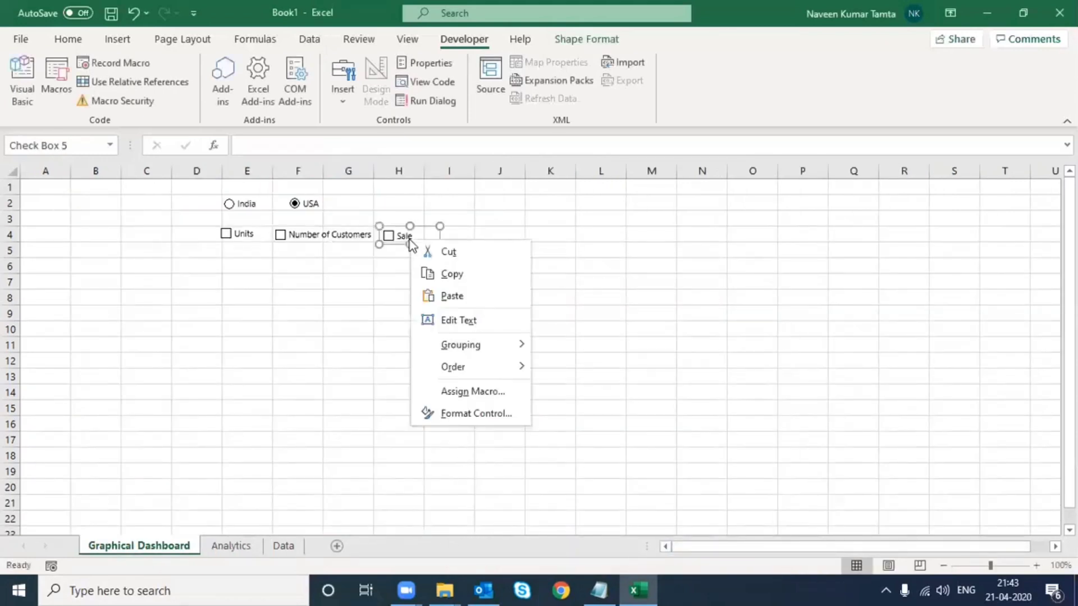
click(486, 414)
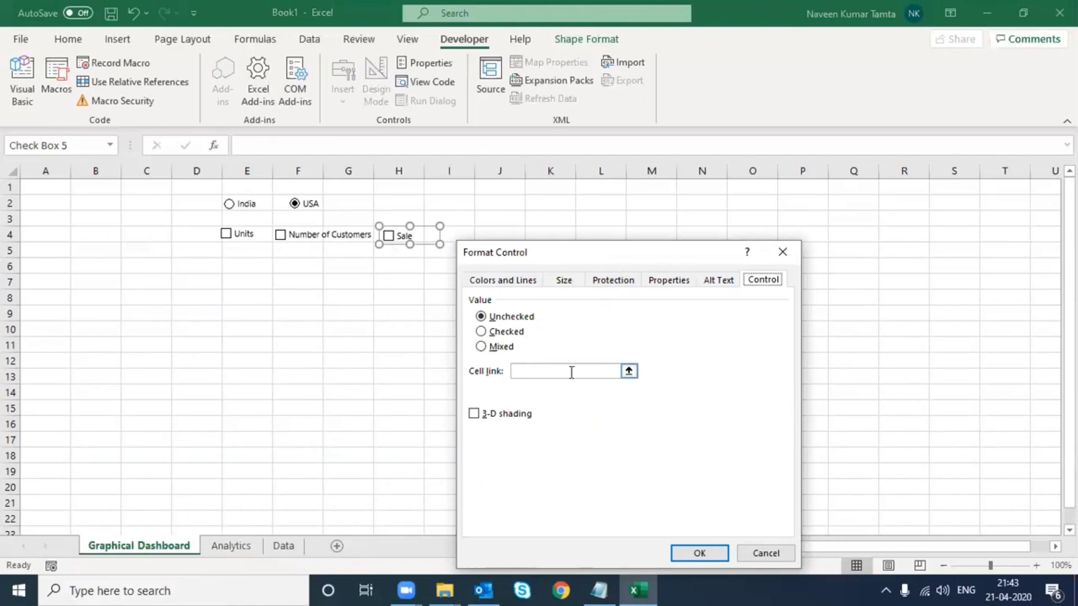
click(222, 547)
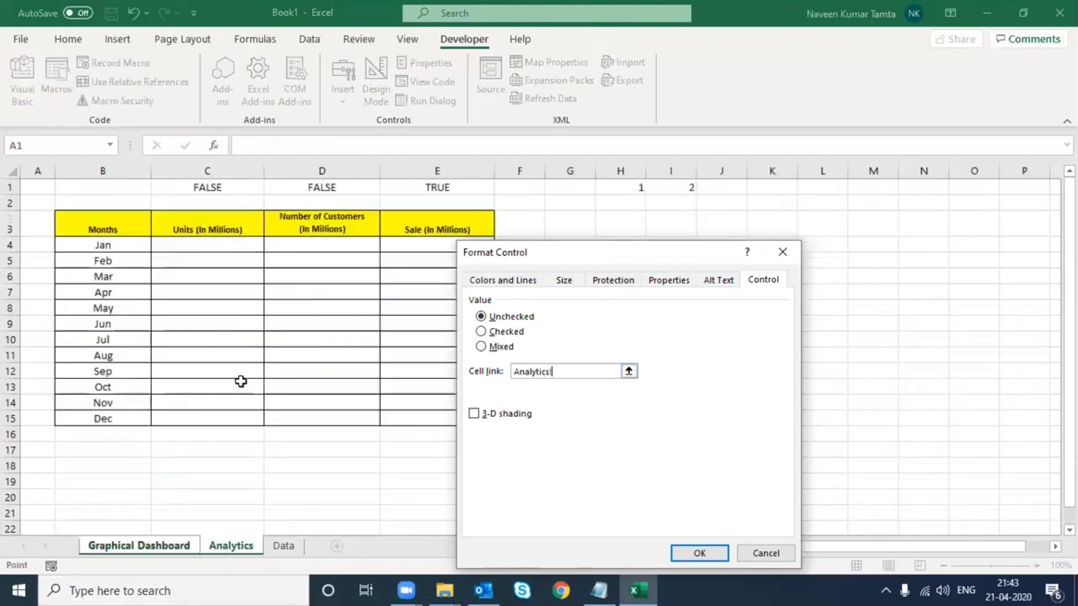
click(437, 185)
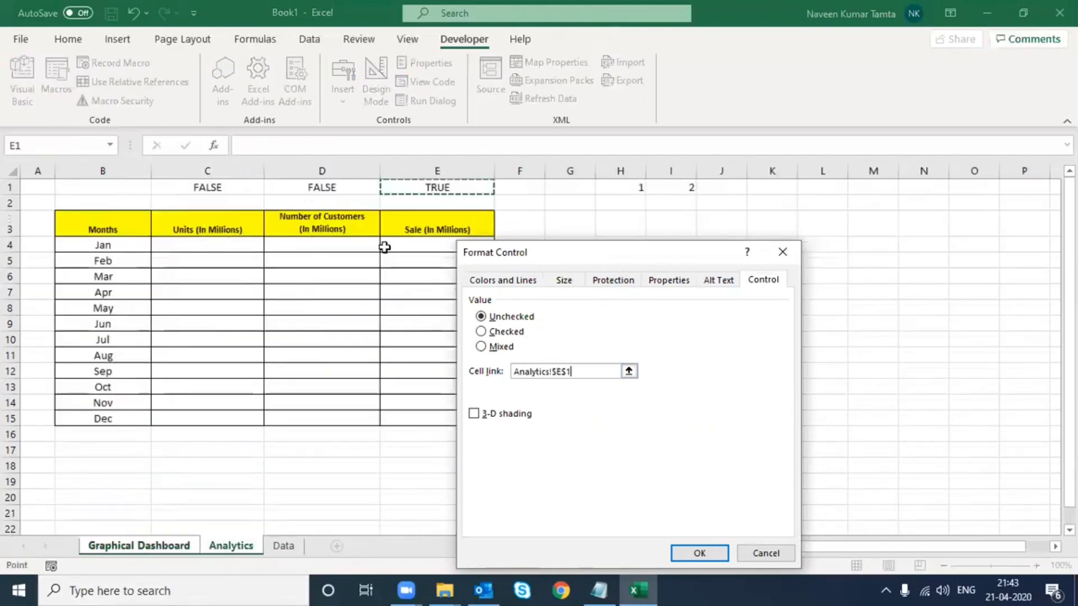
click(690, 552)
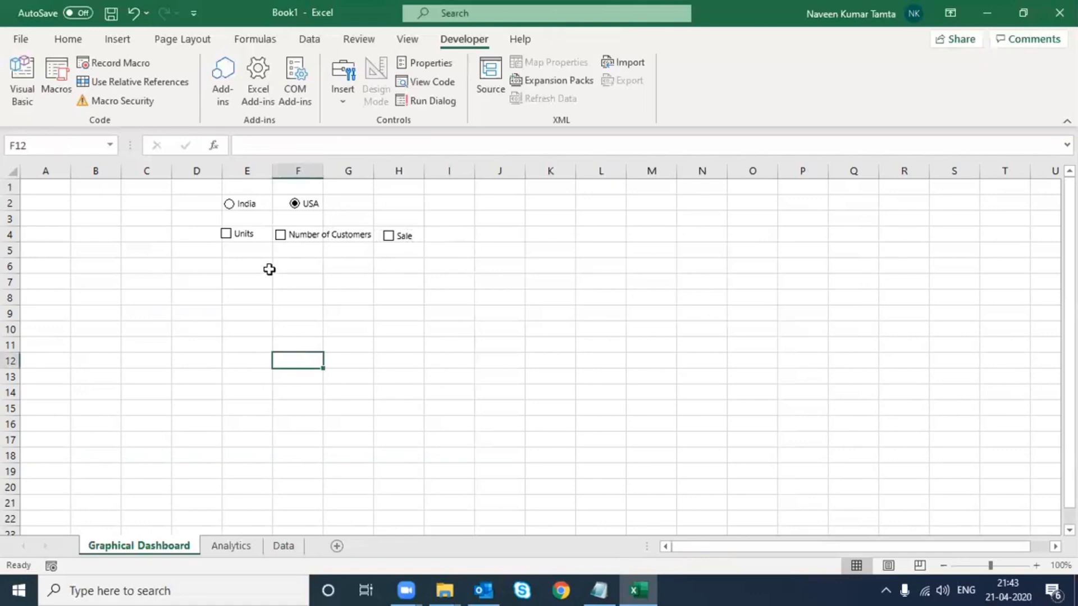
Tick the Units, Number of Customers and Sale check boxes and check cells C1:E1 on the Analytics sheet.
click(226, 236)
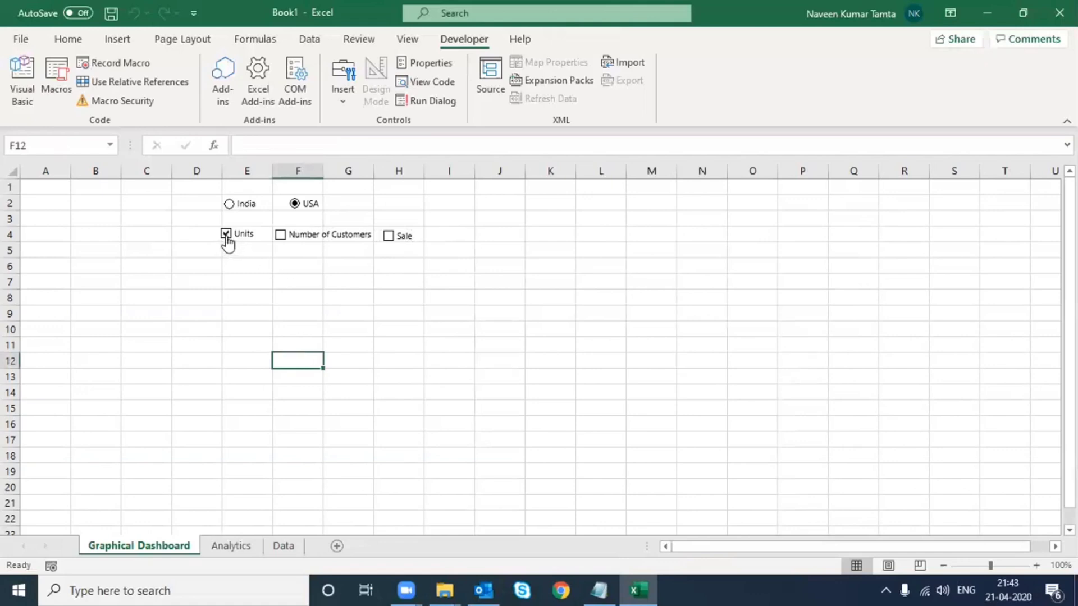
click(281, 236)
click(390, 238)
click(231, 544)
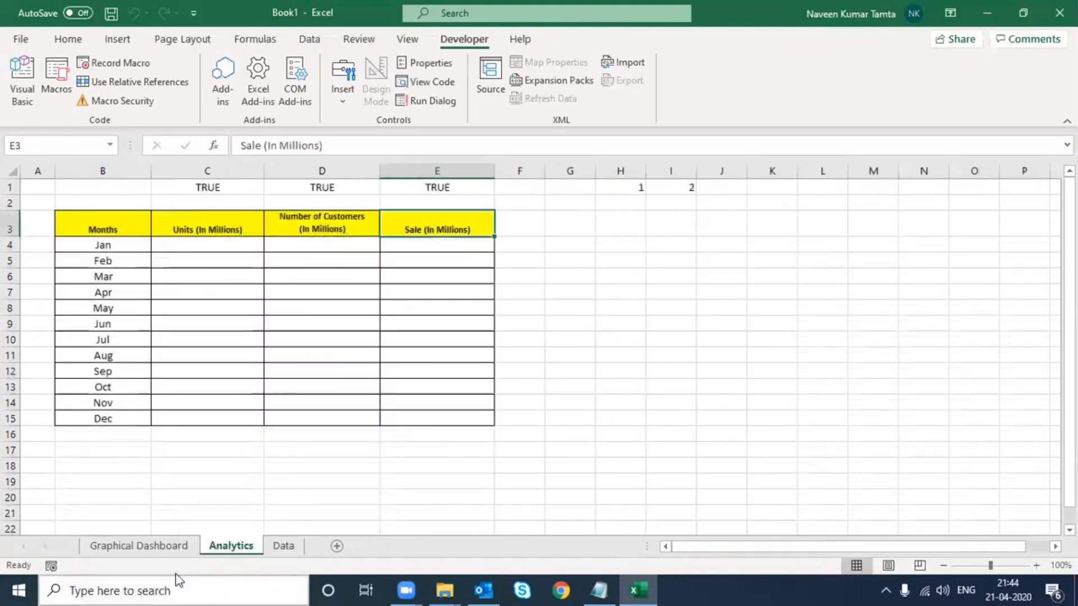
click(142, 548)
Clear all three dashboard check boxes and check their linked cells on the Analytics sheet again.
click(226, 234)
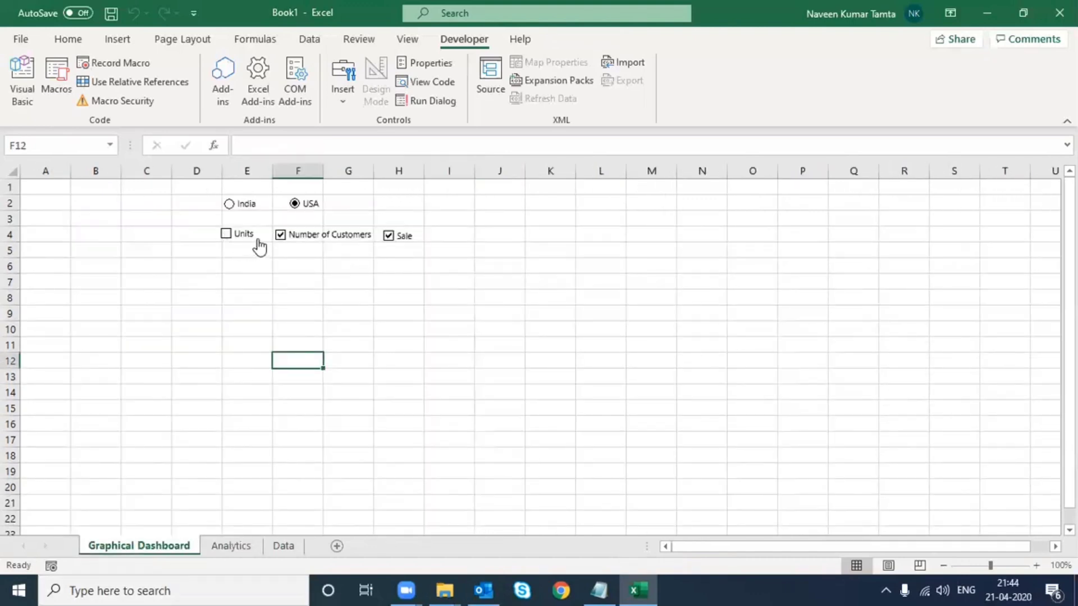
click(280, 235)
click(389, 236)
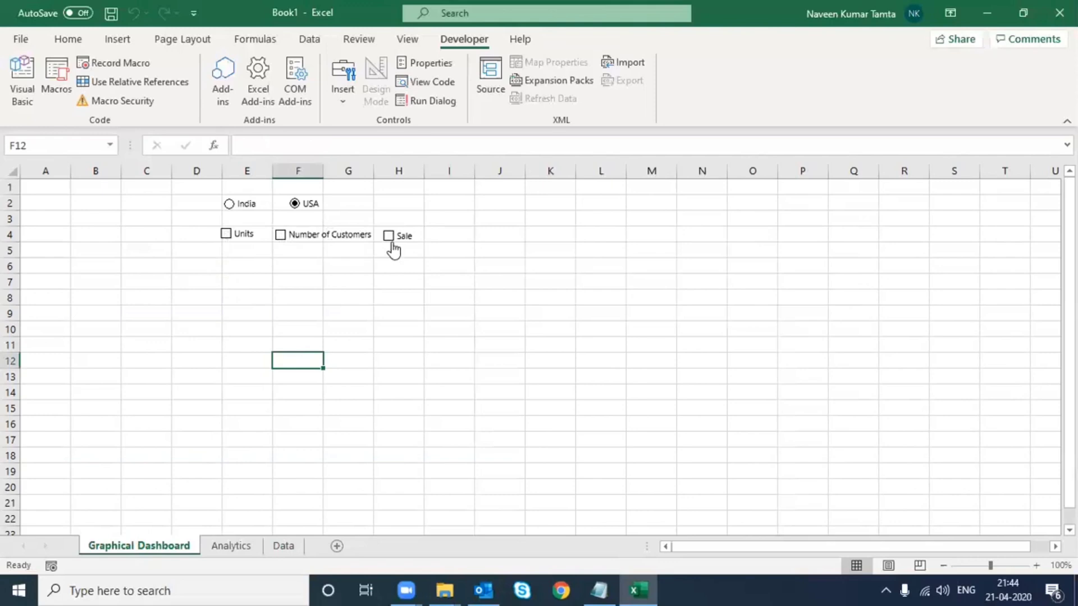
click(230, 546)
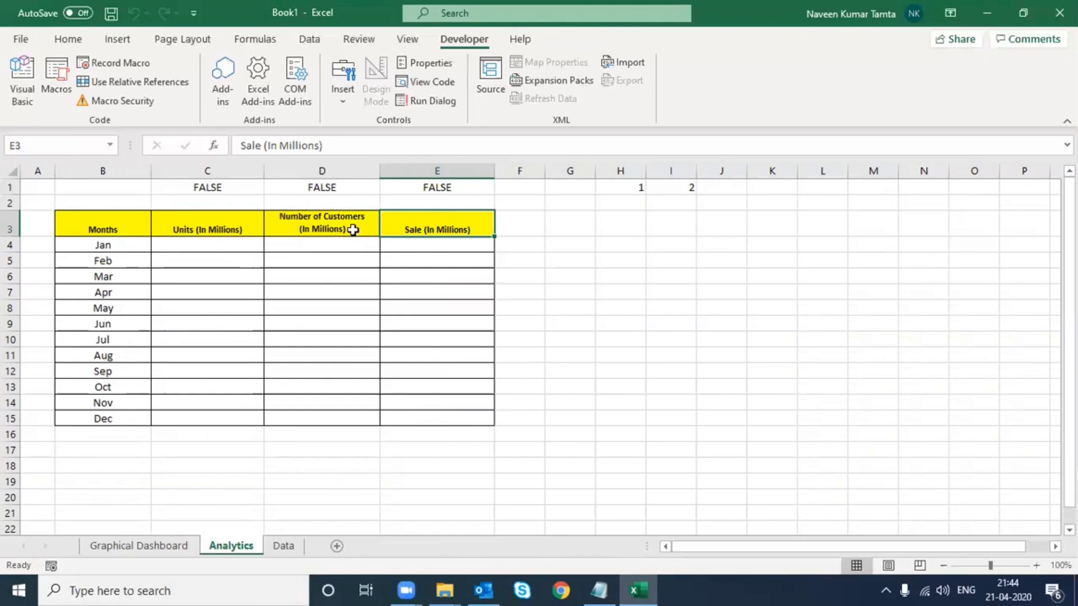
Start an IF formula with a nested AND in cell C4 of the Analytics sheet, with C$1=TRUE as the first condition.
click(214, 244)
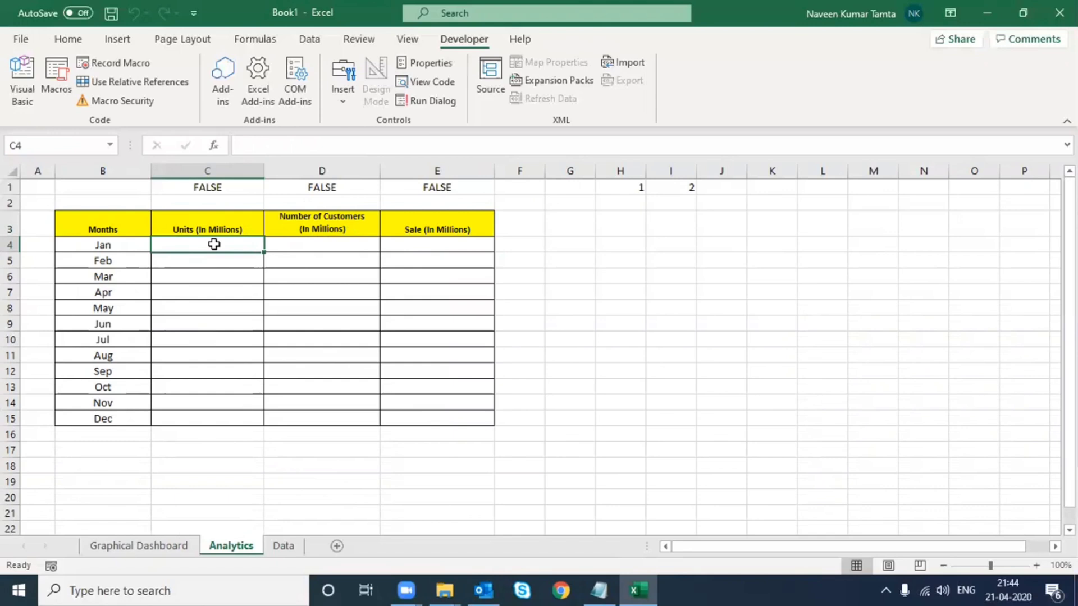
text(+if)
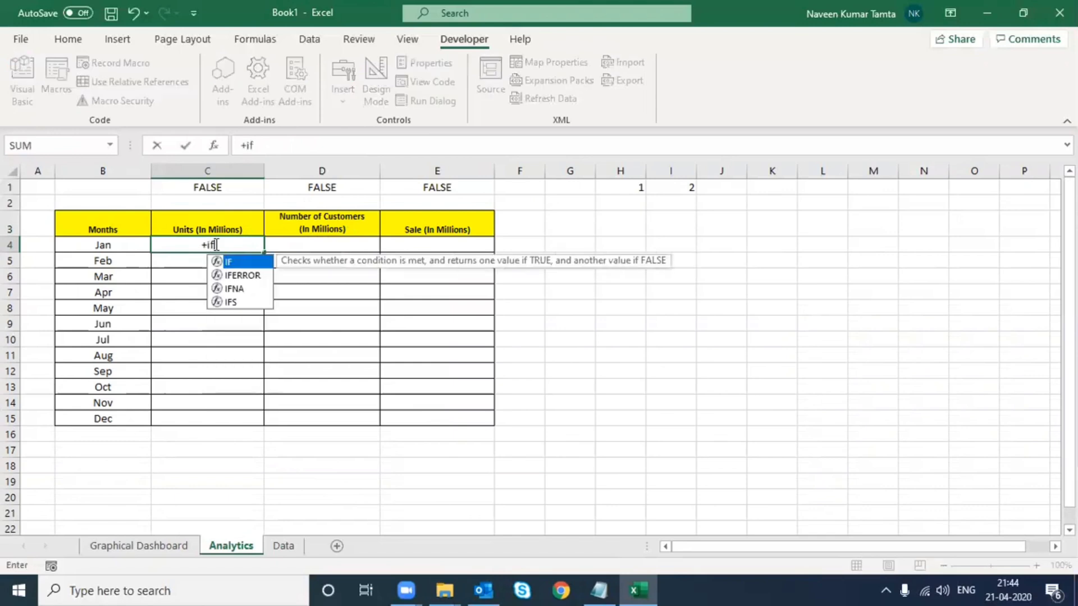
key(Tab)
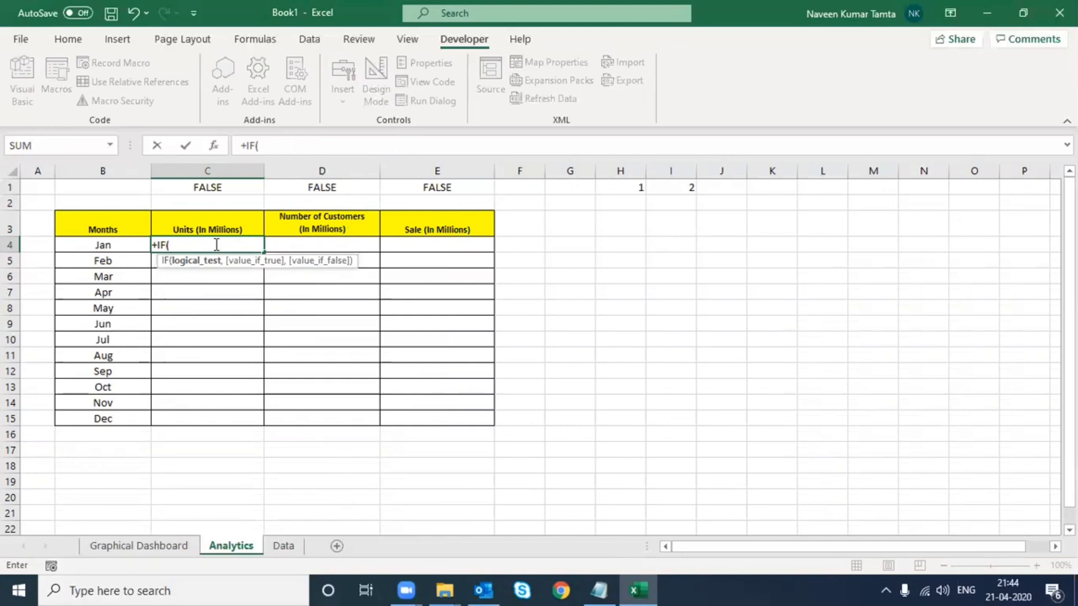
text(and)
key(Tab)
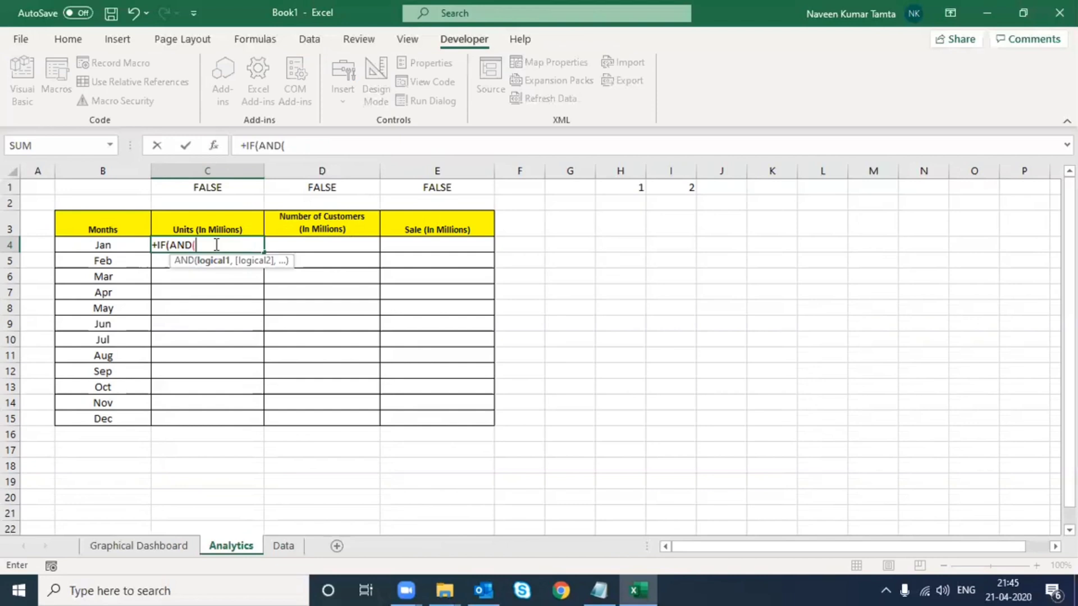
click(190, 187)
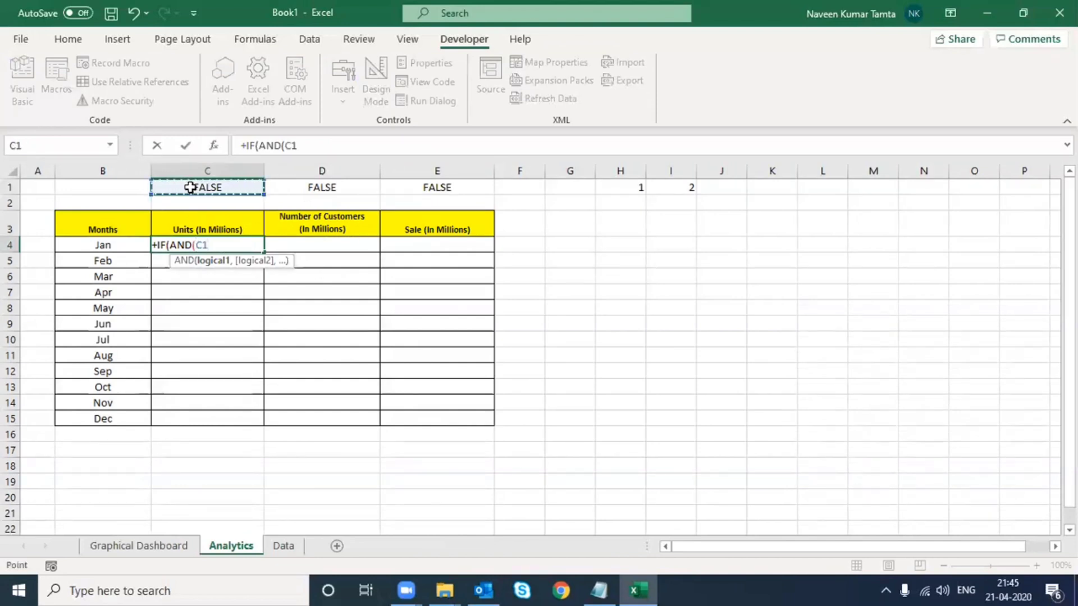
key(F4)
key(F4)
text(=)
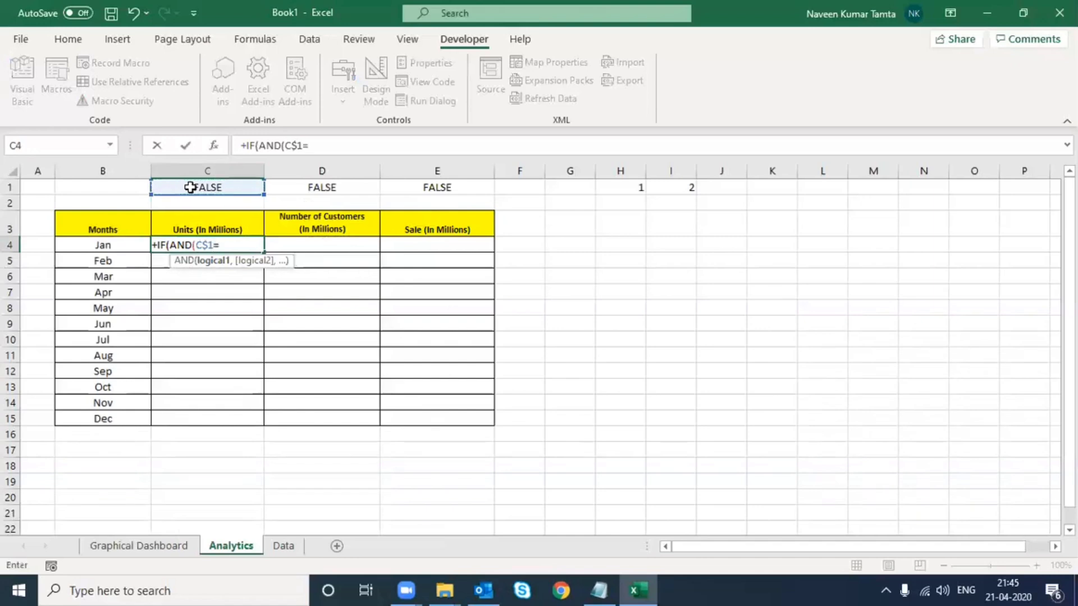
text(TRUE)
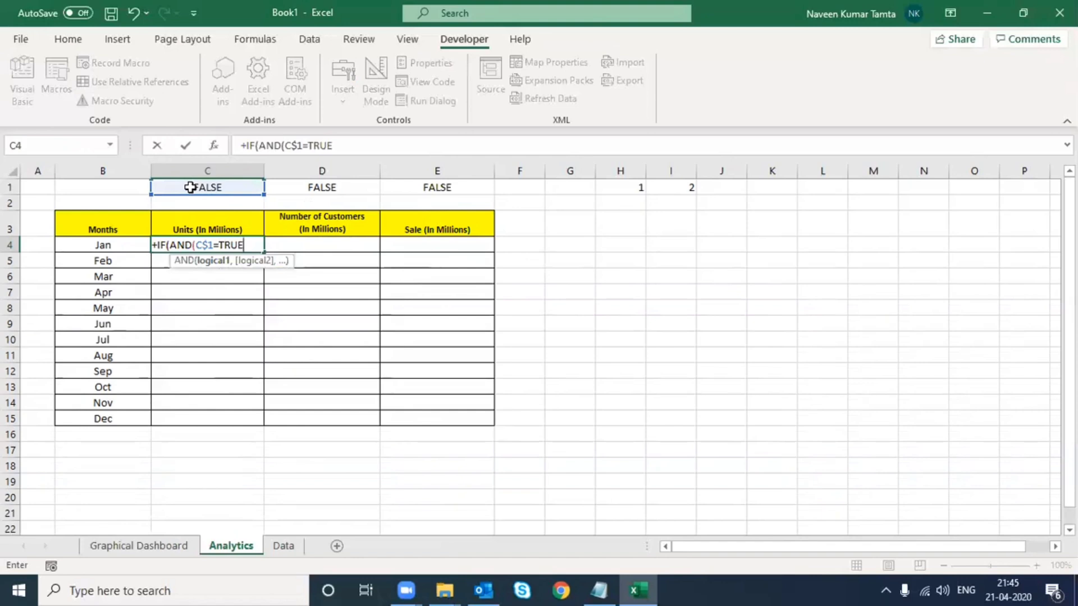
text(,)
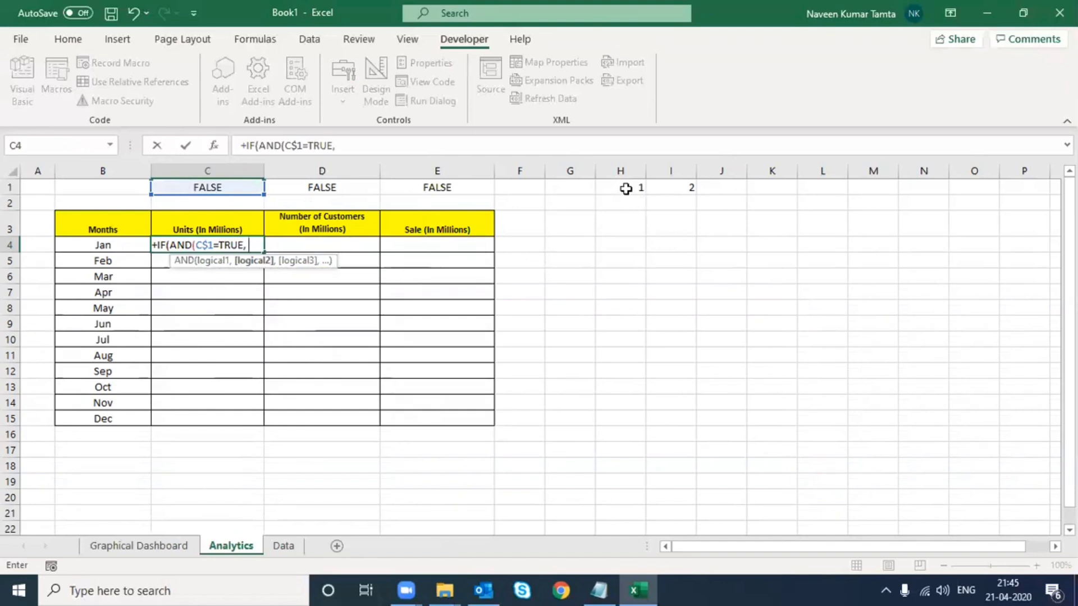
Add the conditions $H$1=1 and $I$1=1 to the AND in cell C4's formula and close the logical test.
click(625, 189)
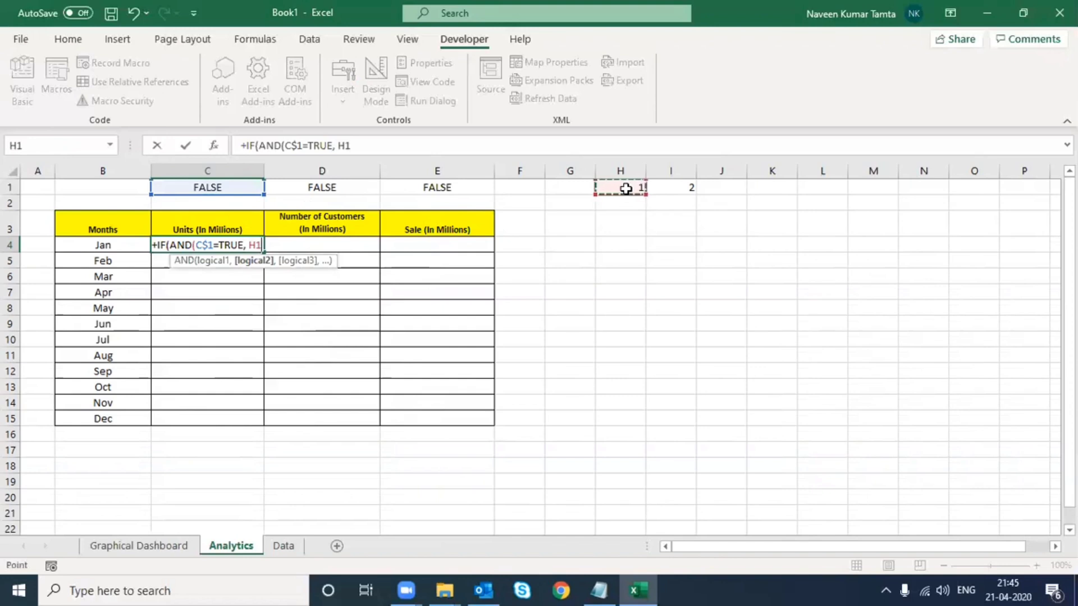
key(F4)
text(=)
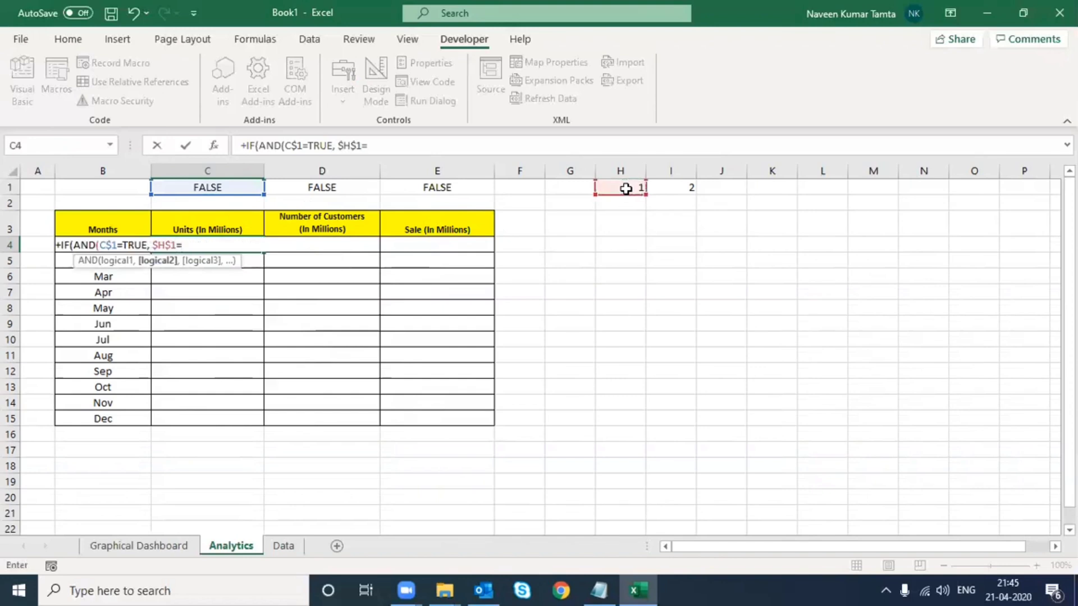
text(1,)
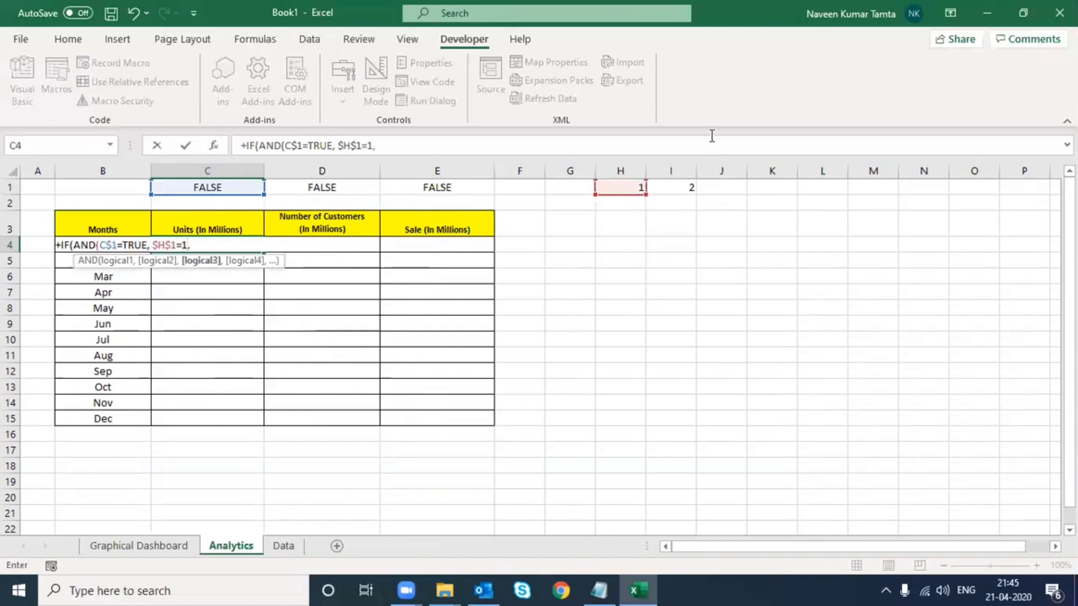
click(686, 187)
text(=)
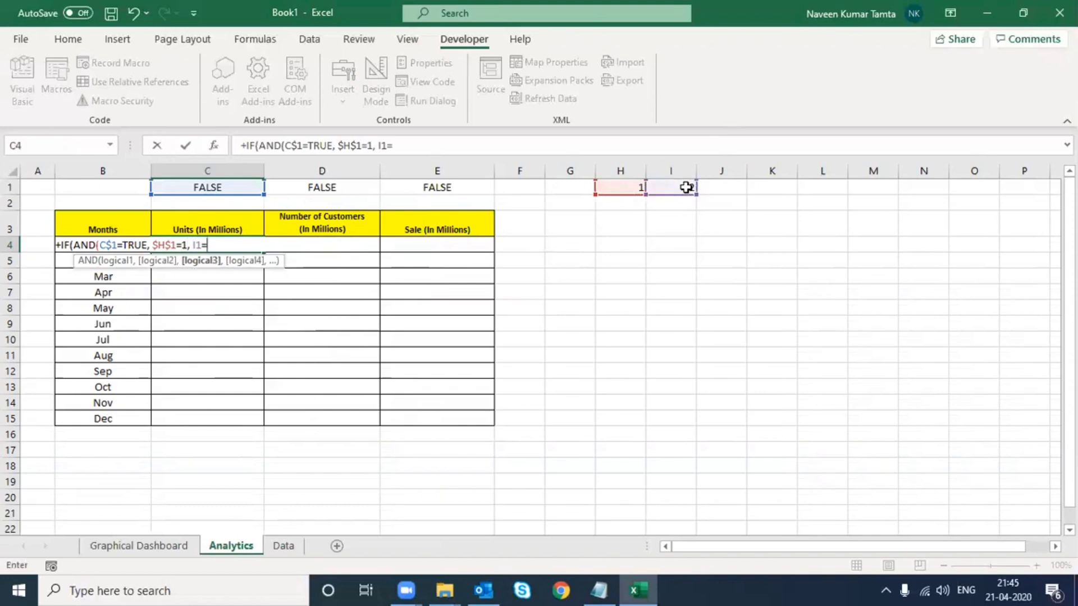
click(380, 144)
key(F4)
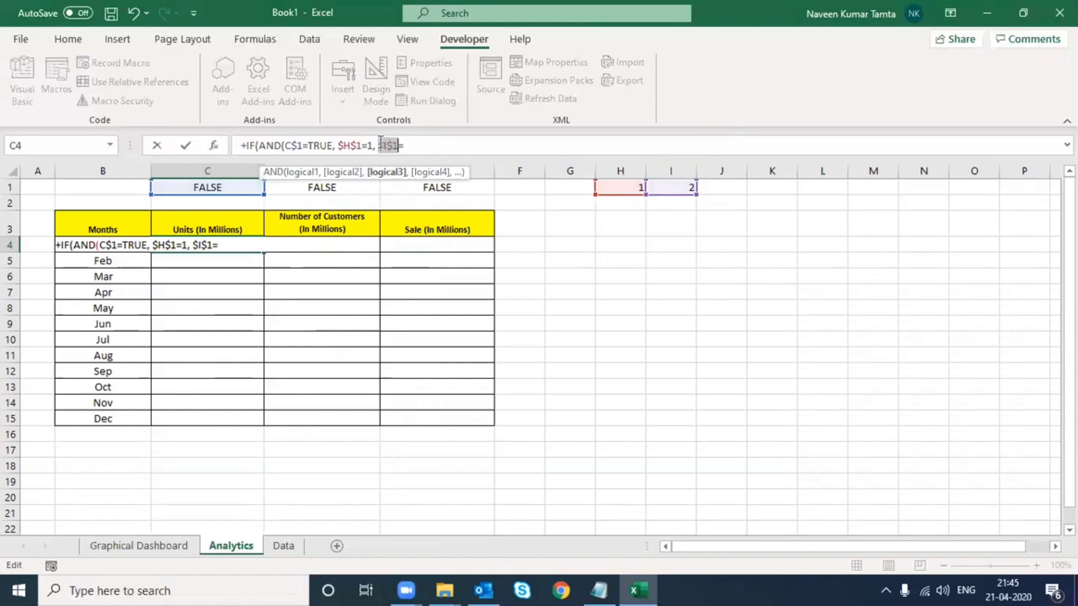
click(441, 146)
text(1))
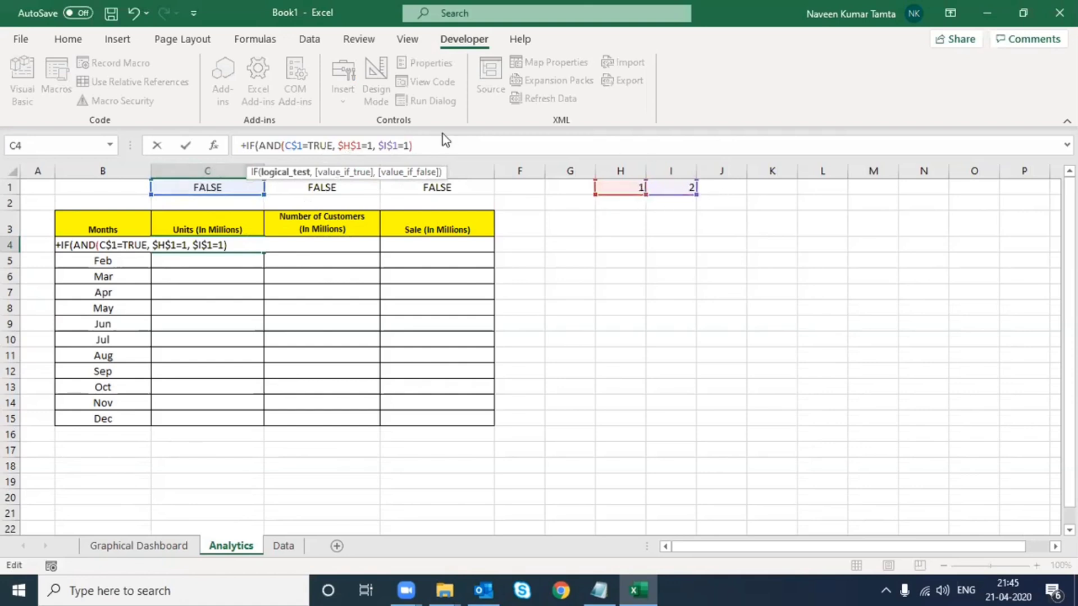
text(, )
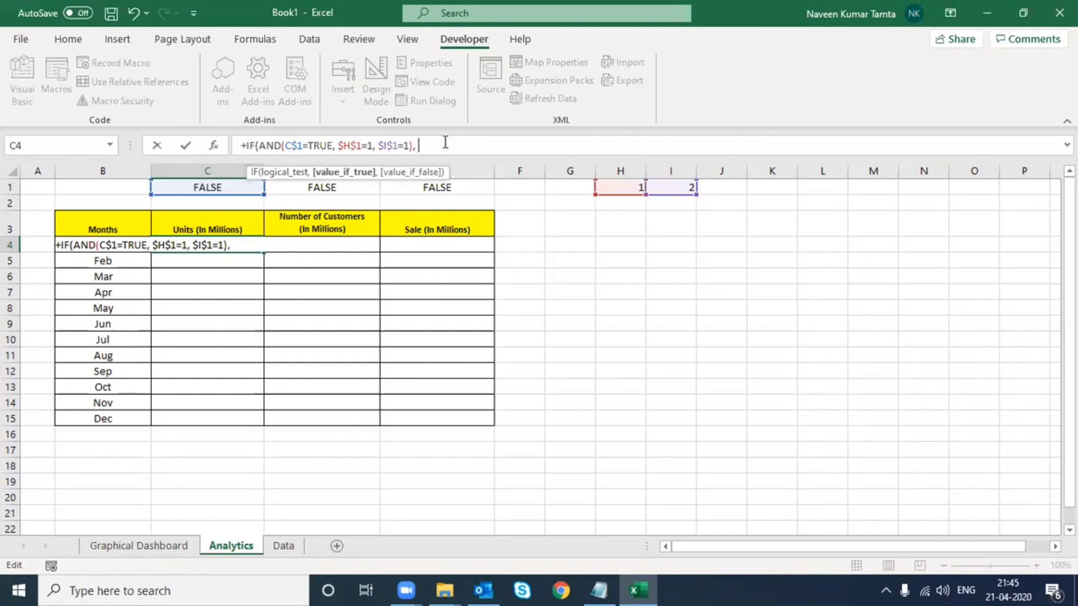
Begin a VLOOKUP as the IF's true value, with column-locked $B4 as the lookup value.
text(vlo)
key(Tab)
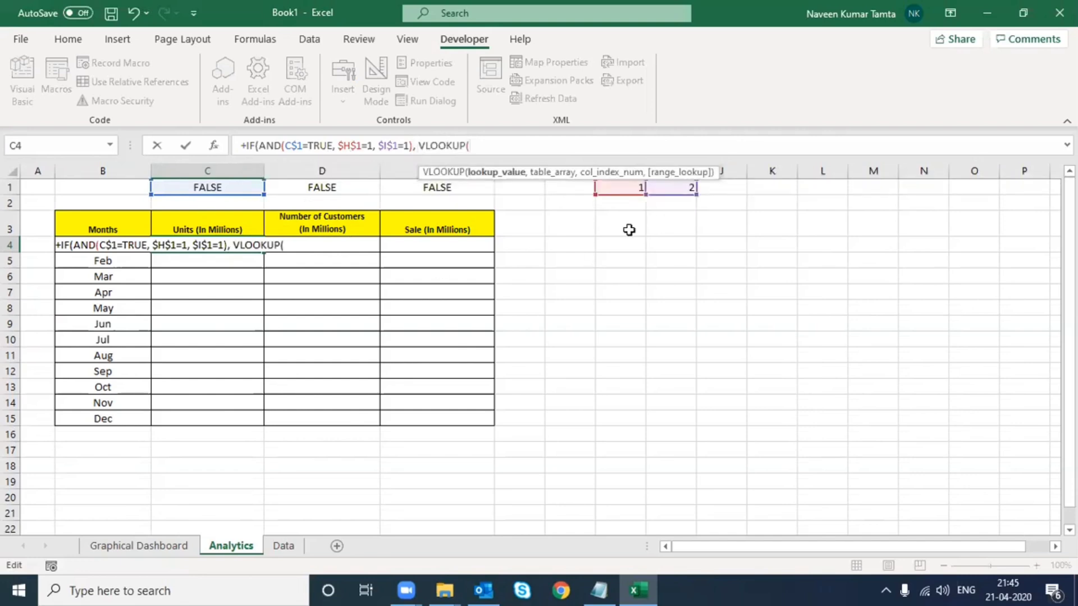
click(125, 262)
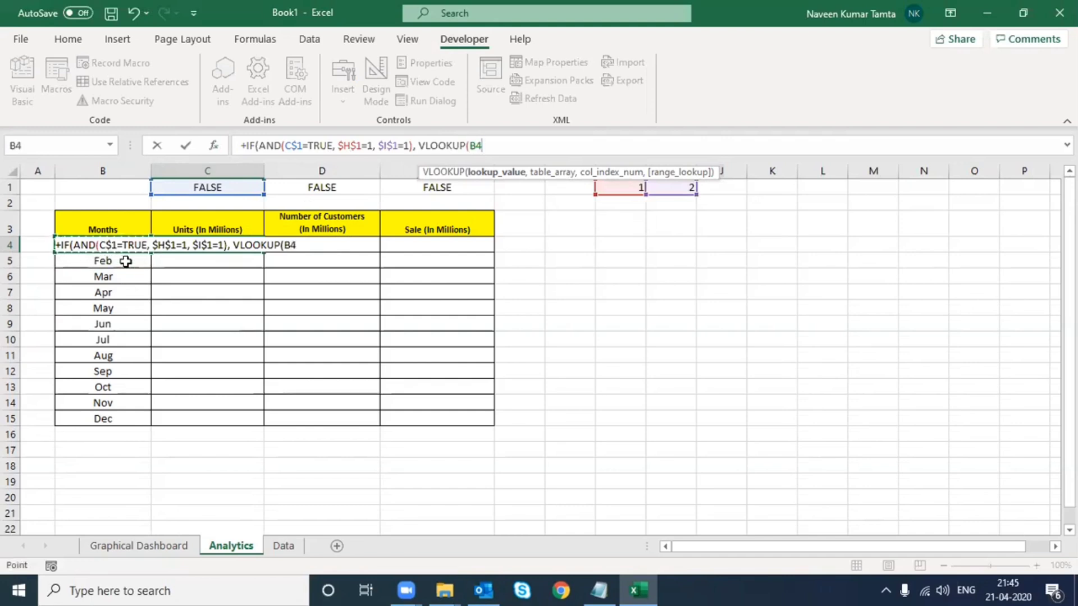
key(F4)
key(F4)
key(F4)
text(,)
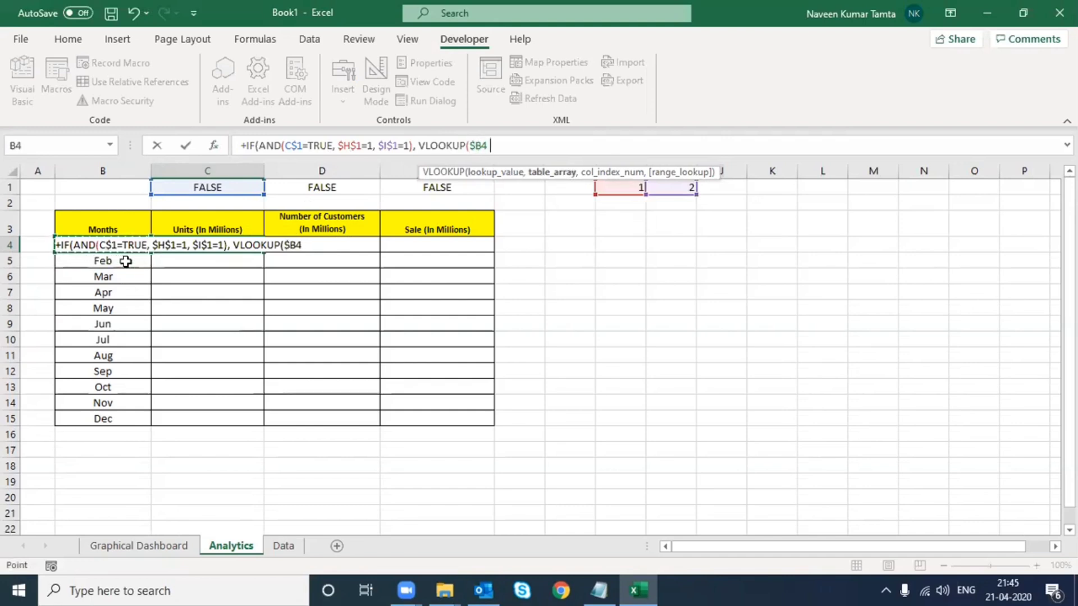
Set the VLOOKUP table array to the India table on the Data sheet as absolute range $A$2:$D$14.
click(283, 546)
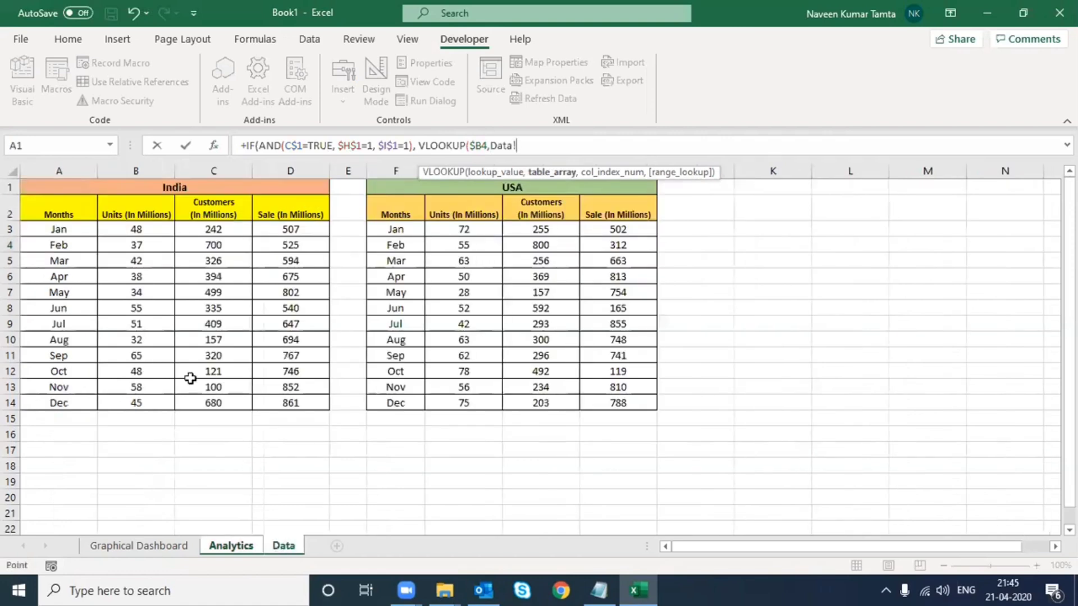
click(74, 214)
key(ctrl+shift+Down)
key(ctrl+shift+Right)
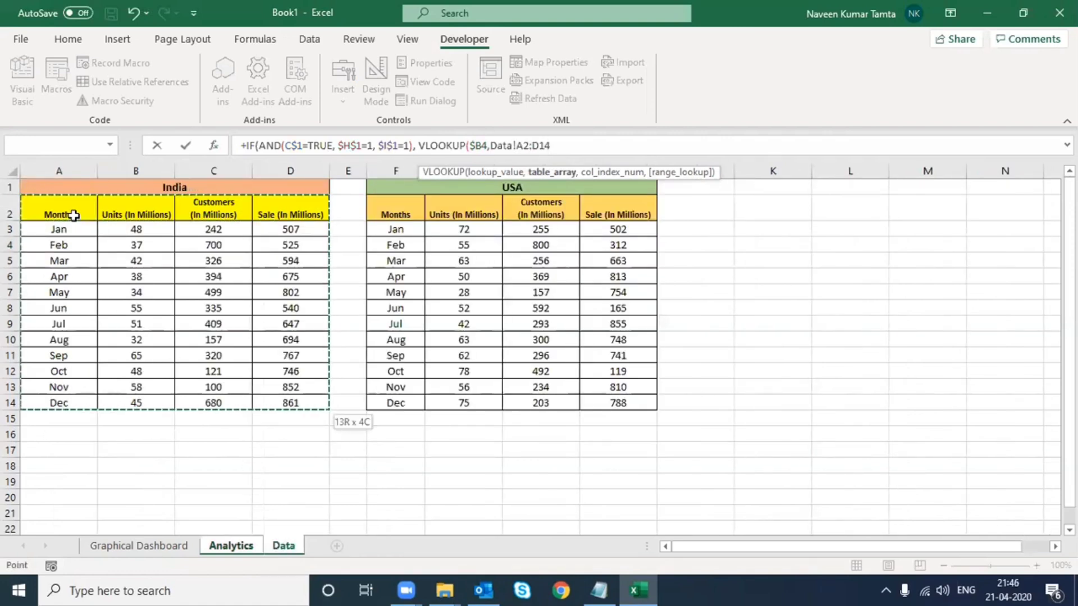
key(Up)
key(Down)
key(Up)
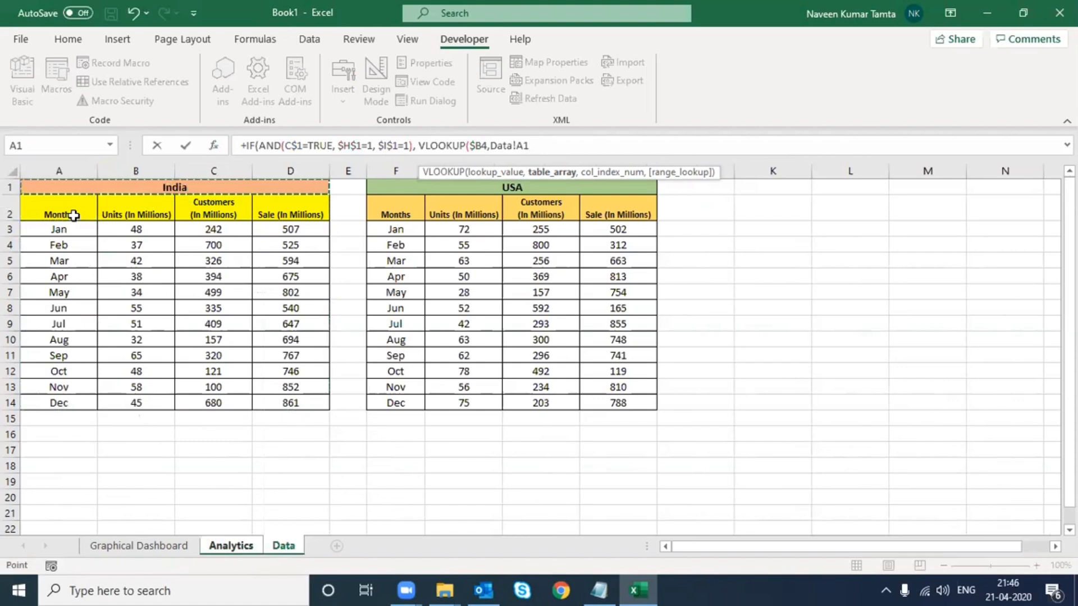
key(Down)
key(ctrl+shift+Right)
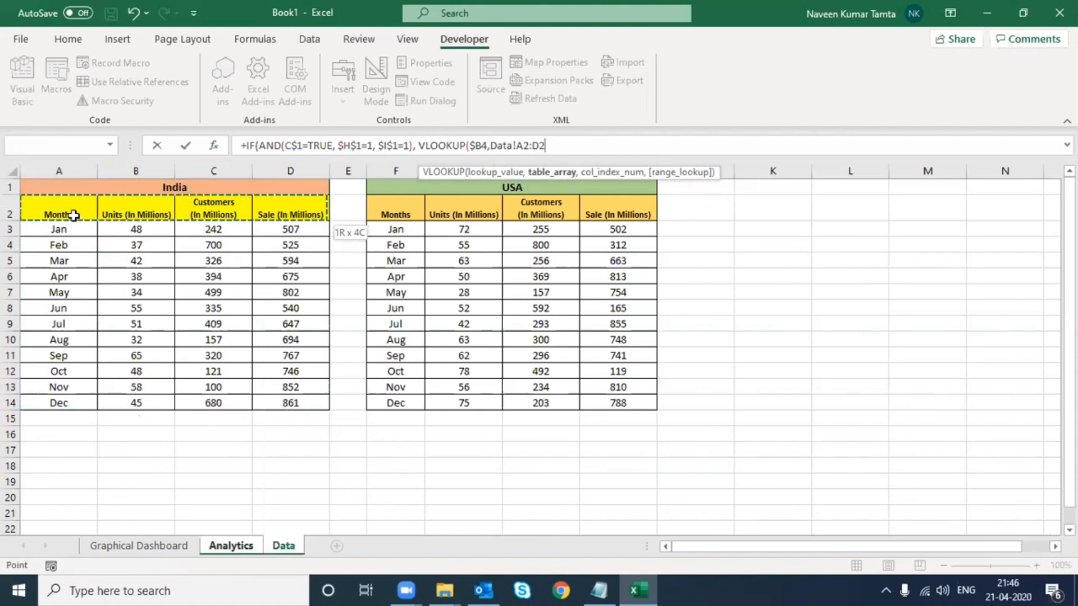
key(ctrl+shift+Down)
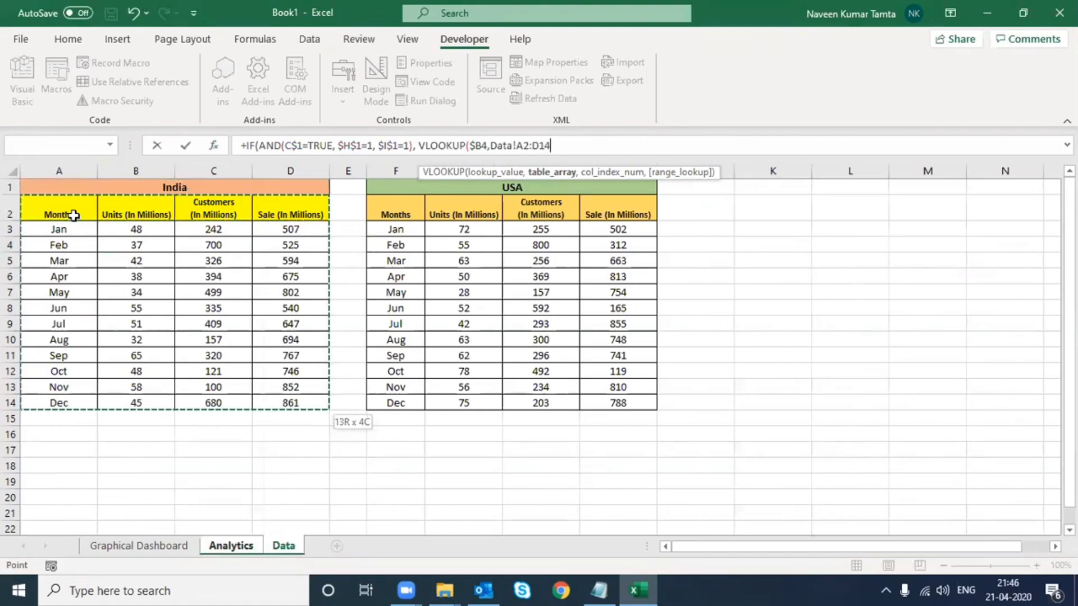
key(F4)
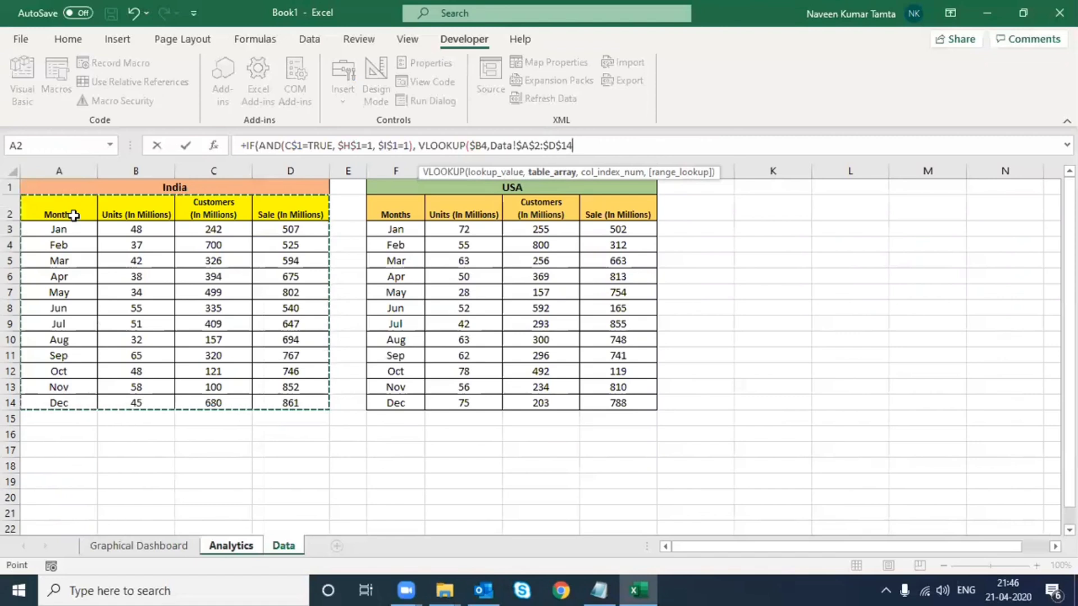
text(,)
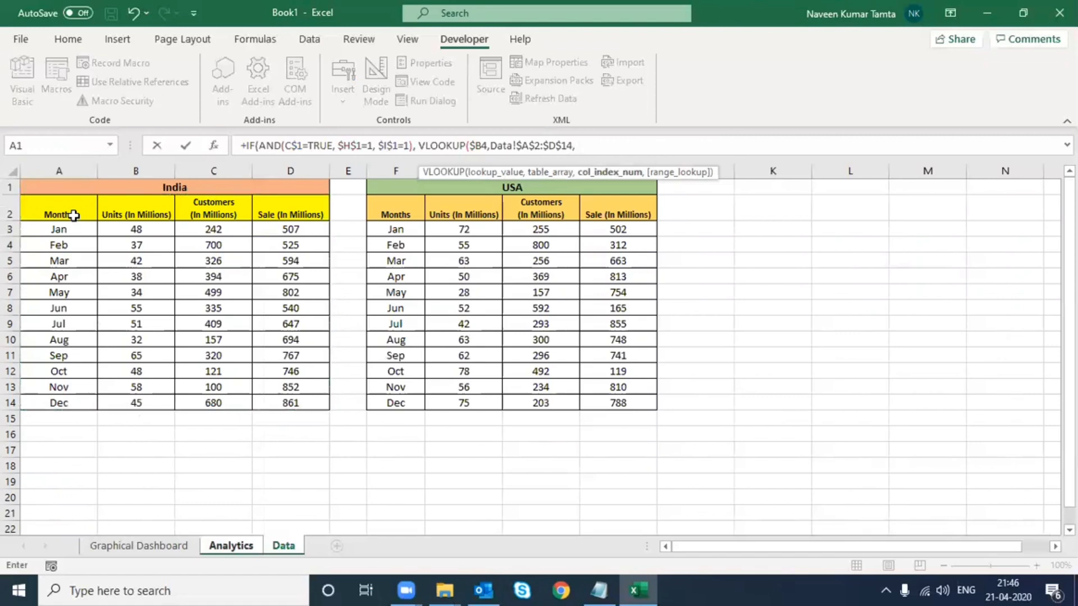
Nest a MATCH as the VLOOKUP column index, with row-locked Analytics!C$3 as its lookup value.
text( match)
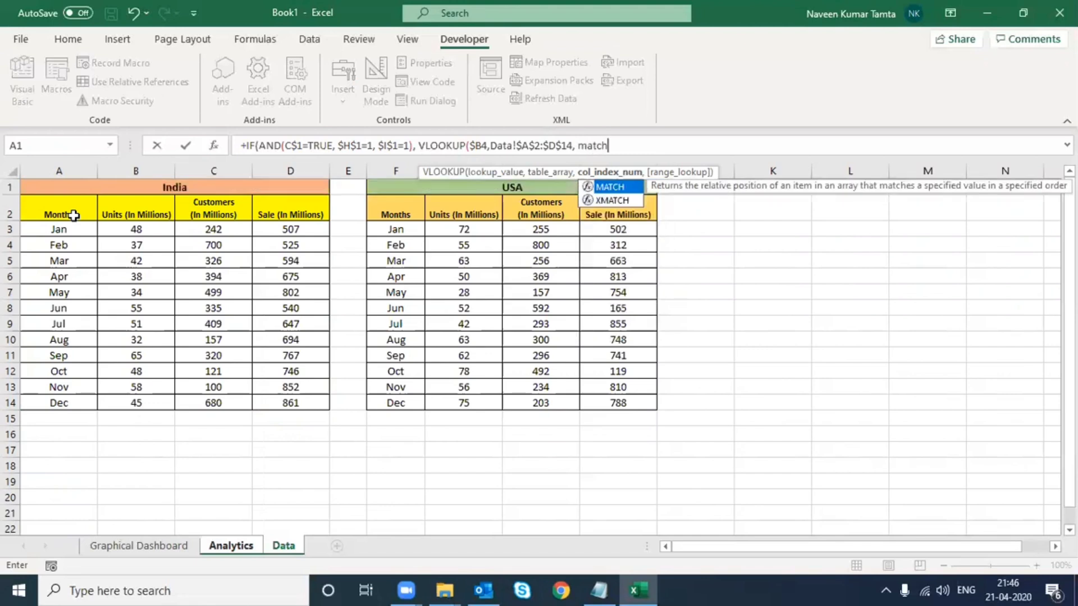
key(Tab)
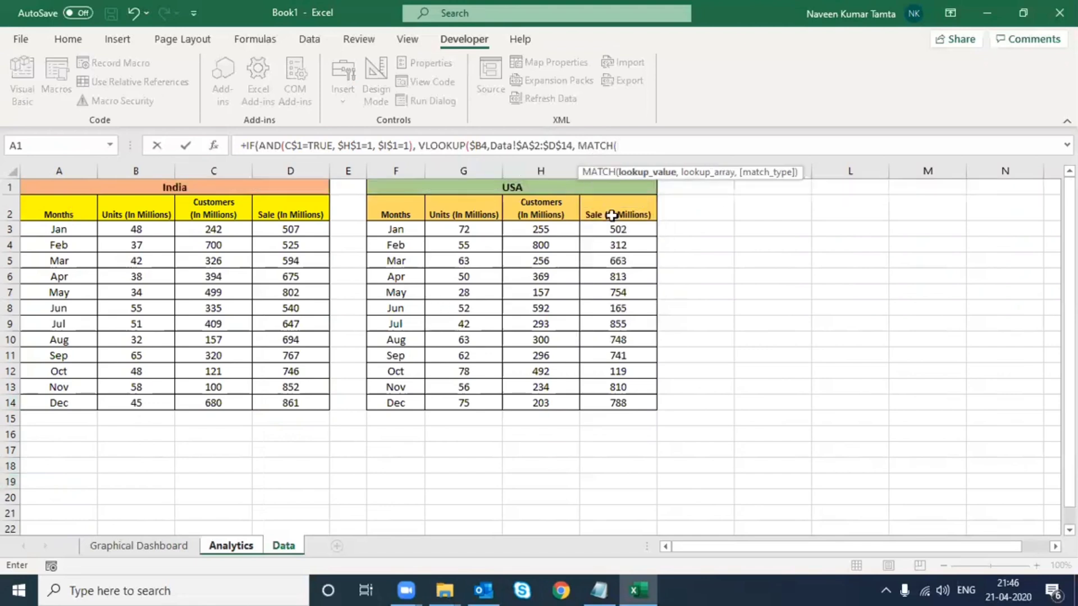
click(229, 547)
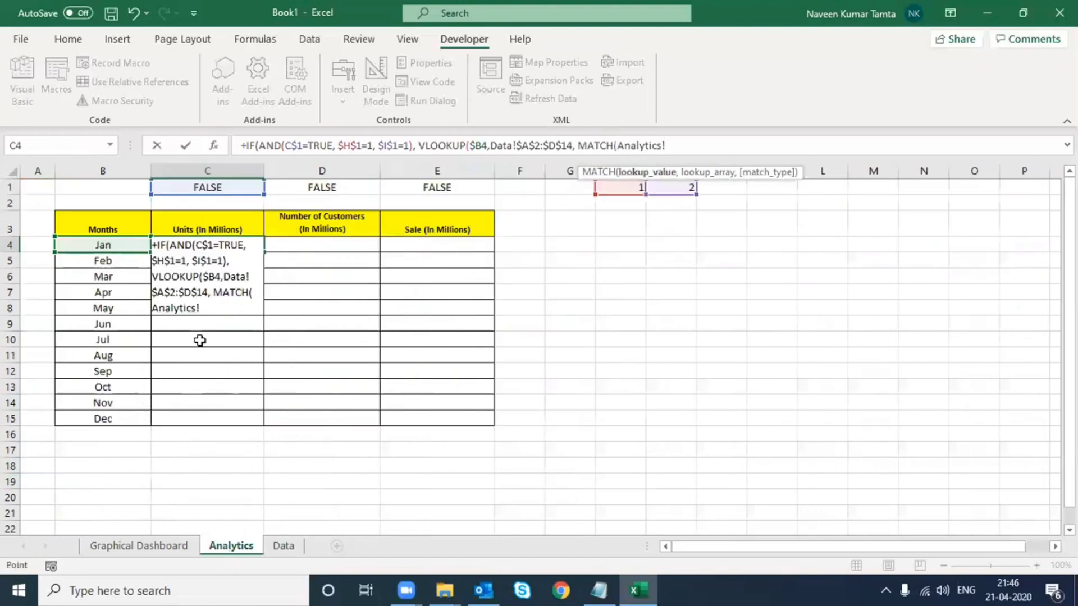
click(208, 226)
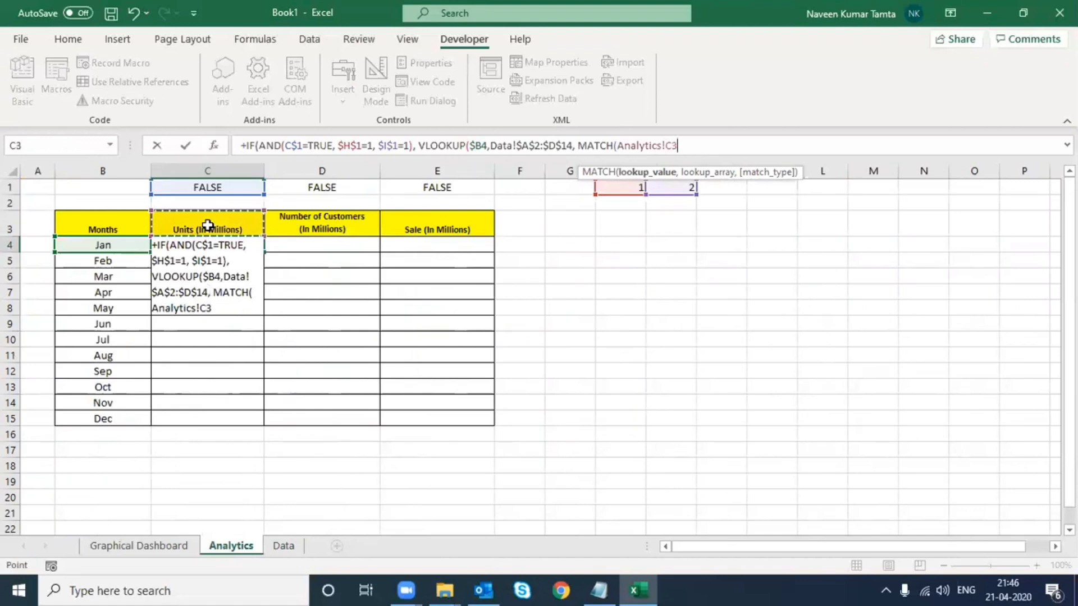
key(F4)
key(F4)
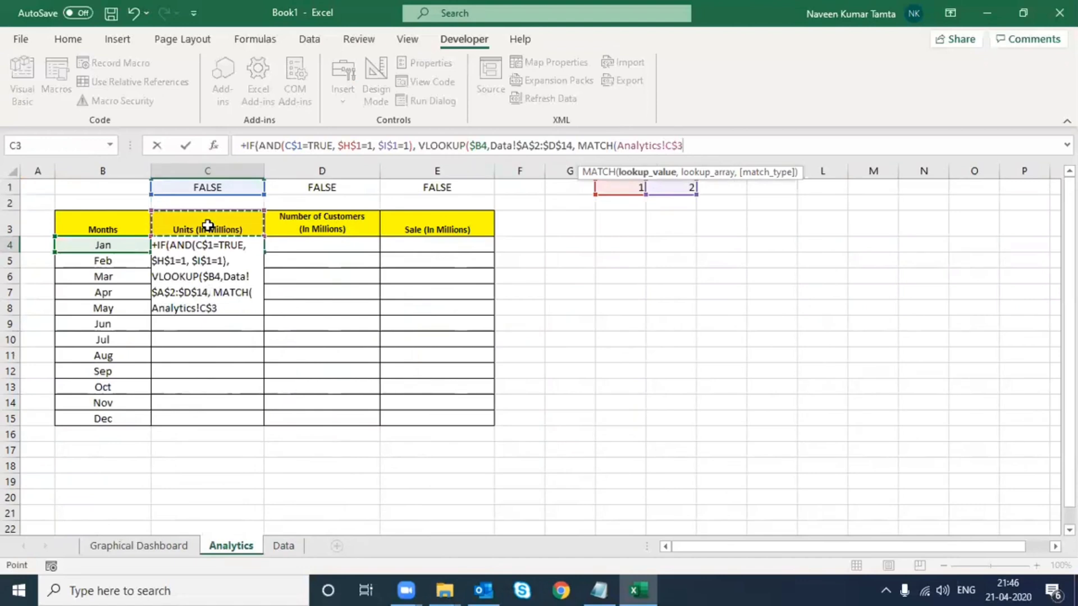
text(,)
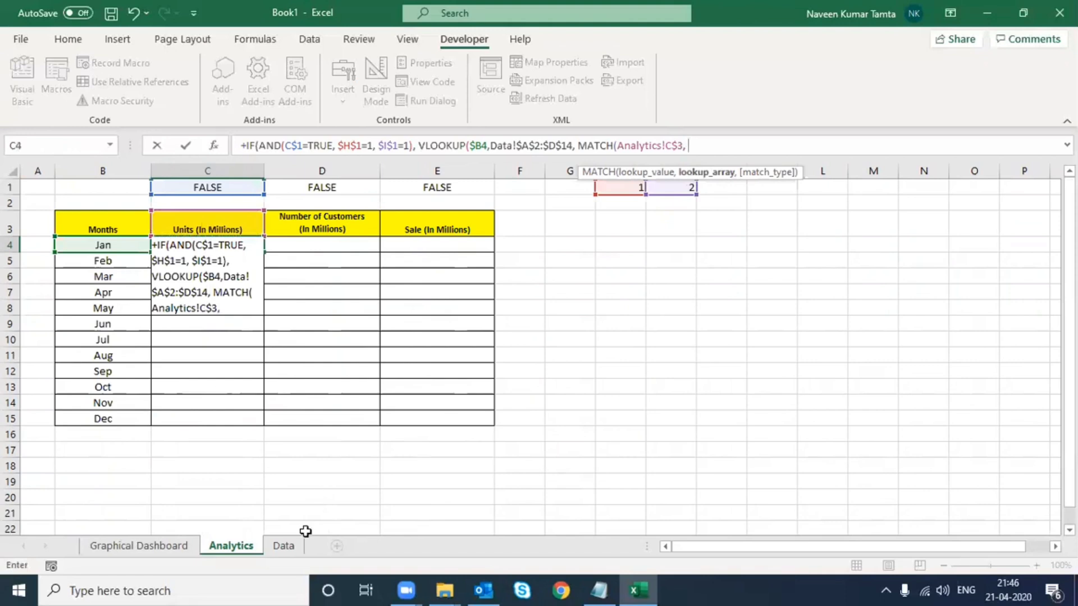
Complete the MATCH with India header range Data!$A$2:$D$2 and match type 0, and close the VLOOKUP with range lookup 0.
click(284, 545)
click(67, 210)
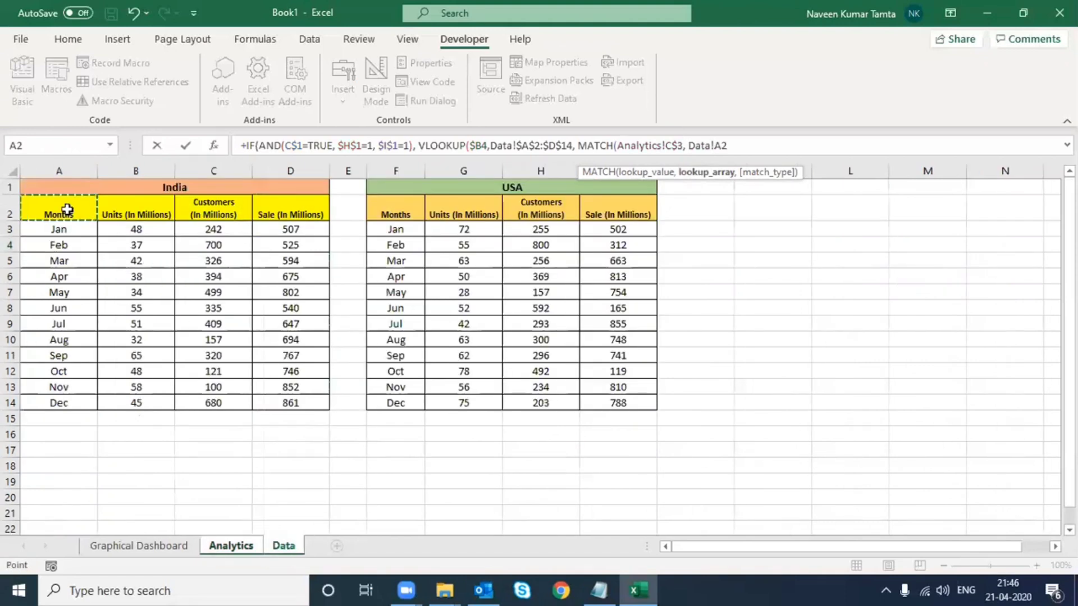
key(shift+Right)
key(shift+Right)
key(shift+Right)
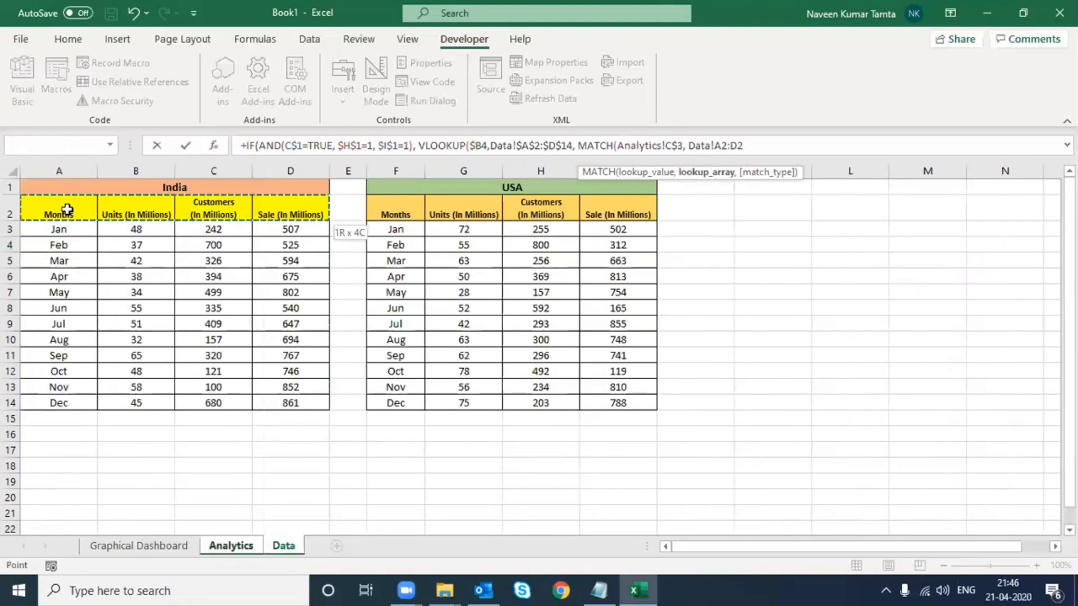
key(F4)
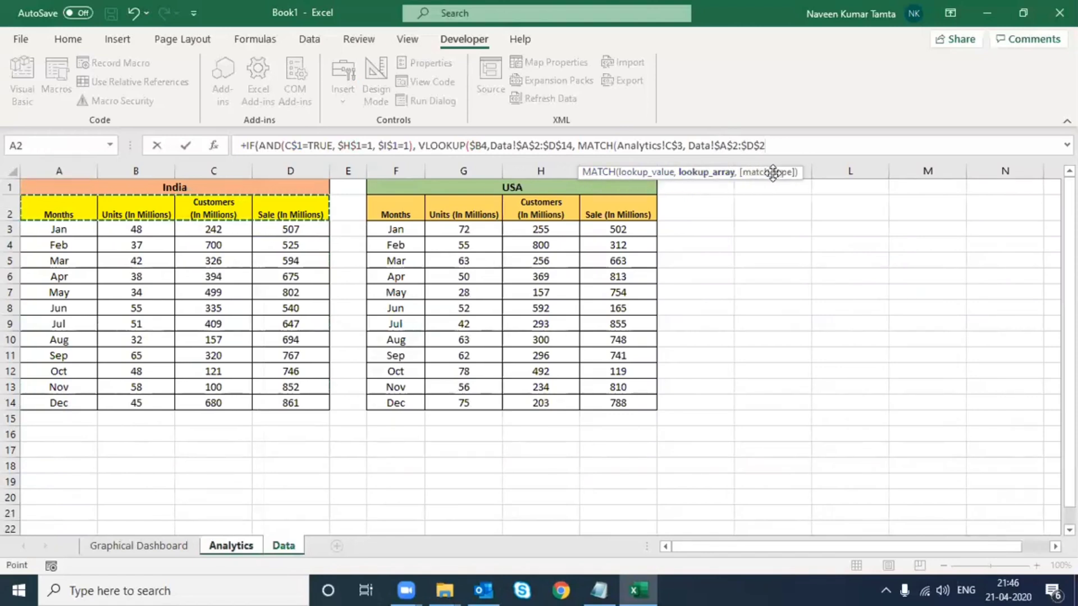
text(,)
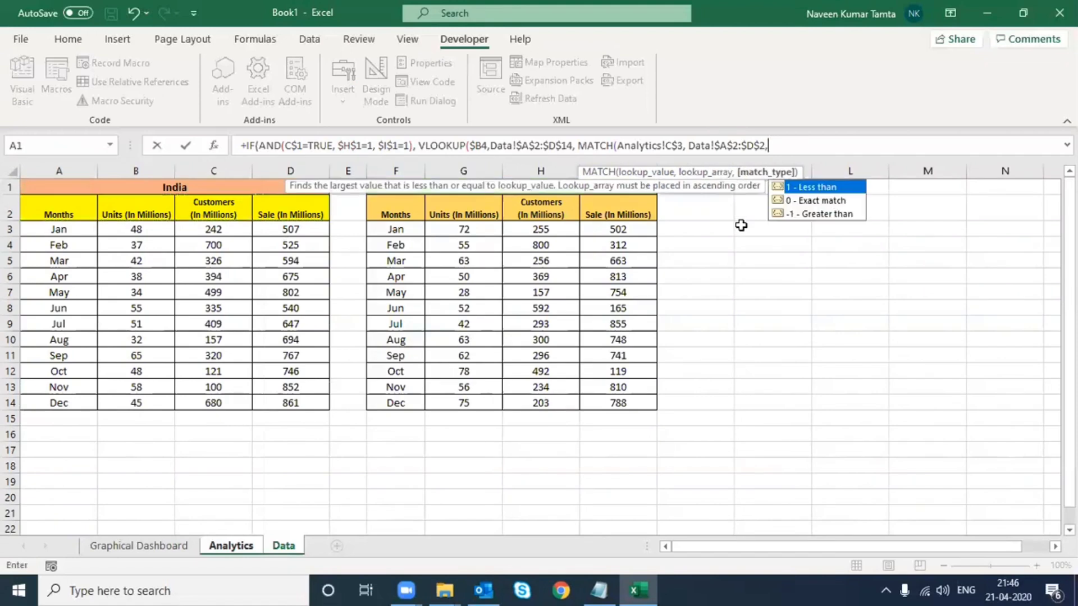
text(0),)
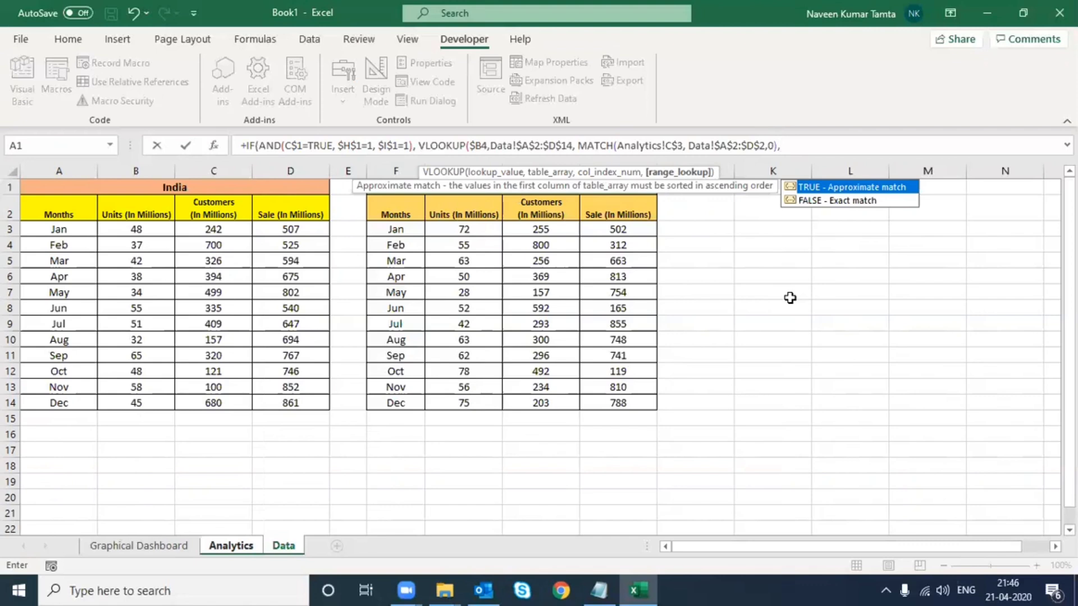
text(0),)
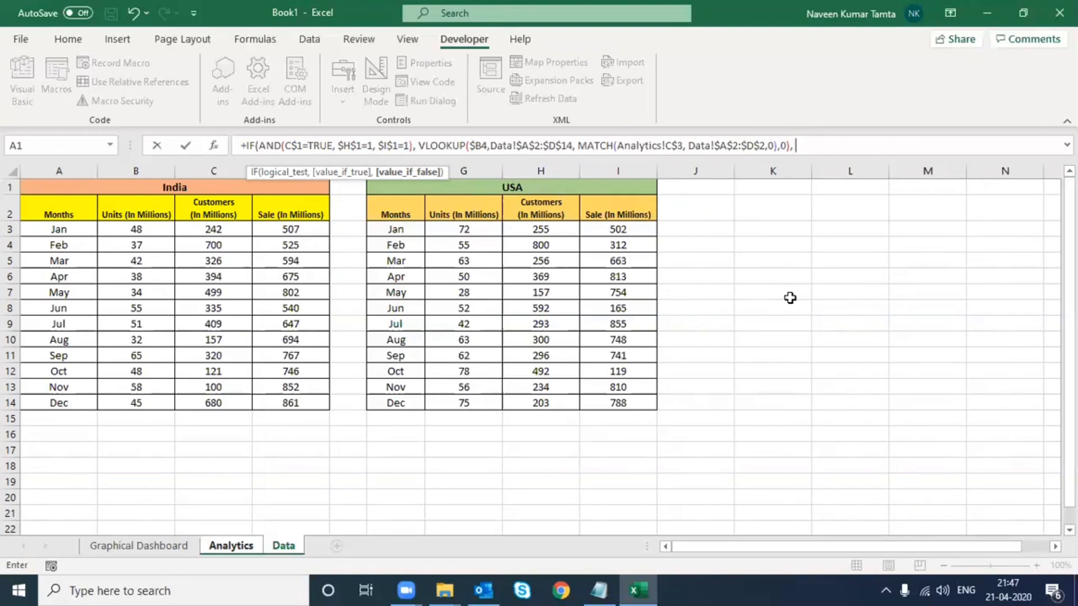
Duplicate the whole IF expression from the formula, without its leading plus, into the value-if-false argument.
click(789, 141)
drag(789, 140, 247, 127)
key(ctrl+c)
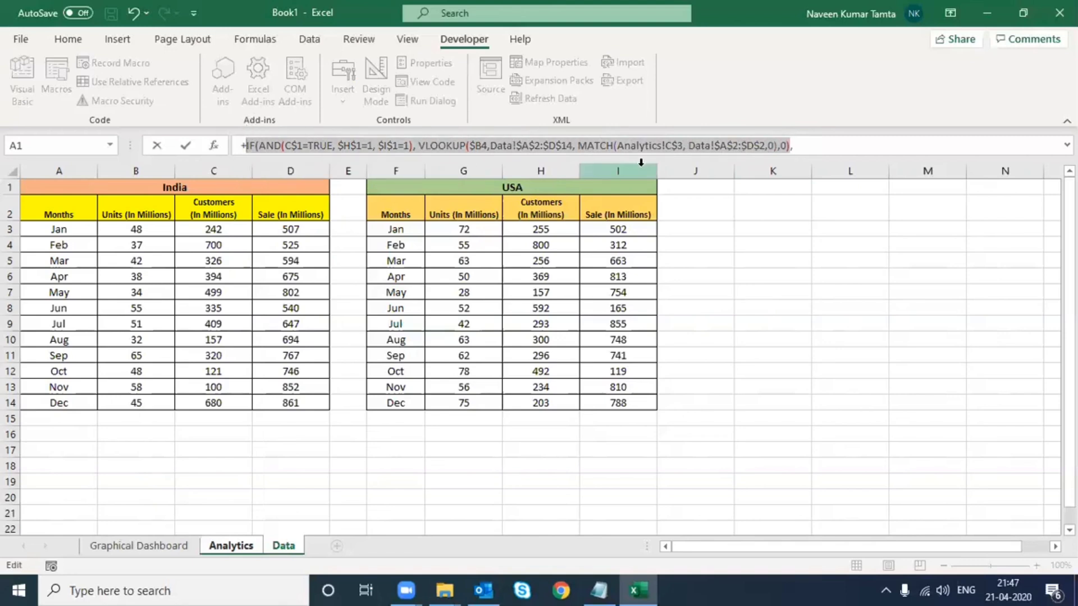
click(835, 146)
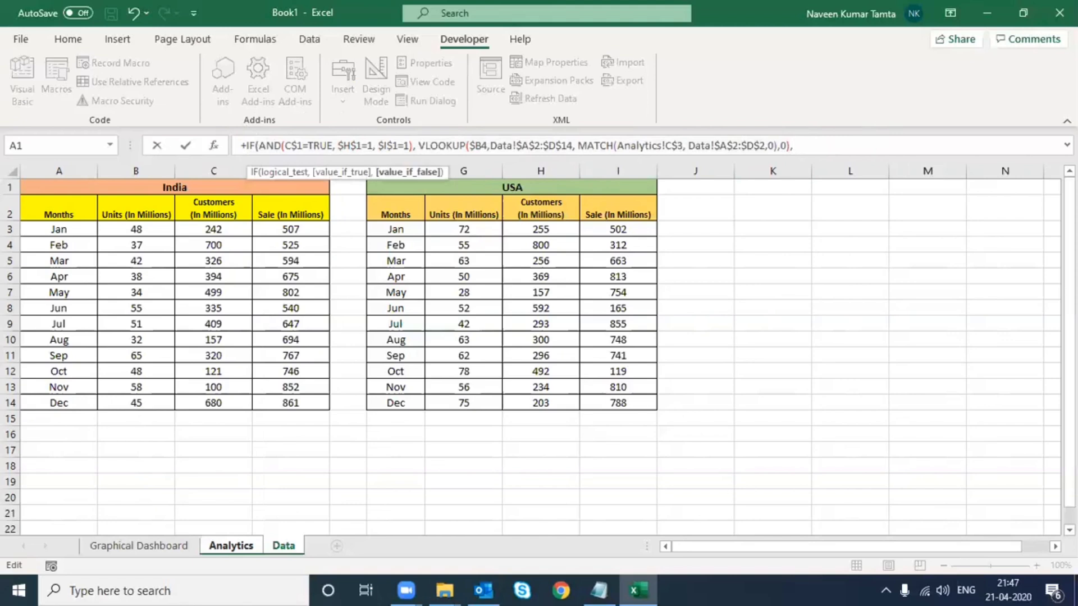
click(1067, 146)
key(ctrl+v)
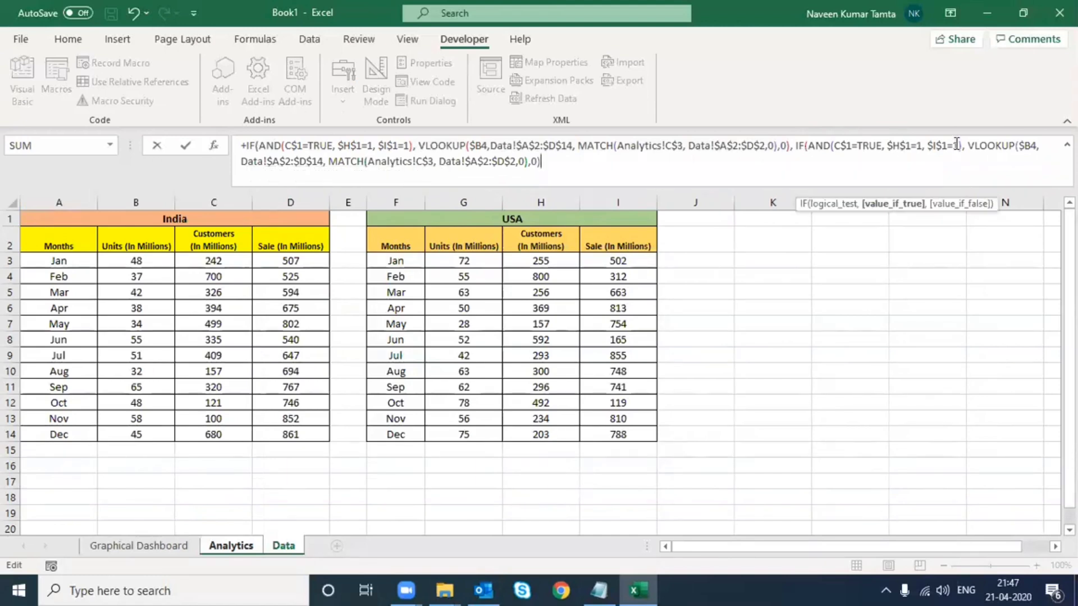
In the duplicated IF, set the country condition to $I$1=2 and the VLOOKUP table array to the USA range Data!$F$2:$I$14.
click(958, 145)
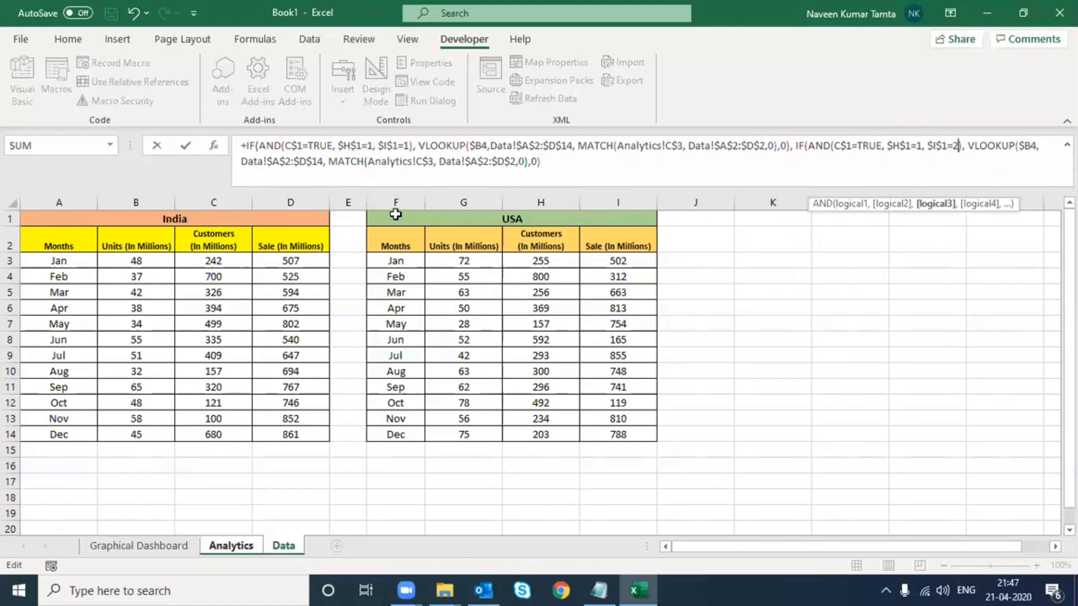
click(275, 162)
text(F)
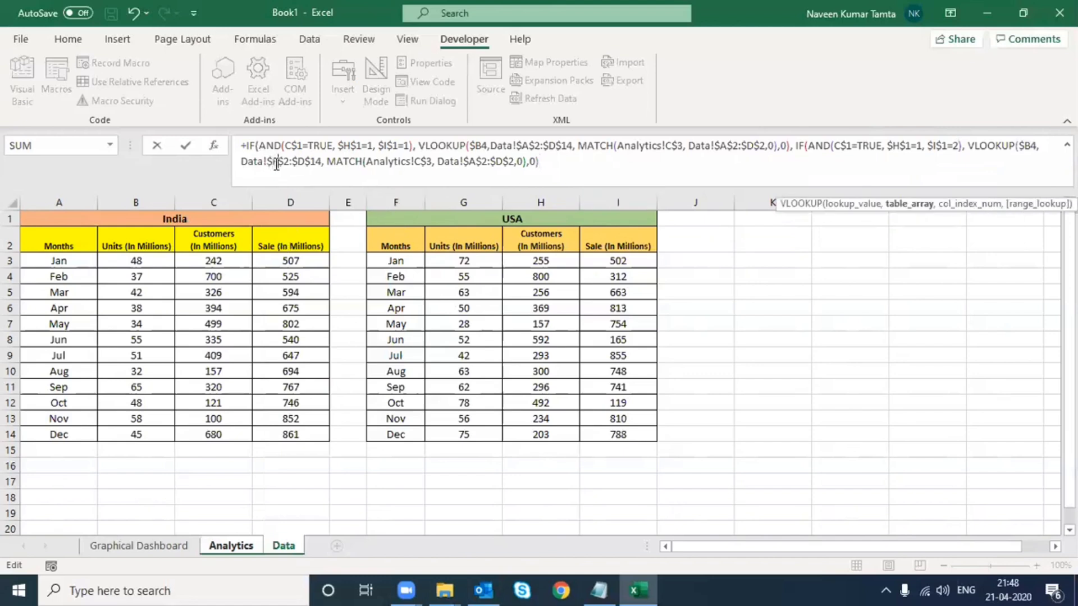
key(BackSpace)
text(I)
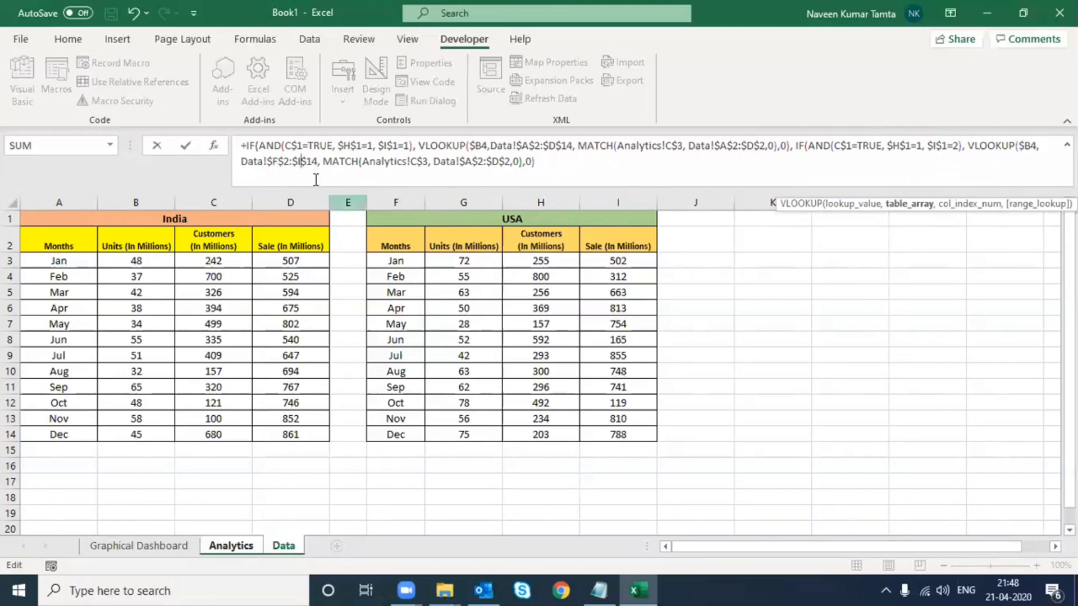
In the second IF's MATCH, set the lookup array to Data!$H$2:$I$2.
click(474, 169)
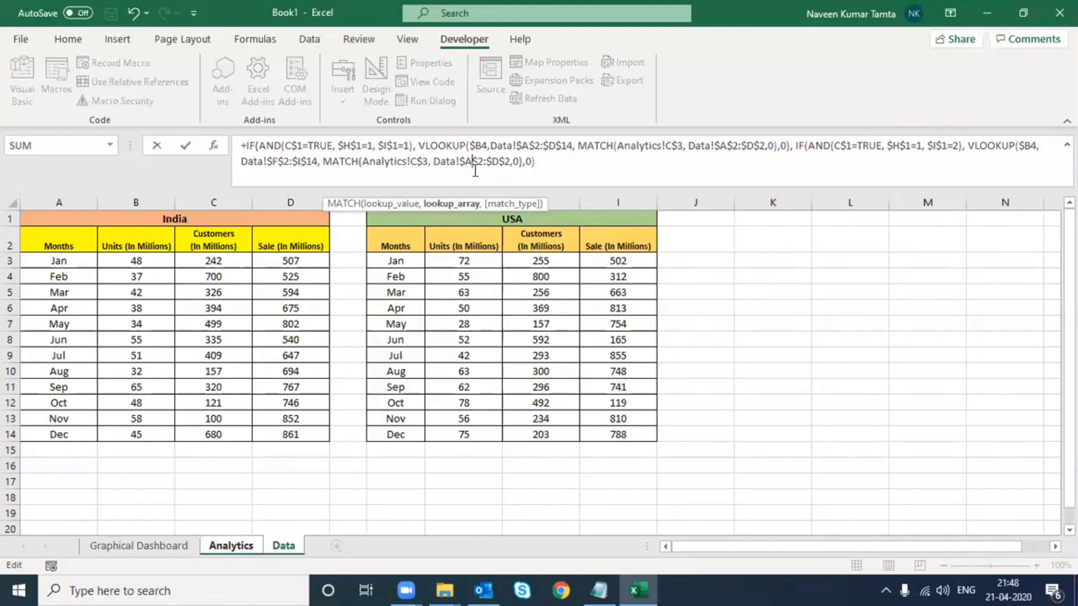
key(shift+Left)
text(H)
key(shift+Right)
text(I)
key(End)
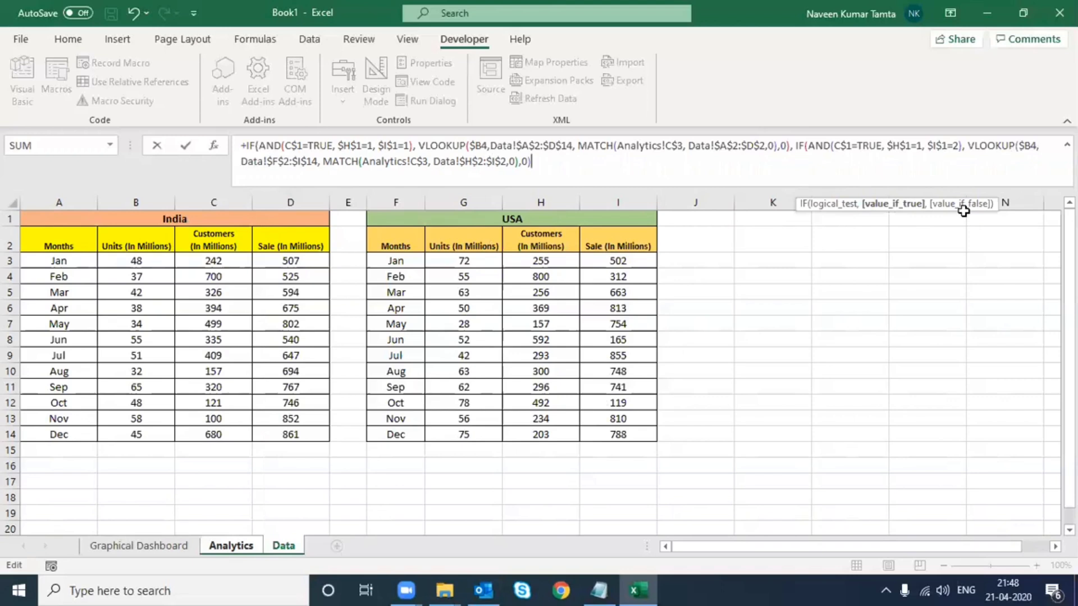
Complete the nested IF with "NA" as the value if false, close both IFs, and enter the formula in C4.
text(,)
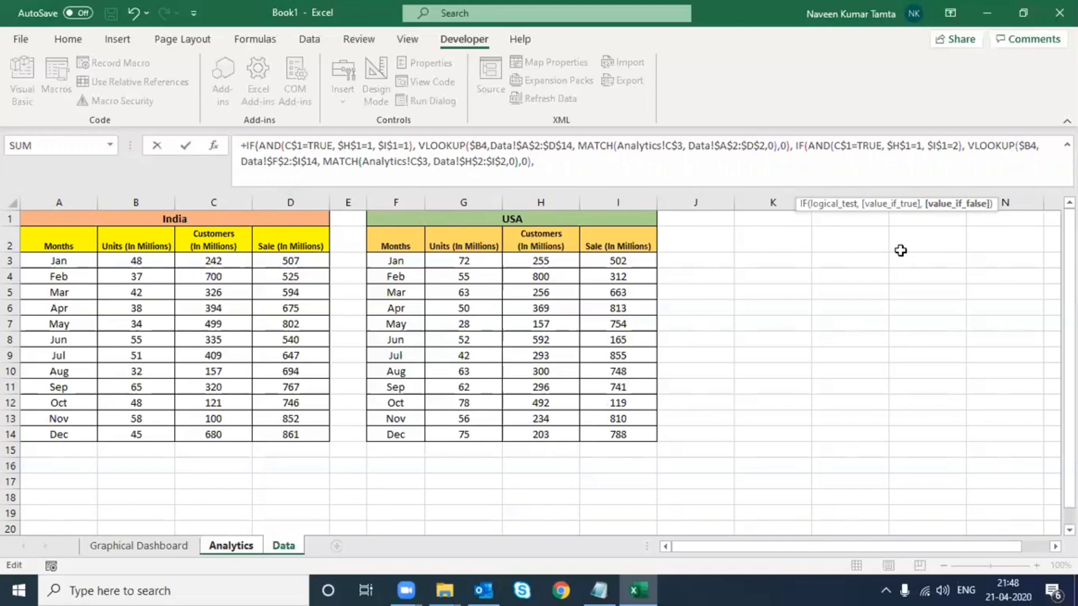
text("NA")))
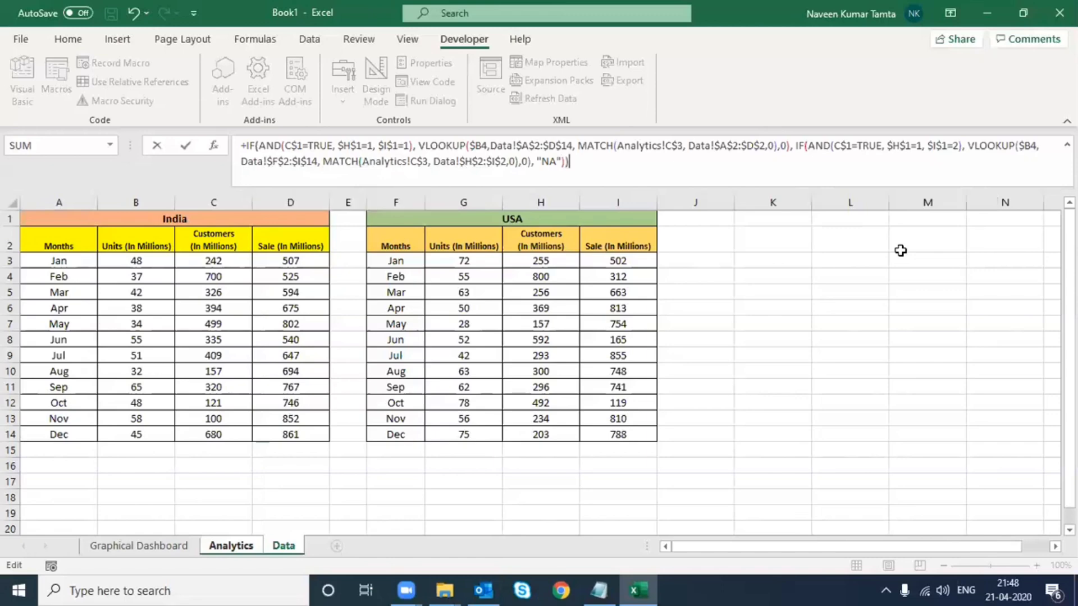
key(Return)
Fill the C4 formula down to the Dec row and across the Number of Customers and Sale columns of the Analytics table.
key(Up)
key(Left)
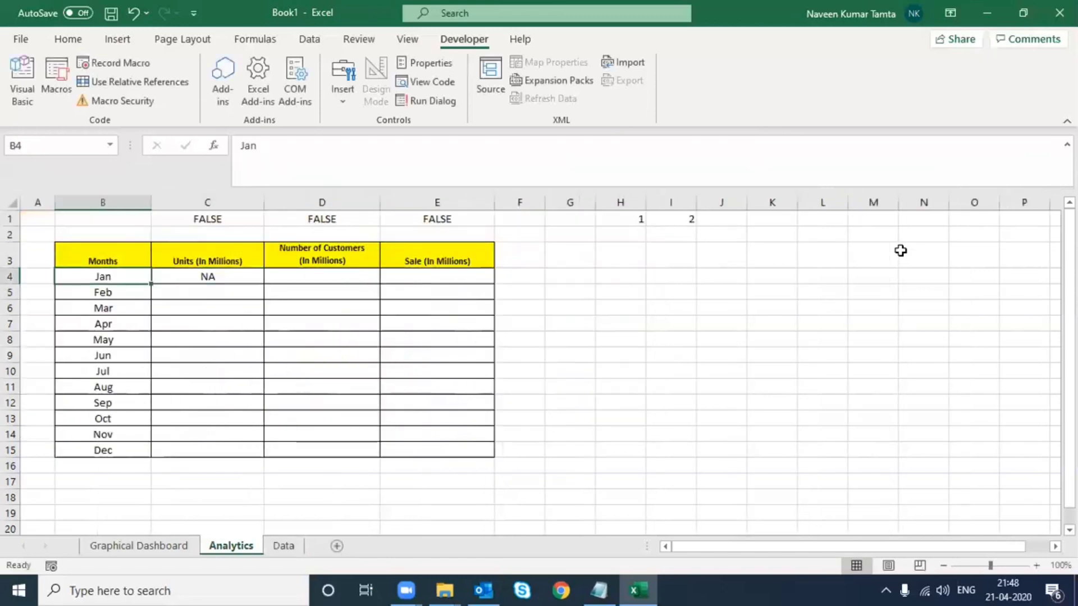
key(ctrl+Down)
key(Right)
key(ctrl+shift+Up)
key(ctrl+d)
key(shift+Right)
key(shift+Right)
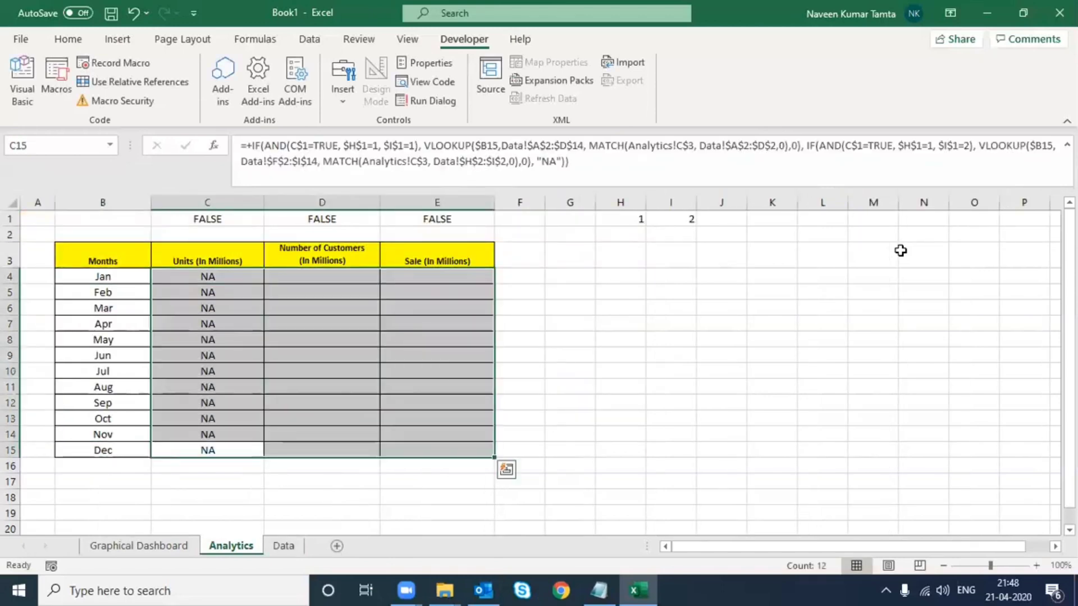
key(ctrl+r)
key(ctrl+q)
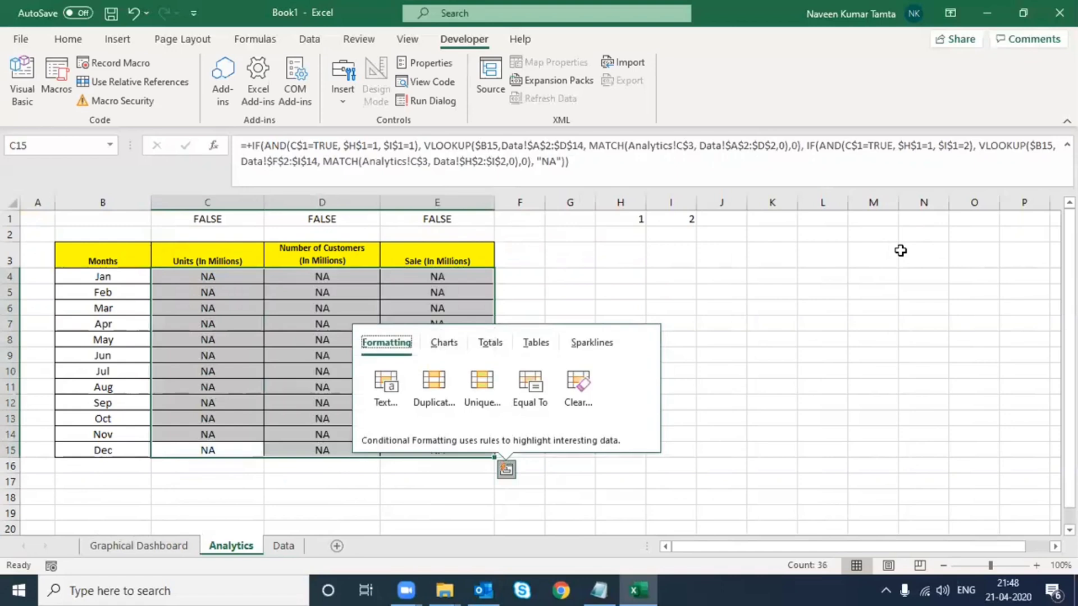
click(103, 260)
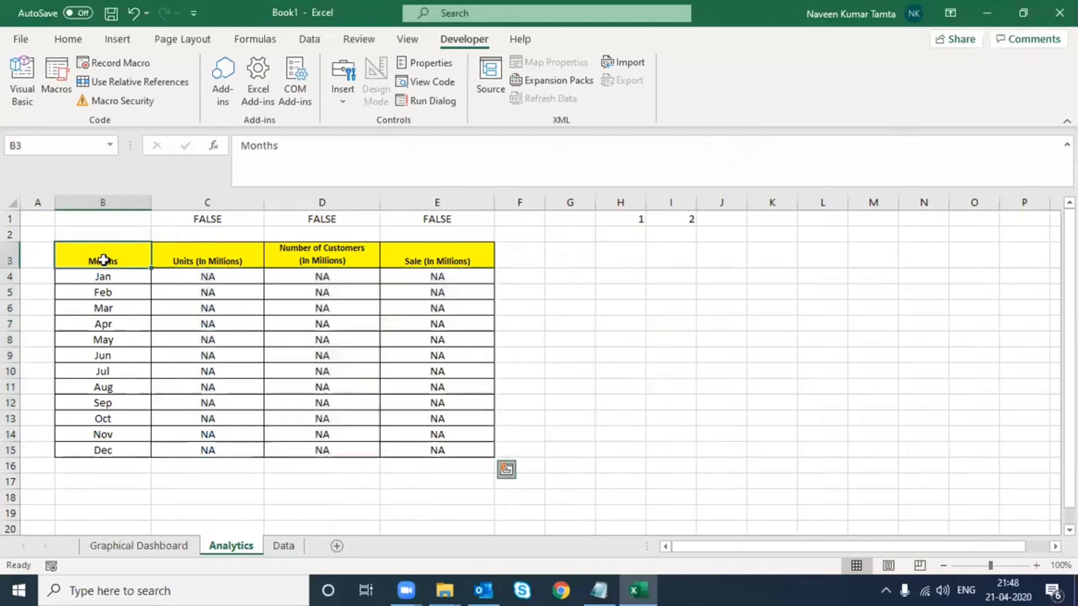
Tick the Units check box on the Graphical Dashboard sheet and inspect the formula in Analytics cell C4.
click(162, 548)
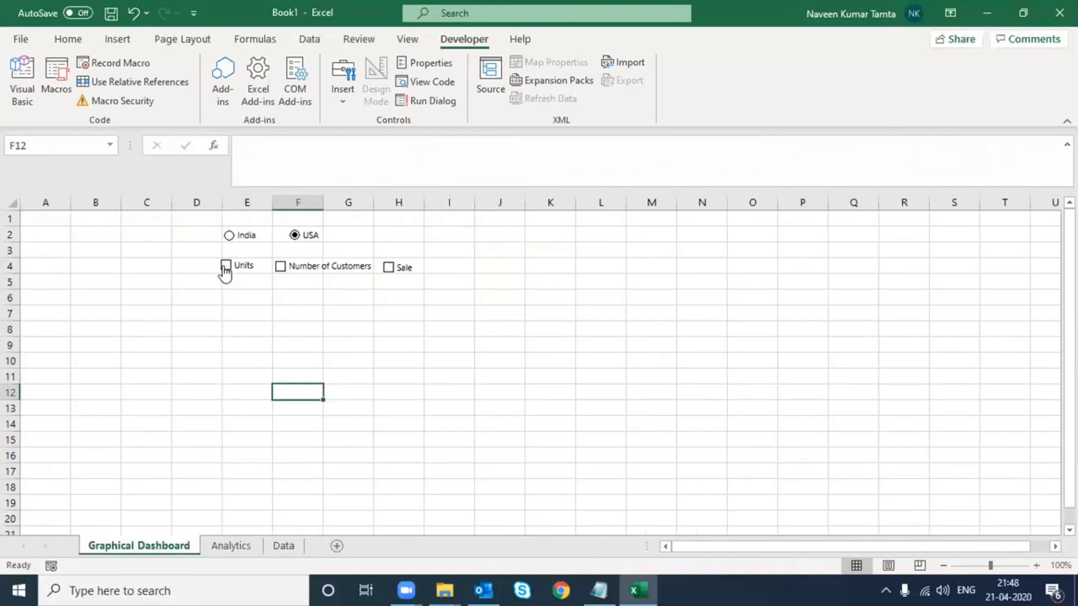
click(227, 546)
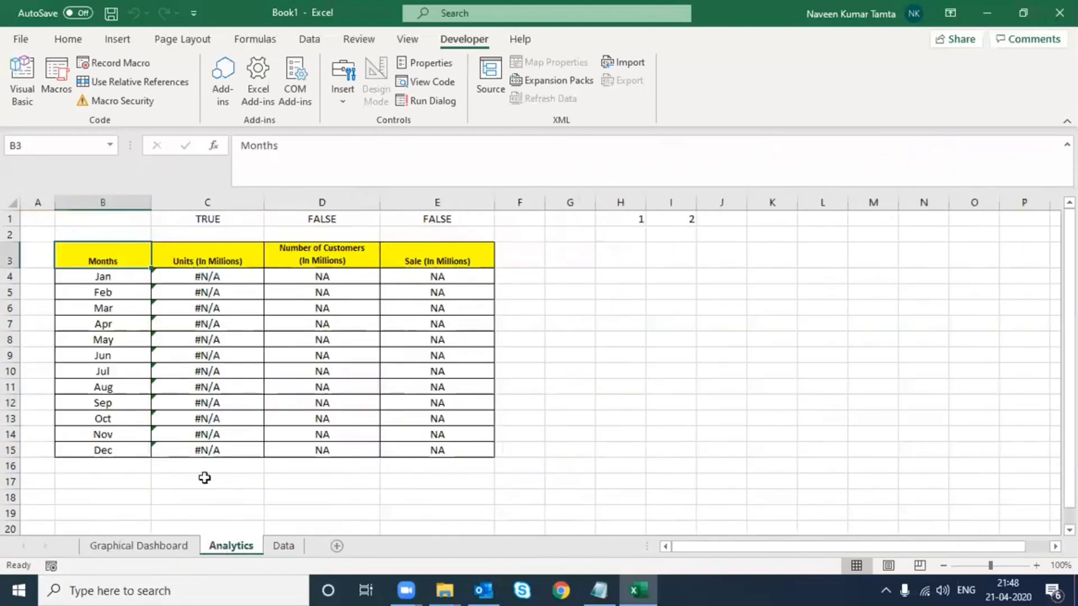
click(214, 277)
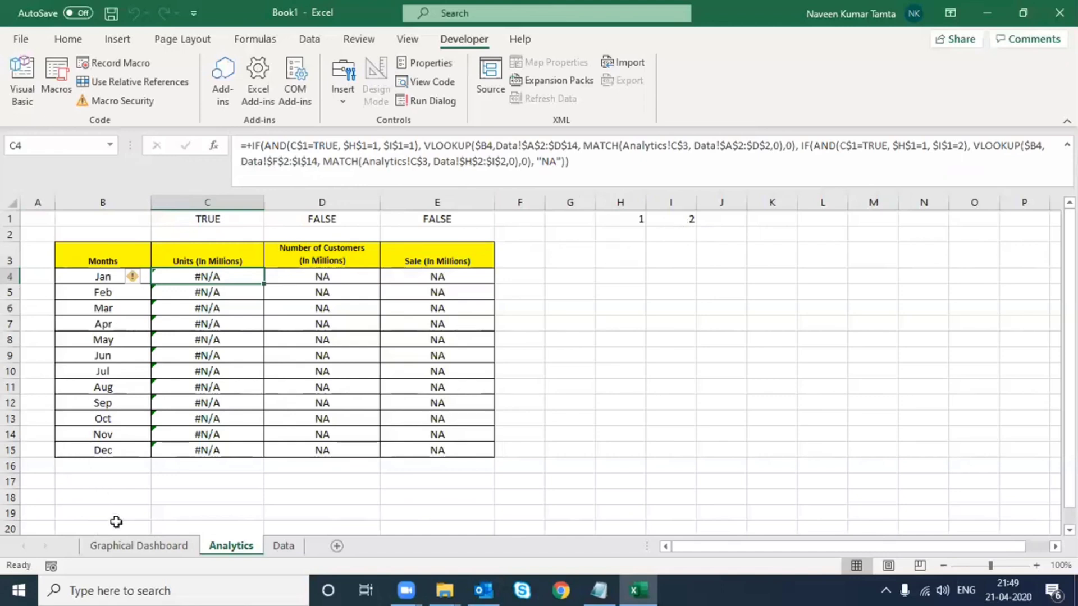
Select India and tick Number of Customers and Sale on the dashboard, reviewing the Analytics table after each change.
click(125, 547)
click(230, 236)
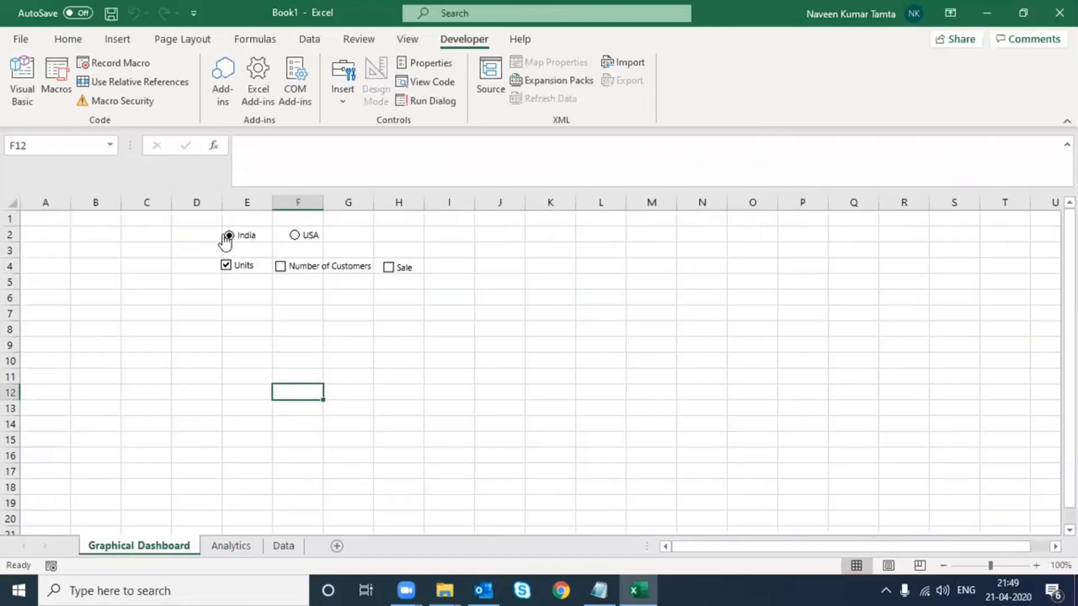
click(233, 551)
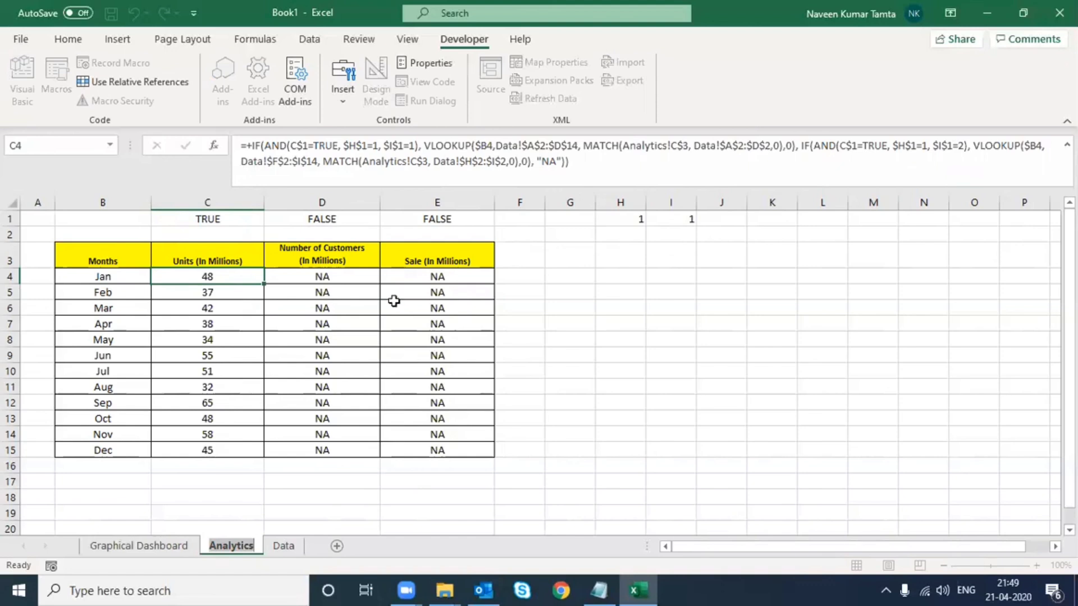
click(139, 546)
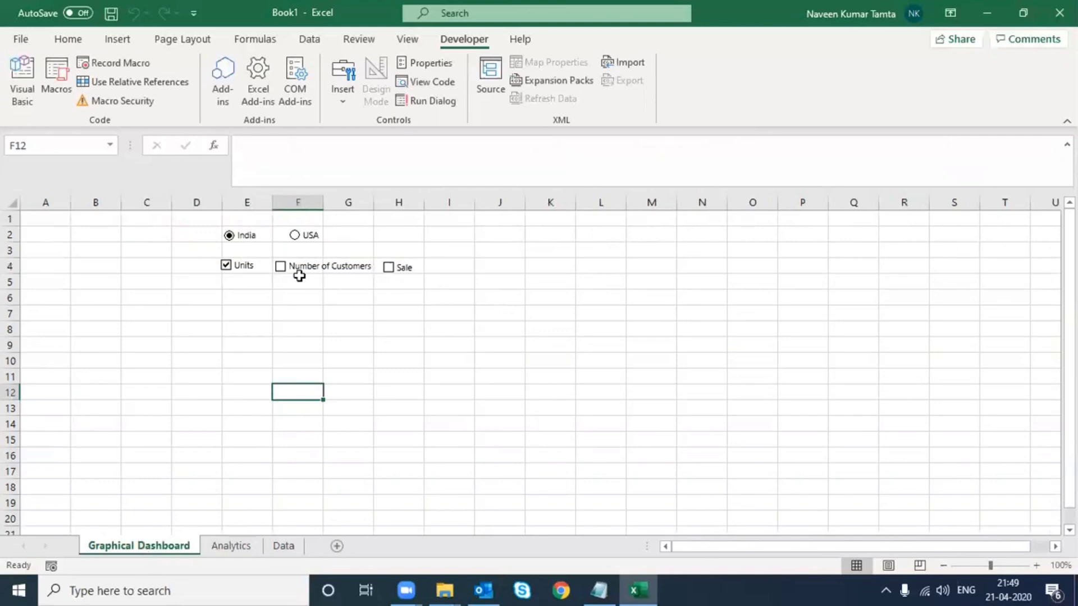
click(281, 266)
click(388, 268)
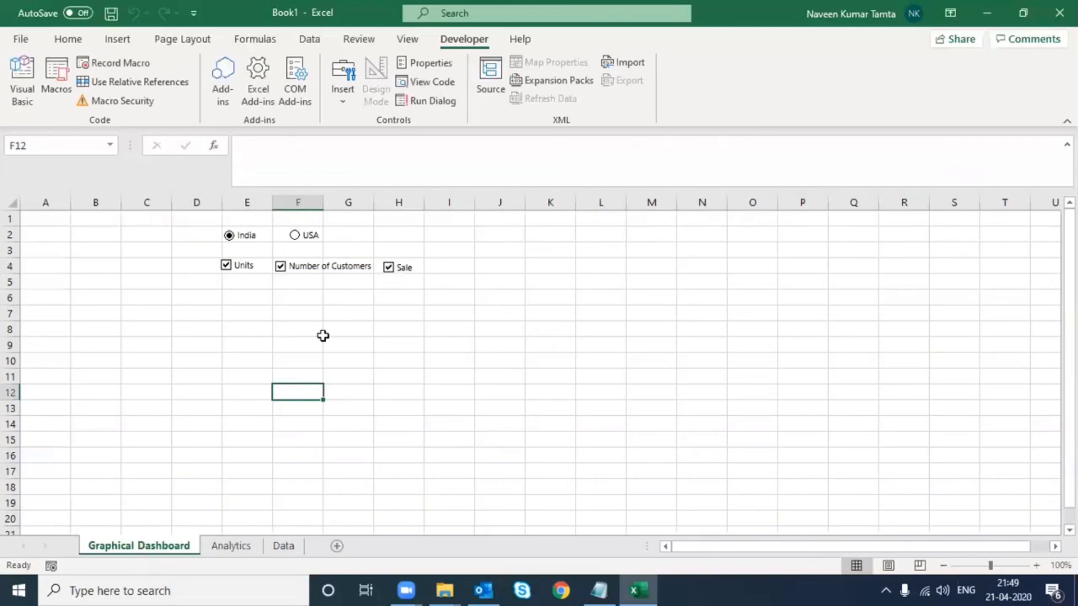
click(231, 545)
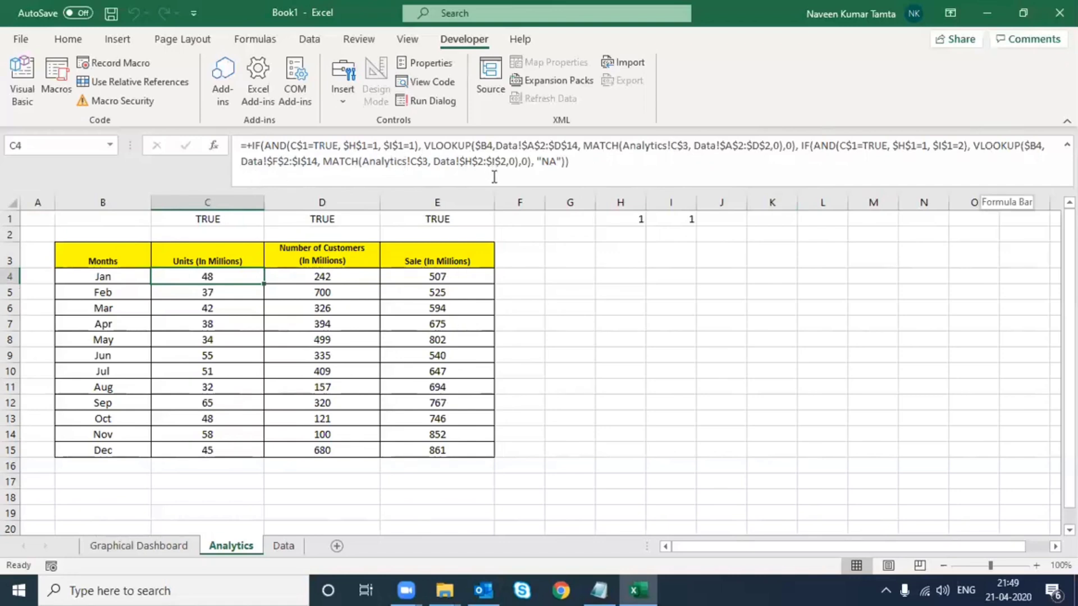
Select the USA option on the dashboard and review the Analytics table.
click(160, 547)
click(297, 243)
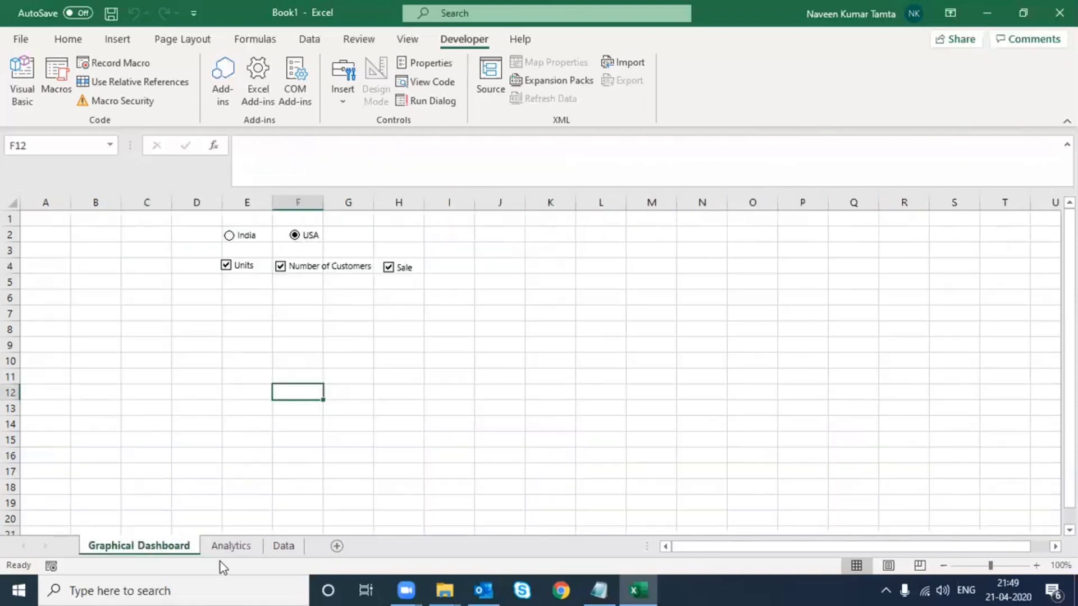
click(229, 548)
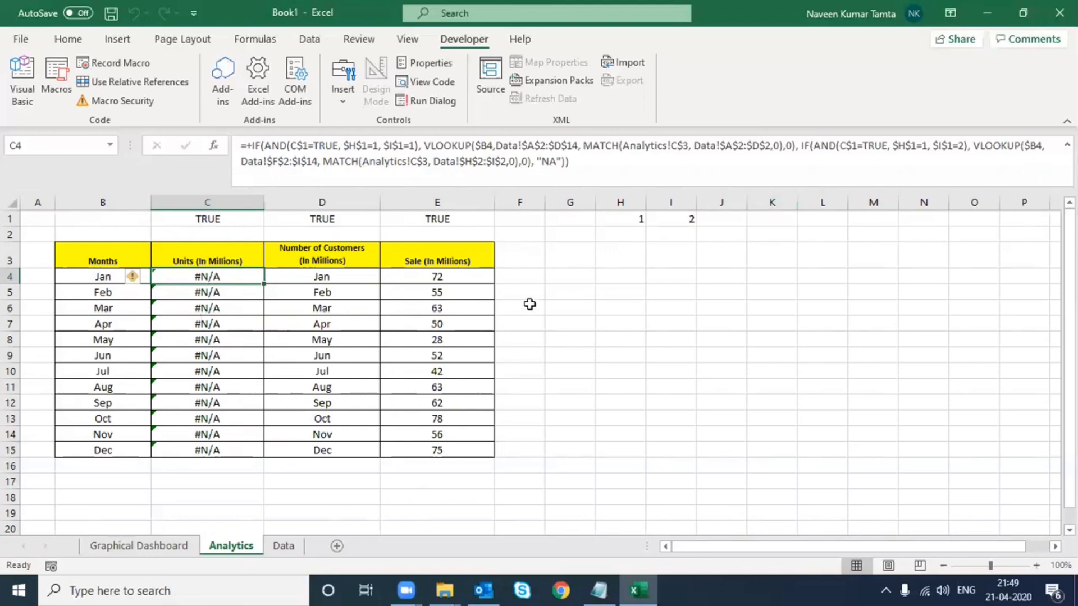
Examine the USA table array in the D4 formula and compare it with the USA table on the Data sheet.
click(347, 281)
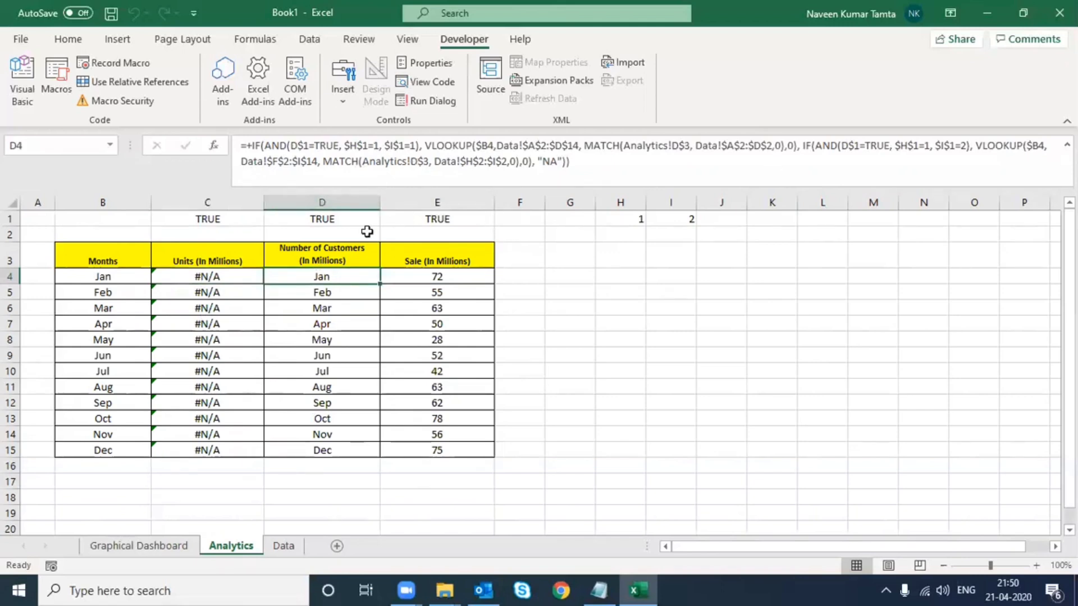
click(277, 162)
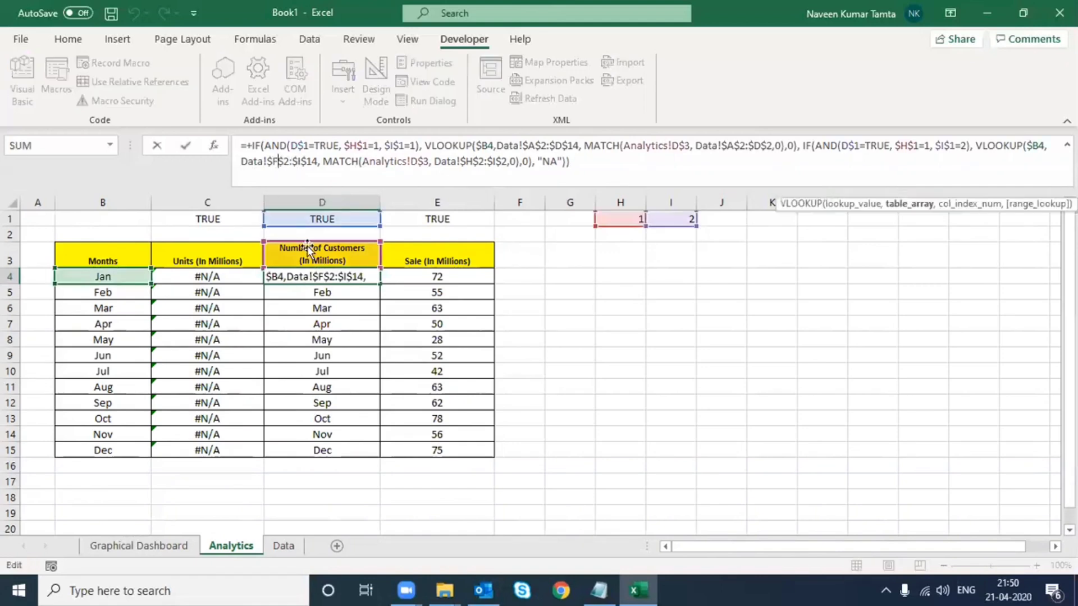
key(shift+Left)
key(Escape)
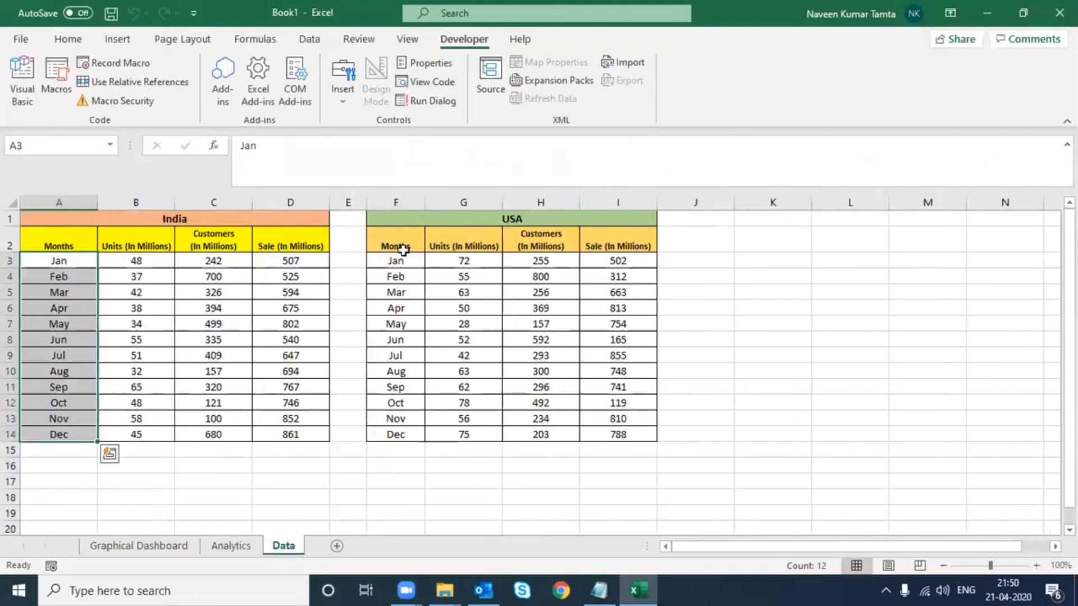
click(386, 245)
key(ctrl+shift+Right)
key(ctrl+shift+Down)
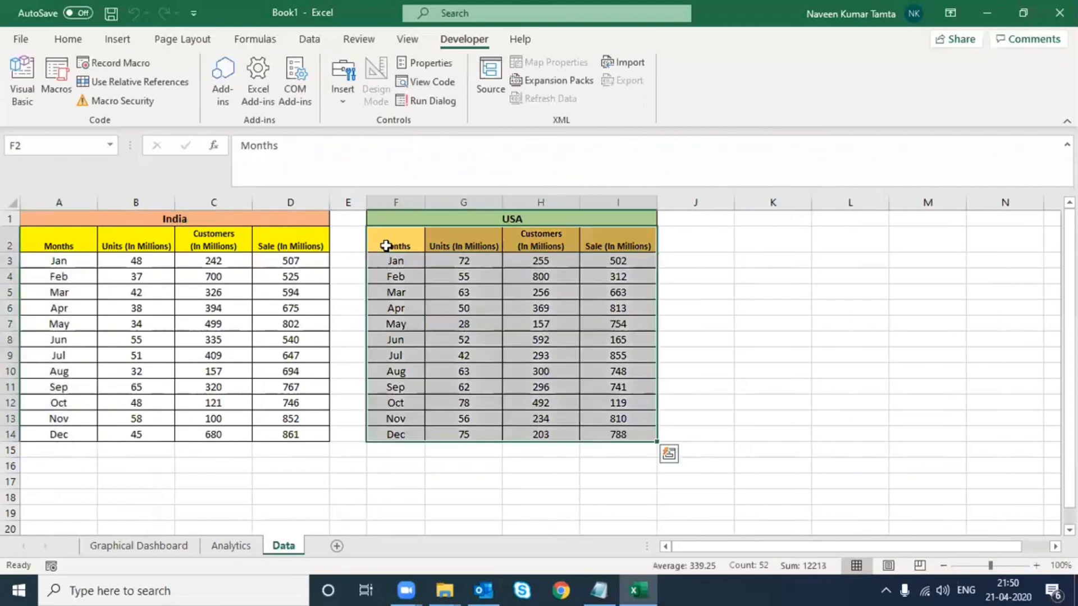
click(237, 553)
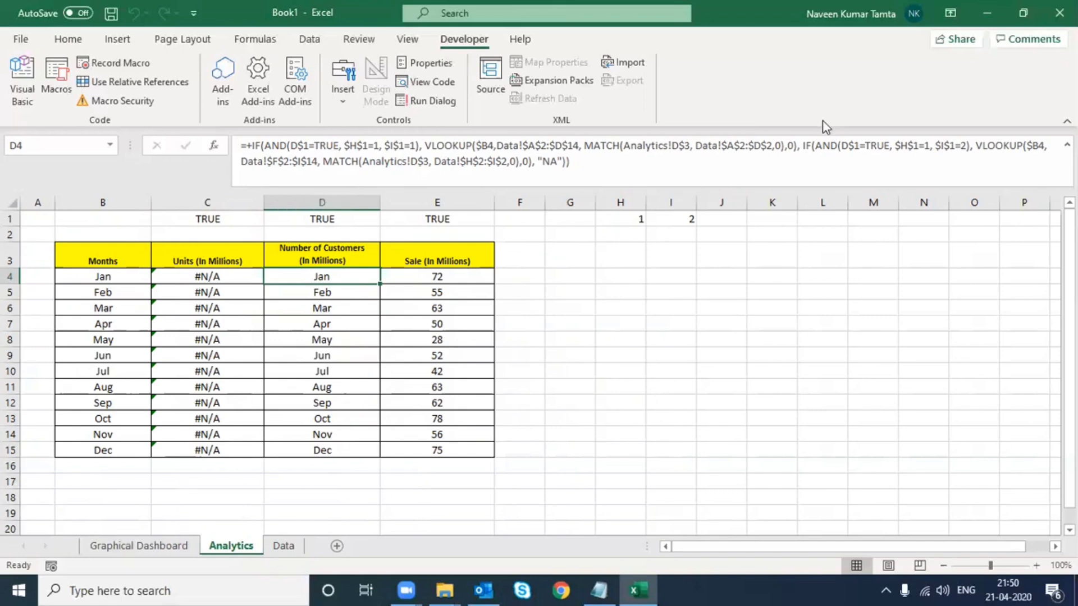
In D4, replace the nested USA IF with a copy of the first IF's opening AND condition.
drag(801, 145, 874, 201)
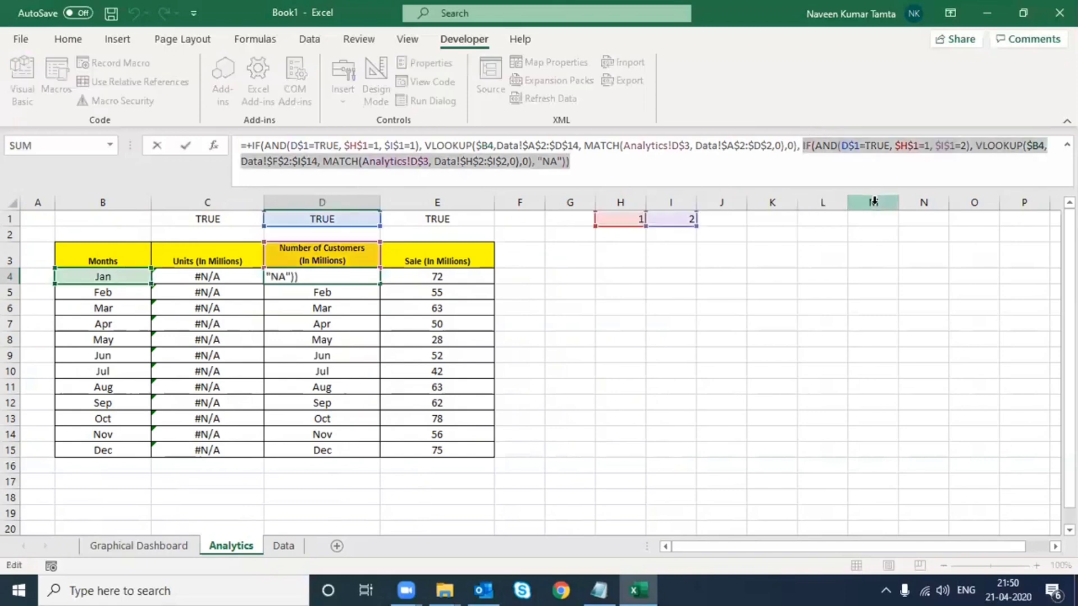
key(Delete)
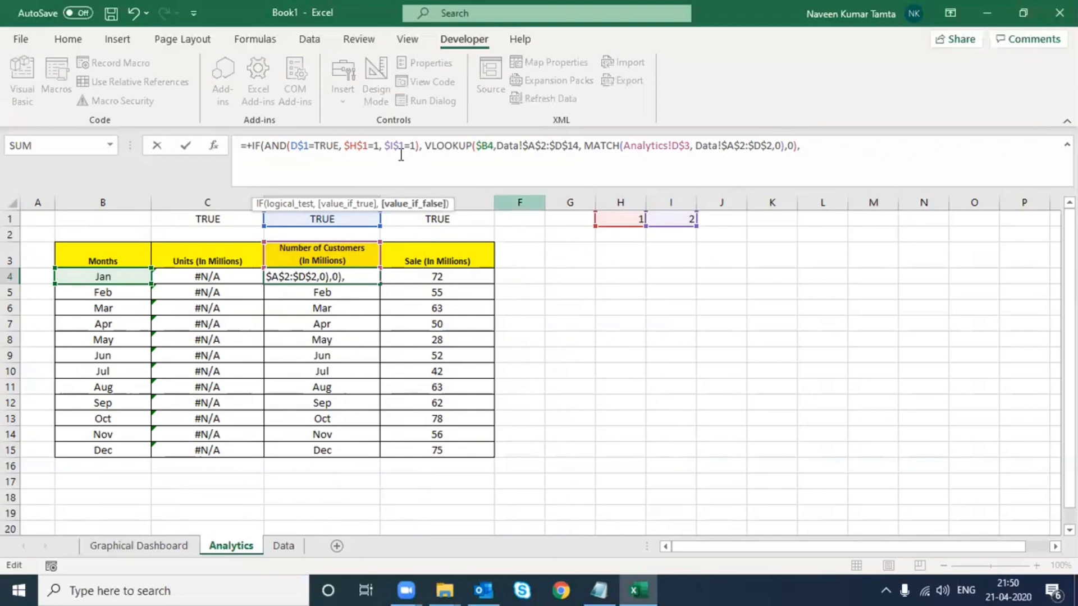
drag(423, 144, 252, 145)
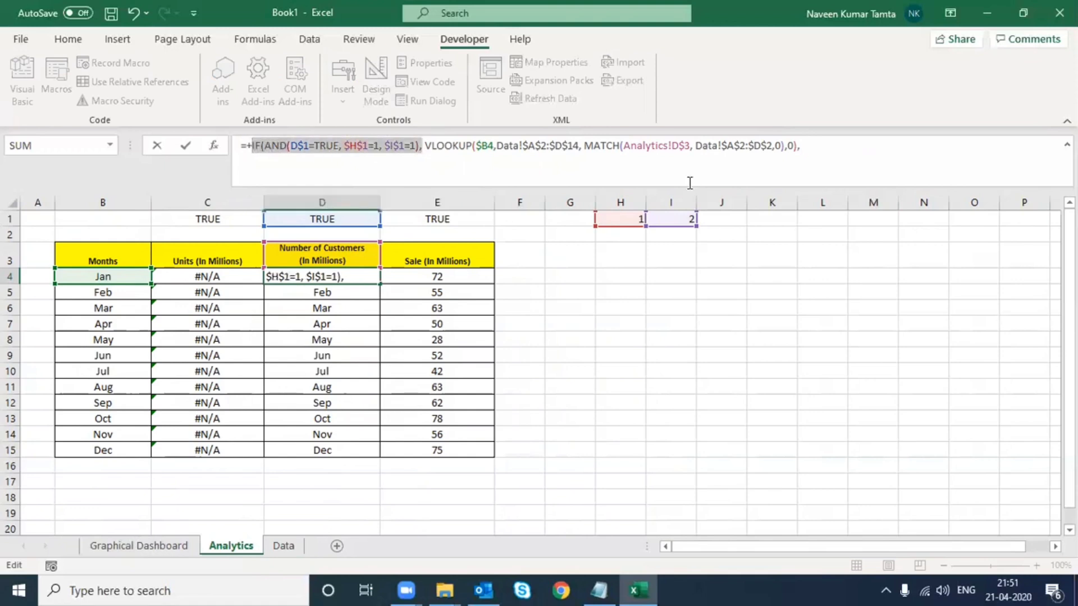
key(ctrl+c)
click(819, 147)
key(ctrl+v)
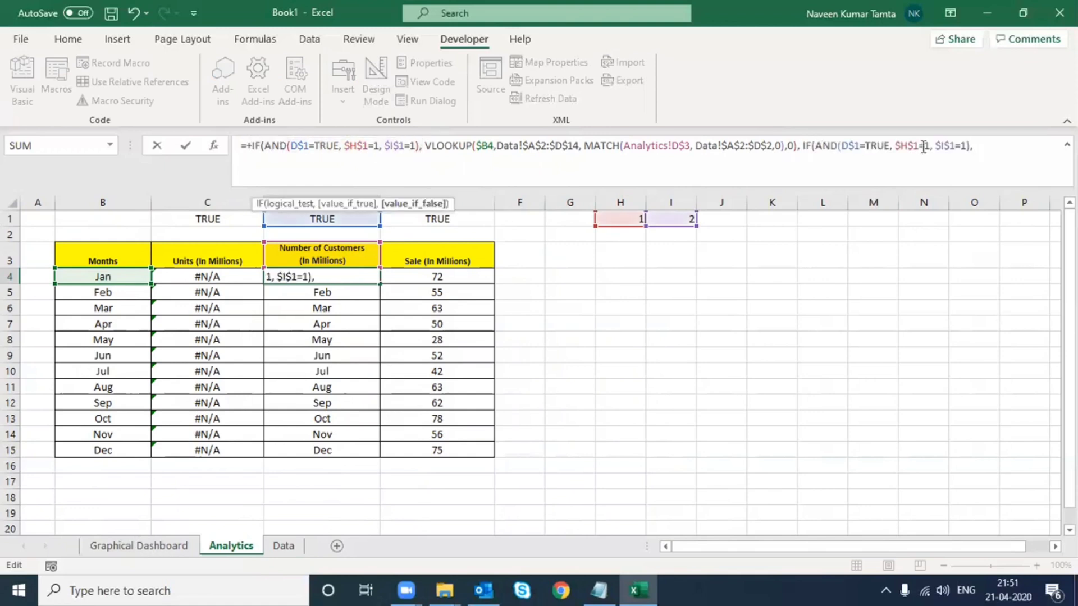
Set the country test in the copied AND condition to $I$1=2.
key(Left)
key(Left)
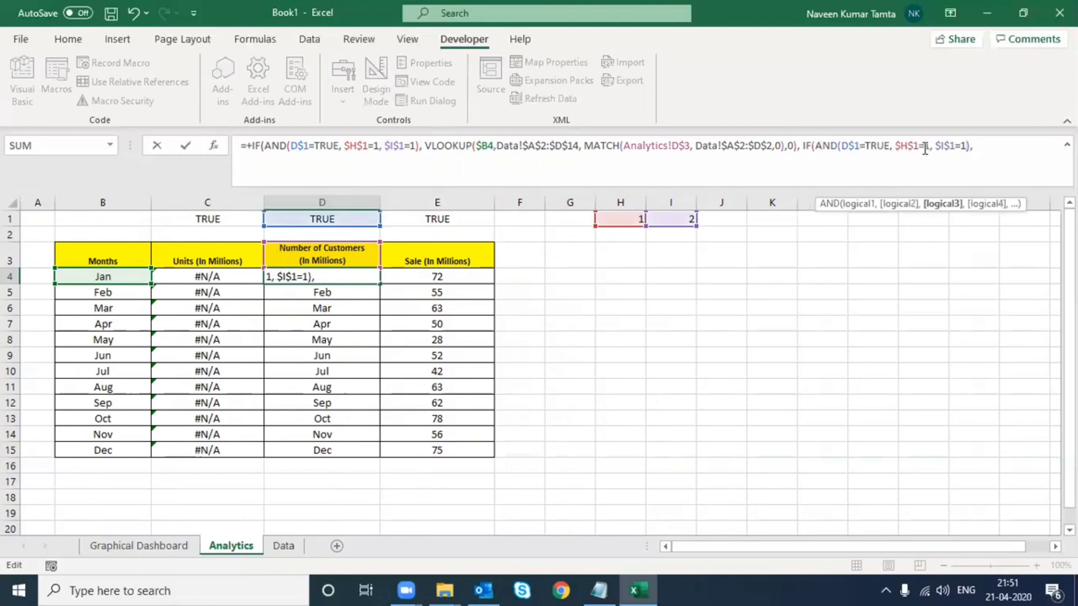
key(Right)
key(Right)
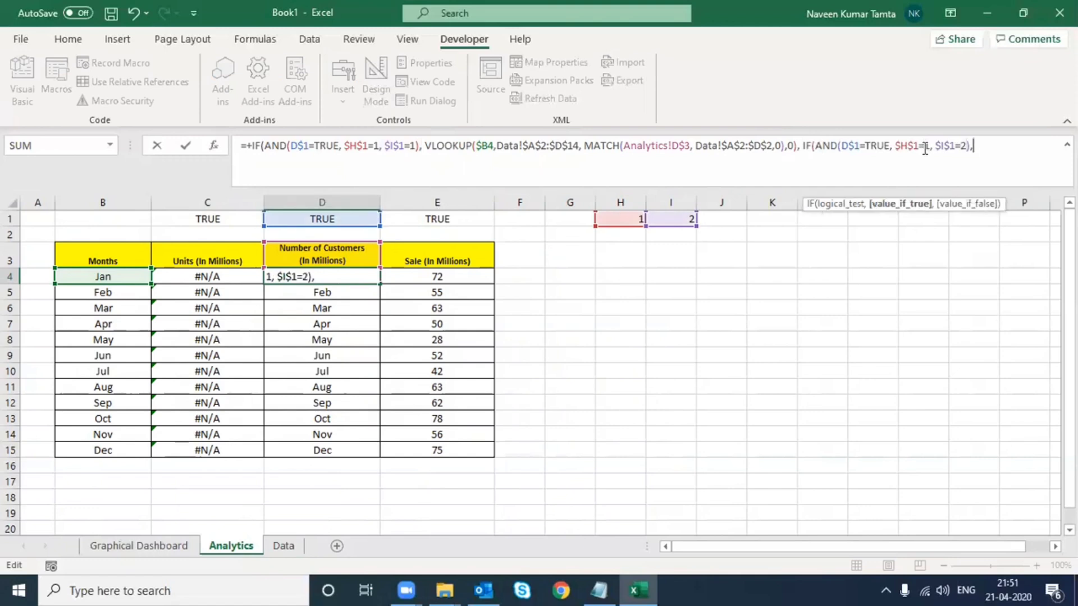
Add a VLOOKUP as the second IF's value if true, with column-locked $B4 as its lookup value.
text(vloo)
key(Tab)
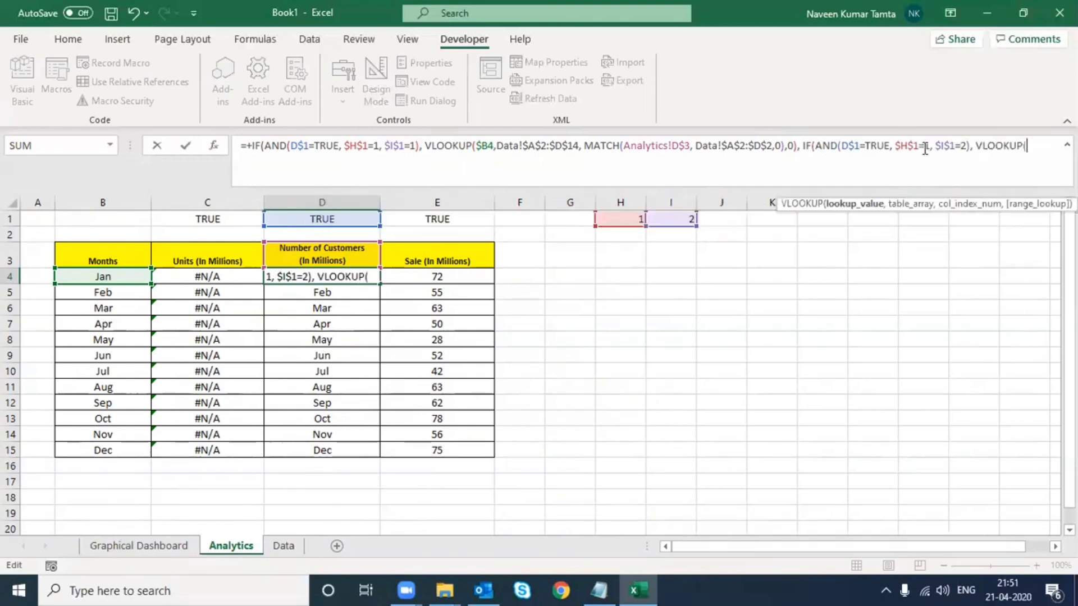
click(91, 277)
key(F4)
key(F4)
key(F4)
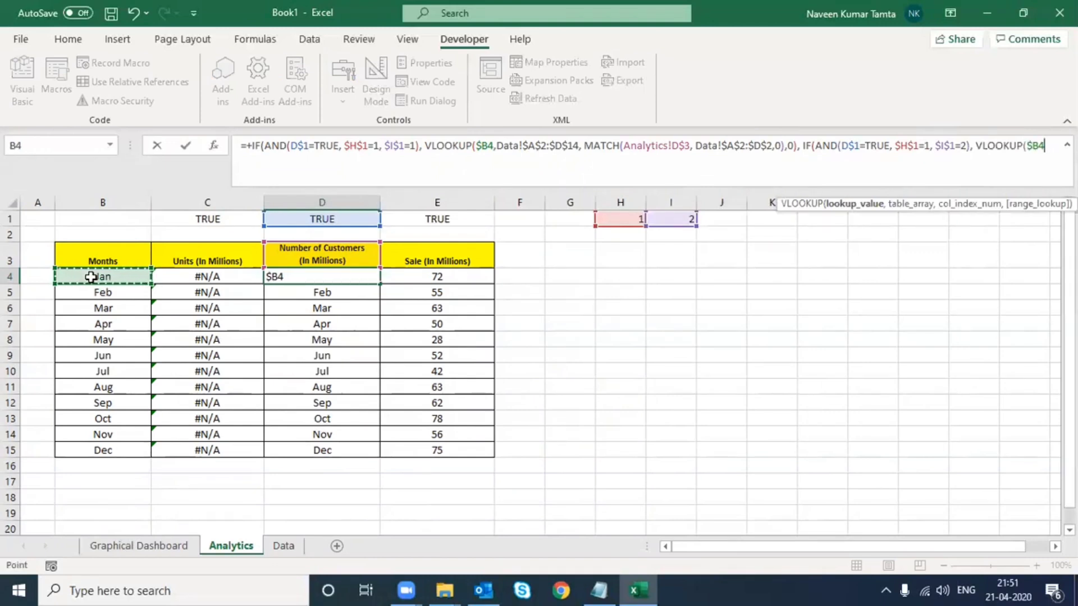
text(,)
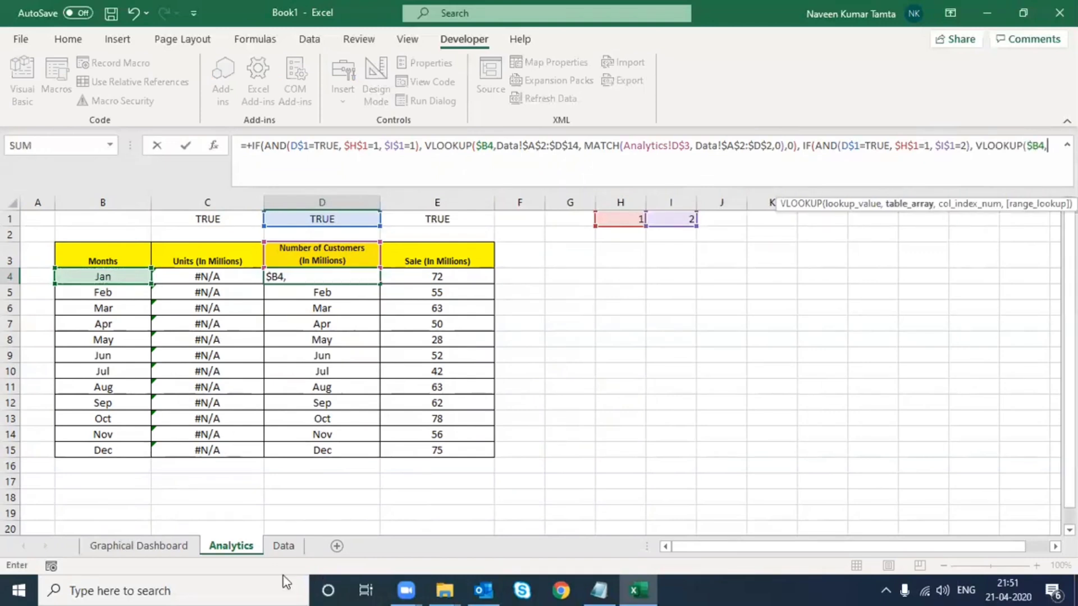
Set the VLOOKUP table array to the absolute USA range Data!$F$2:$I$14.
click(276, 548)
drag(393, 243, 622, 434)
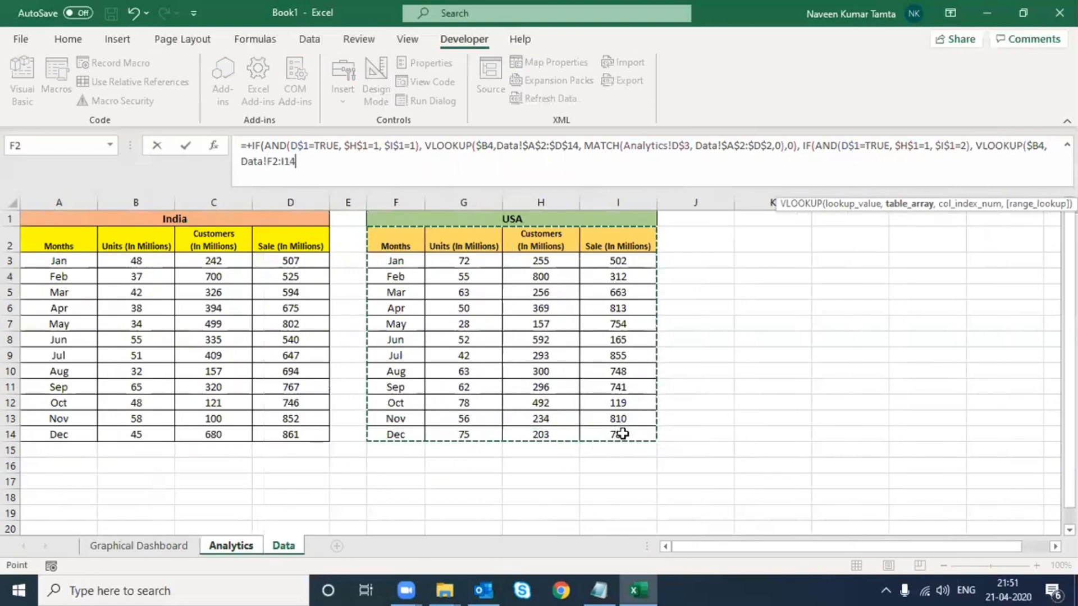
key(F4)
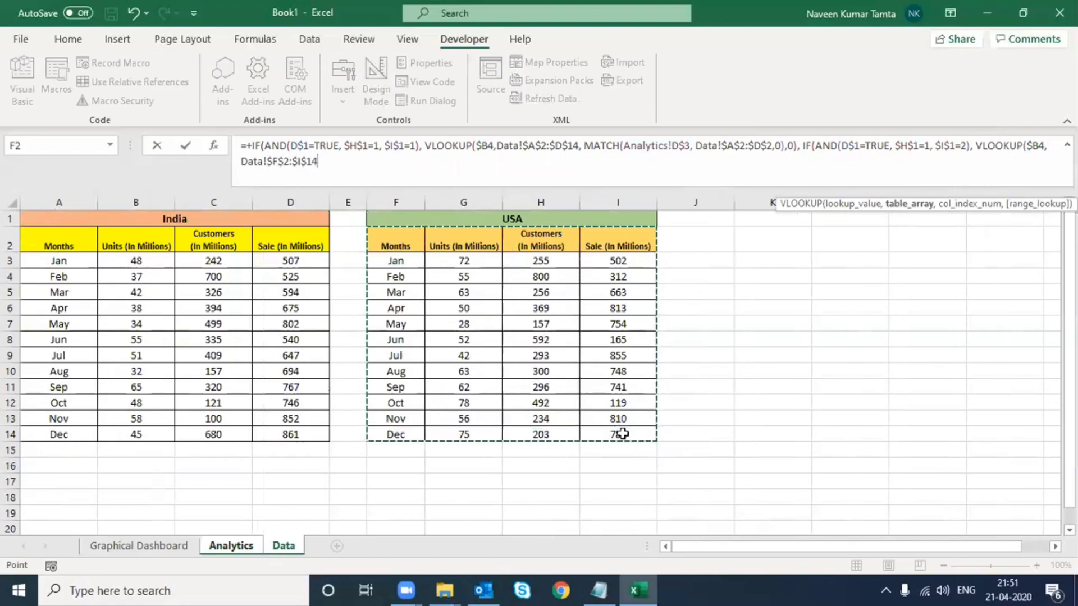
Nest a MATCH as the new VLOOKUP's column index, with Analytics!C$3 as its lookup value.
text(, MATCH()
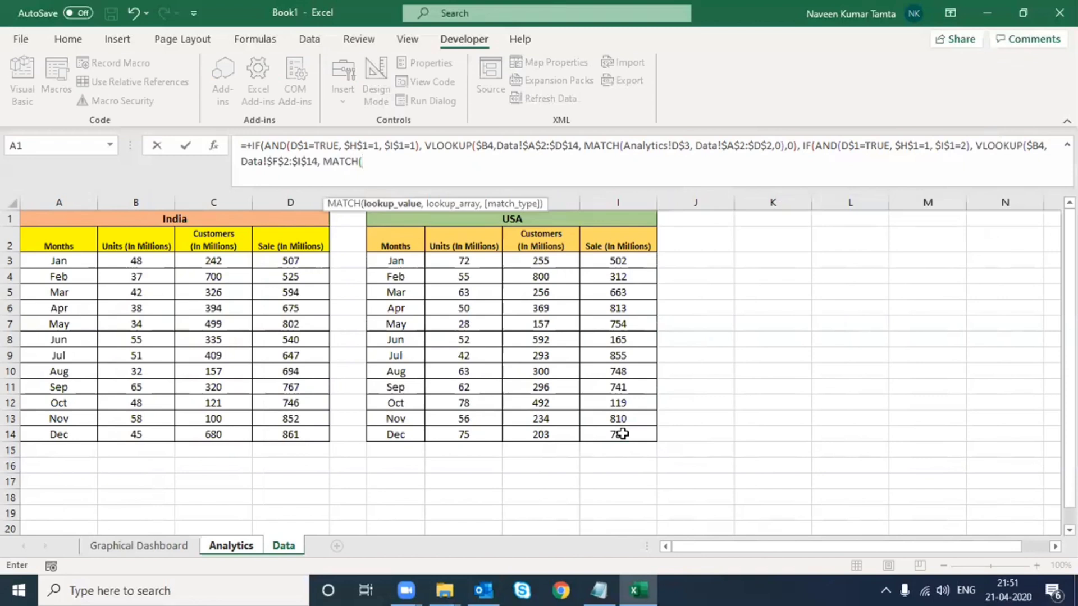
click(231, 546)
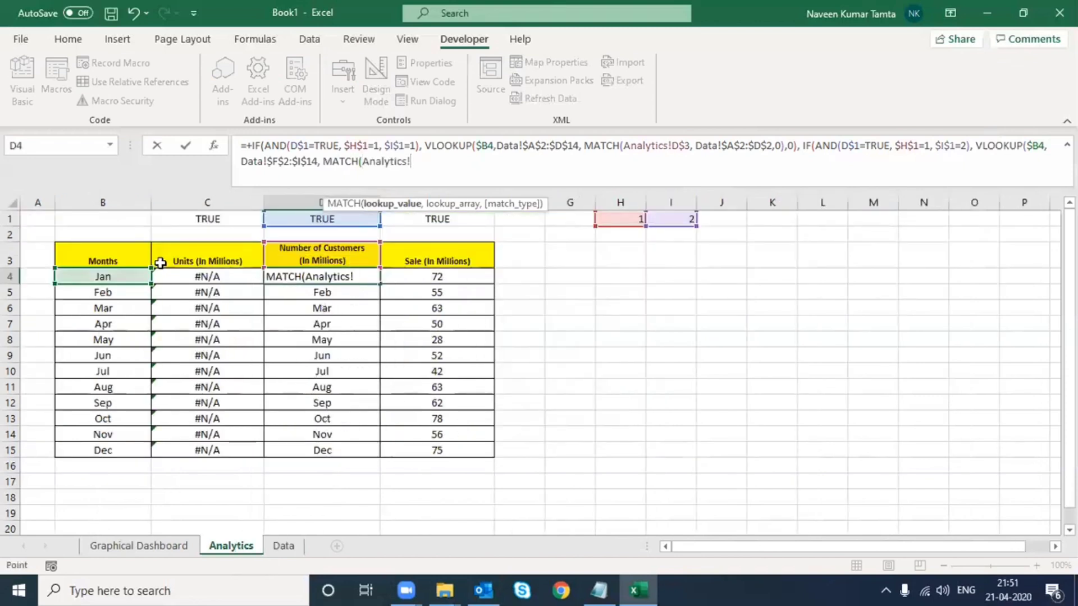
click(179, 258)
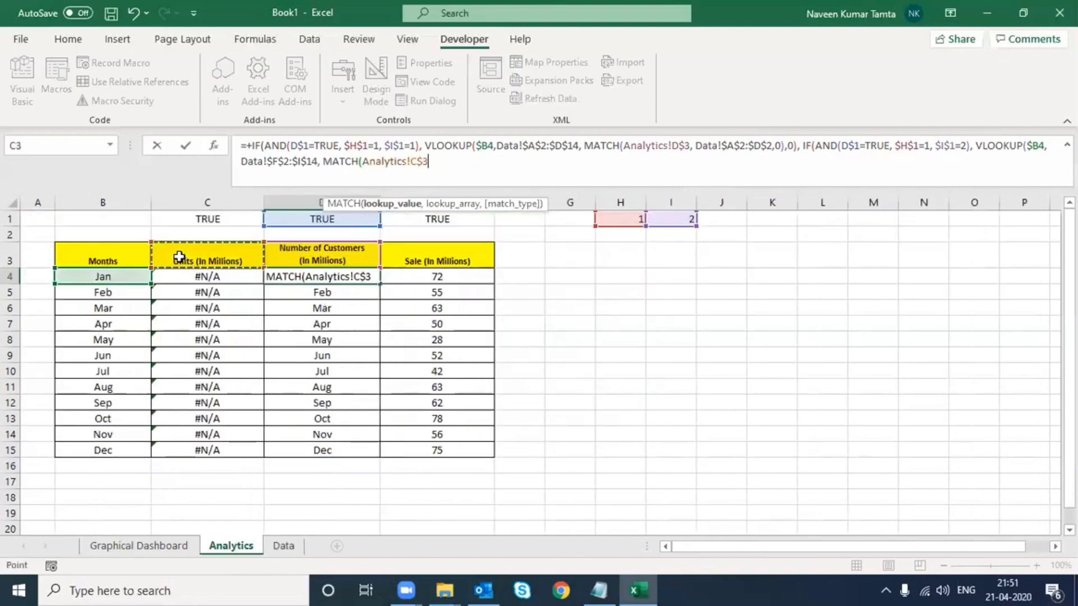
text(,)
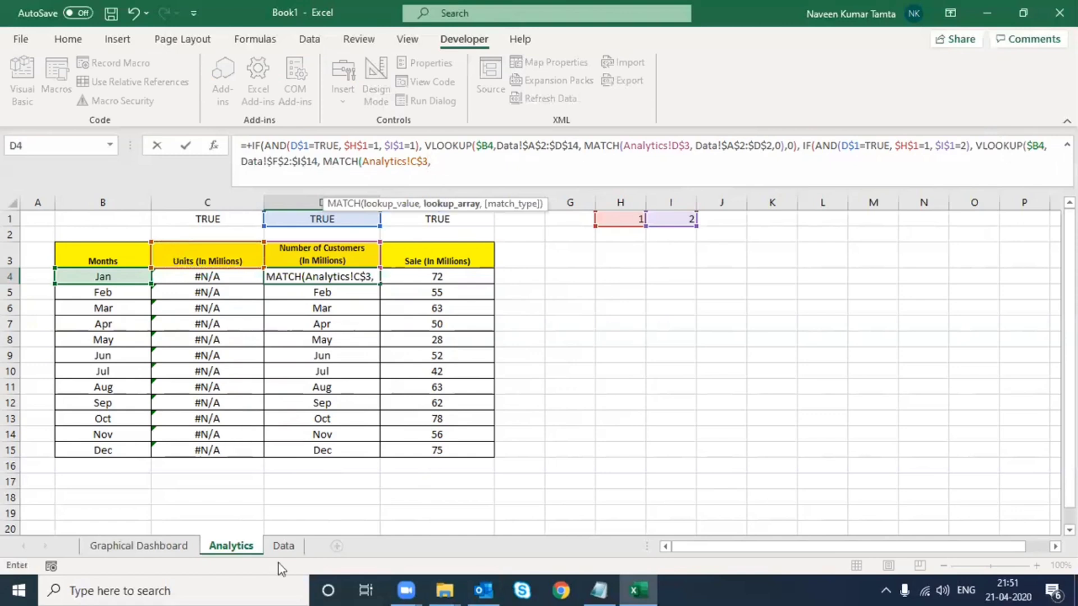
Set the MATCH lookup array to the absolute USA header range Data!$F$2:$I$2.
click(284, 546)
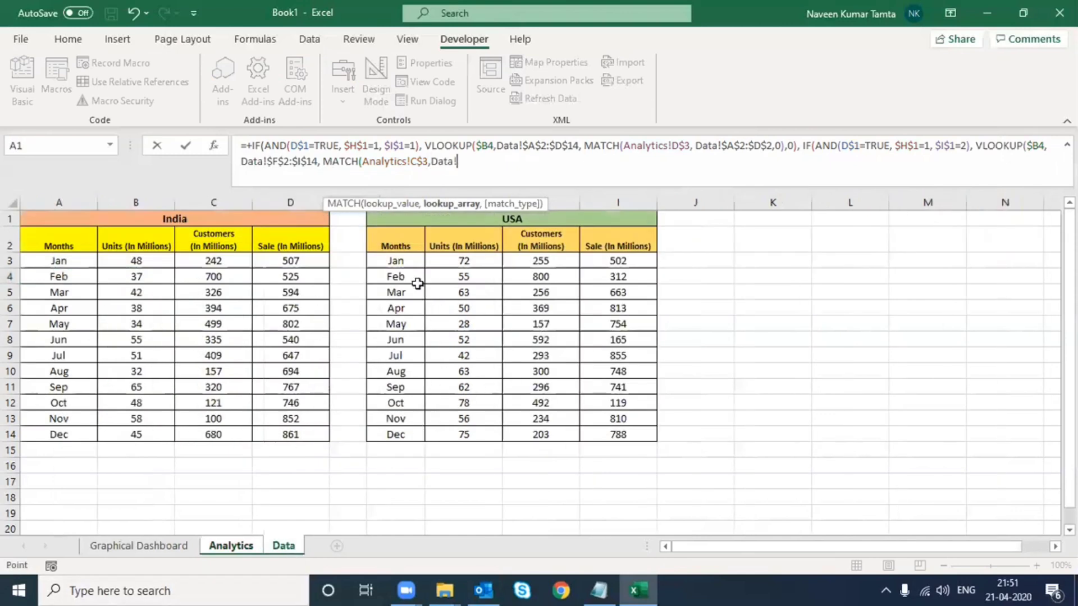
click(402, 249)
key(shift+Right)
key(shift+Right)
key(shift+Right)
key(F4)
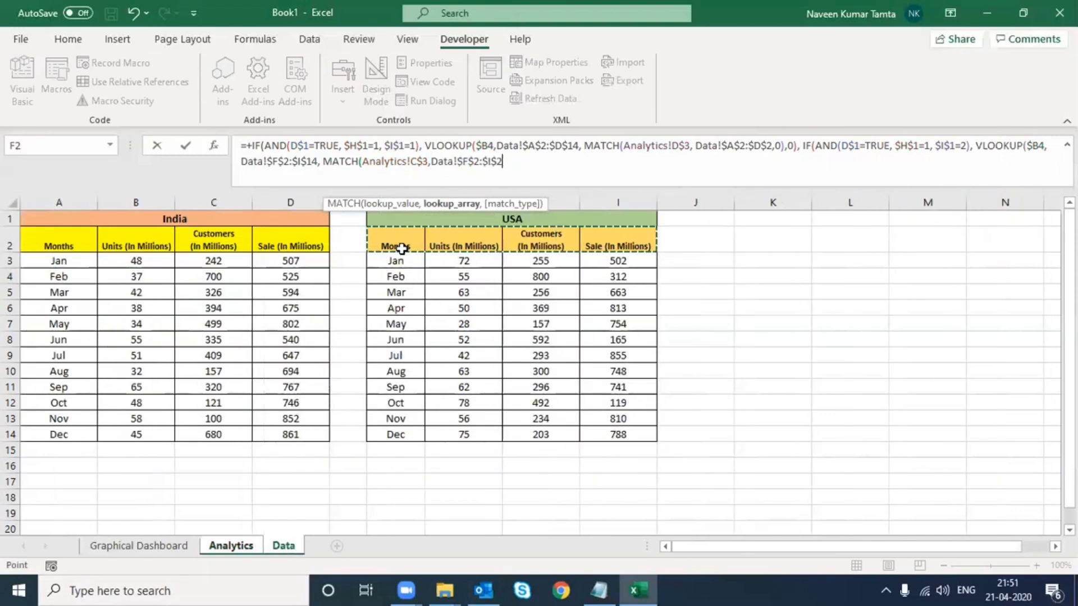
Finish the D4 formula with exact matching in the second MATCH and VLOOKUP and "NA" as the final fallback value.
text(,0))
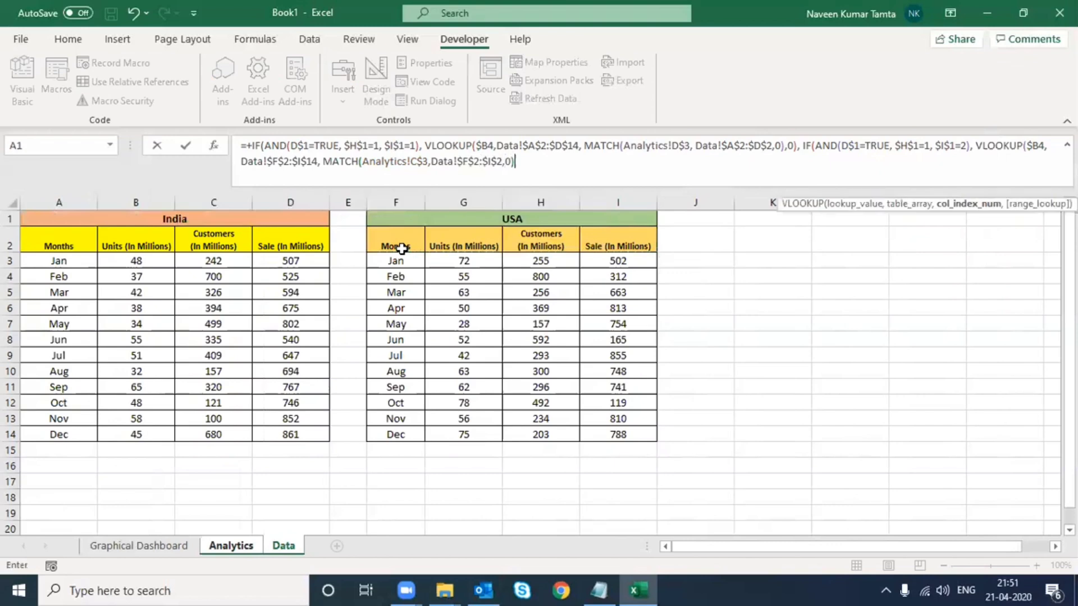
text(,0), )
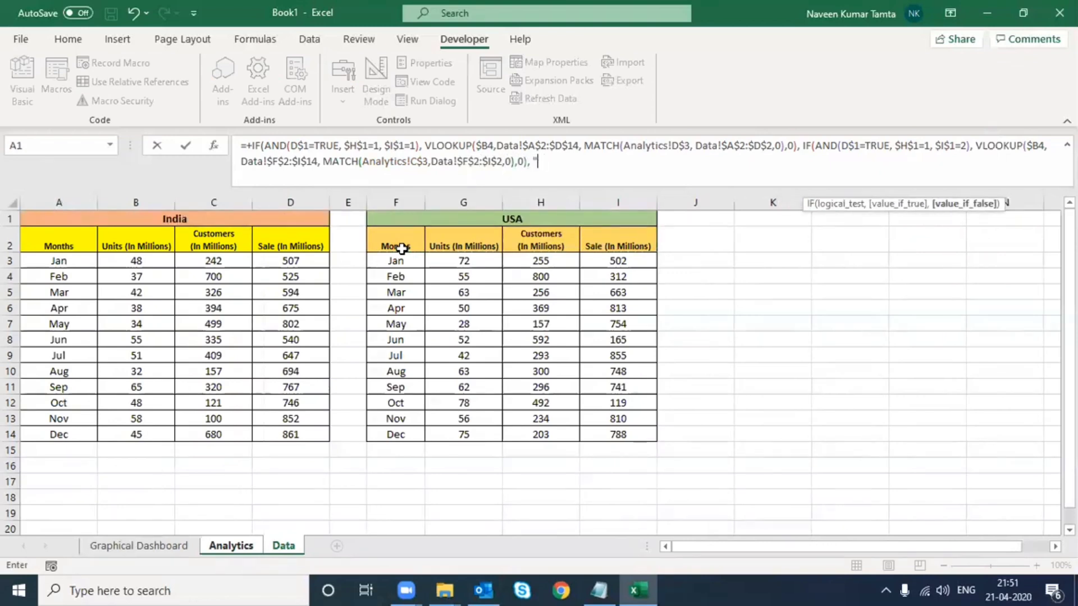
text("NA"))
key(Return)
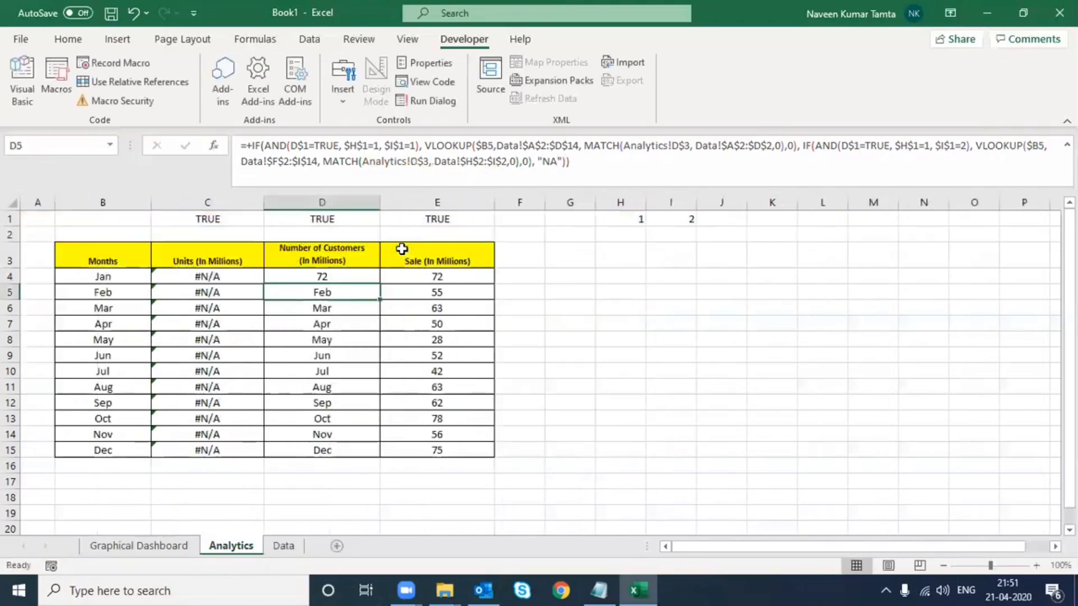
Copy the formula from D4 into C4.
key(ctrl+c)
key(Left)
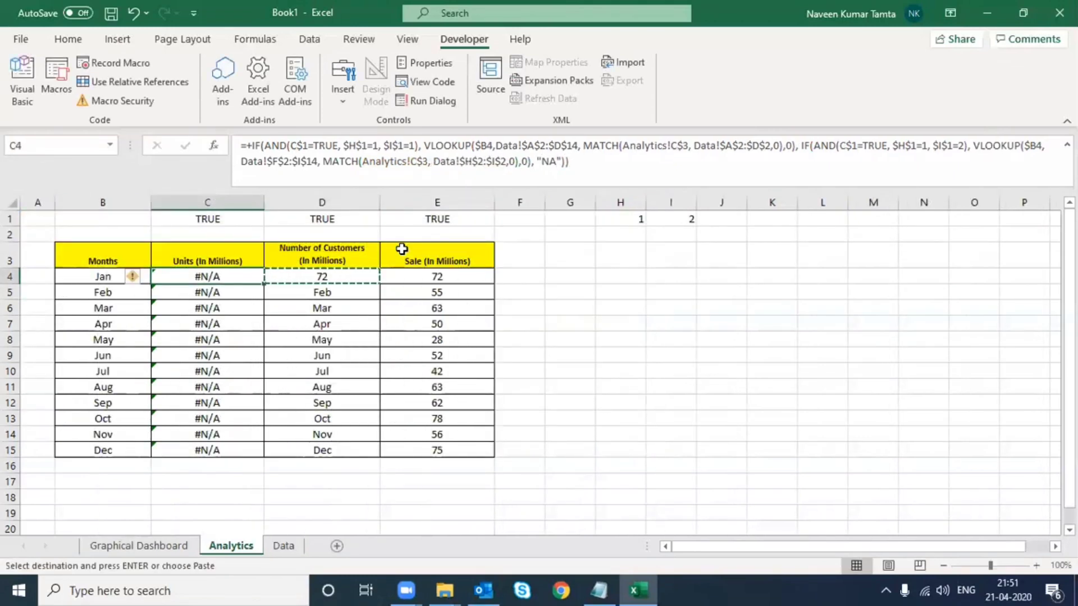
key(ctrl+alt+v)
key(Return)
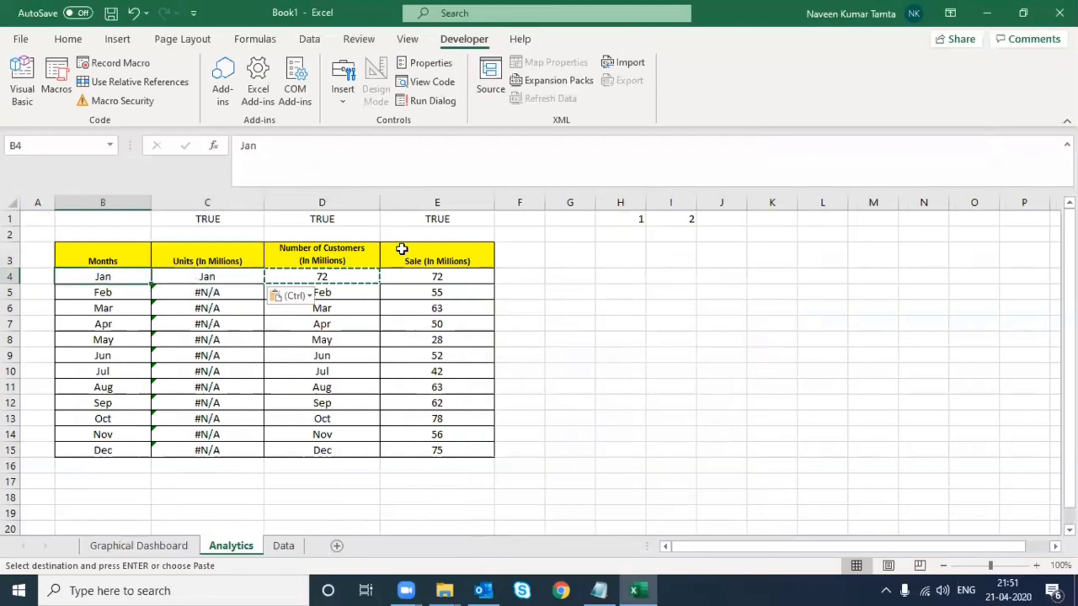
Fill the copied formula down and across the table through E15.
key(ctrl+shift+Down)
key(shift+Right)
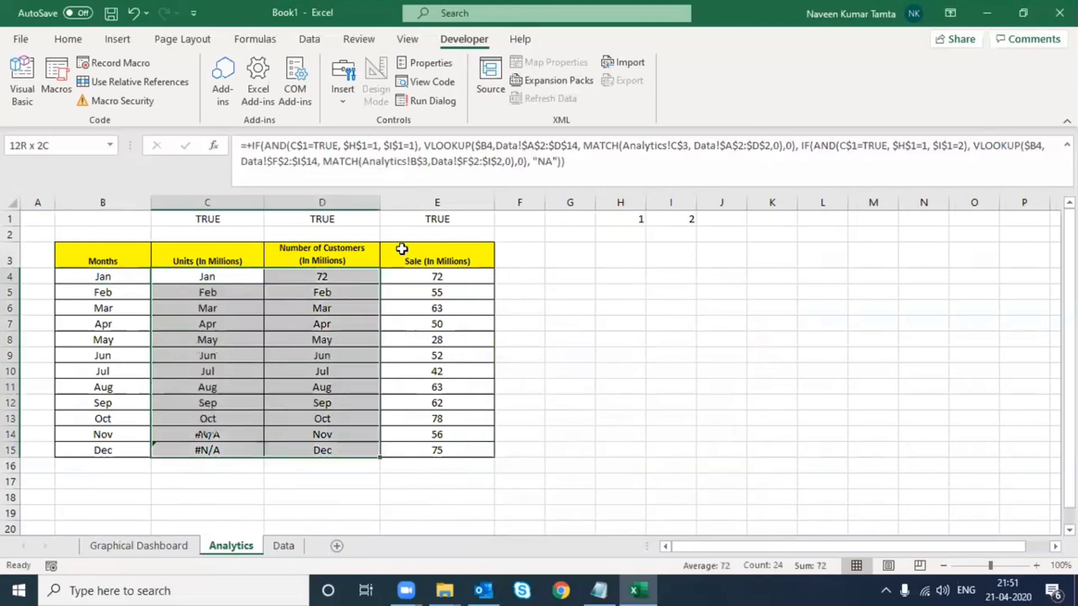
key(shift+Right)
key(Return)
key(Left)
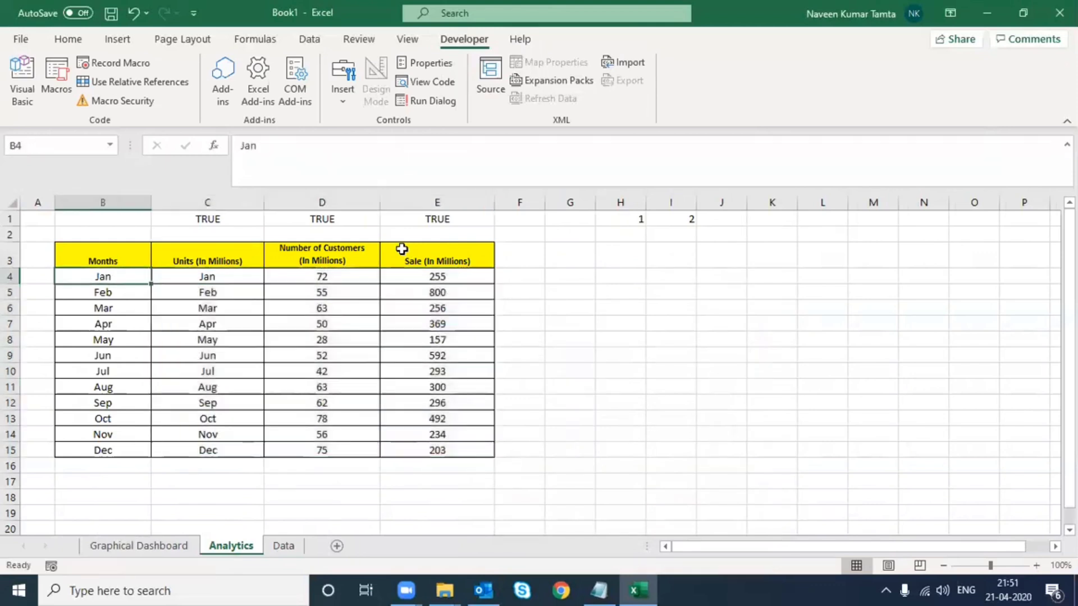
Correct C4's formula so the second MATCH looks up Analytics!C$3 for the USA data.
key(Right)
key(Left)
key(Right)
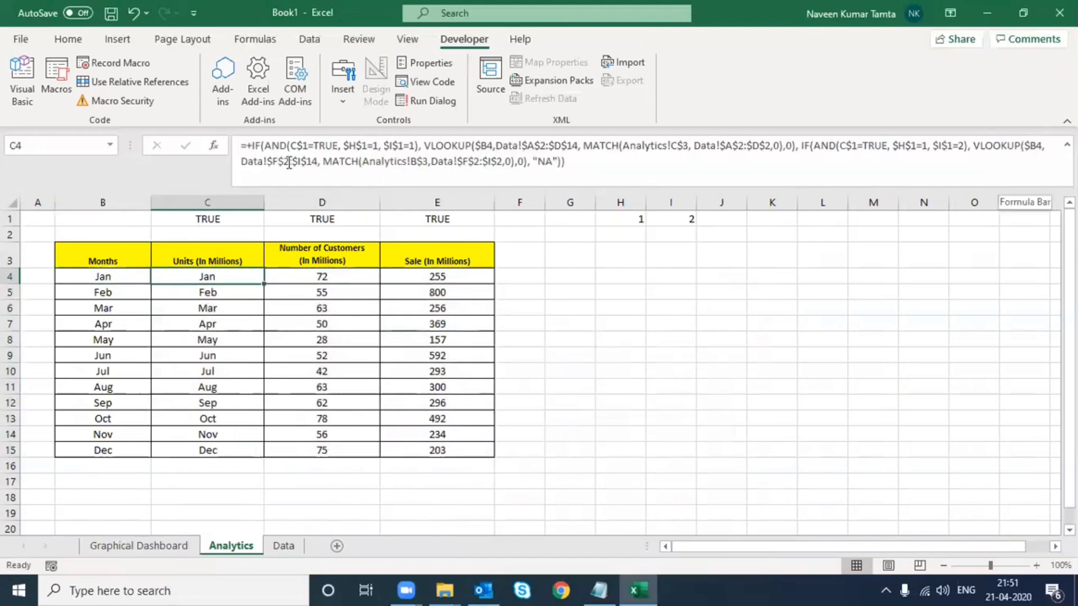
click(1036, 151)
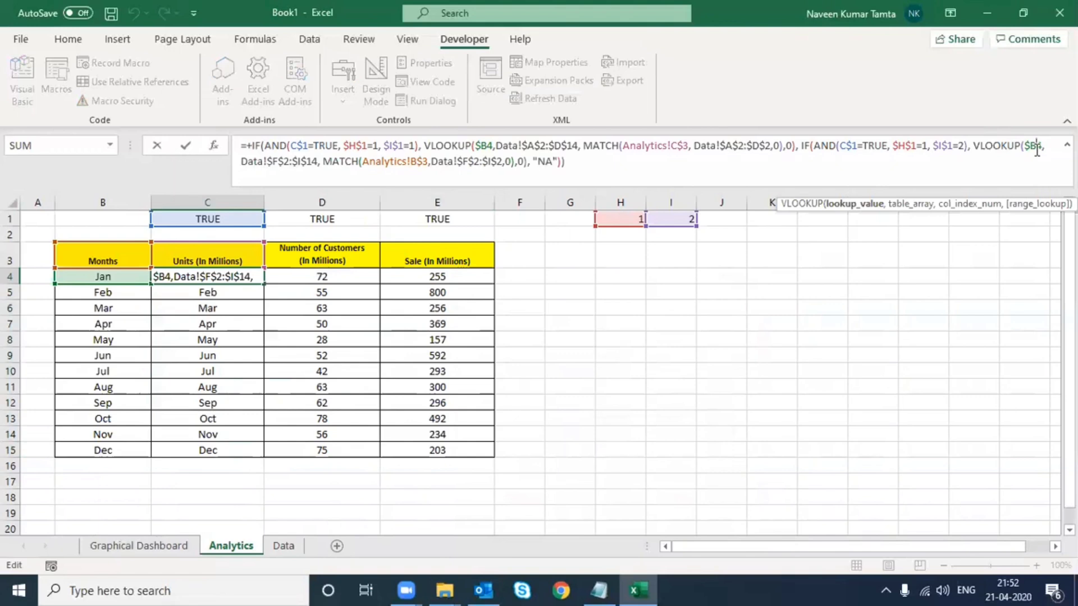
key(Right)
key(Right)
key(Right)
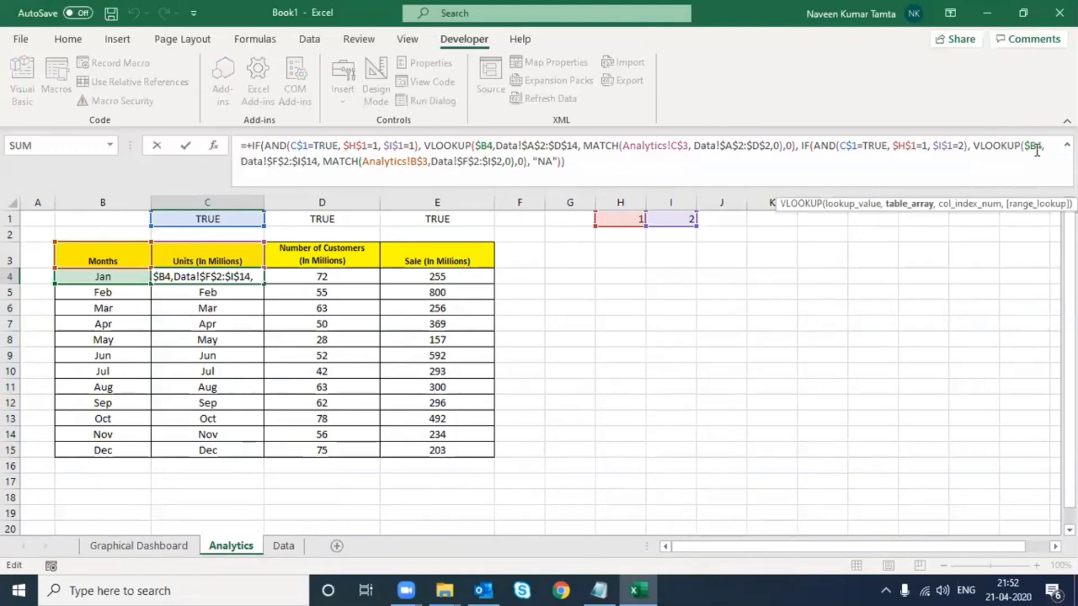
key(Right)
key(Right)
key(Right)
key(Right)
key(Right)
key(Right)
key(Right)
key(Right)
key(Right)
key(Right)
key(Right)
key(Right)
key(Right)
key(Right)
key(Right)
key(Right)
key(Right)
key(Right)
key(Right)
key(Right)
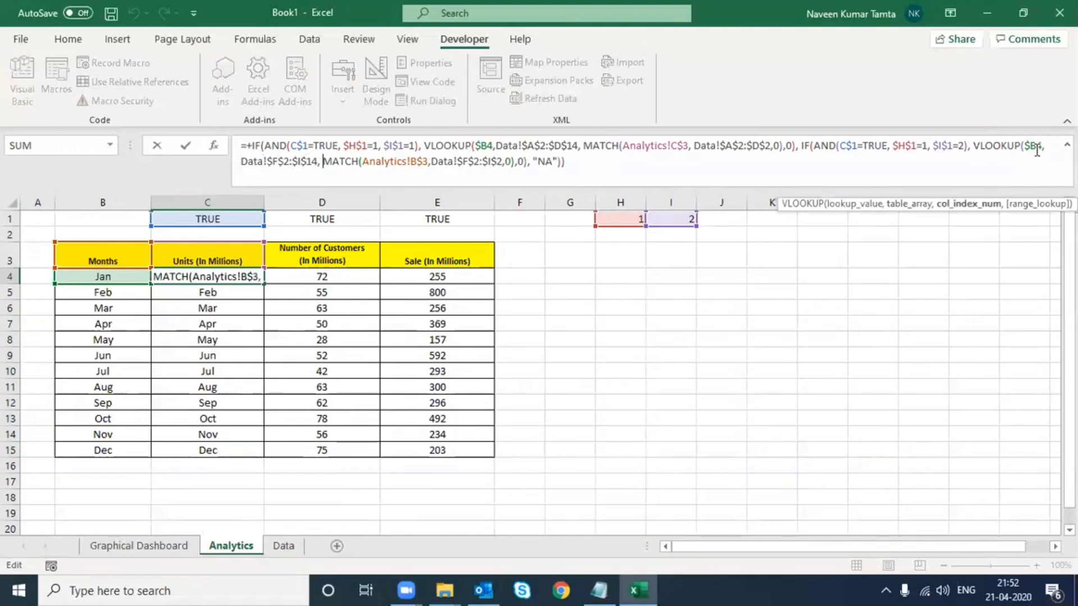
key(BackSpace)
text(C)
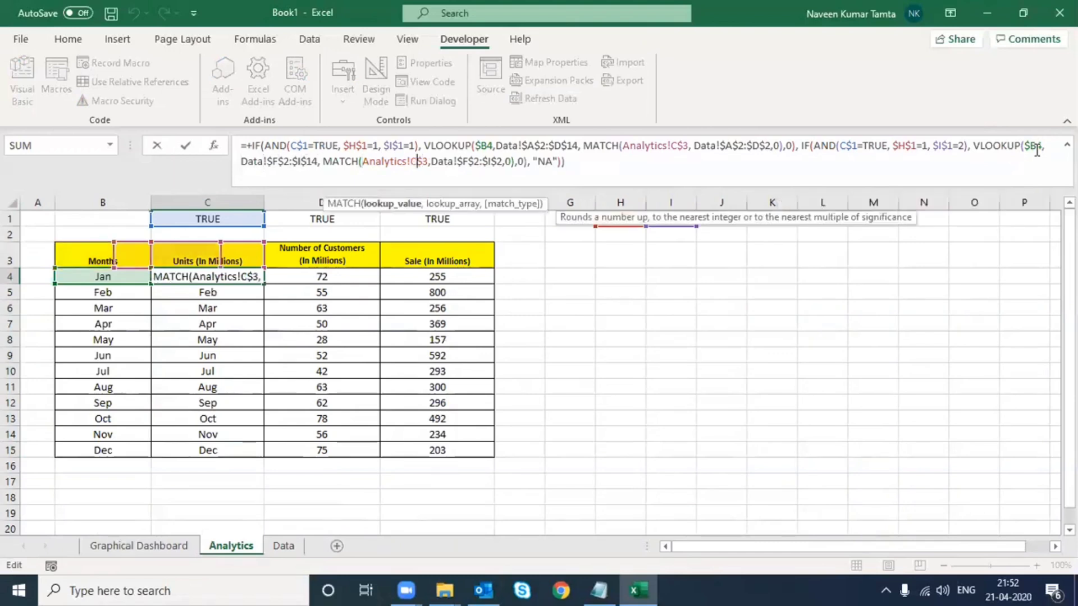
key(Return)
Fill the corrected C4 formula down to row 15 and right to column E.
key(Up)
key(ctrl+shift+Down)
key(ctrl+d)
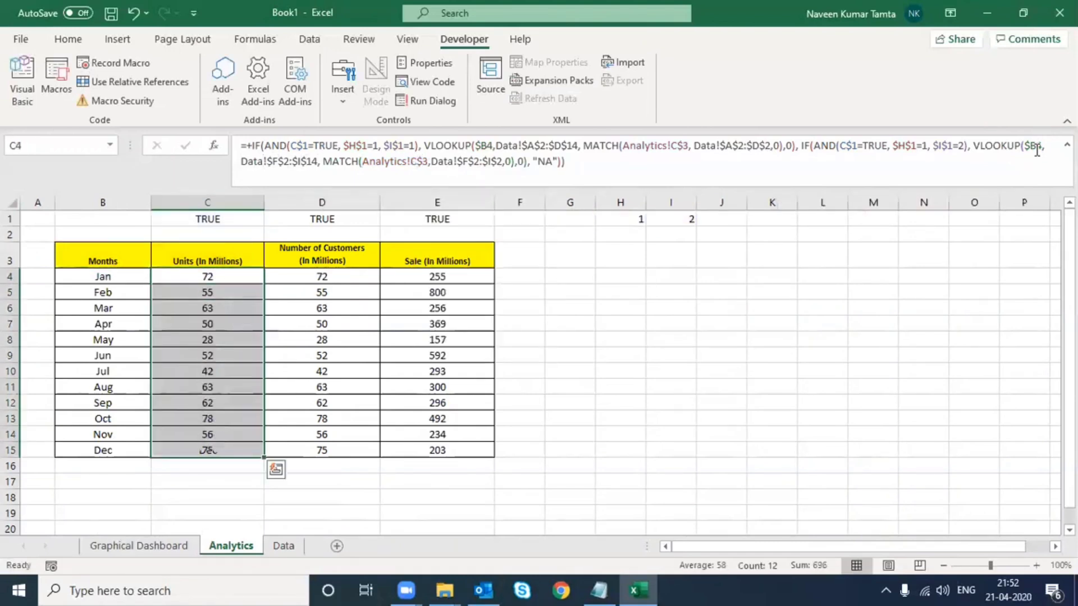
key(ctrl+shift+Right)
key(ctrl+r)
key(Left)
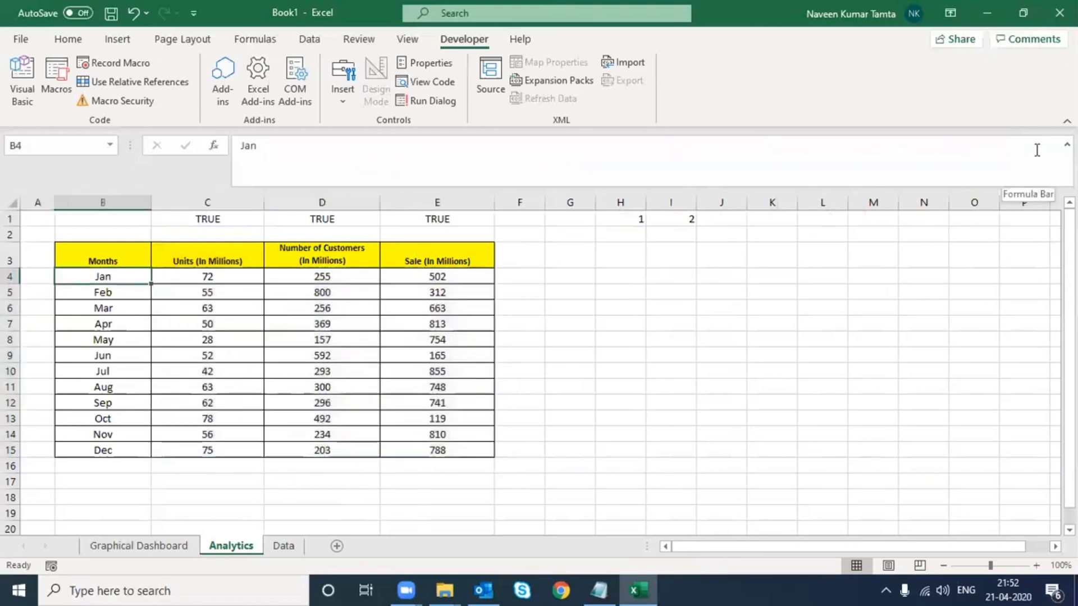
key(Right)
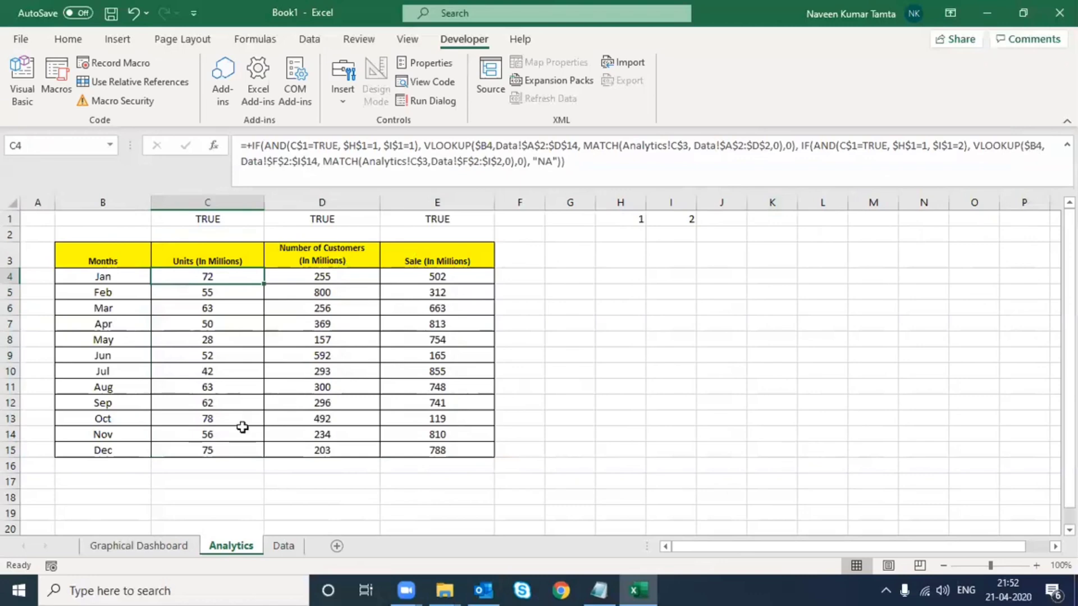
Capture the Analytics table's header and first months of USA figures with Snipping Tool, and minimise the snip.
click(134, 550)
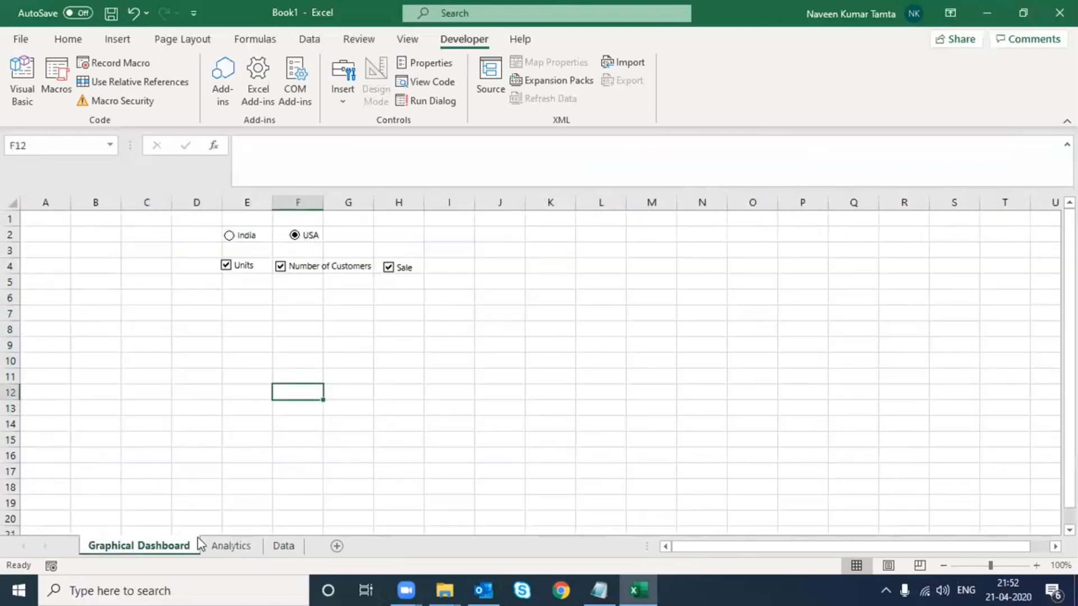
click(218, 547)
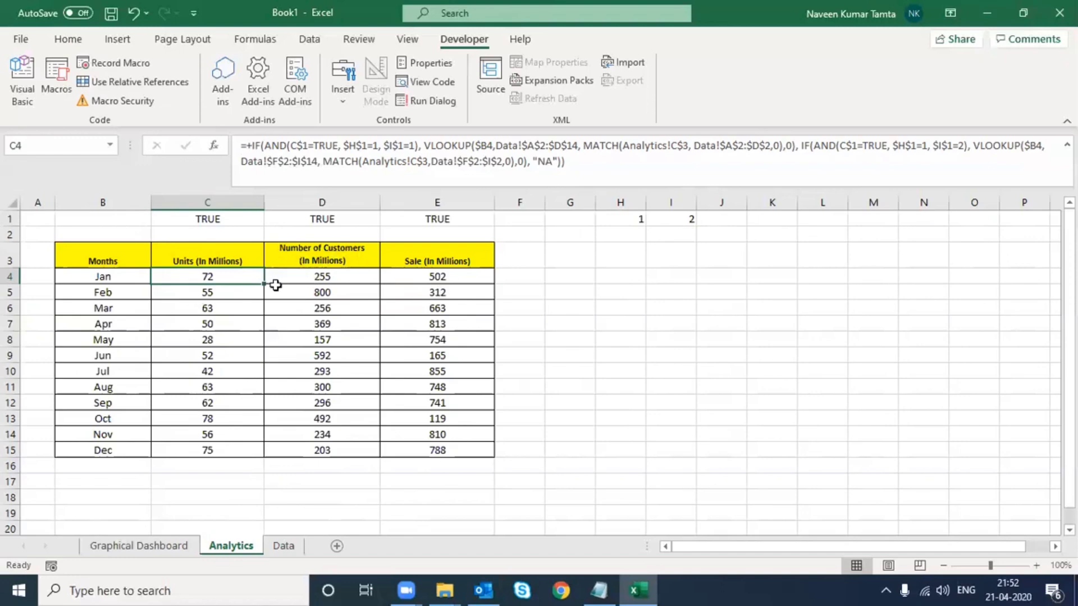
click(181, 589)
text(not)
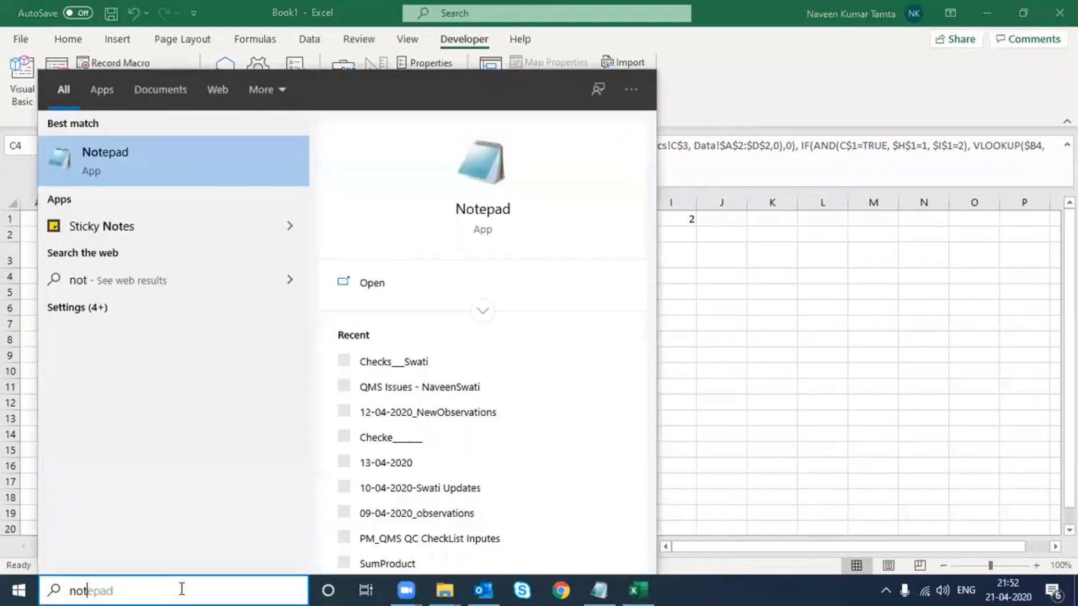
key(BackSpace)
key(BackSpace)
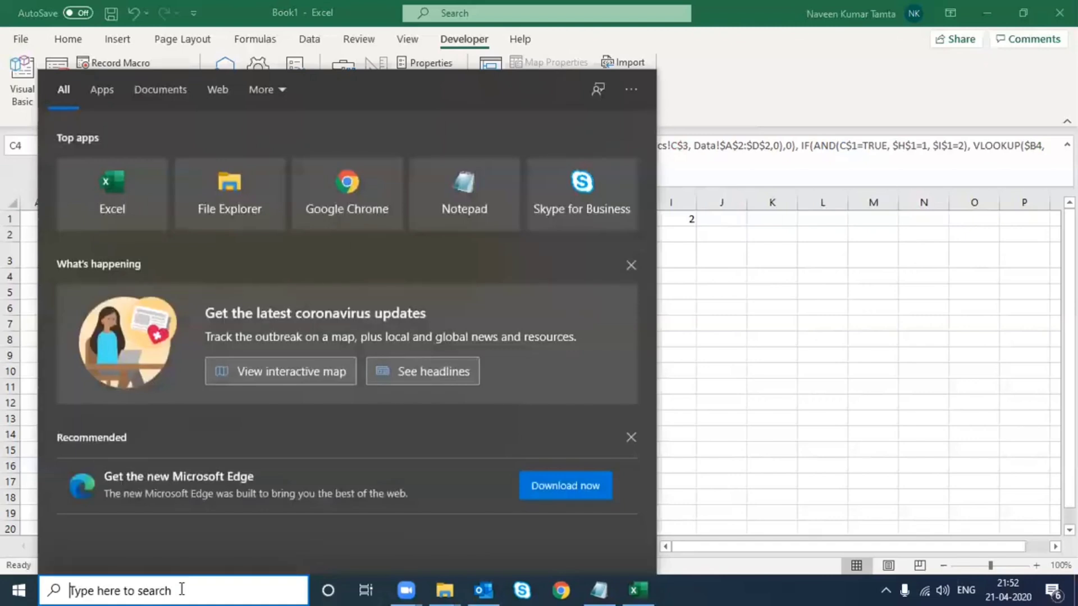
text(sni)
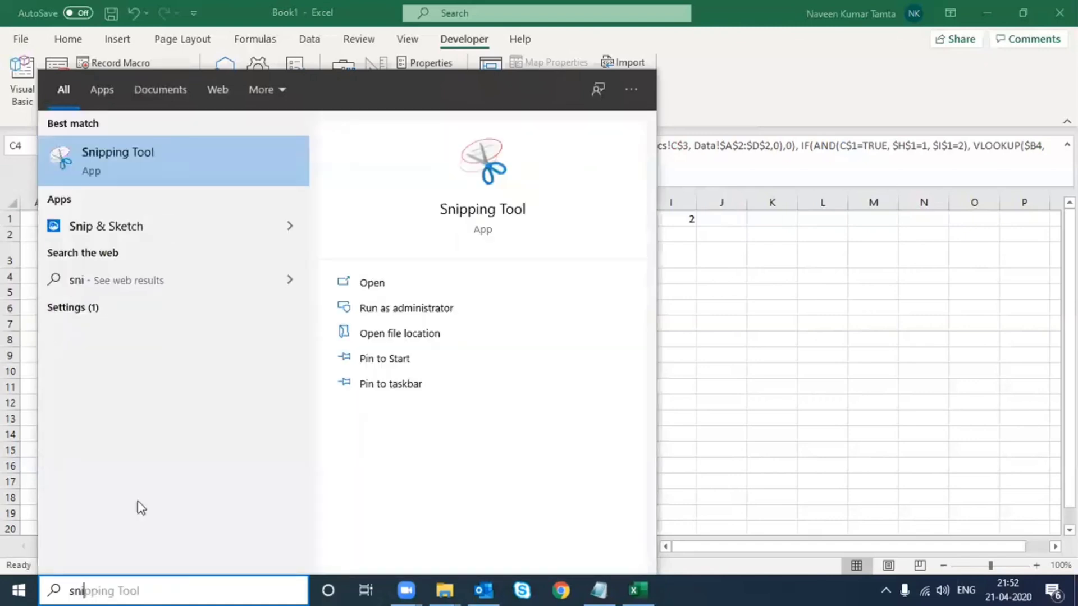
click(151, 161)
click(151, 561)
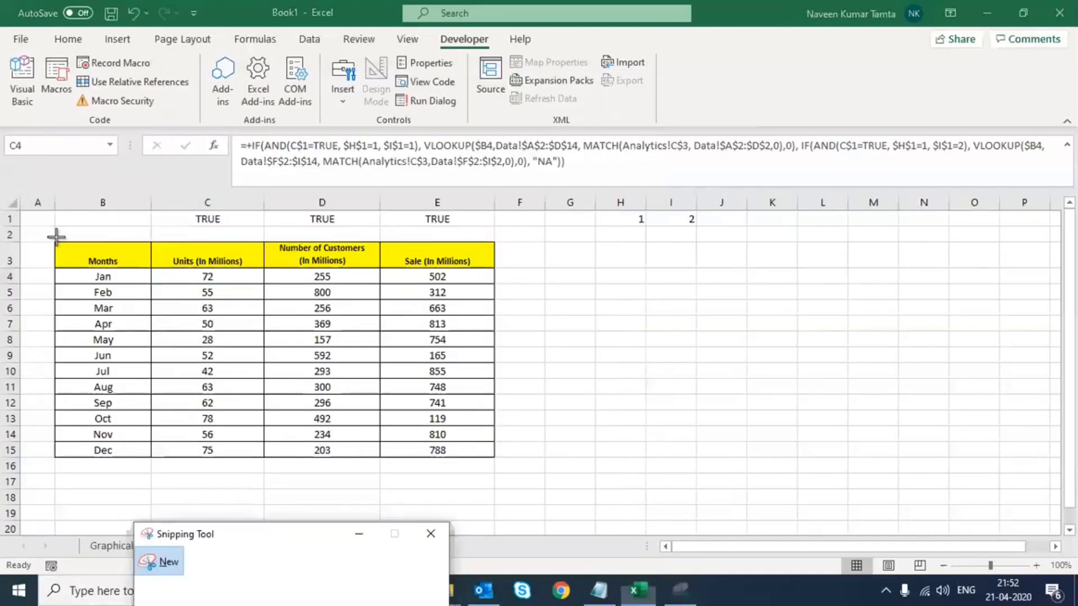
drag(37, 219, 575, 362)
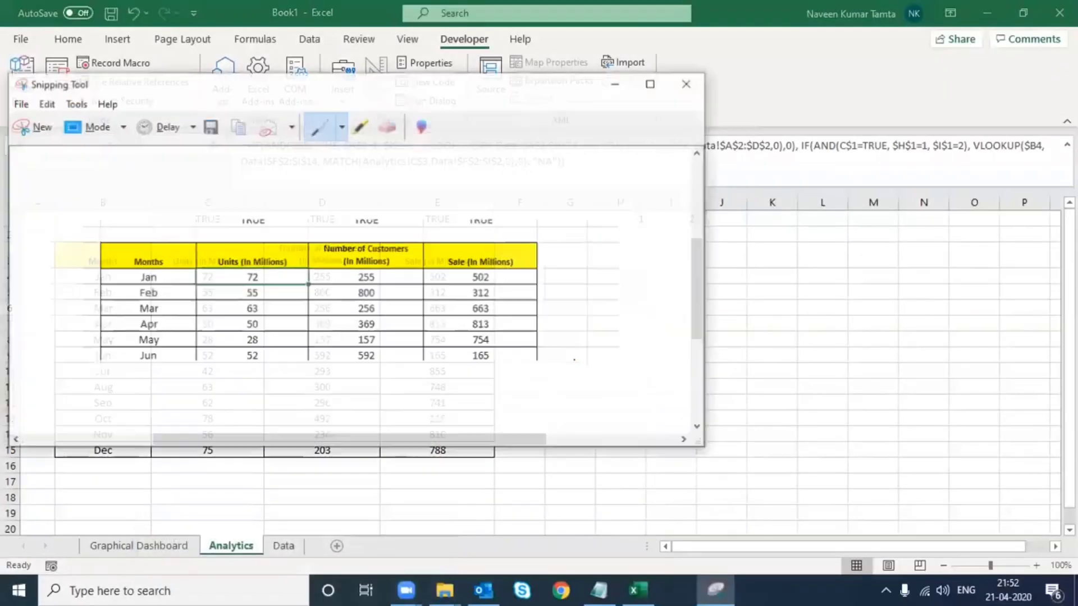
click(616, 87)
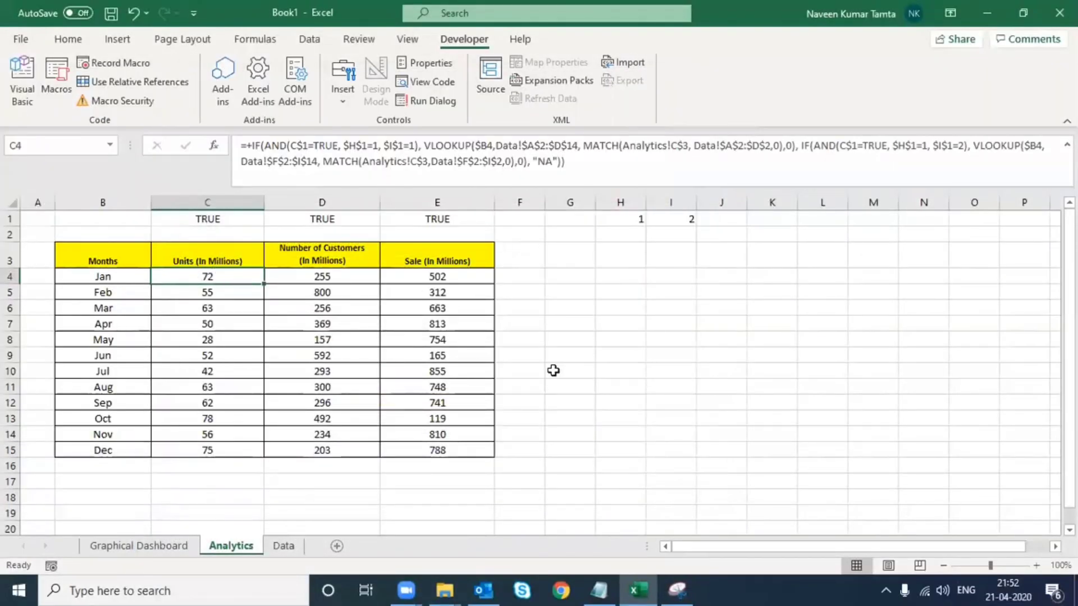
Select the India option on the Graphical Dashboard sheet and return to the Analytics sheet.
click(151, 549)
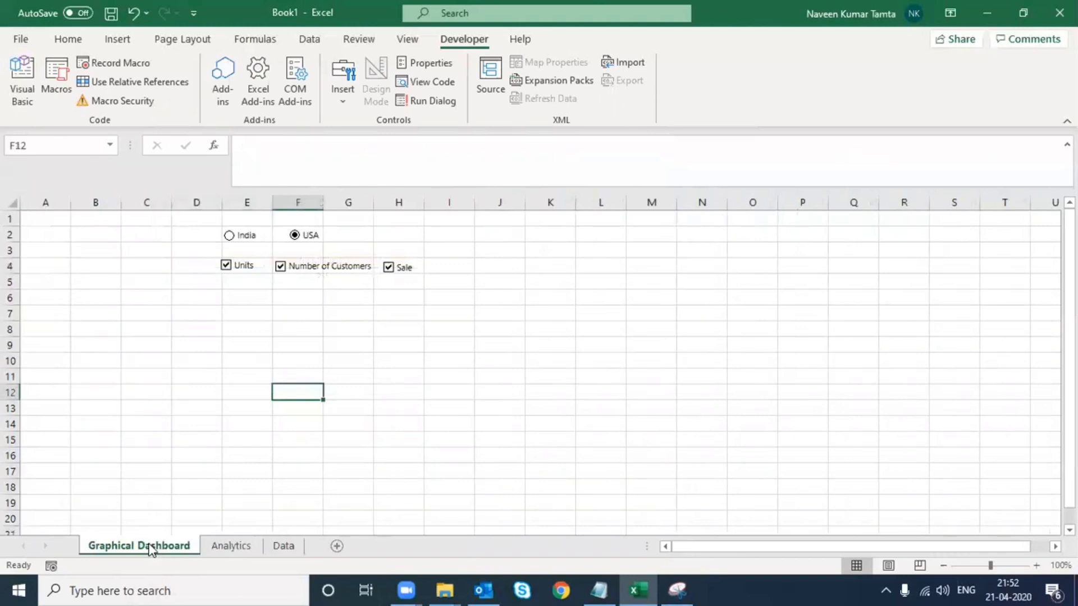
click(230, 235)
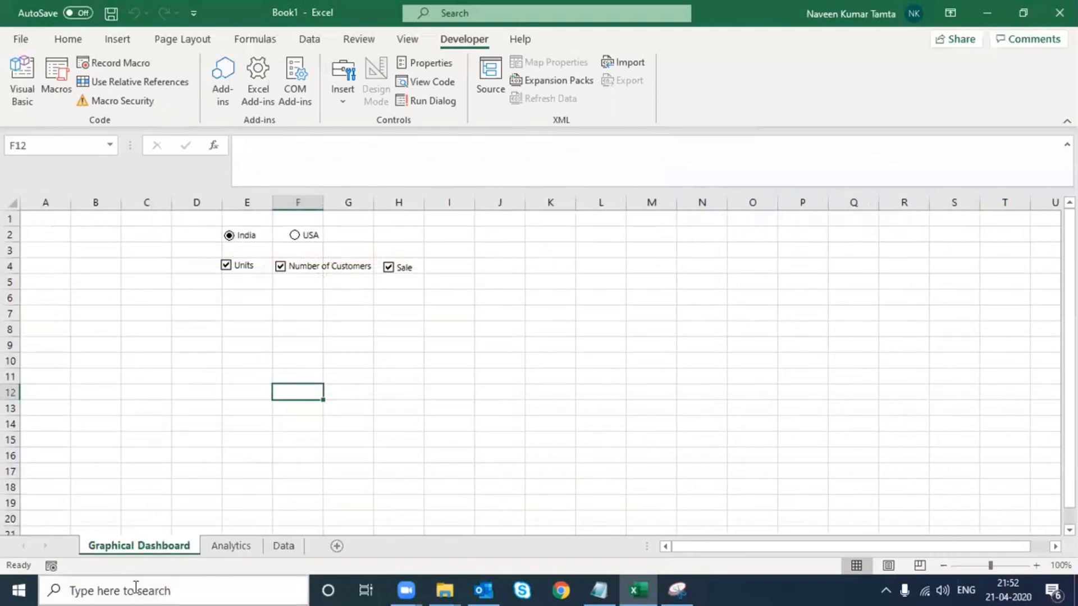
click(233, 544)
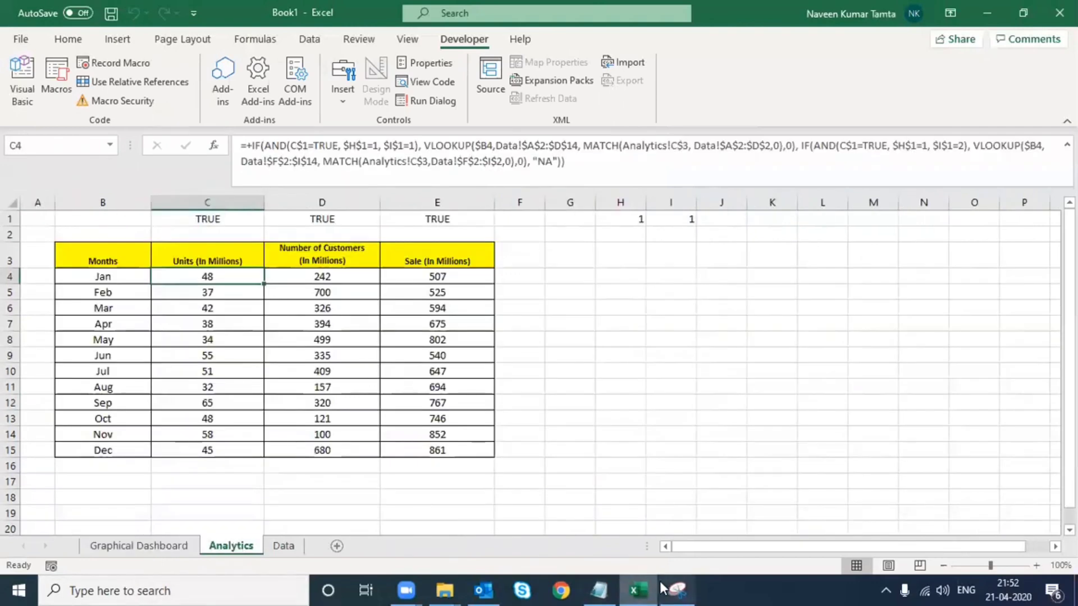
Place the USA snip beside the Analytics table and circle its January units, customers and sale values for comparison.
click(680, 589)
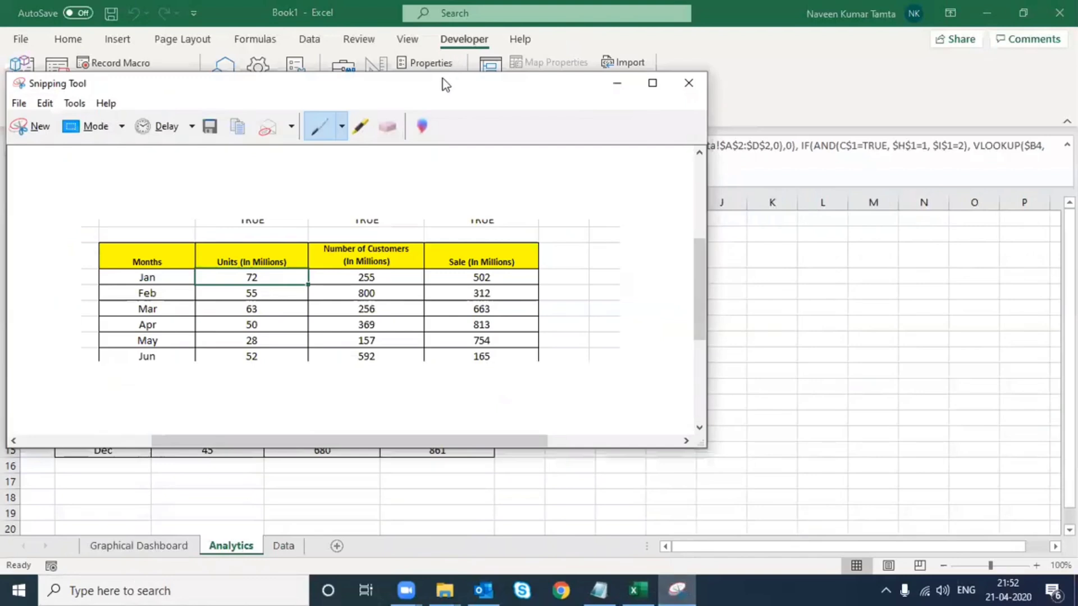
drag(540, 83, 933, 96)
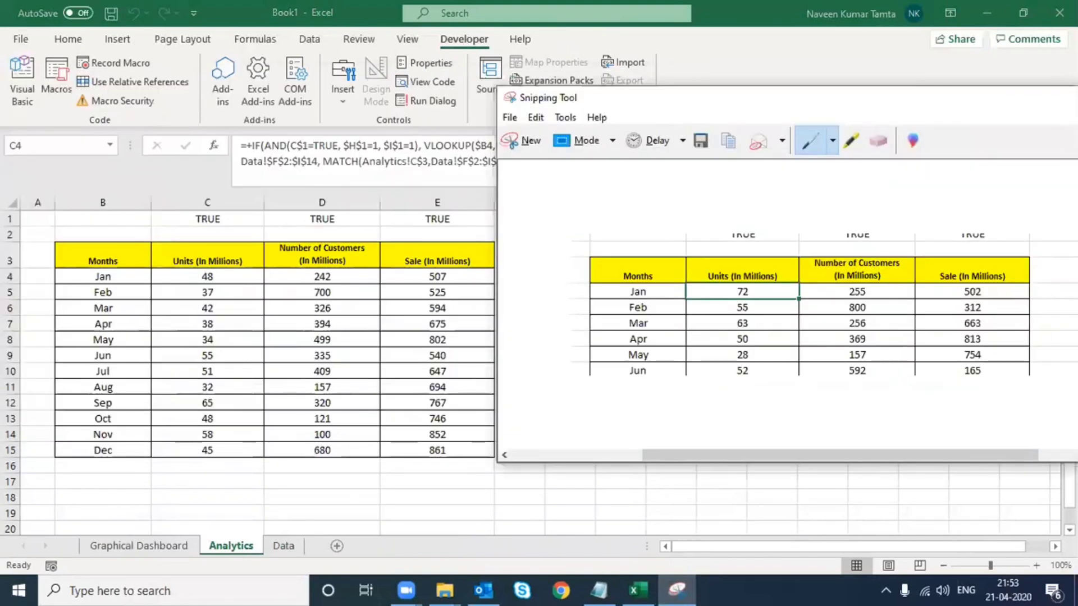
mouse_move(724, 288)
mouse_down()
mouse_move(746, 315)
mouse_move(726, 289)
mouse_up()
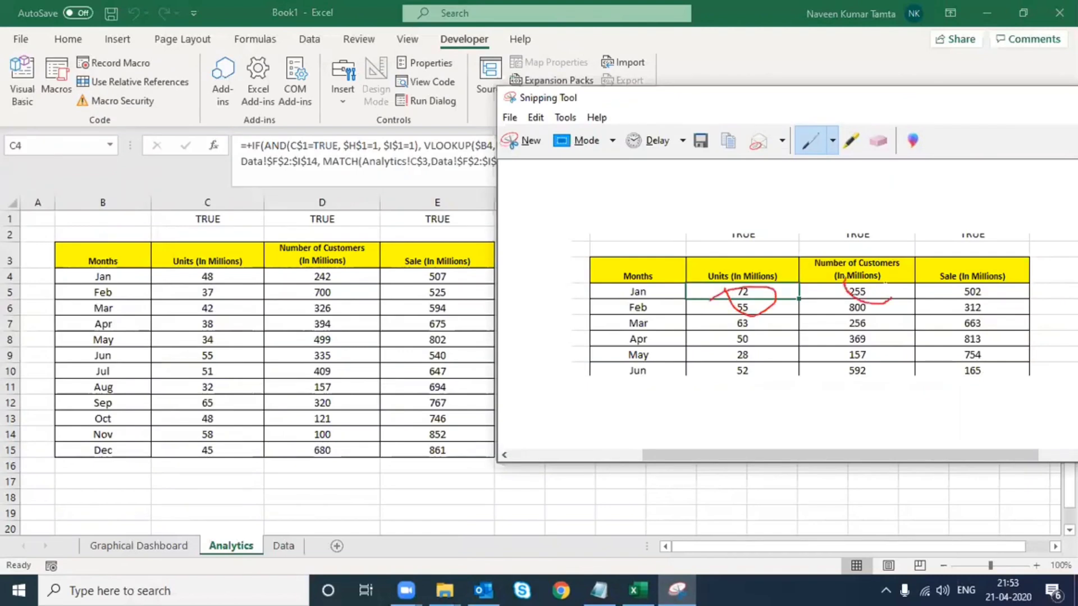
drag(891, 301, 834, 264)
mouse_move(949, 286)
mouse_down()
mouse_move(969, 255)
mouse_move(941, 278)
mouse_up()
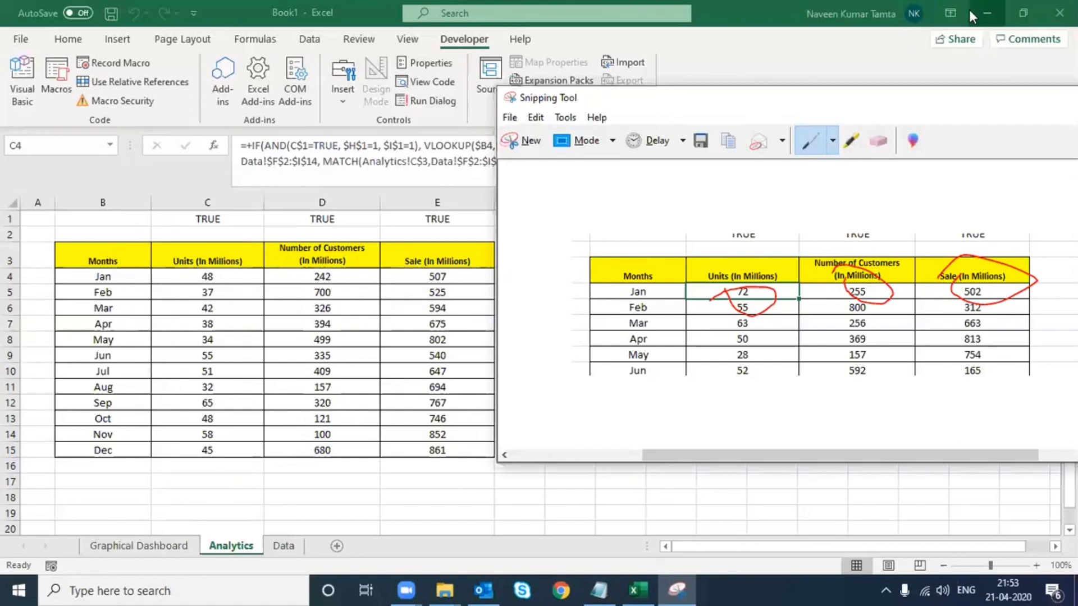
Close Snipping Tool and discard the annotated snip.
drag(832, 104, 555, 95)
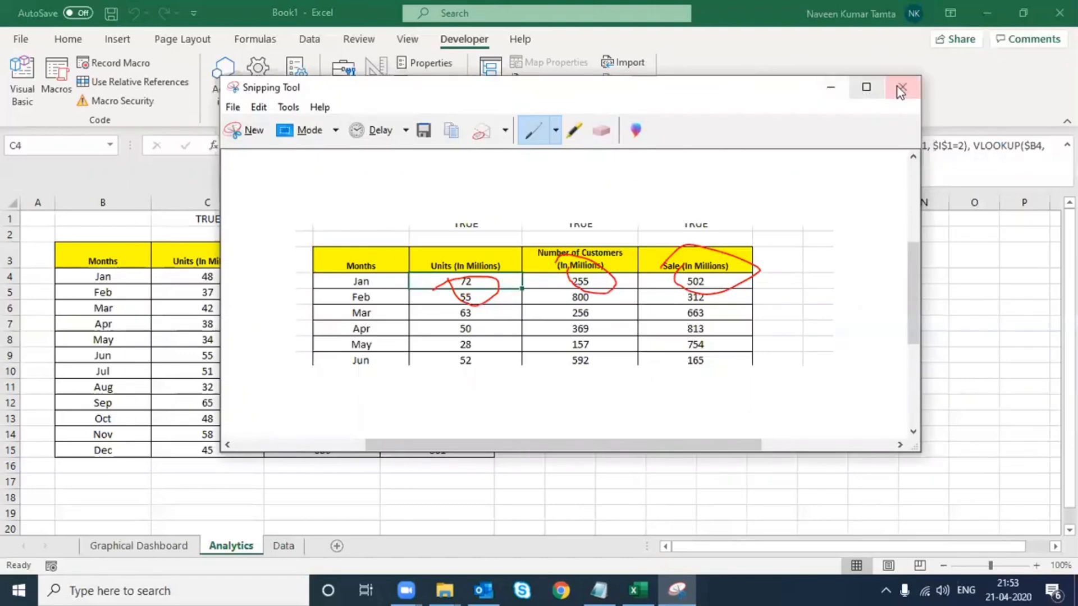
click(898, 87)
click(632, 282)
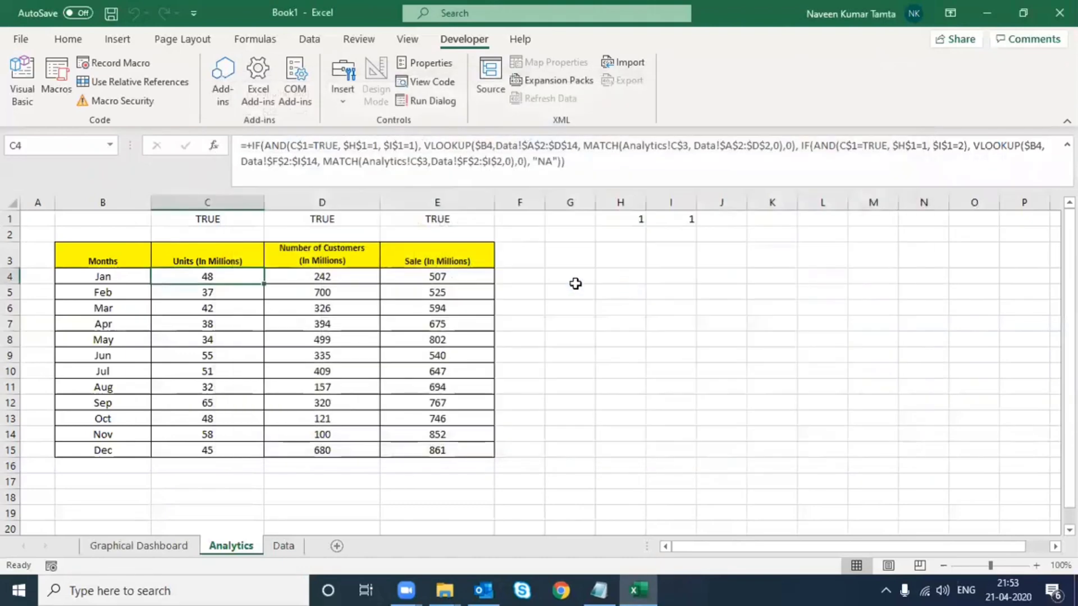
click(169, 546)
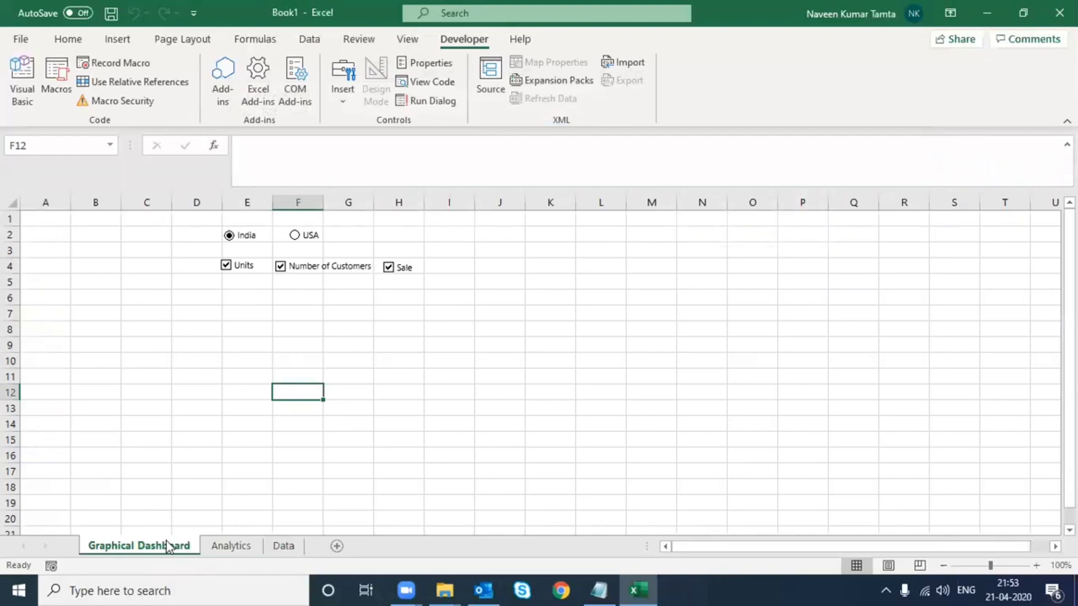
click(257, 531)
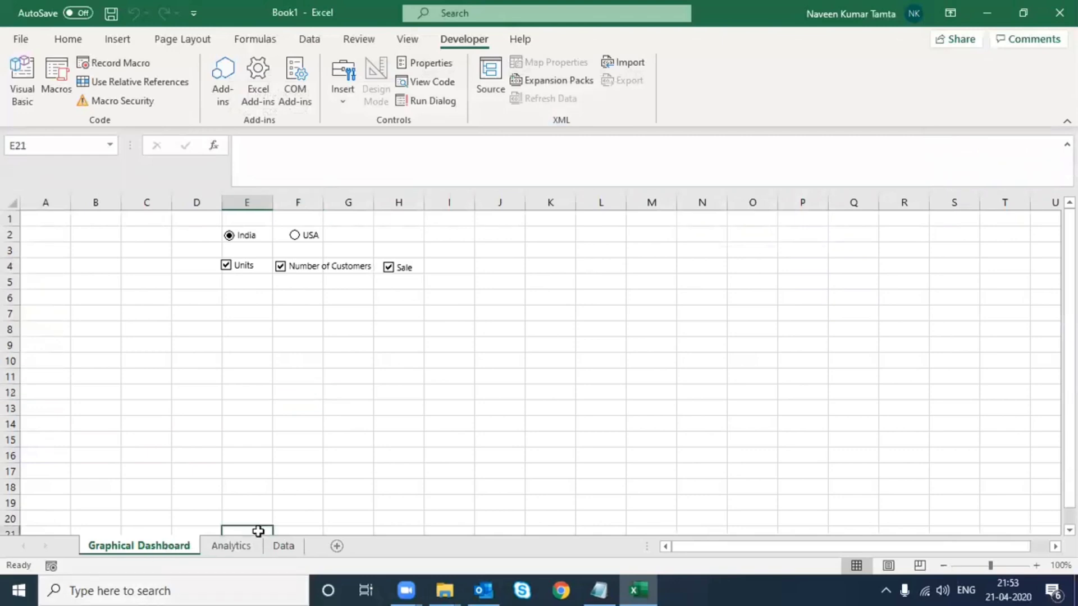
click(256, 544)
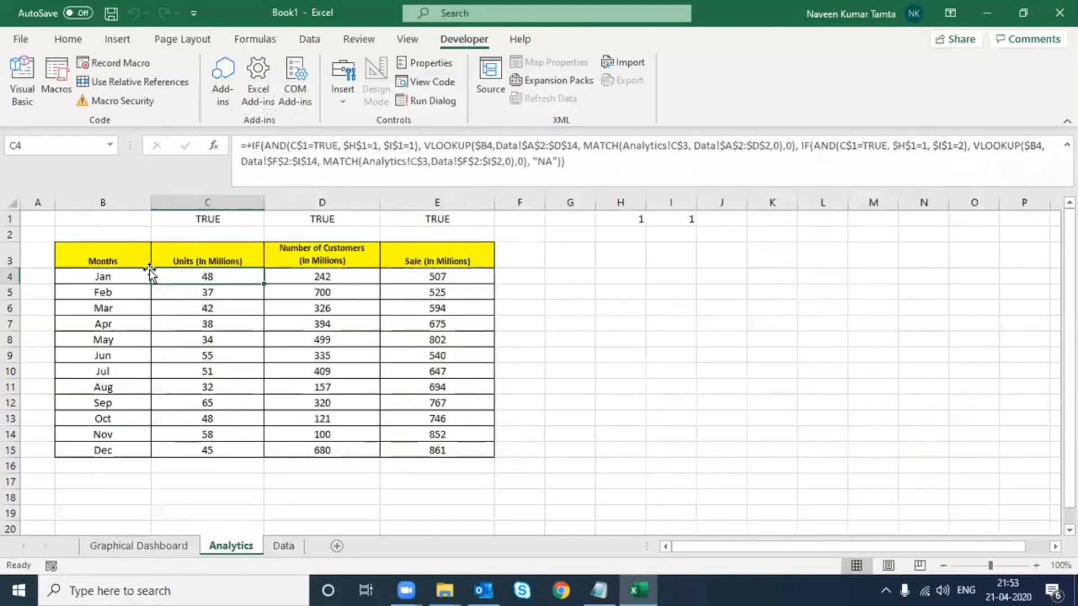
Select the whole Analytics table, including its header row.
click(130, 260)
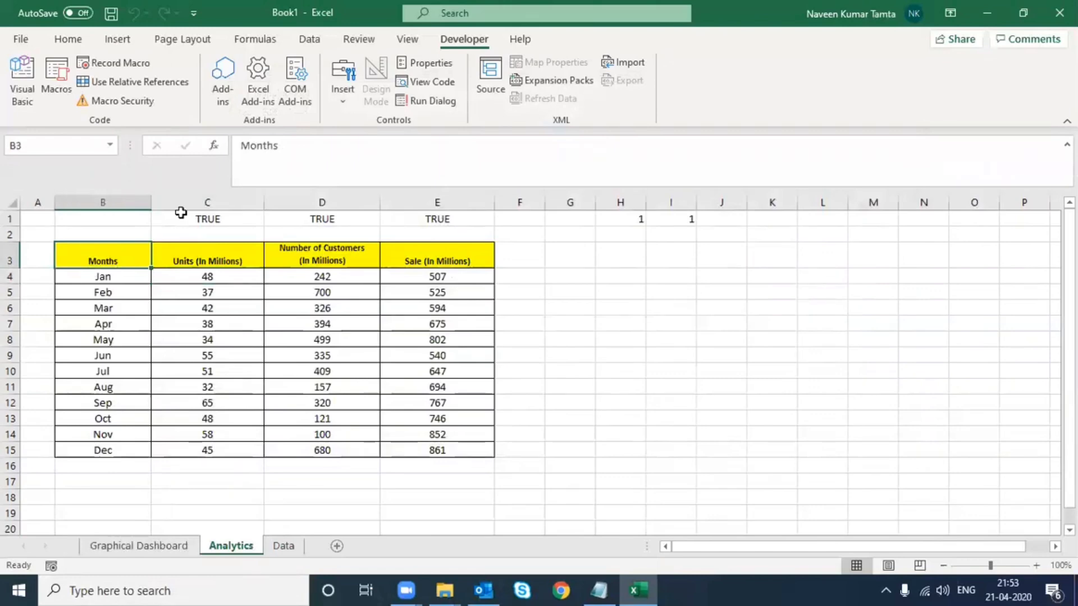
key(ctrl+a)
key(alt+i)
key(h)
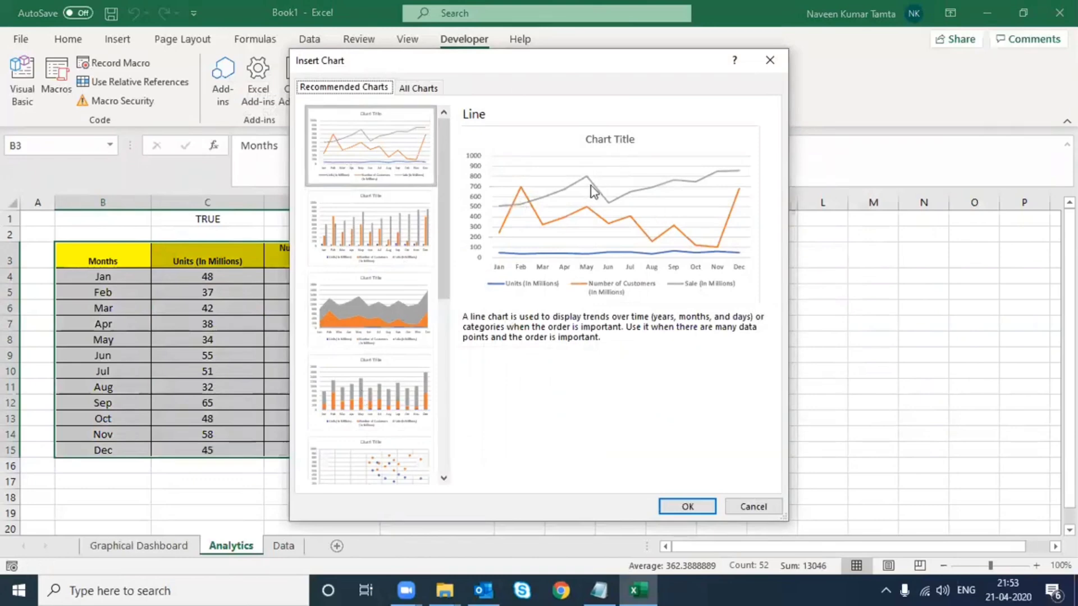
click(772, 61)
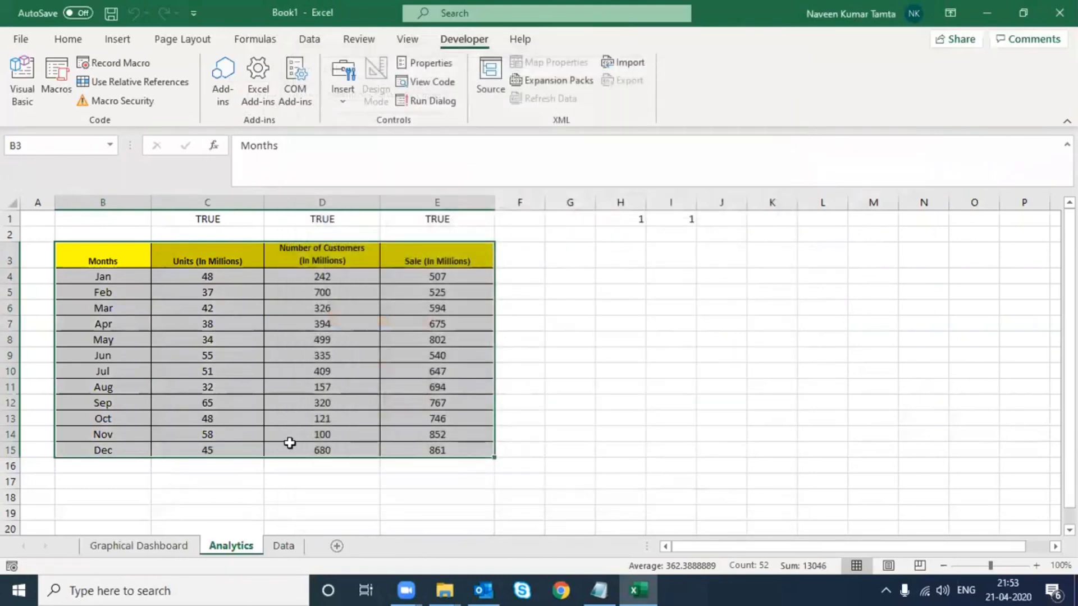
Insert a 2-D Stacked Column chart of the Analytics table and place it beside the table, widened to column P.
click(116, 45)
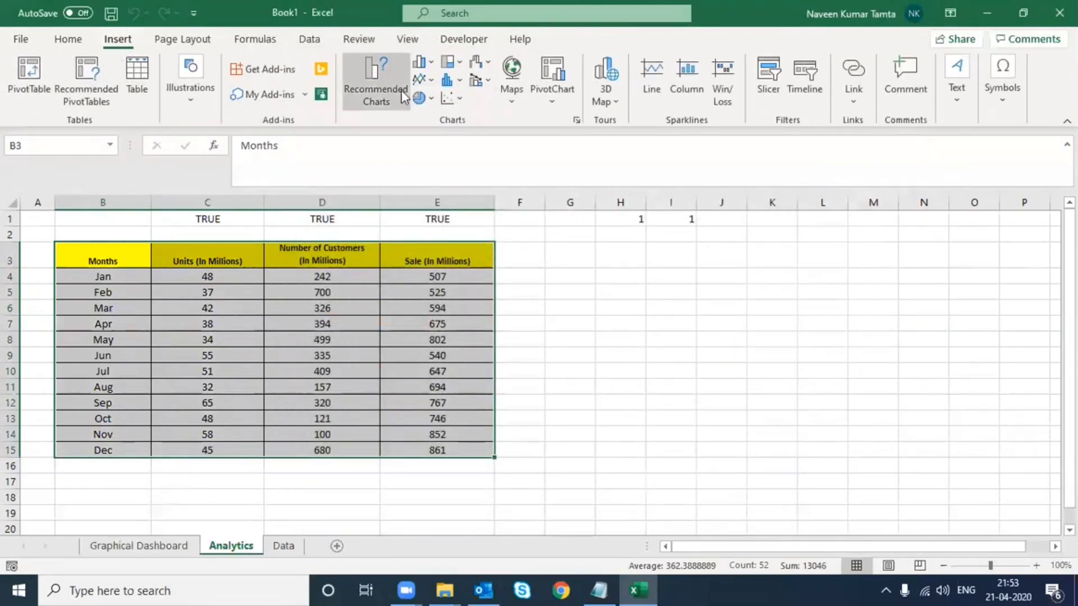
click(436, 58)
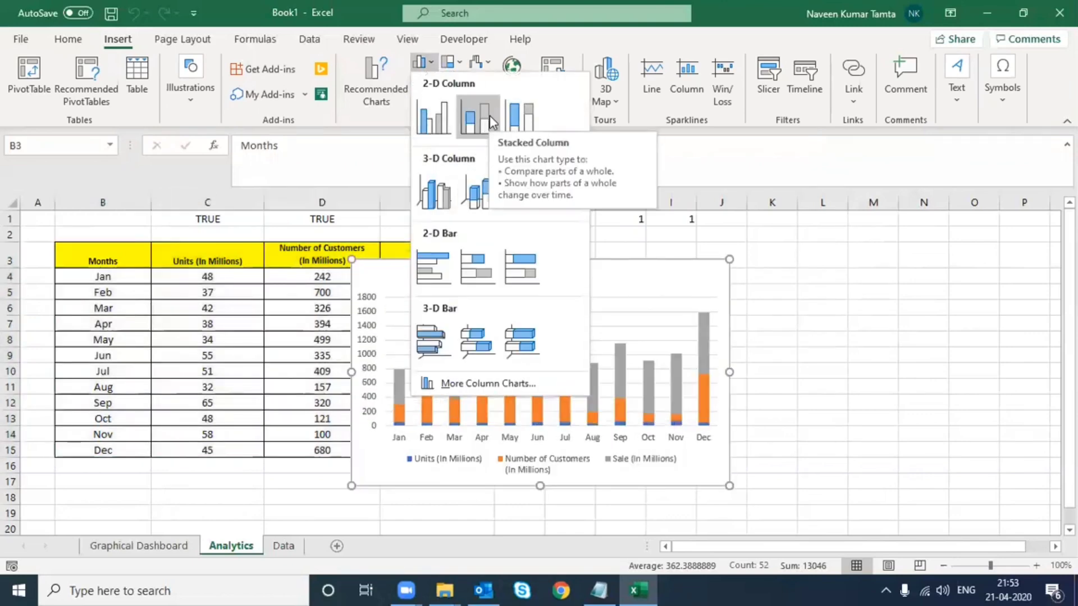
click(489, 117)
mouse_move(635, 273)
mouse_down()
mouse_move(929, 226)
mouse_move(811, 224)
mouse_move(808, 243)
mouse_up()
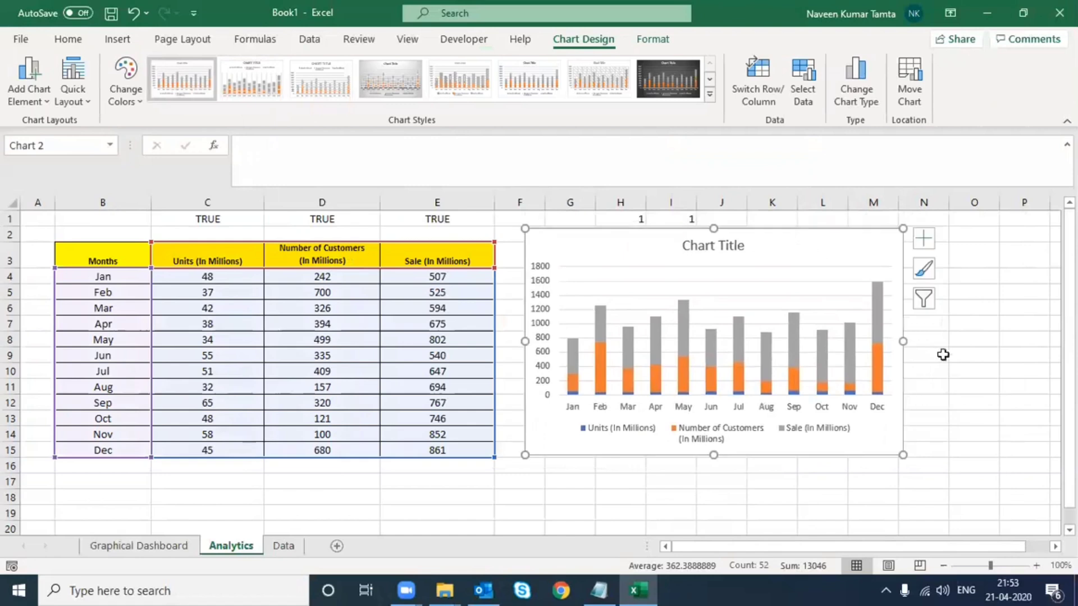
drag(900, 342, 1049, 341)
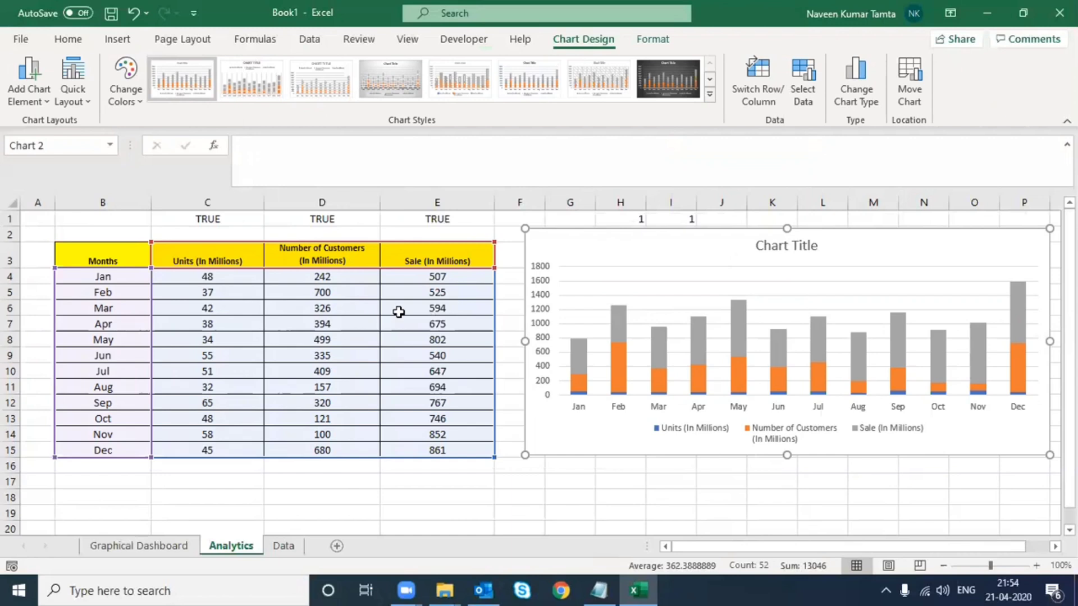
click(620, 371)
right_click(619, 369)
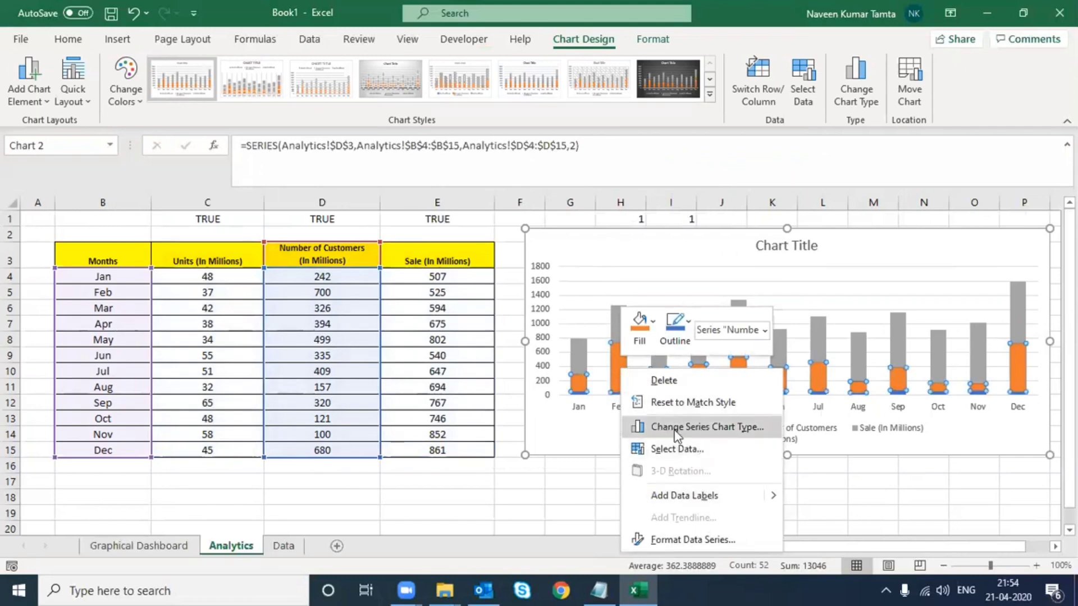
key(Escape)
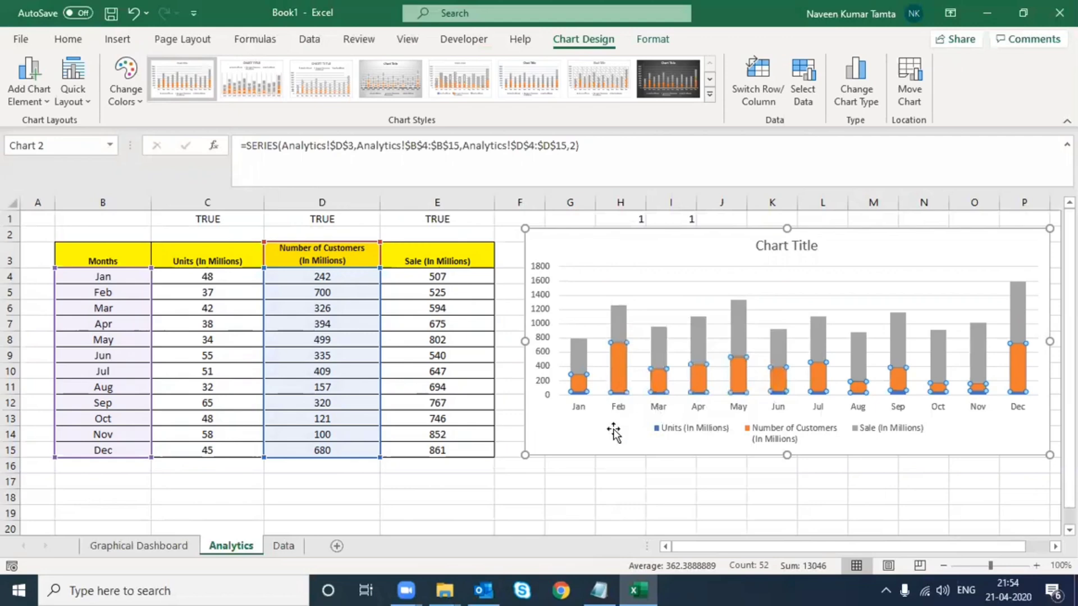
key(Escape)
click(592, 498)
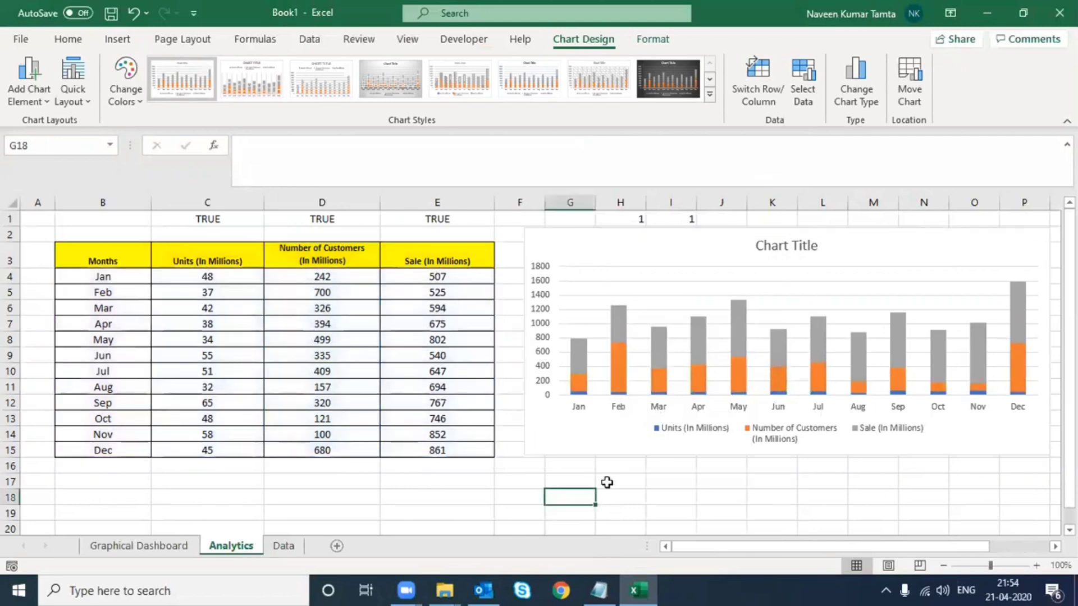
click(618, 361)
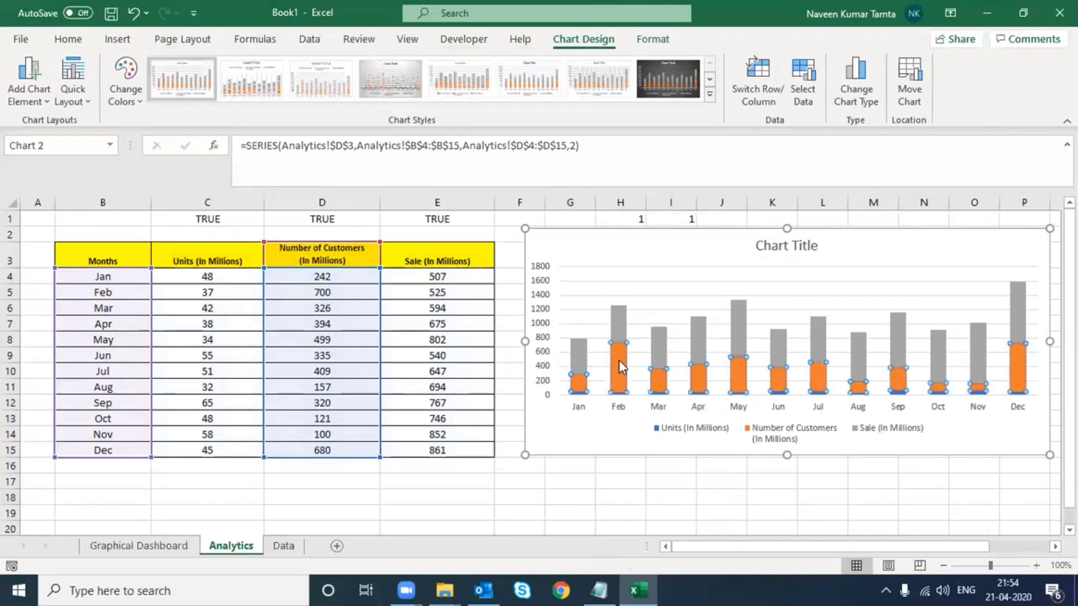
click(618, 362)
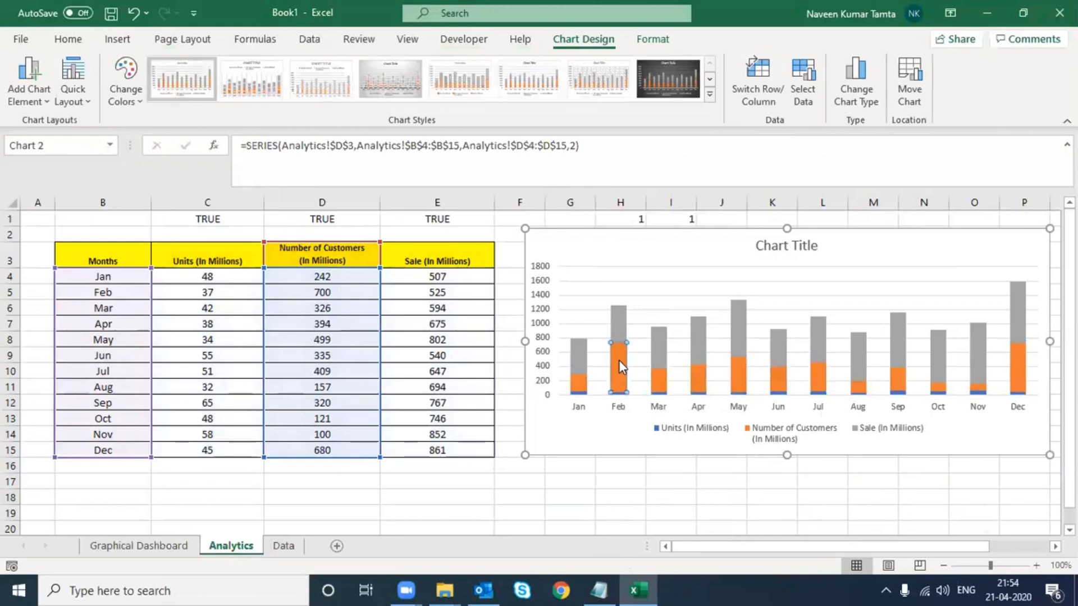
click(620, 494)
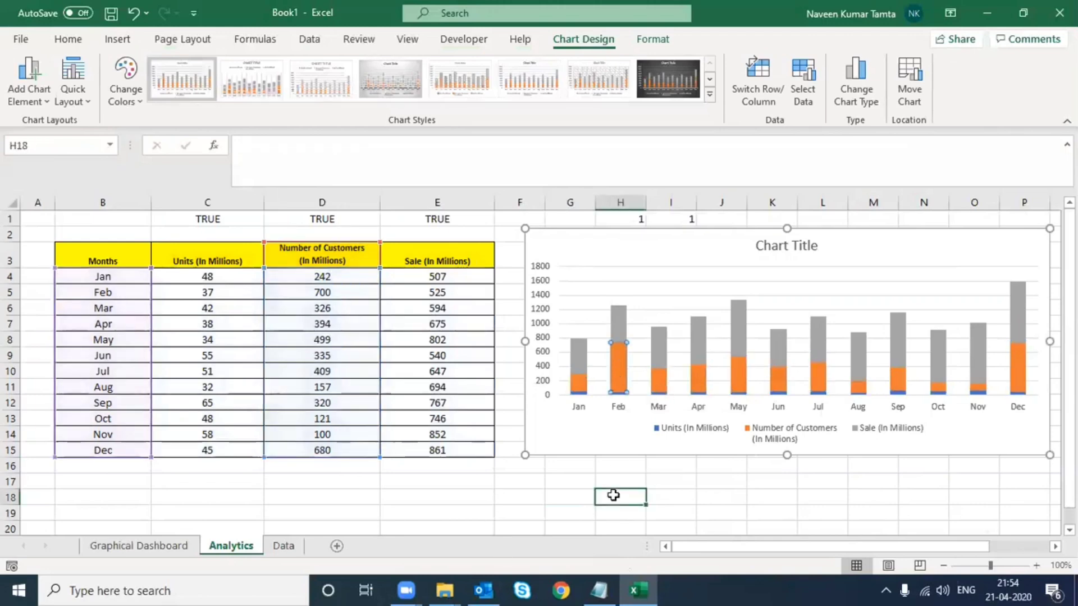
click(624, 370)
click(624, 370)
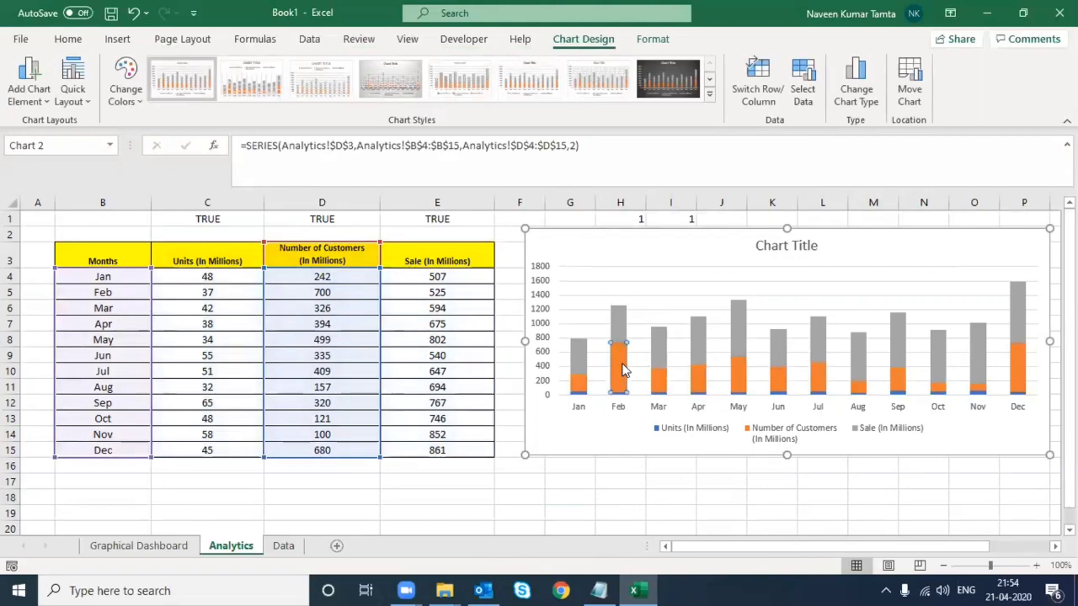
click(578, 477)
Change the Number of Customers series to a Line chart type plotted on the secondary axis.
click(620, 366)
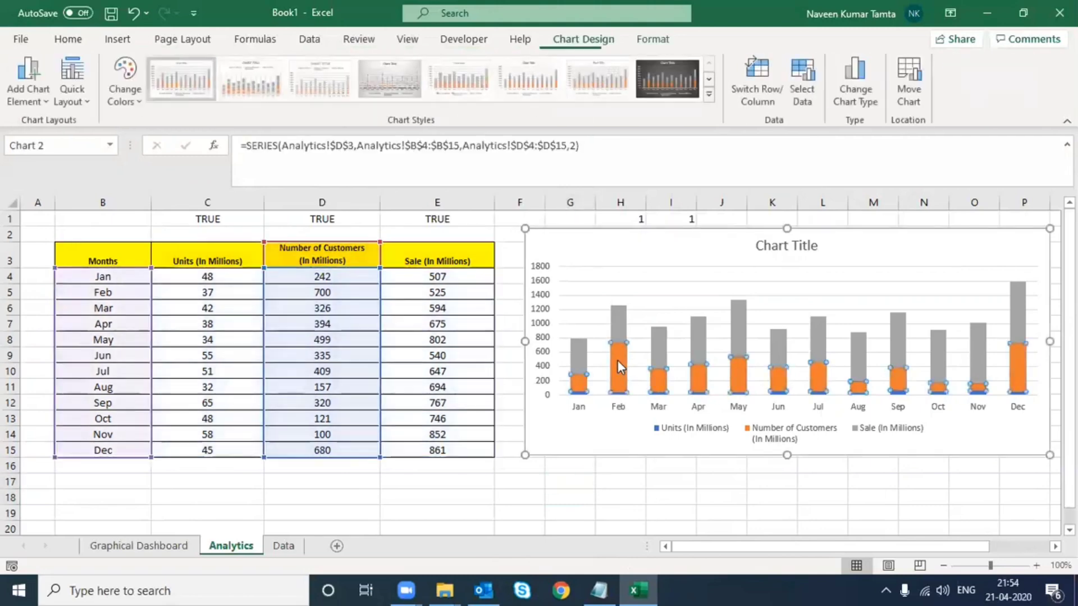
right_click(614, 355)
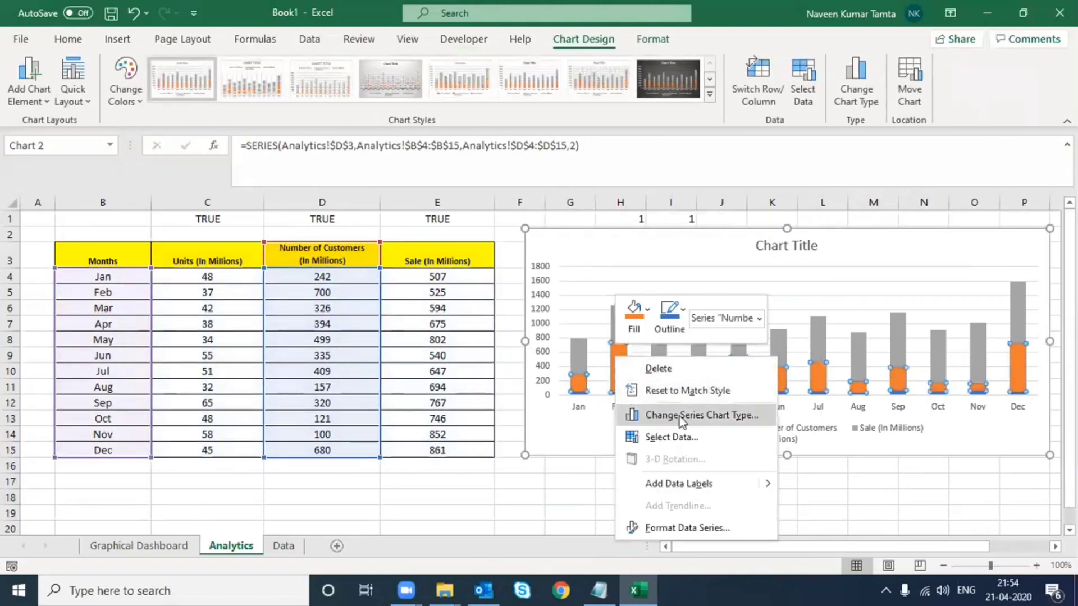
click(710, 416)
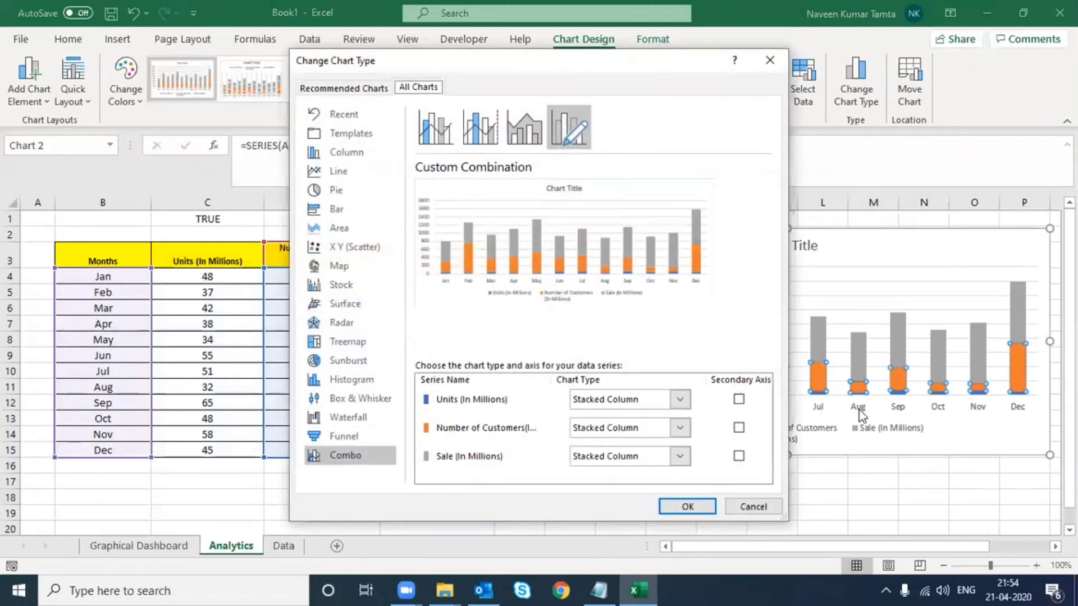
click(680, 428)
click(604, 270)
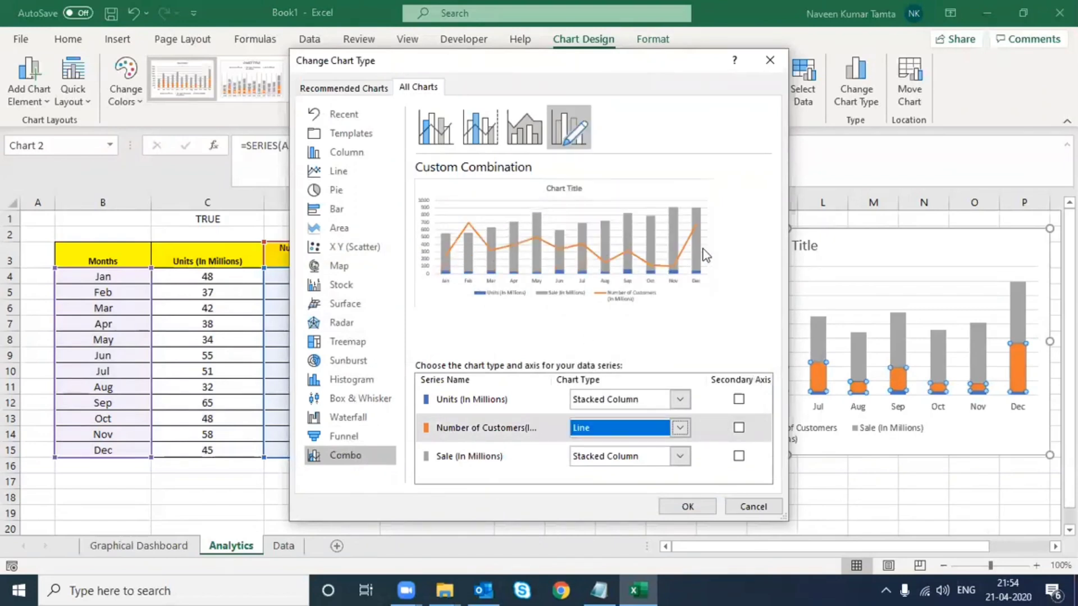
click(738, 429)
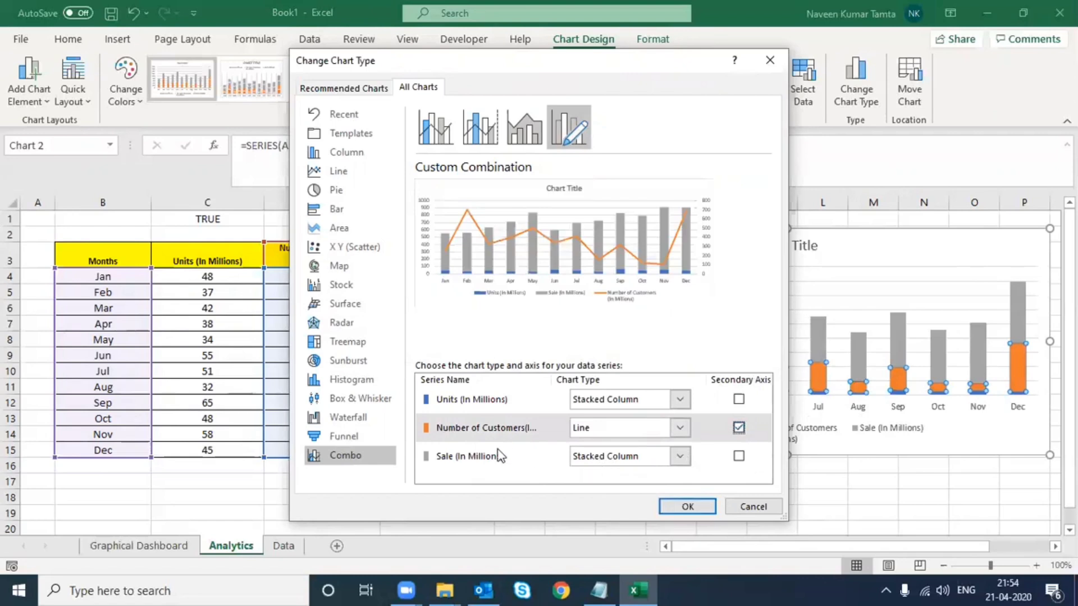
Plot the Units series on the secondary axis, keep Sale on the primary axis, and apply the combo chart.
click(739, 456)
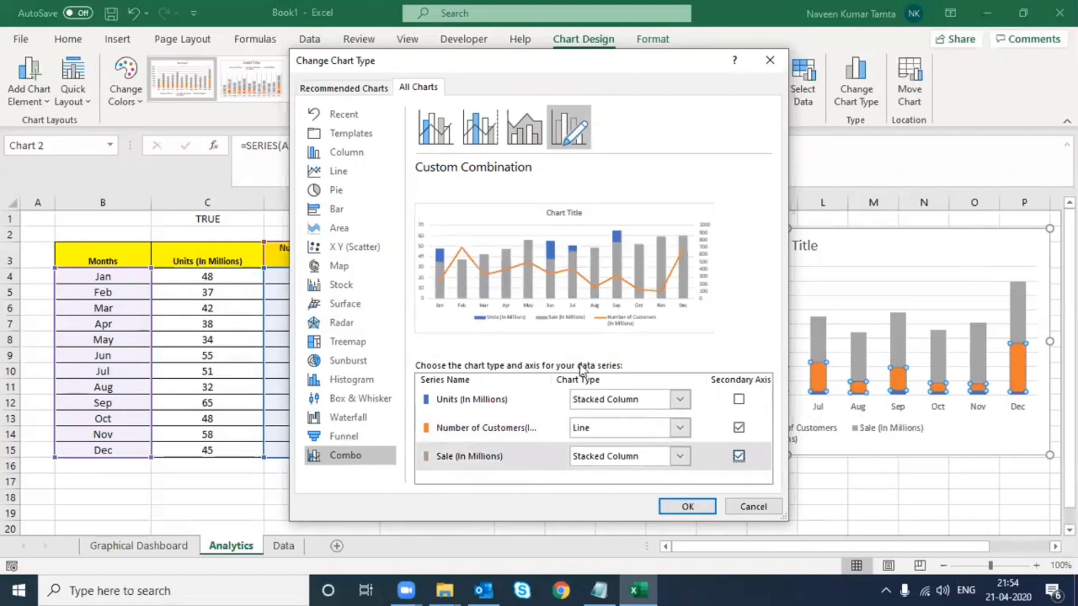
click(739, 456)
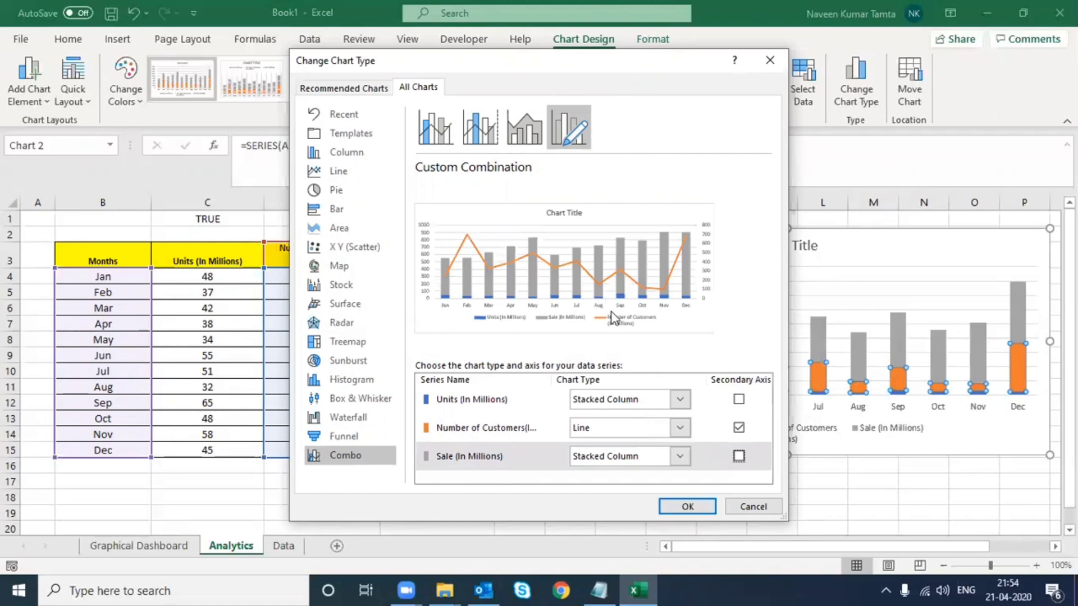
click(739, 399)
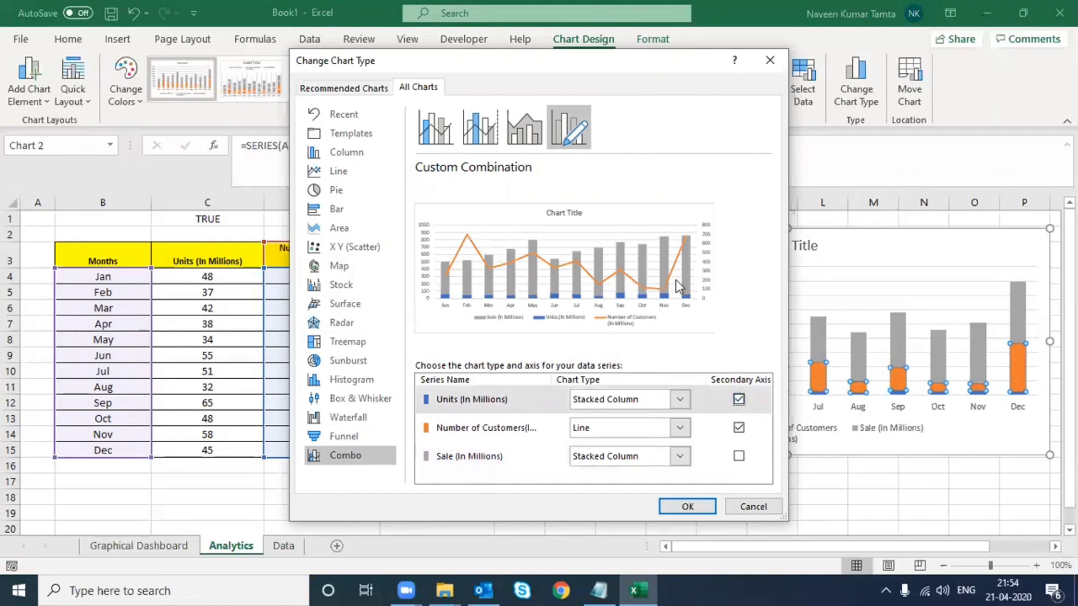
click(684, 507)
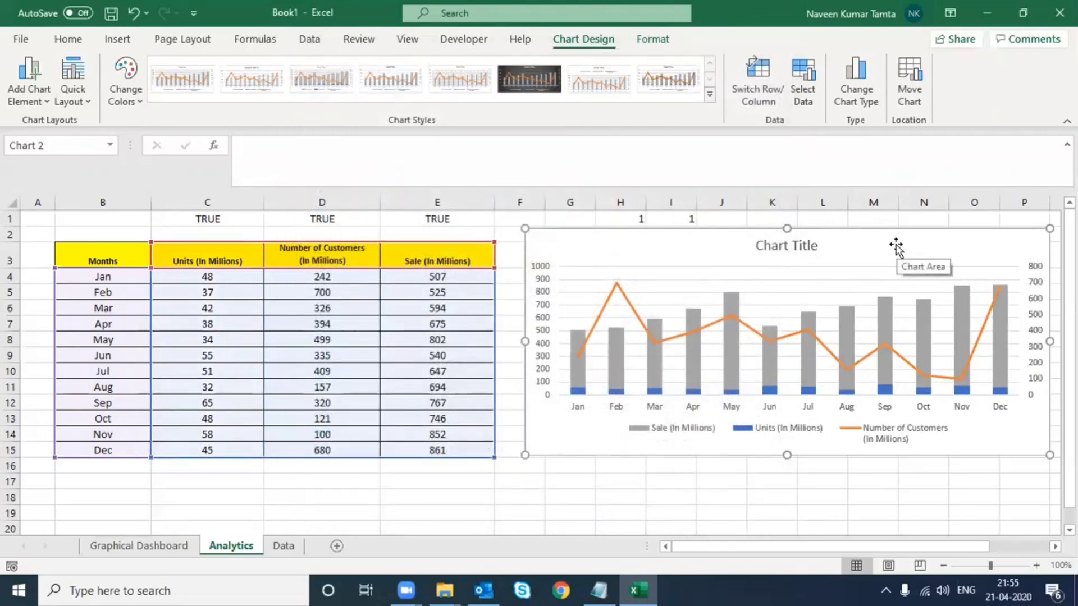
Set the width of the chart's Number of Customers line to 1.75 pt.
mouse_move(809, 384)
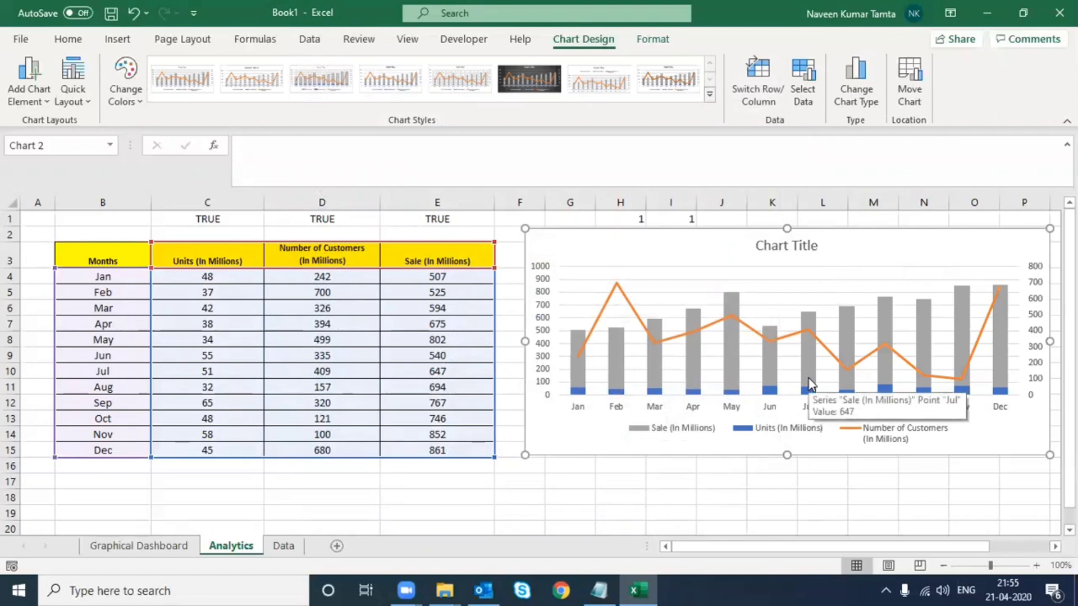
click(703, 334)
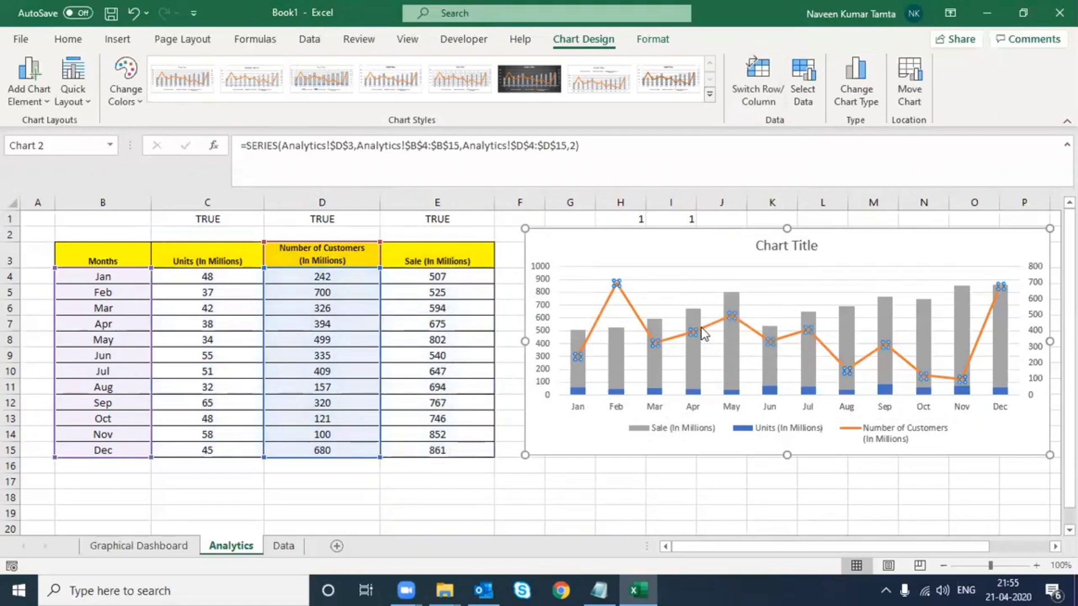
right_click(703, 334)
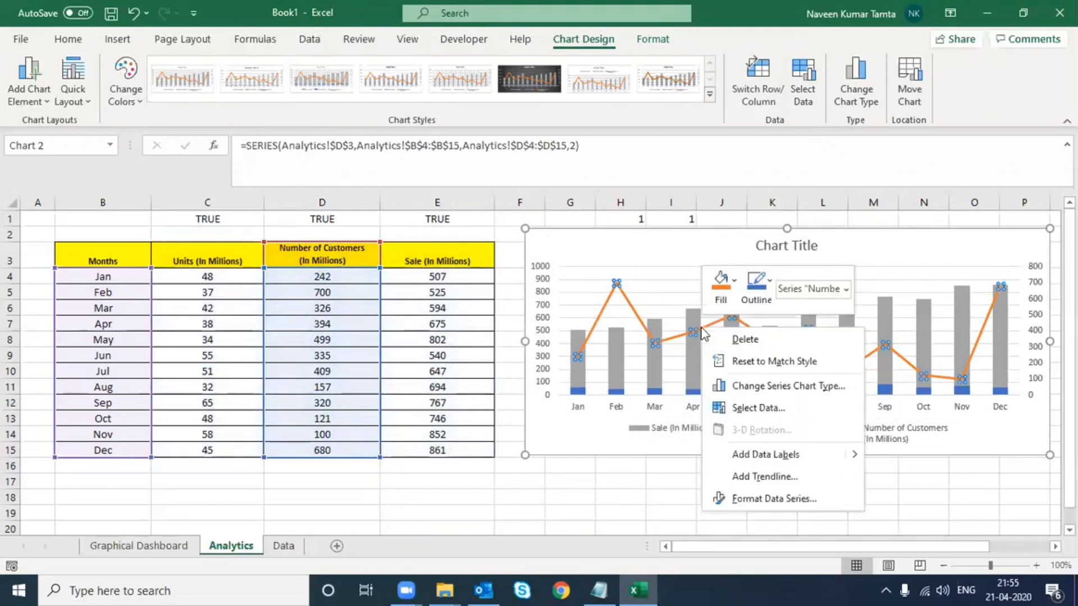
click(745, 496)
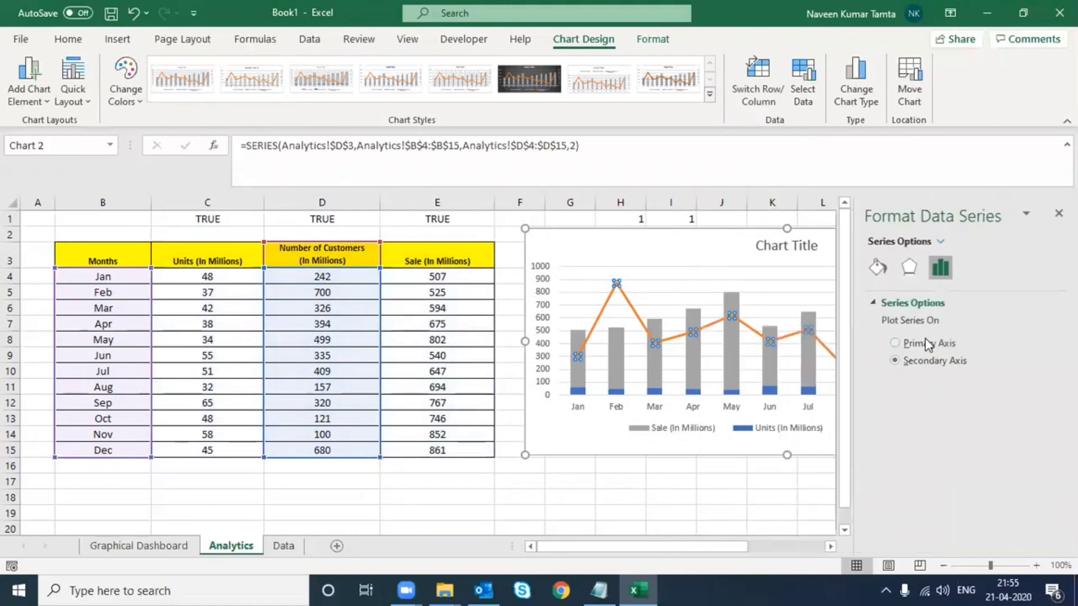
click(872, 272)
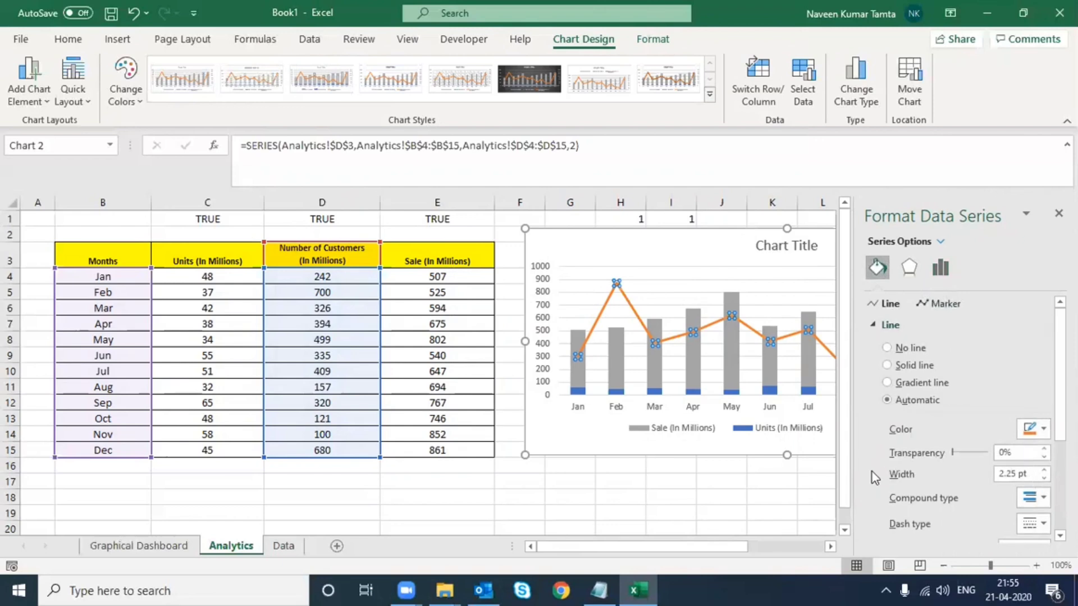
click(1042, 477)
click(1043, 479)
click(1044, 469)
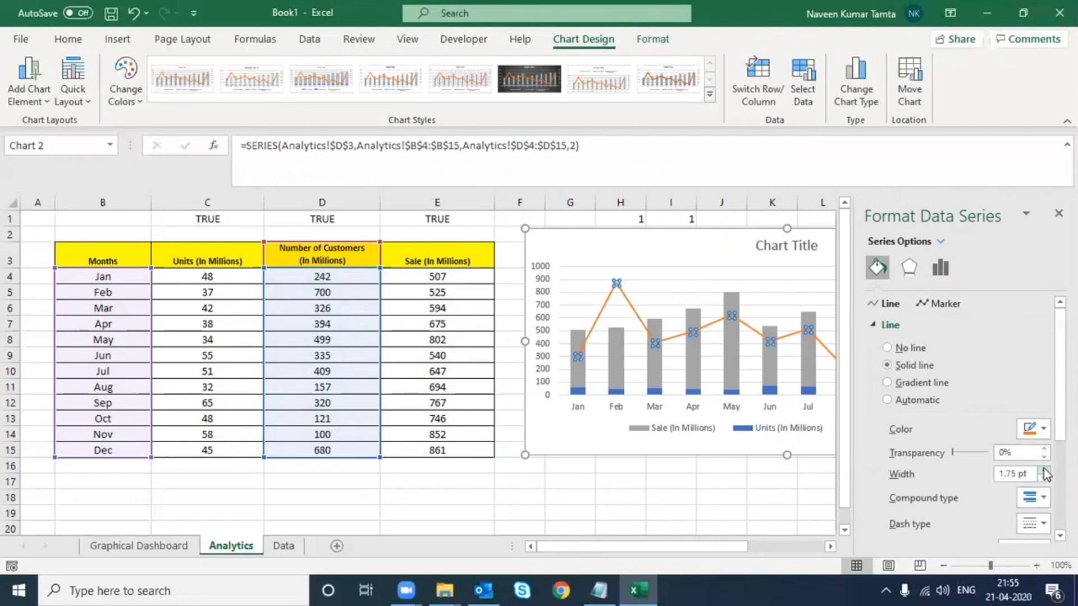
Give the Number of Customers line a finely dotted dash type and a width of 2 pt.
click(1032, 524)
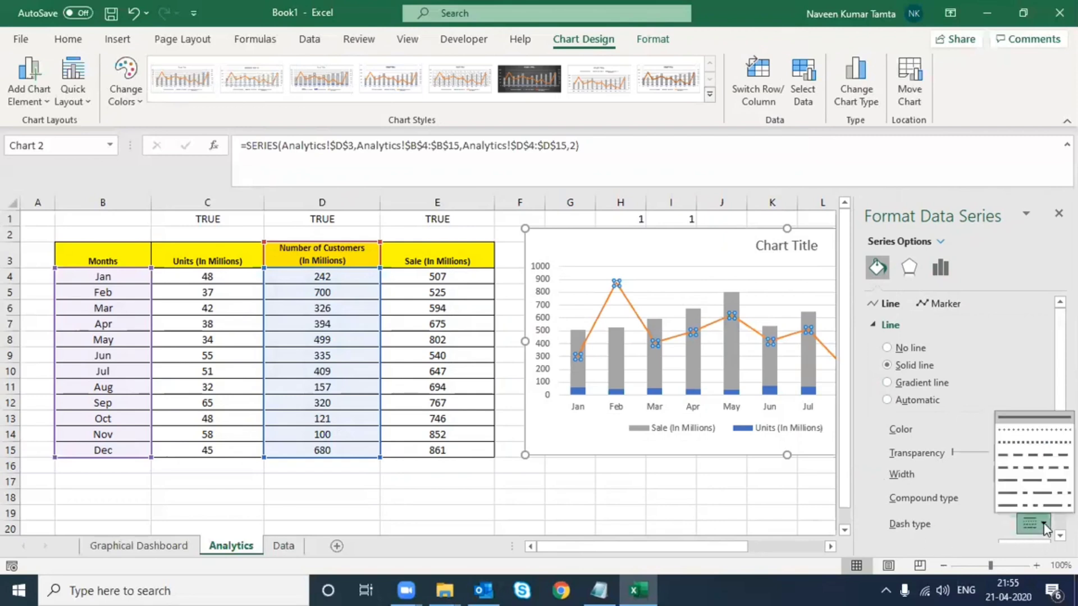
click(1022, 434)
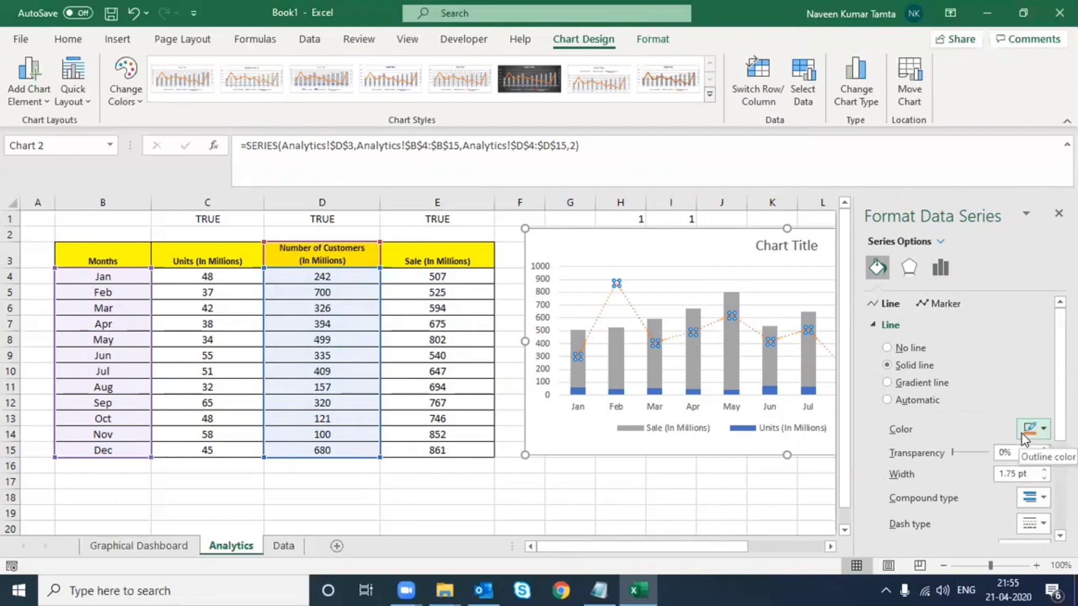
click(1042, 471)
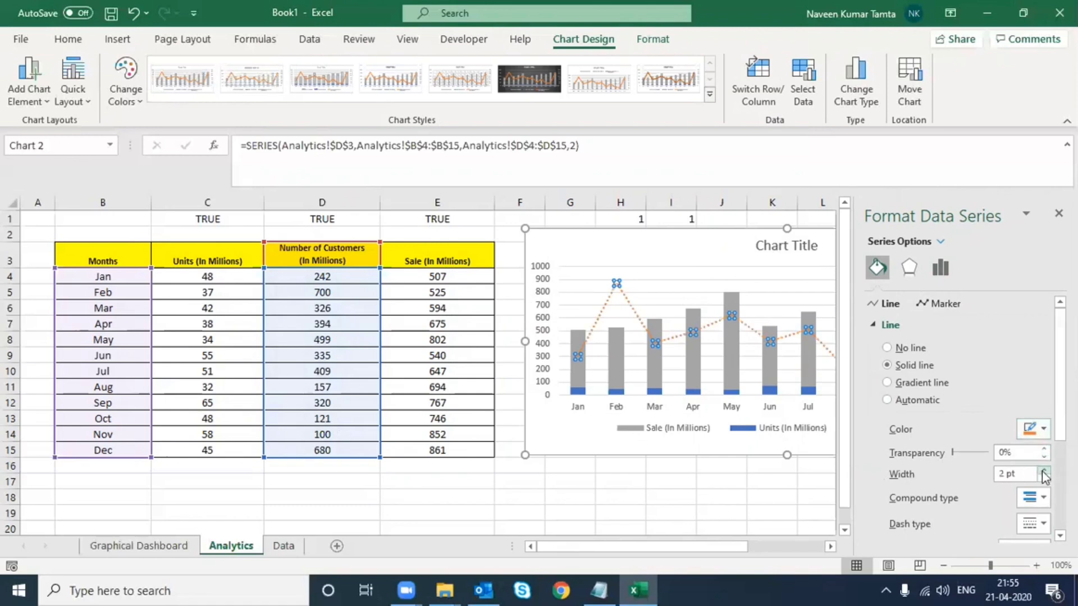
Recolour the dotted Number of Customers line with the standard orange.
click(1043, 429)
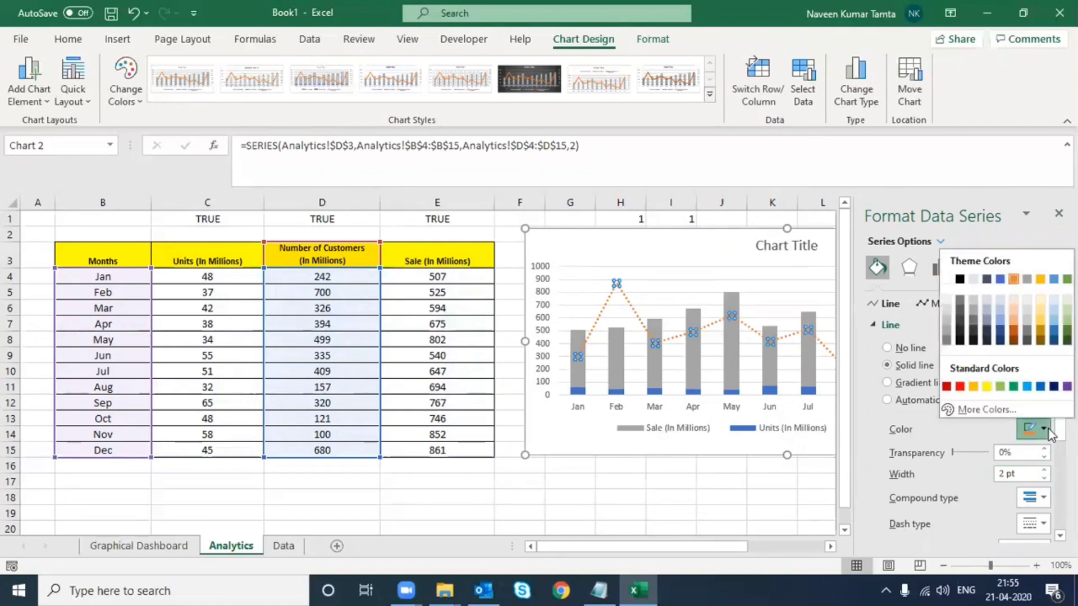
click(973, 388)
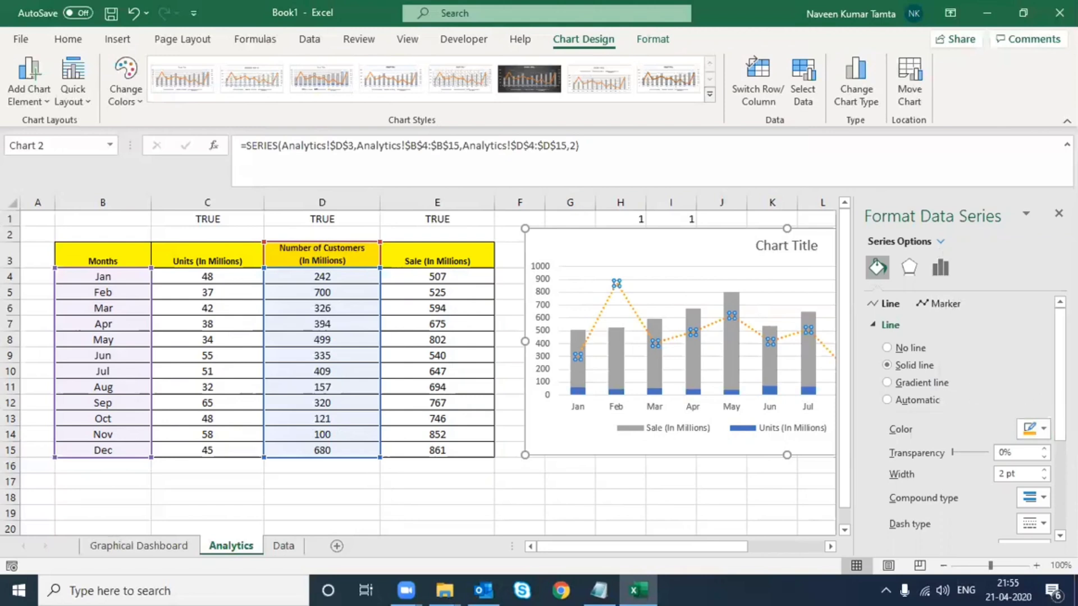
drag(1060, 371, 1059, 458)
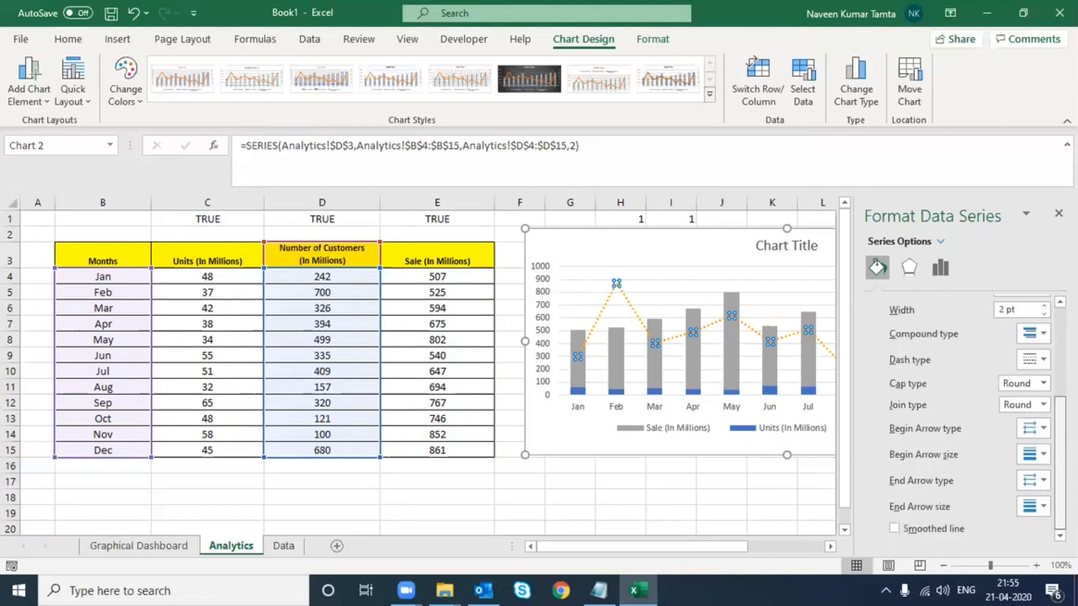
Turn on the smoothed line option for the chart's Number of Customers series.
click(893, 529)
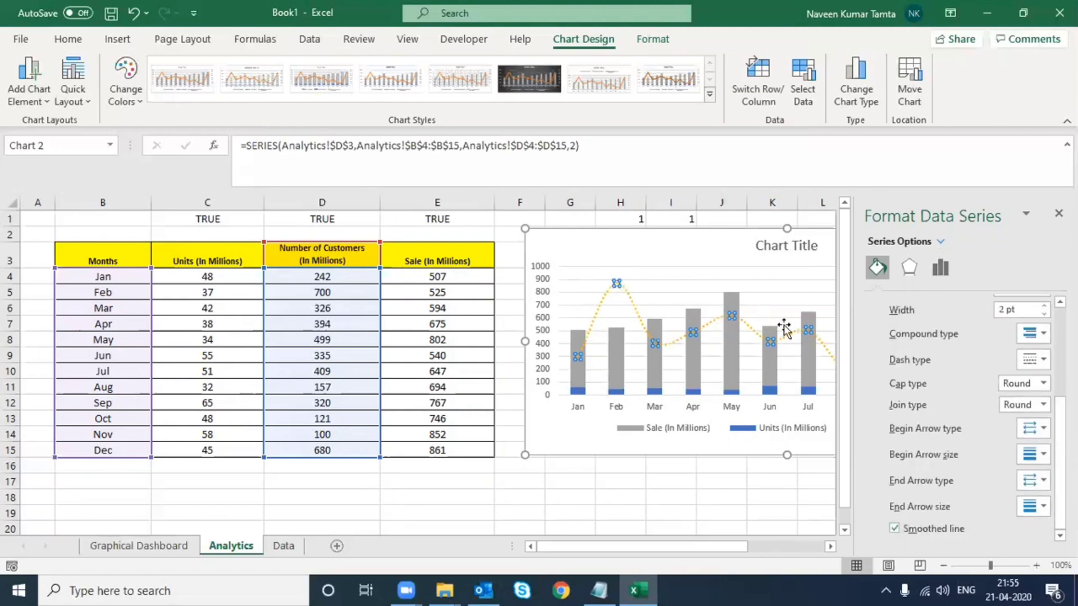
click(1059, 214)
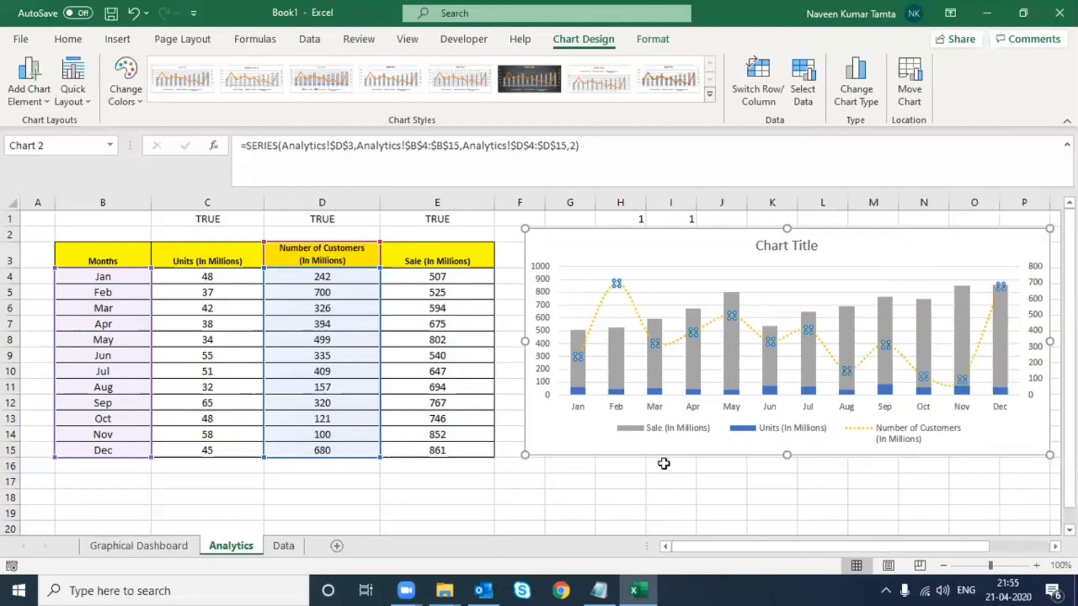
Fill the chart's Sale columns with solid dark blue.
click(583, 384)
right_click(583, 381)
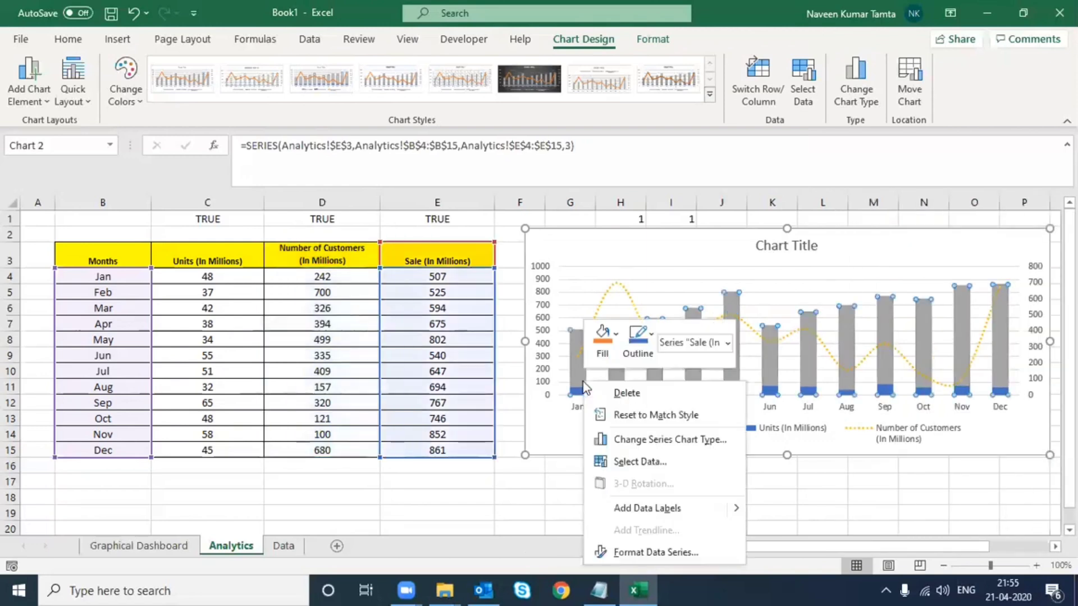
click(634, 549)
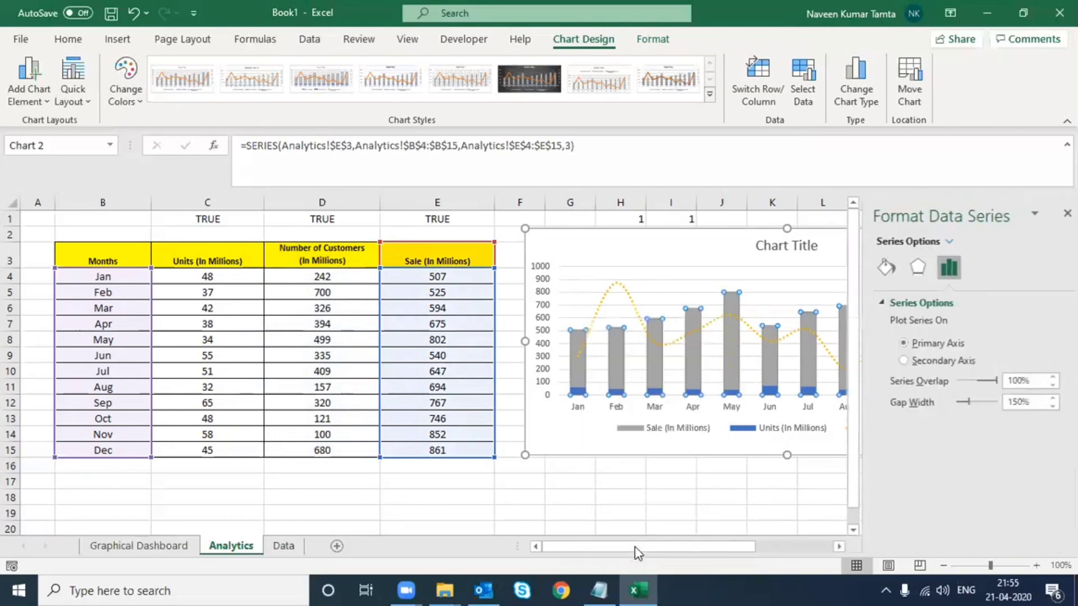
click(877, 267)
click(1044, 463)
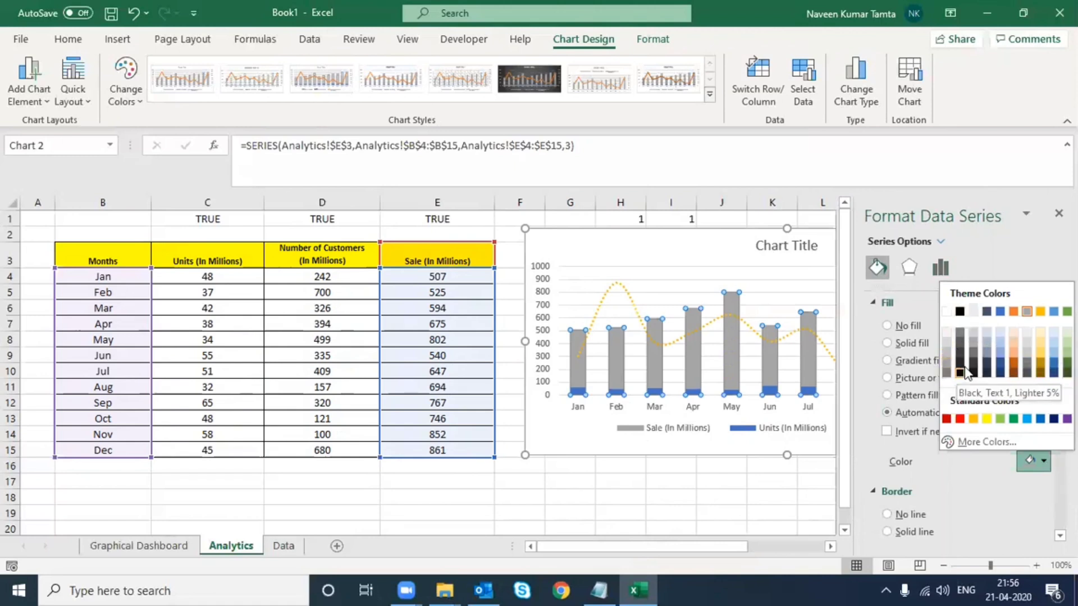
click(1002, 366)
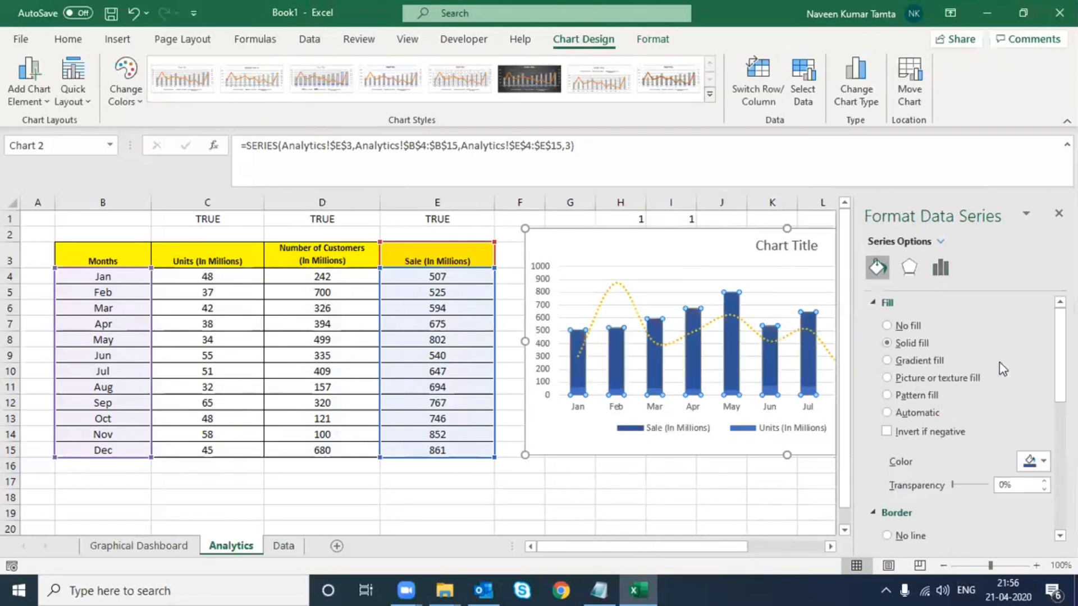
Fill the chart's Units columns with Green, Accent 6, Darker 50%.
click(581, 392)
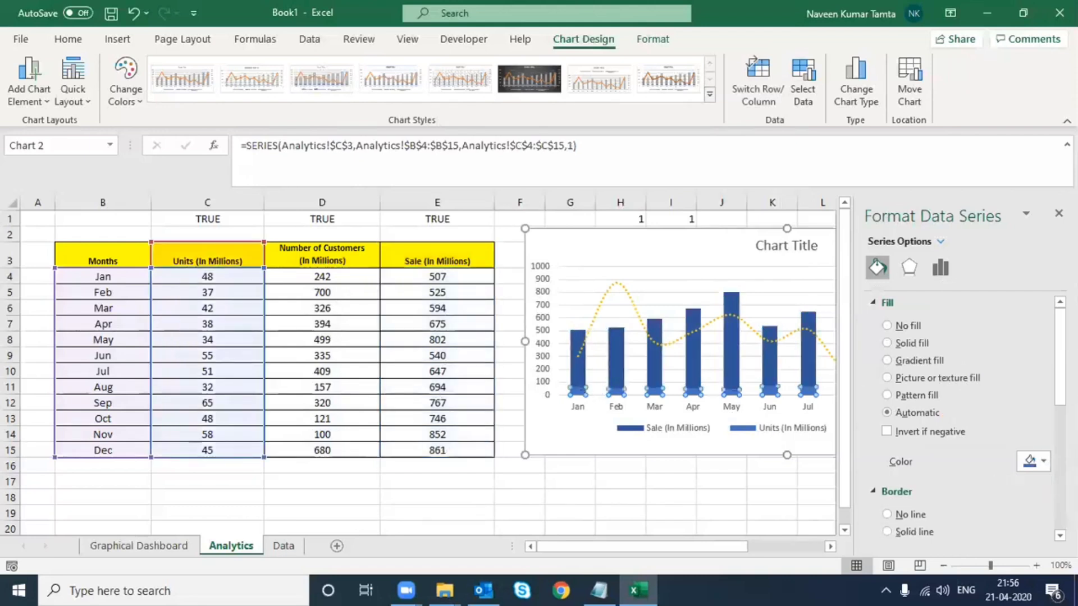
click(1044, 462)
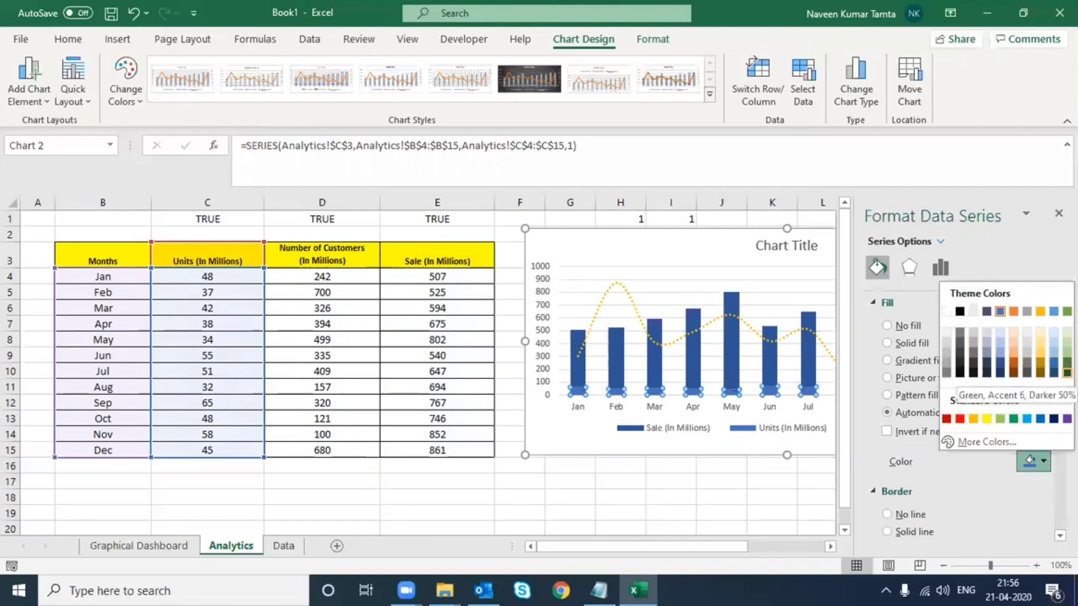
click(1067, 373)
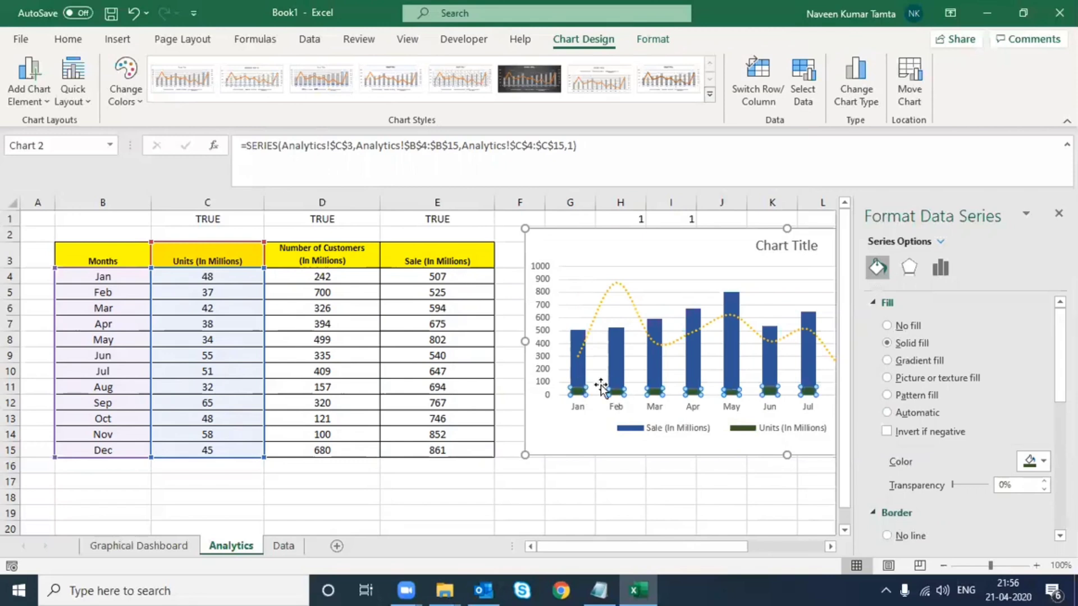
Recolour the Sale columns dark grey and the Units columns black with solid fills.
click(581, 374)
click(1043, 462)
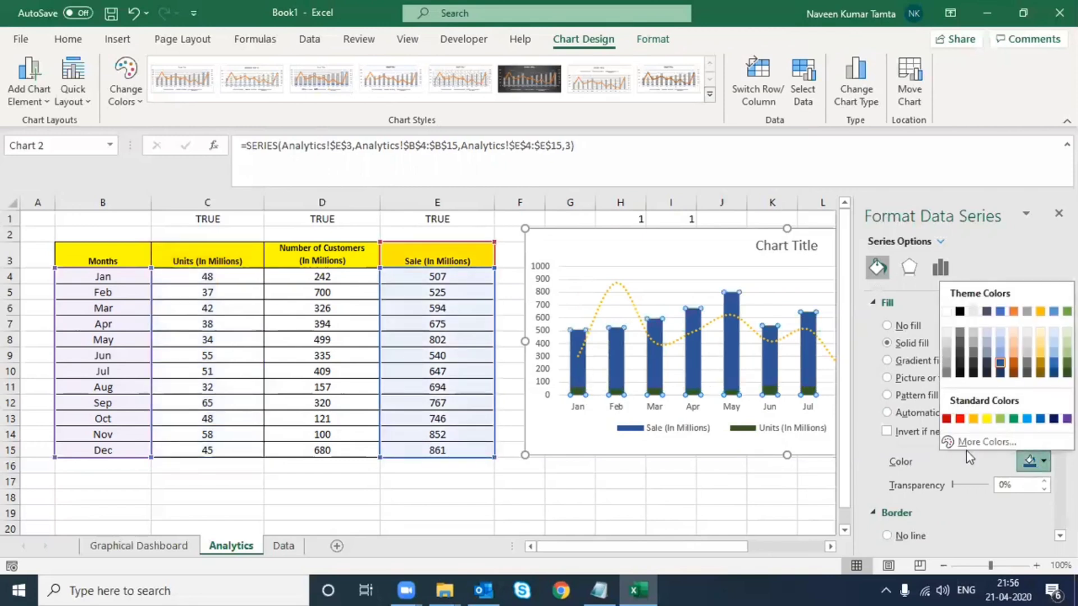
click(948, 373)
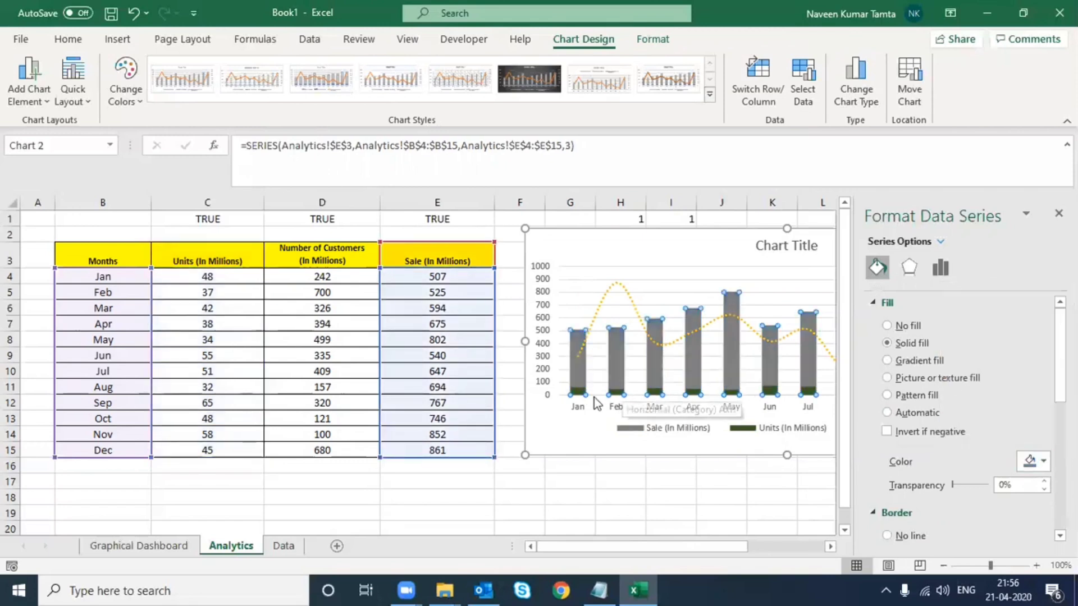
click(577, 393)
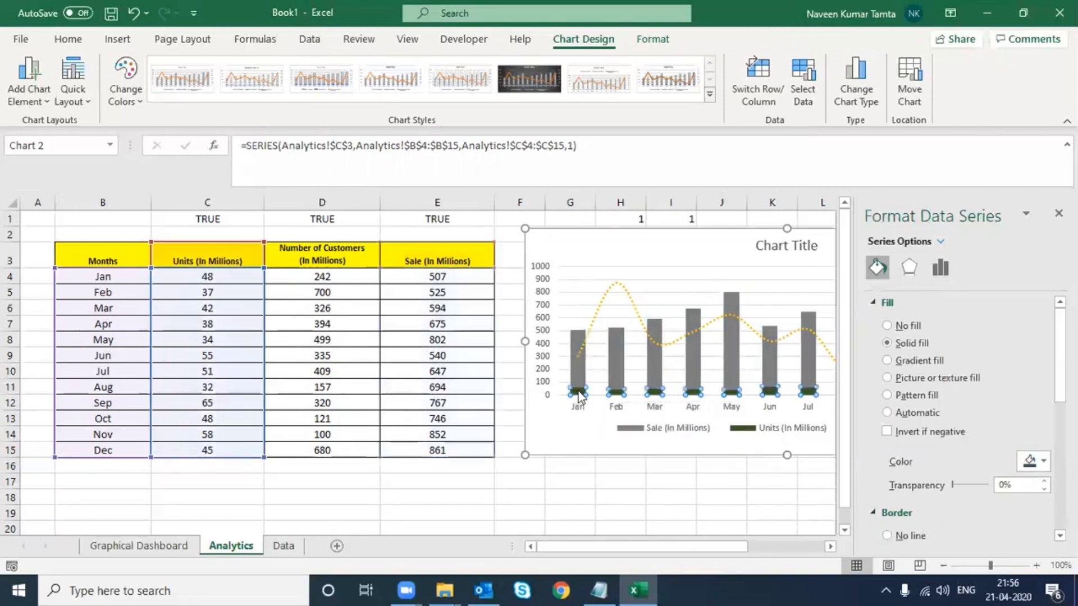
click(1043, 461)
click(960, 311)
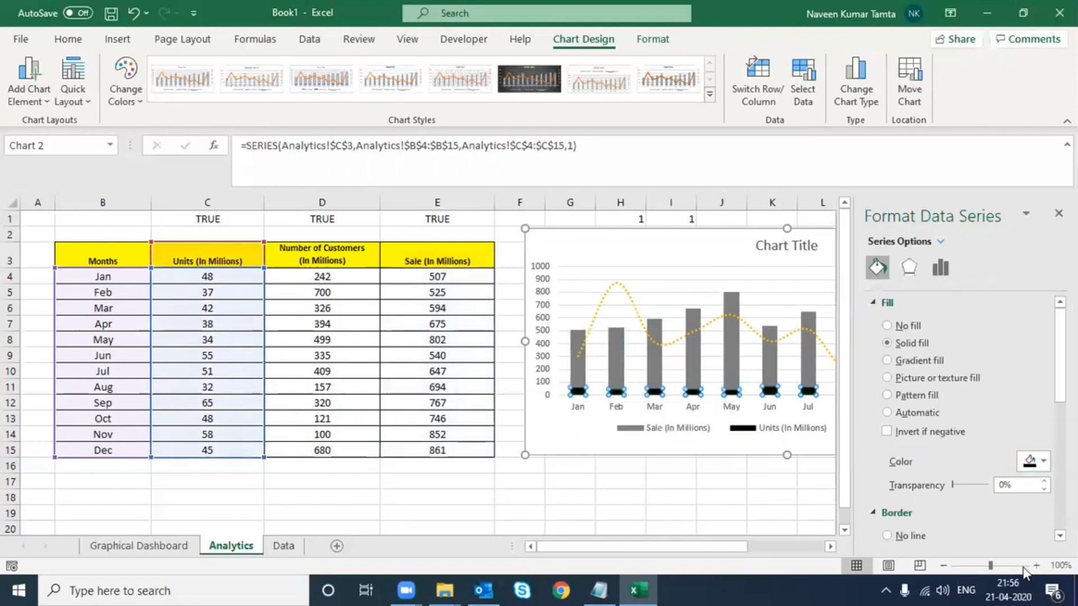
click(1059, 214)
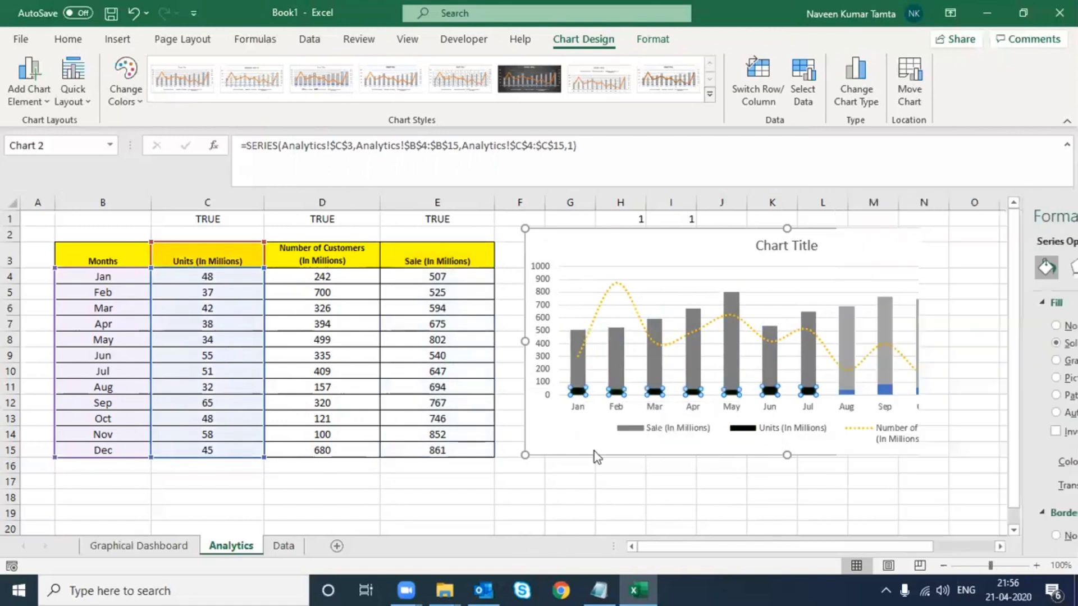
Shift the chart partly over the table's Sale column and add secondary minor vertical gridlines to it.
click(726, 247)
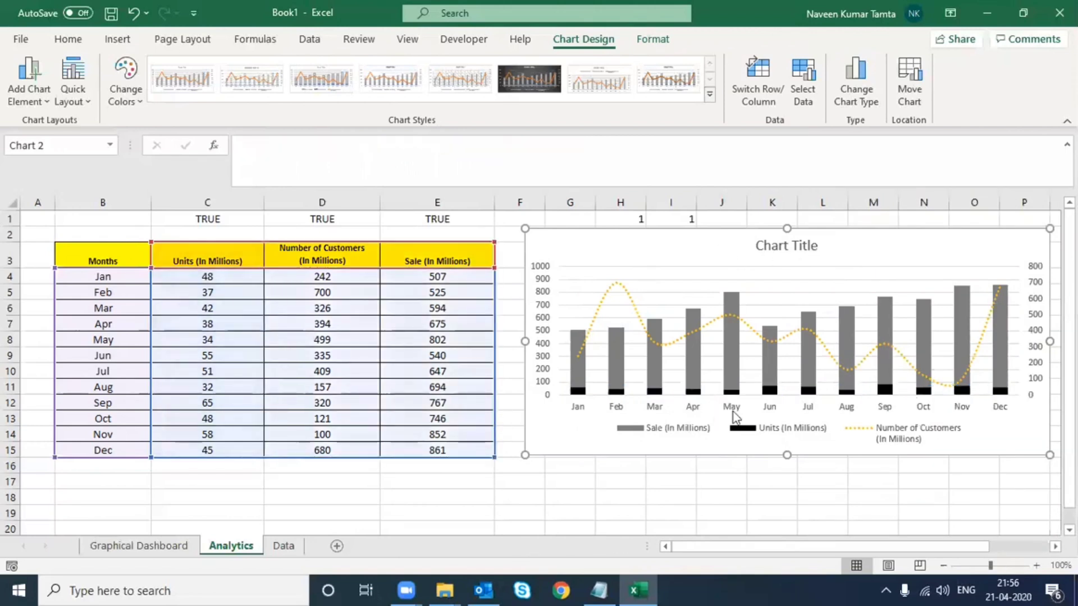
drag(837, 241, 707, 282)
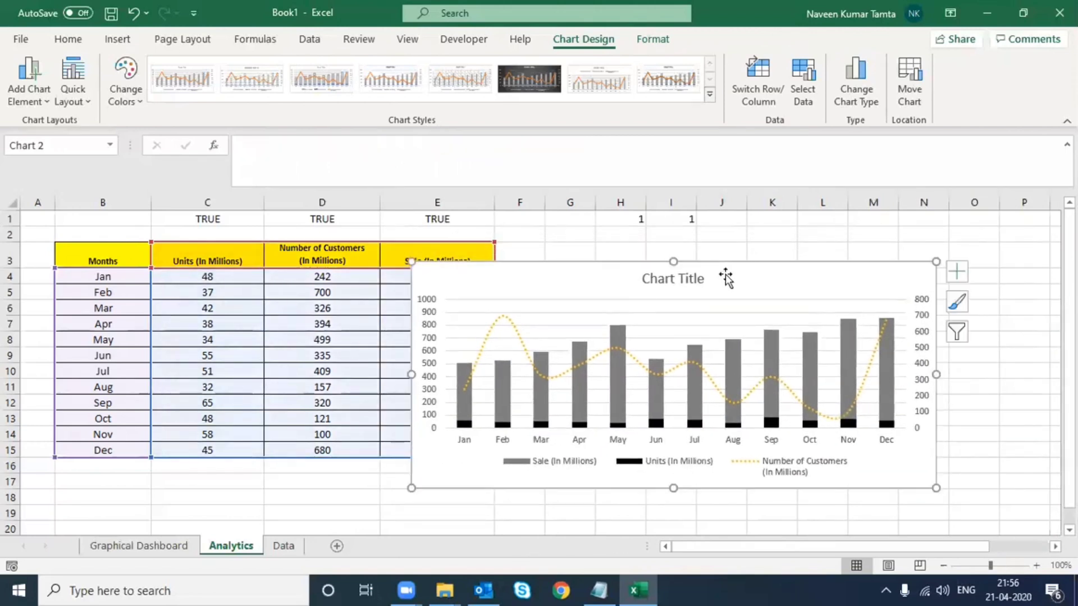
click(956, 269)
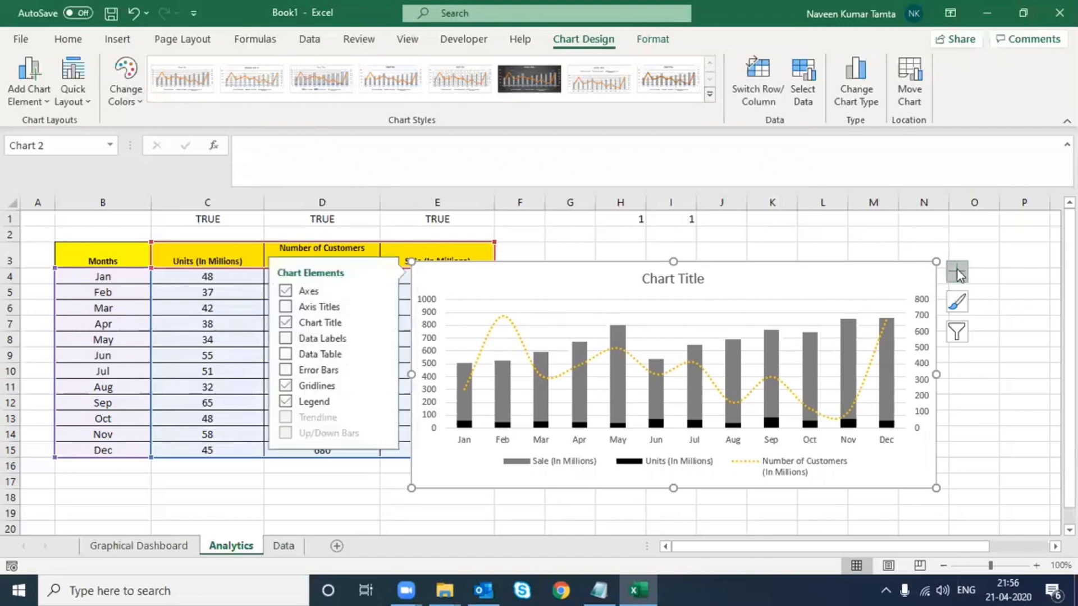
click(380, 386)
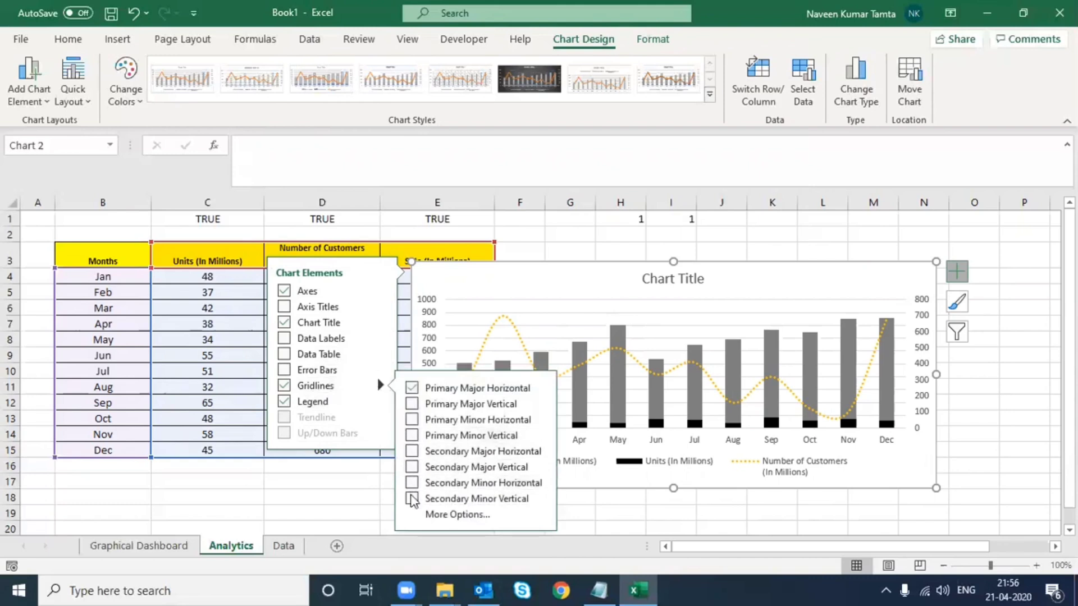
click(413, 499)
click(413, 482)
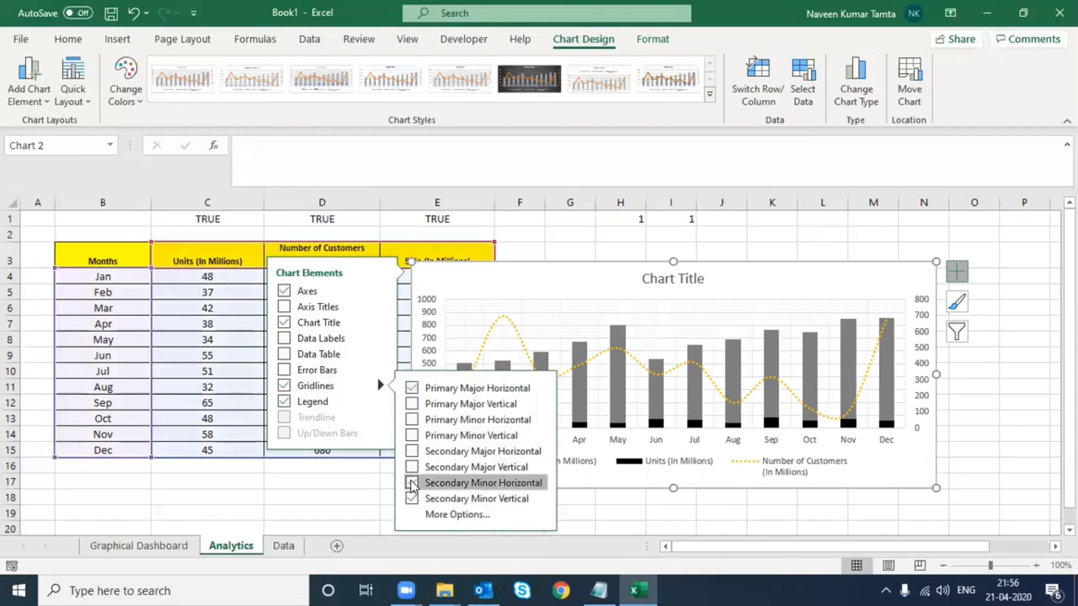
click(412, 483)
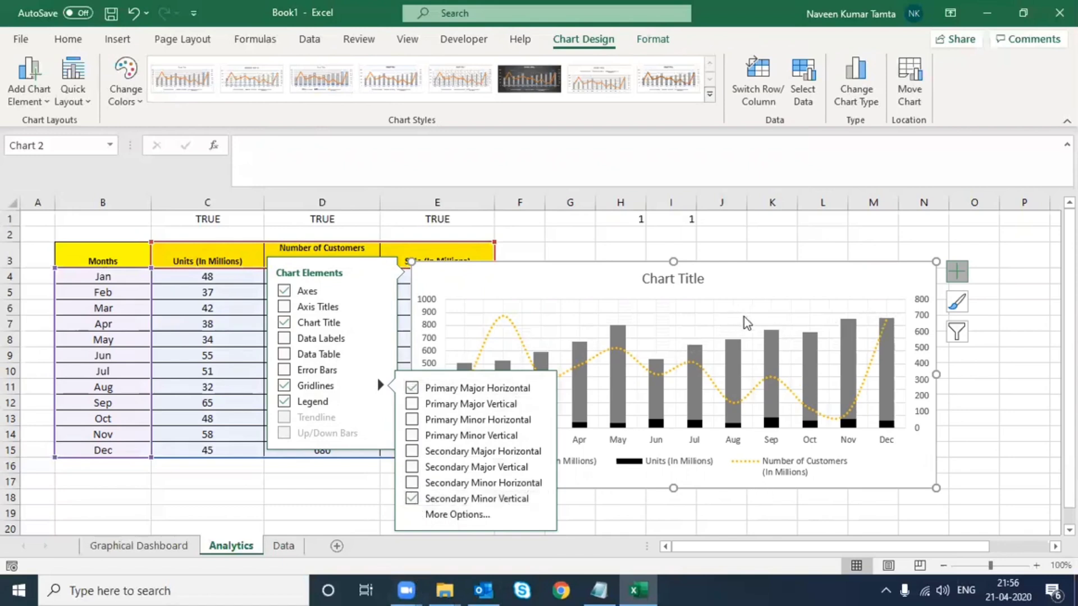
click(790, 513)
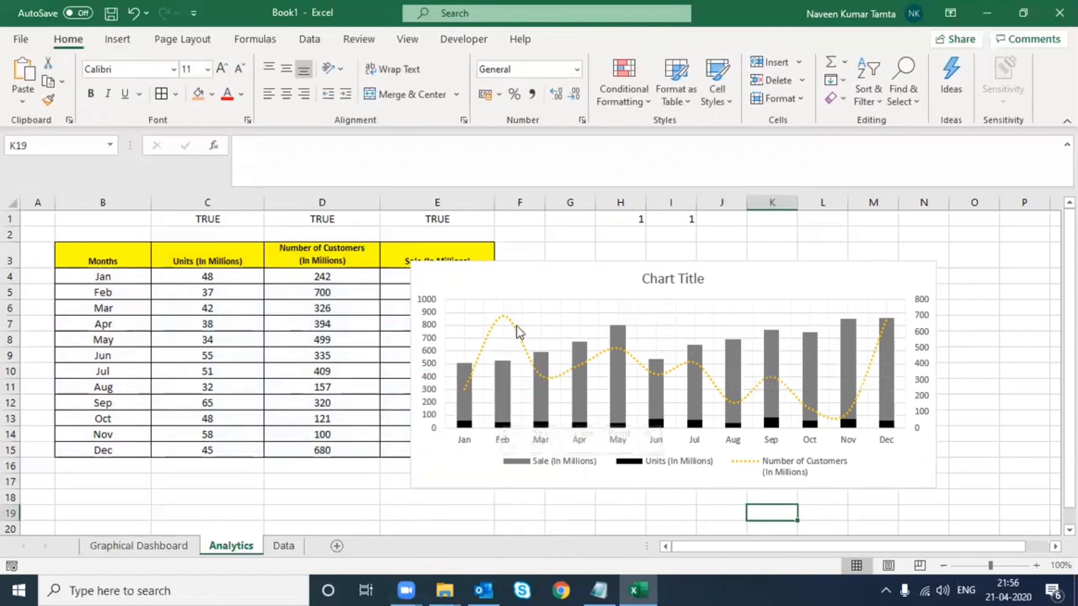
Add data labels to the Number of Customers line and widen the chart to the end of column O.
mouse_move(517, 328)
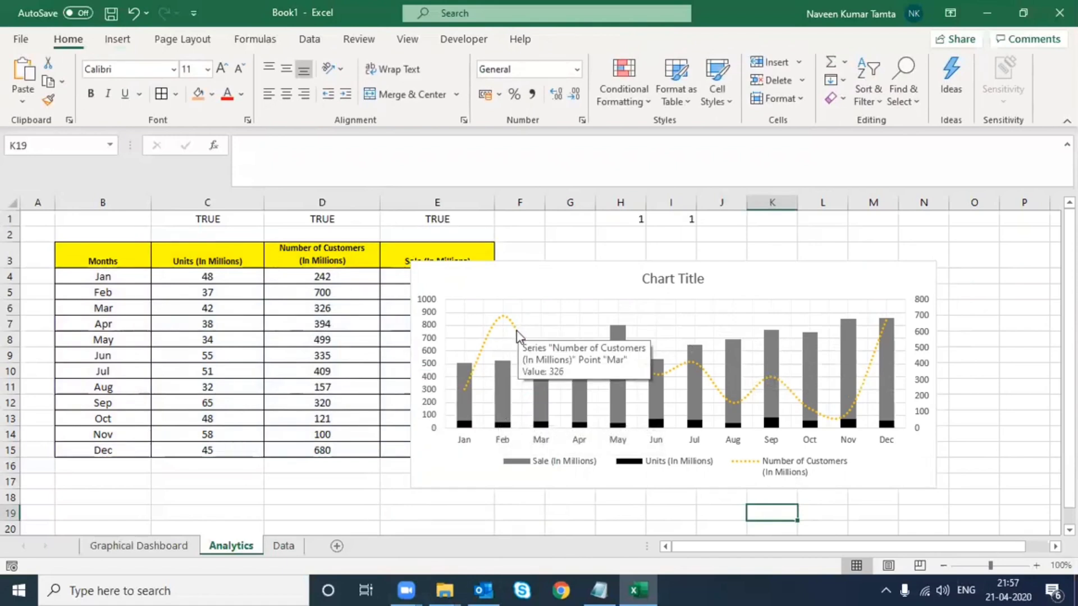
right_click(517, 331)
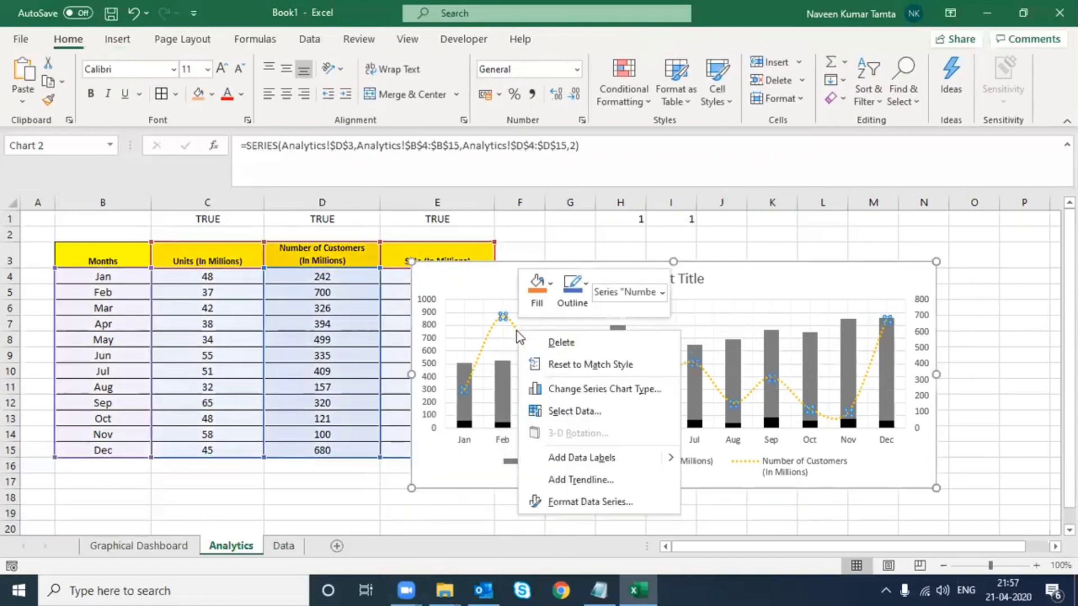
click(563, 459)
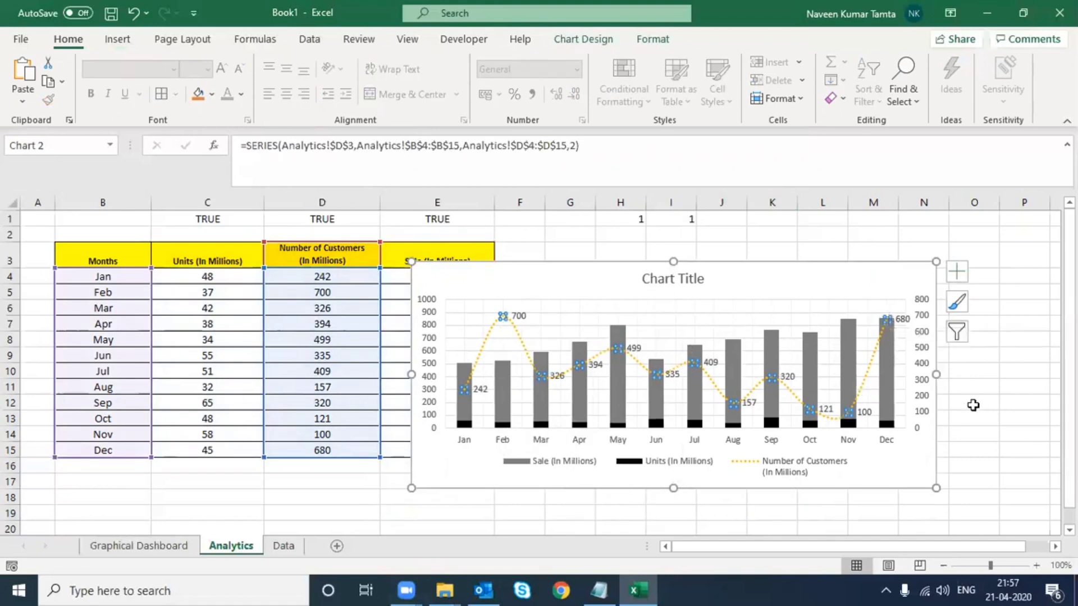
drag(936, 375, 1001, 370)
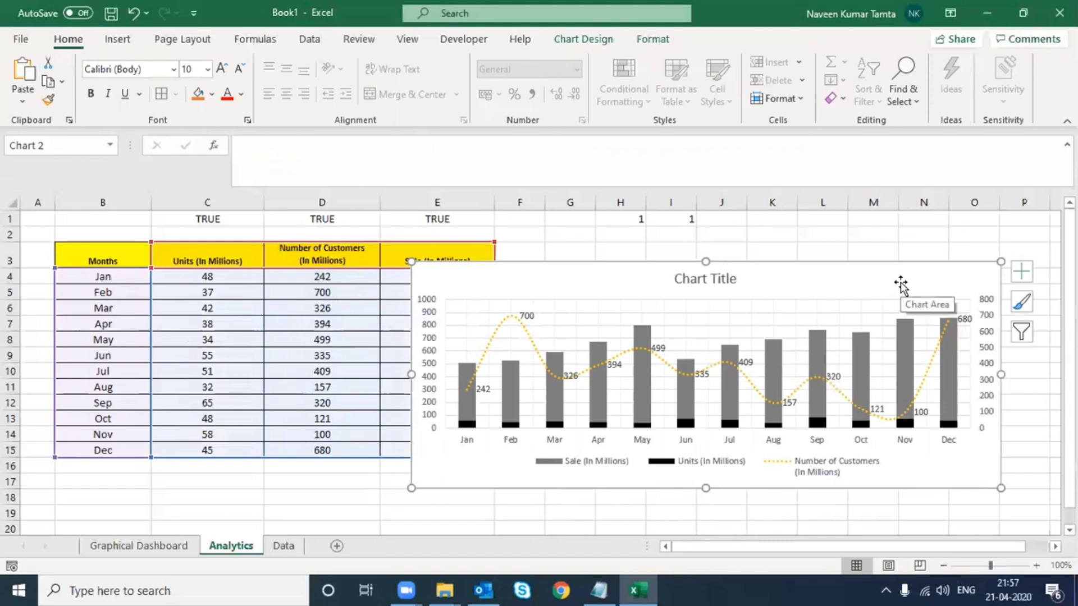
click(893, 236)
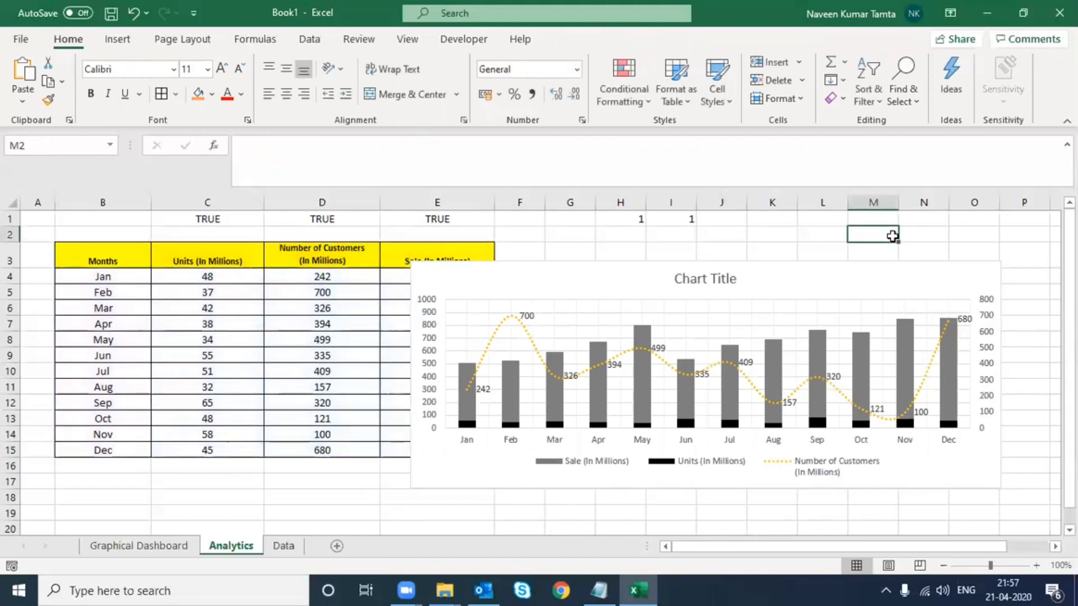
Cut the chart from the Analytics sheet and paste it at cell C7 of the Graphical Dashboard sheet.
click(789, 268)
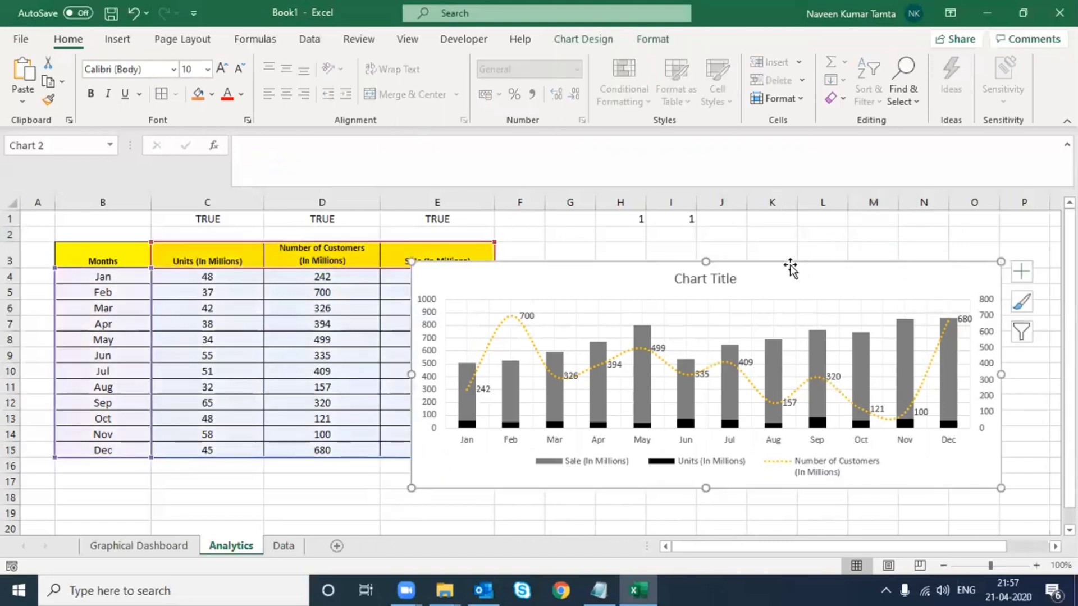
key(Delete)
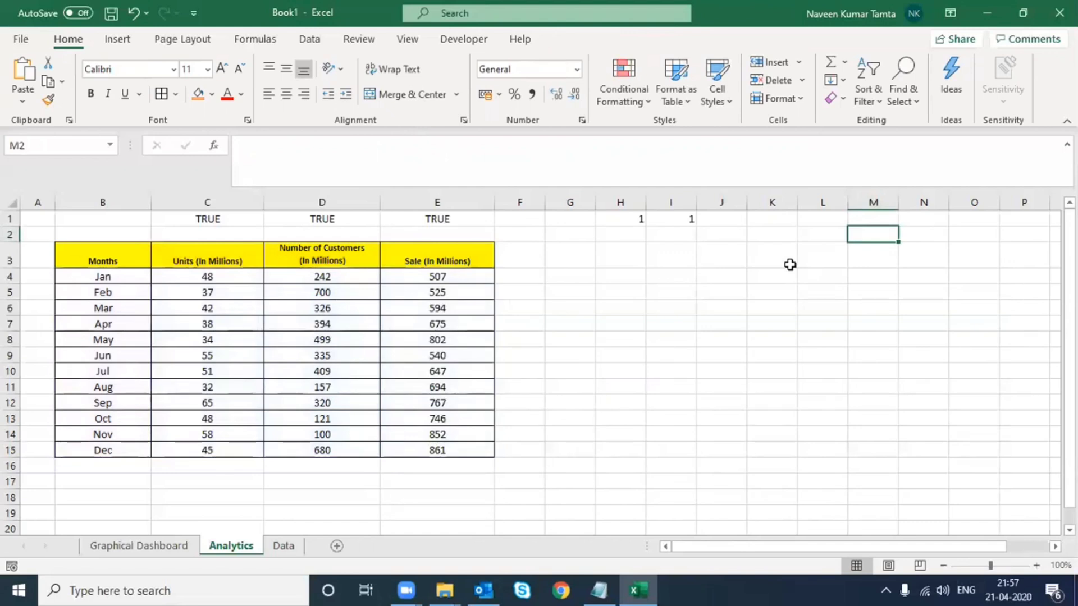
click(132, 549)
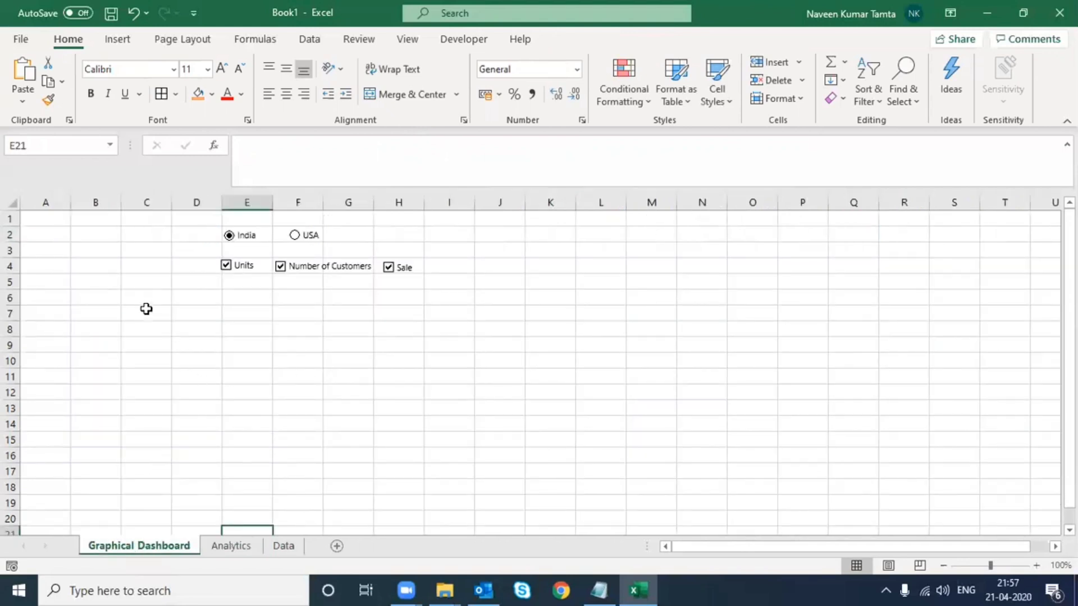
click(146, 309)
key(ctrl+v)
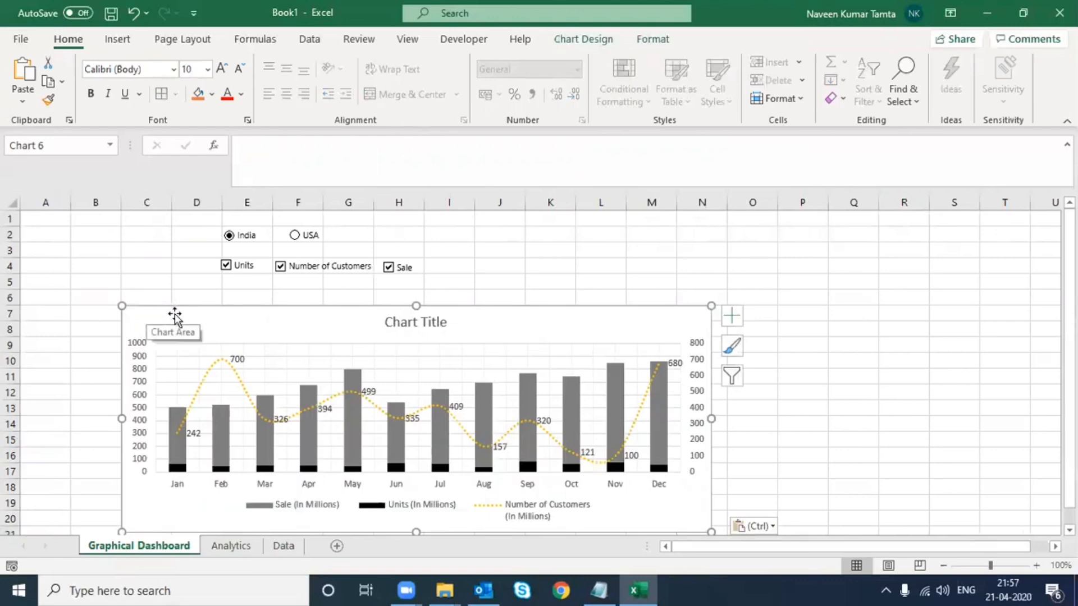
Move the pasted chart up to just below the checkboxes and widen it into column Q.
drag(175, 316, 164, 296)
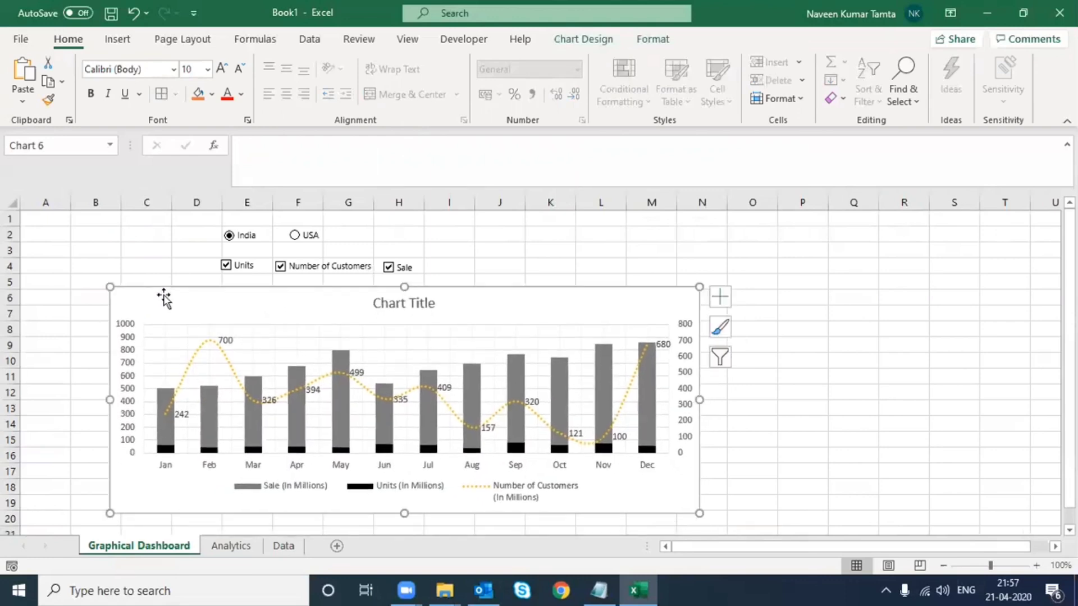
drag(620, 186, 626, 132)
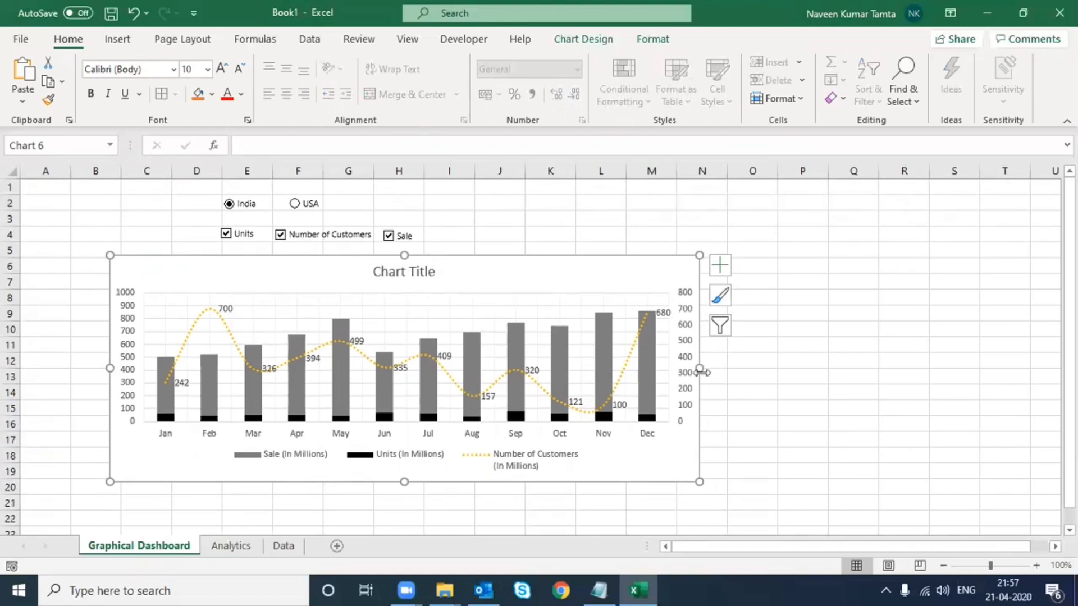
drag(700, 371, 874, 371)
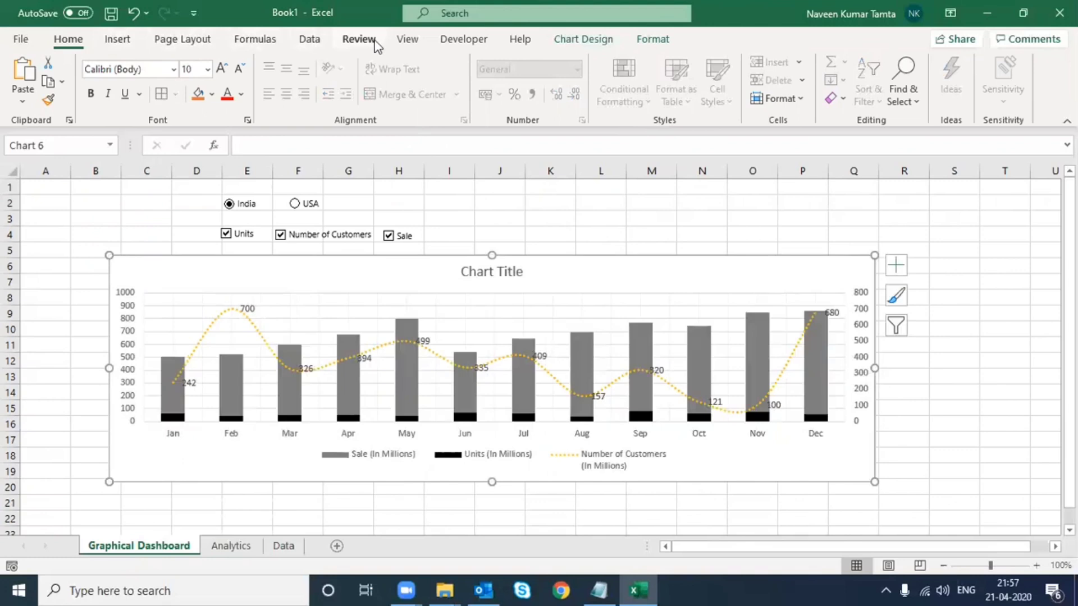
Hide the cell gridlines on the Graphical Dashboard sheet.
click(404, 40)
click(357, 39)
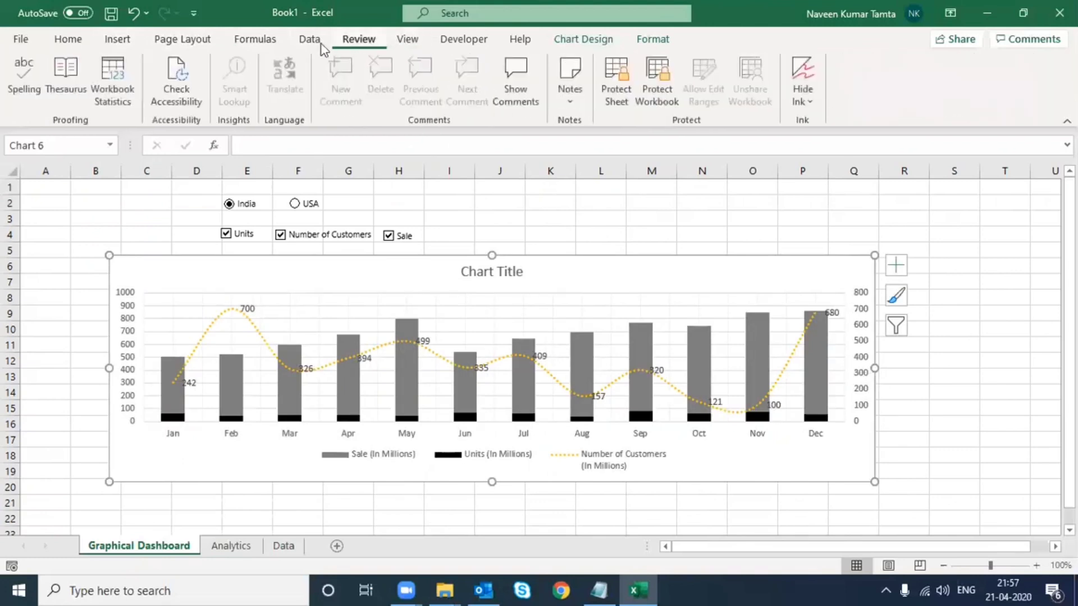
click(408, 41)
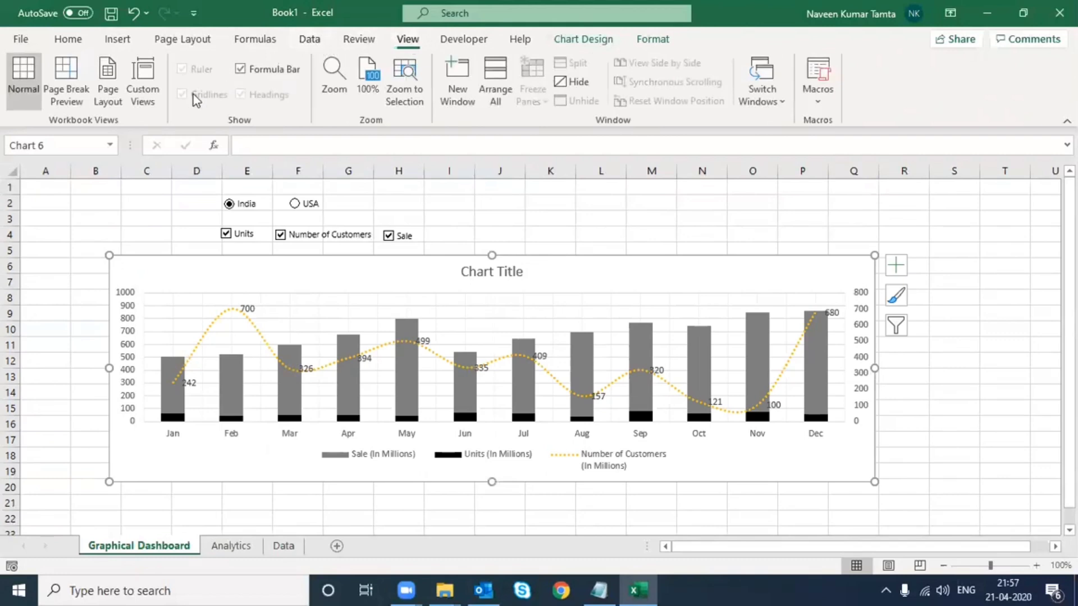
click(478, 204)
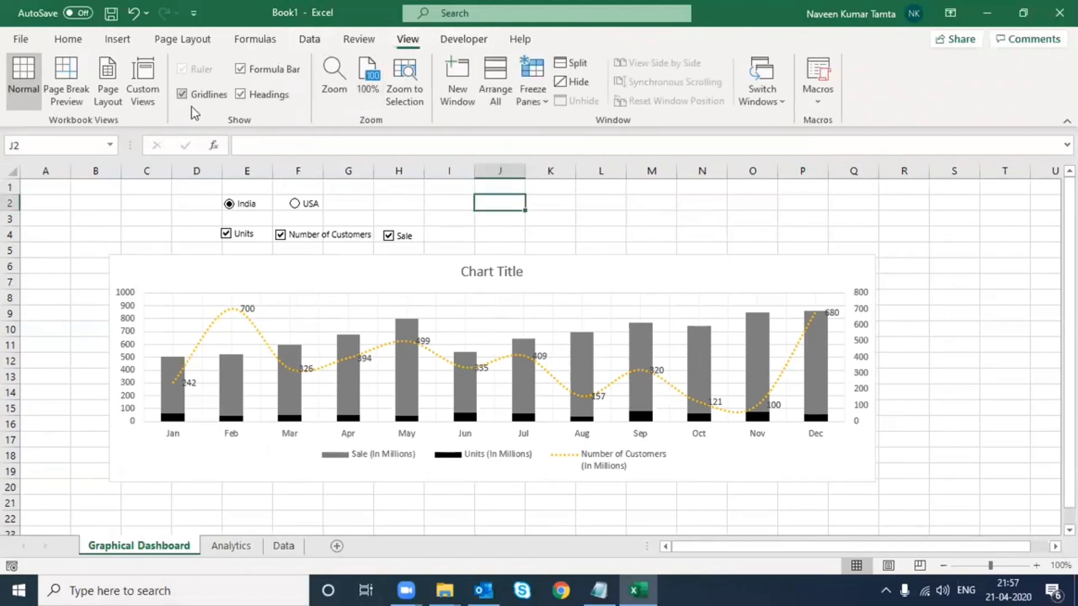
click(182, 94)
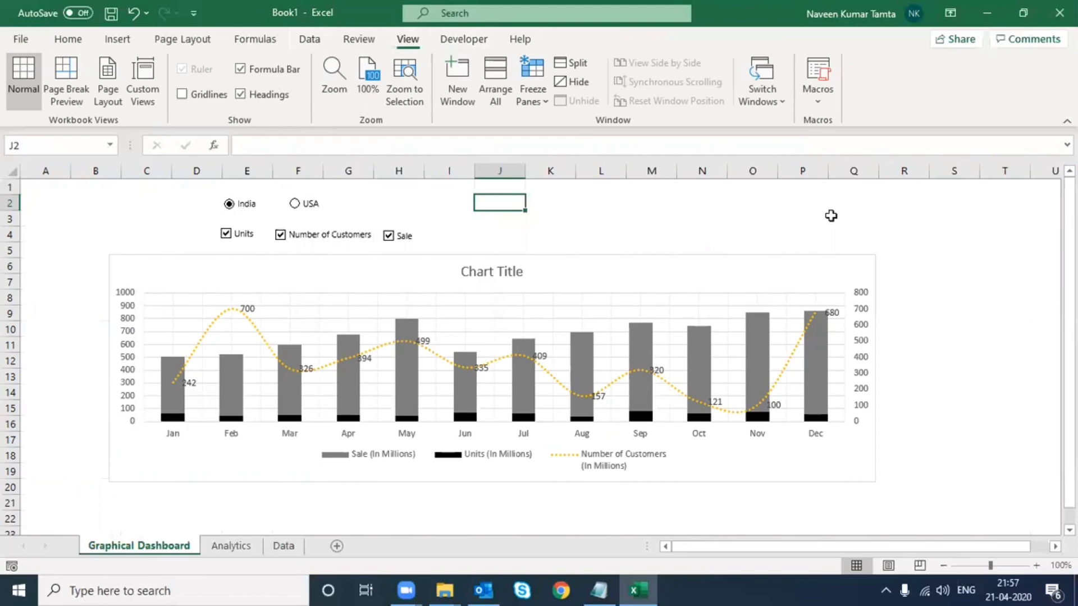
click(750, 256)
right_click(746, 258)
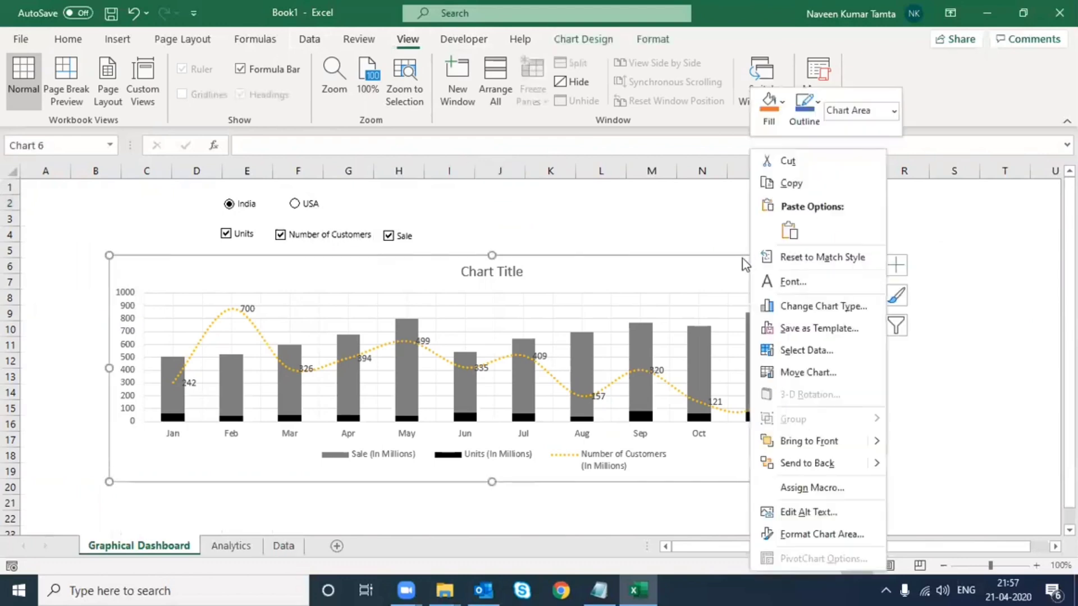
key(Escape)
click(942, 265)
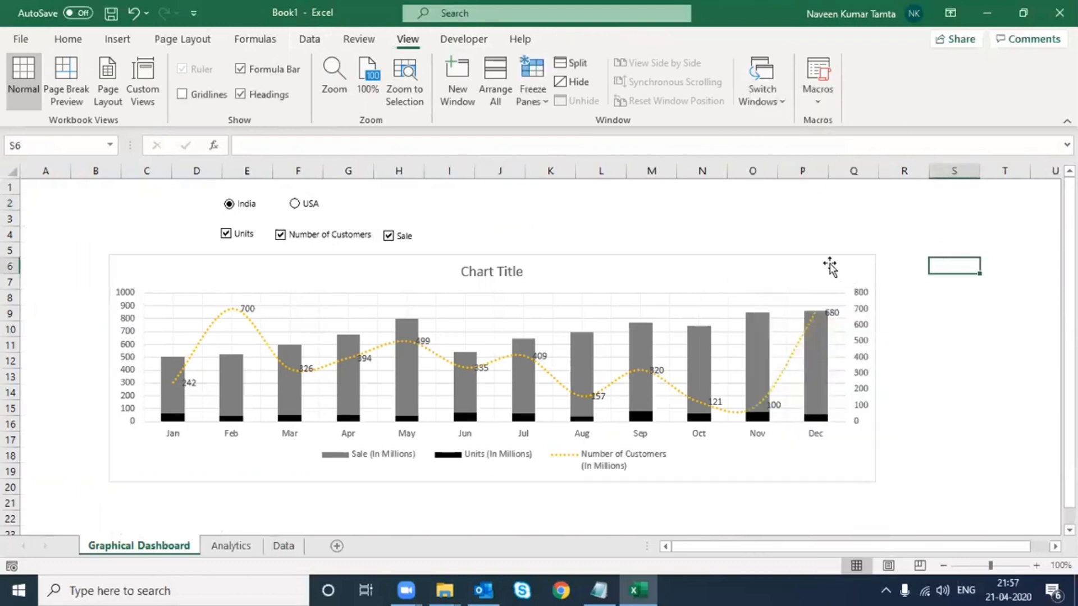
Give the chart area a solid grey border line through its Format Chart Area settings.
click(803, 261)
right_click(803, 261)
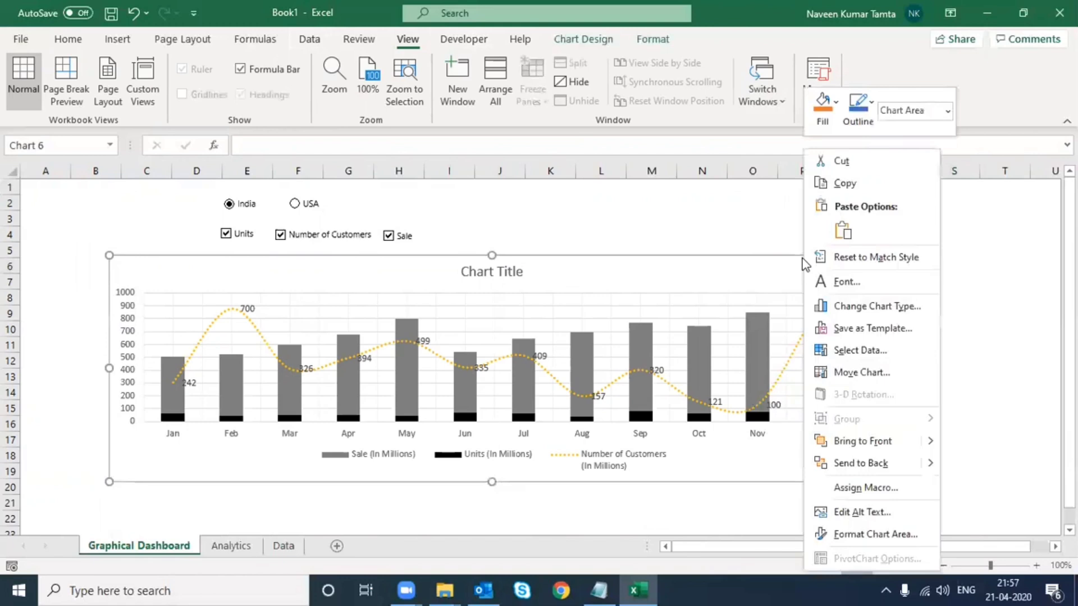
click(841, 531)
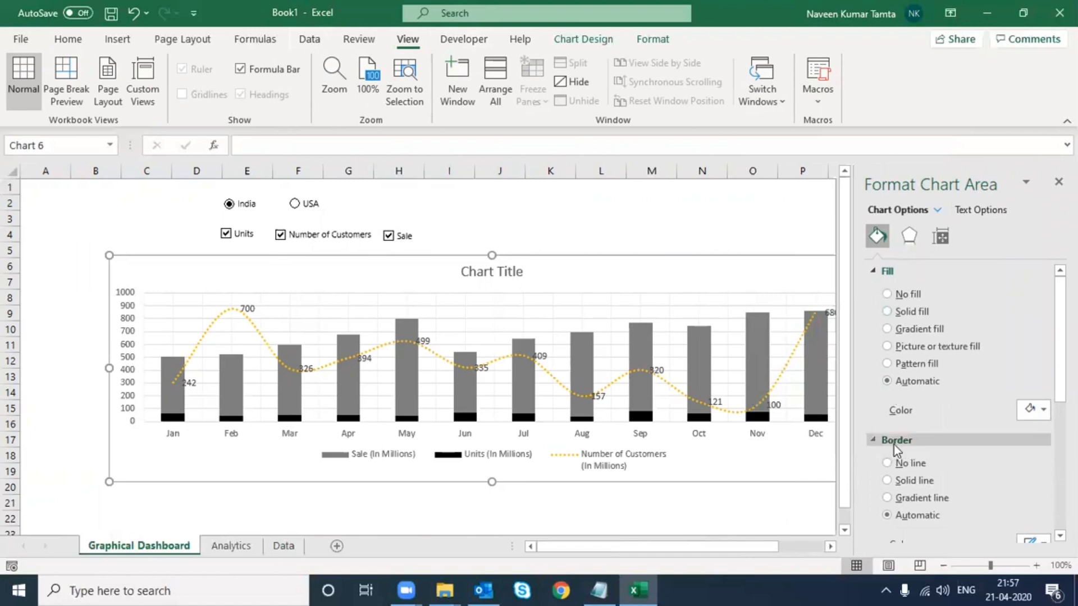
scroll(910, 328, down, 4)
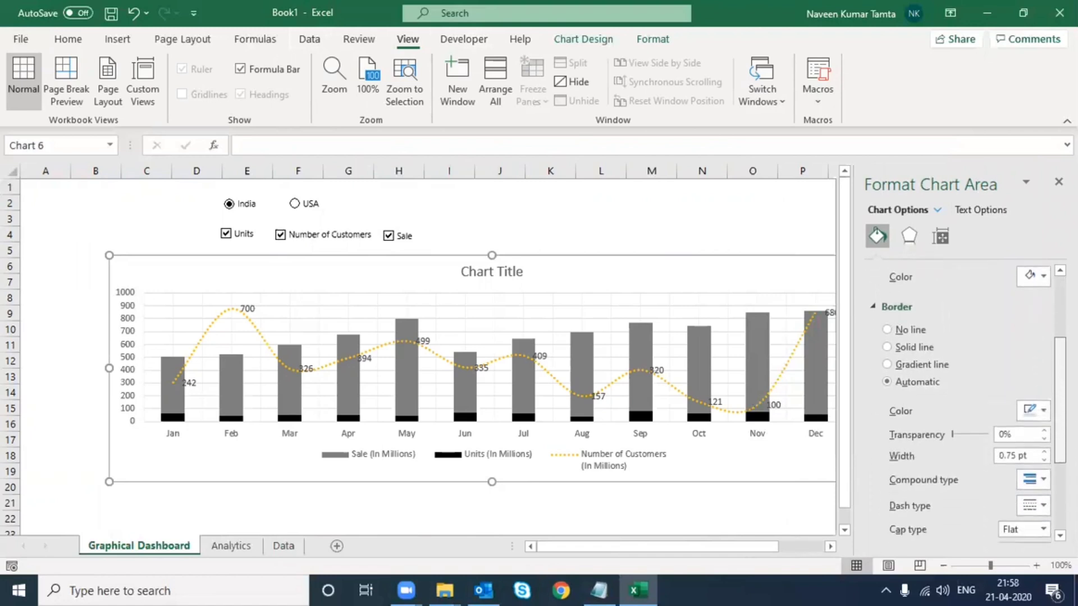
click(1044, 418)
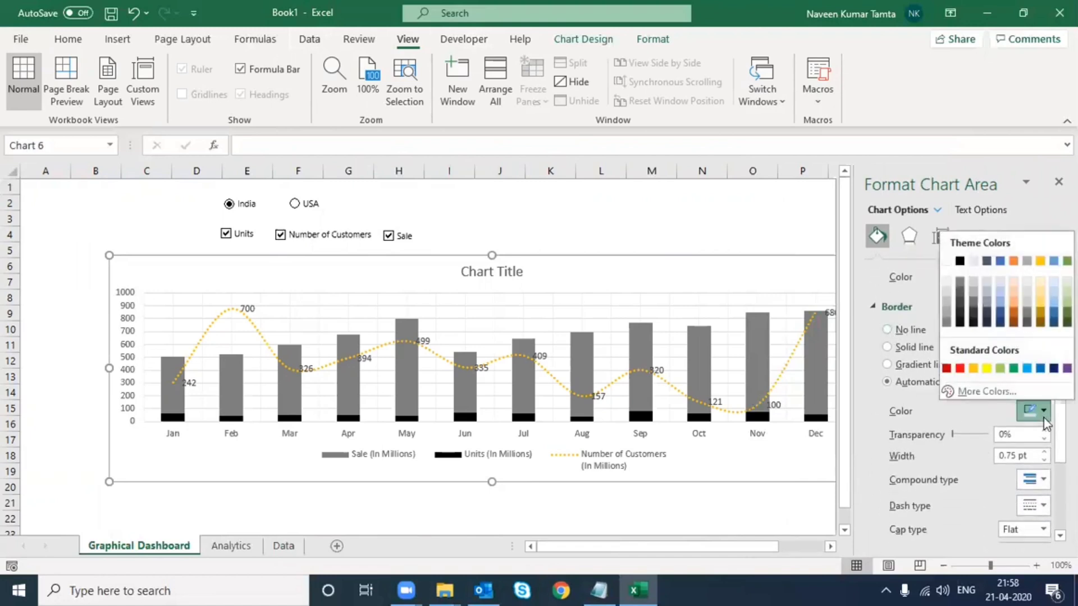
click(945, 315)
click(734, 216)
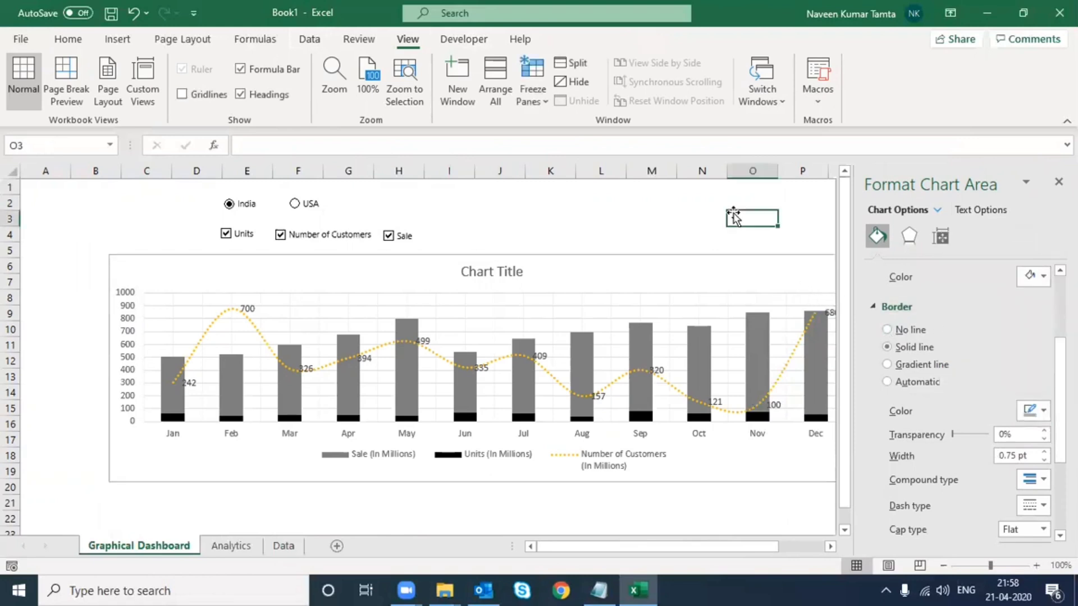
click(1059, 182)
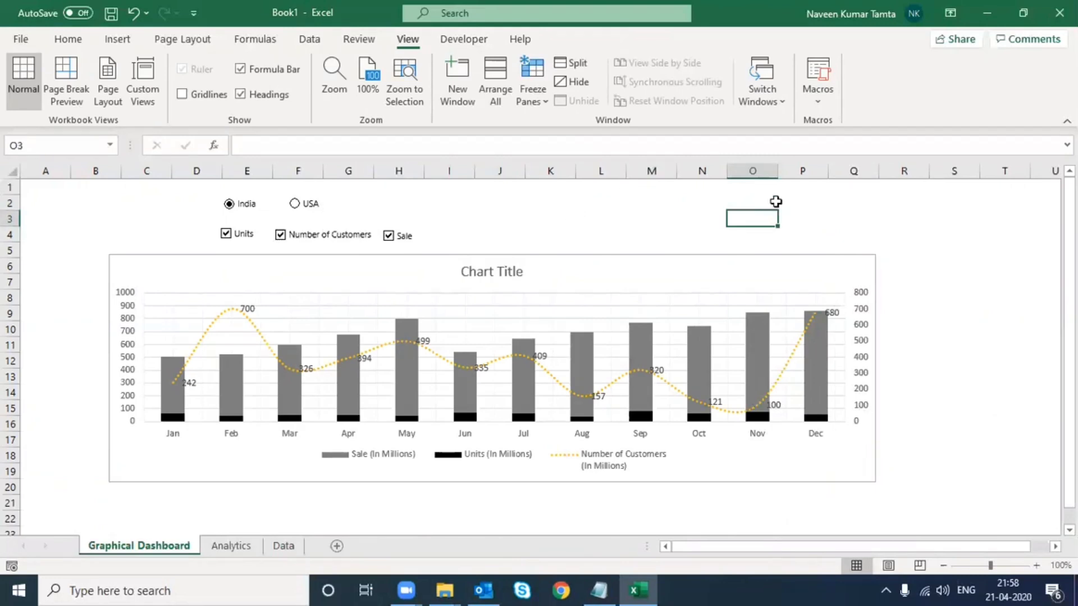
Apply rounded corners to the chart area's border and shift the chart slightly left and up.
click(619, 258)
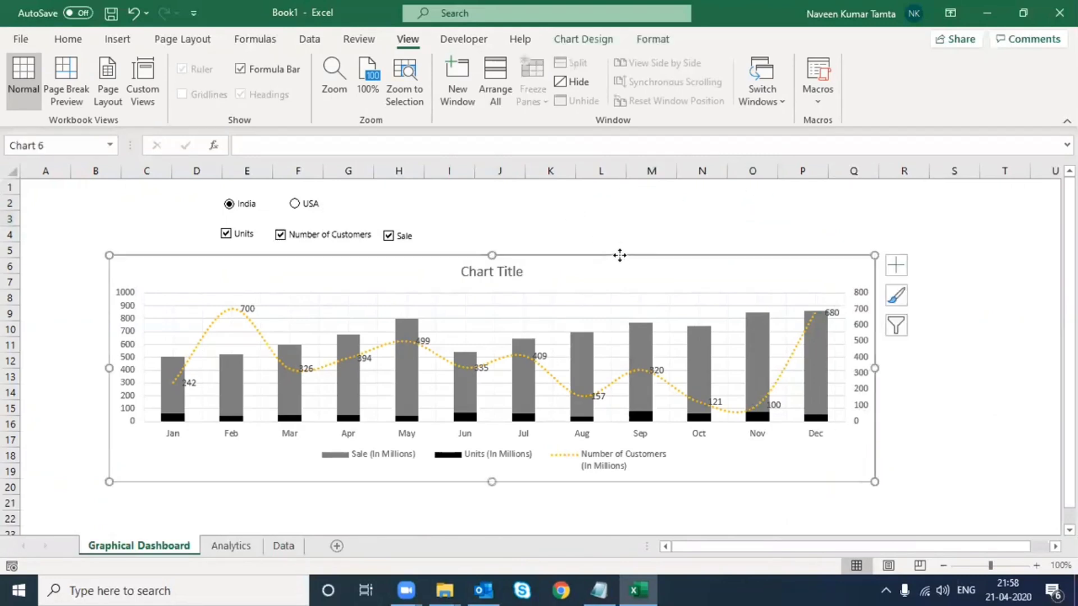
right_click(618, 256)
click(682, 537)
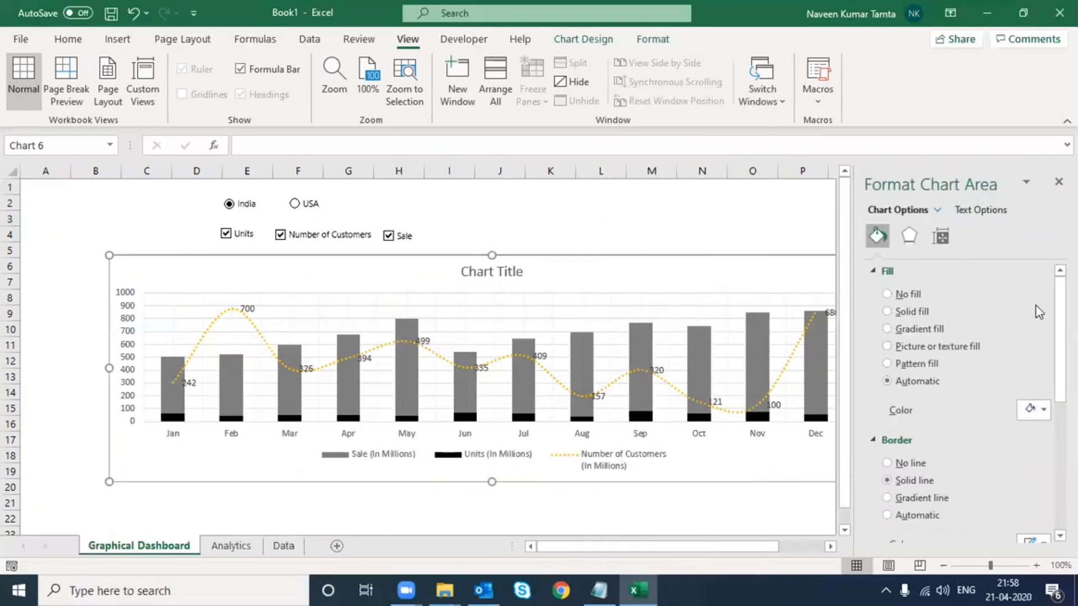
scroll(897, 512, down, 5)
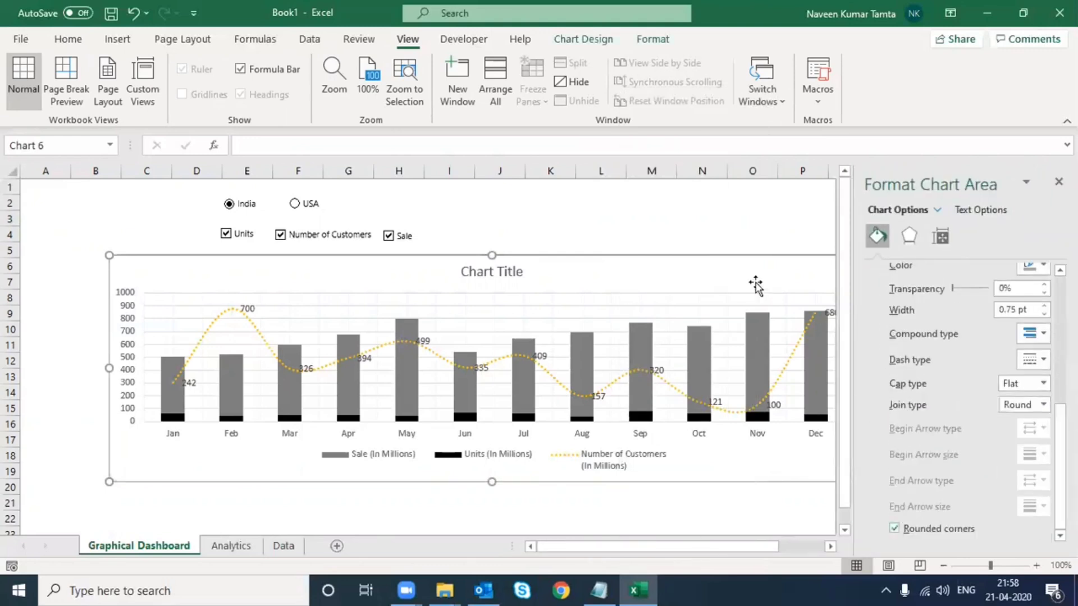
click(702, 219)
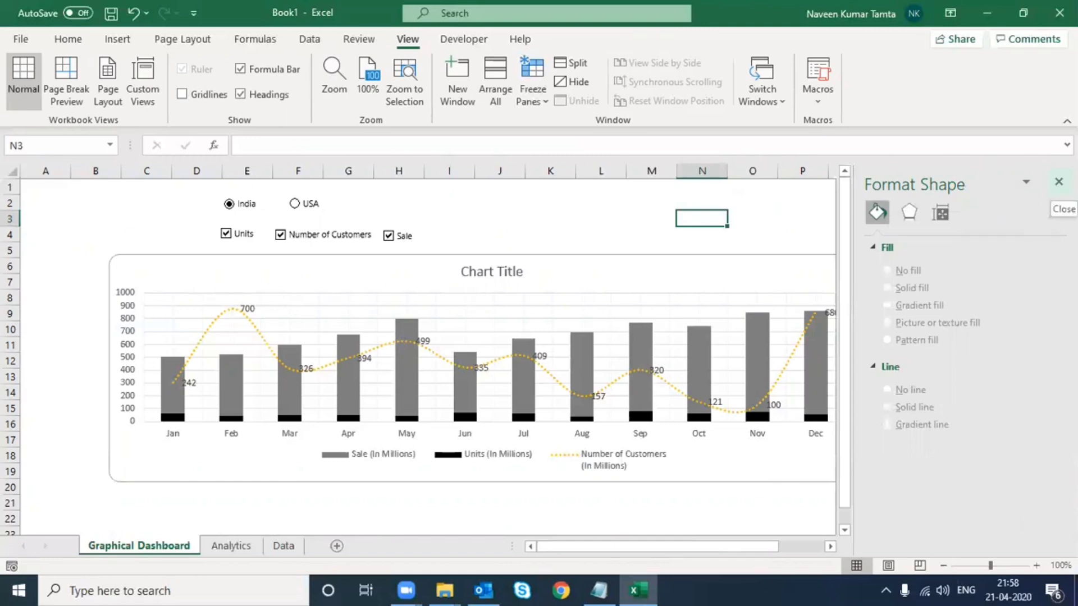
click(1059, 182)
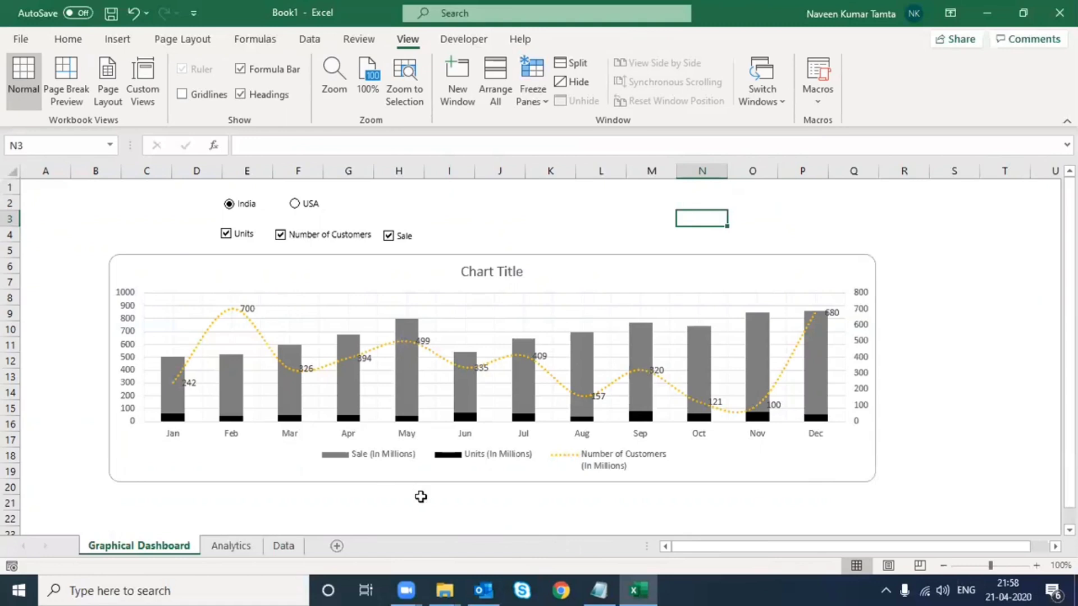
click(479, 255)
drag(479, 255, 463, 253)
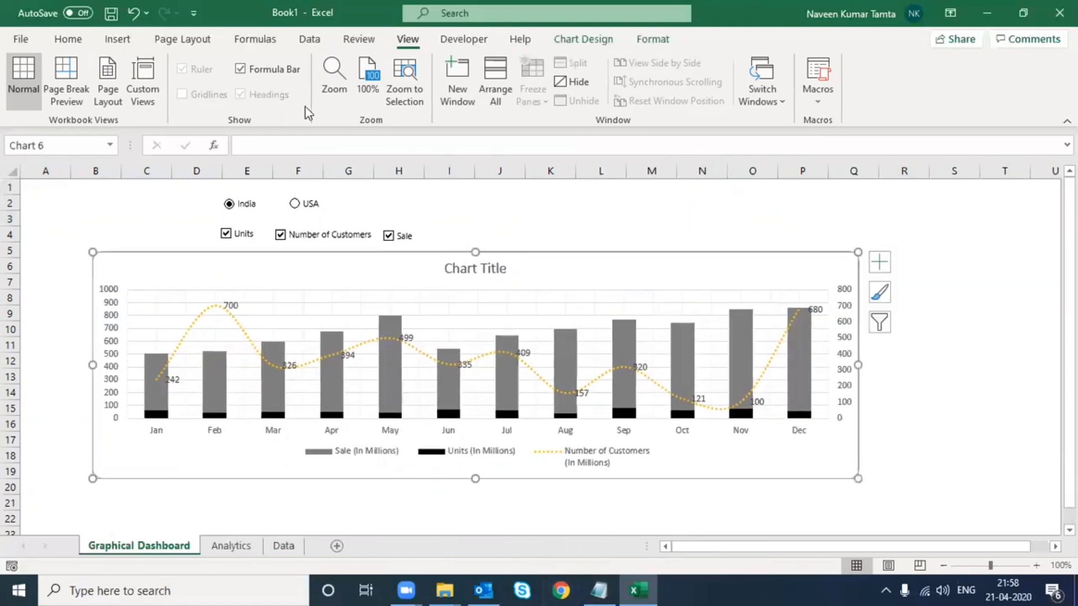
Insert a rectangle about 19.3 cm wide and 1.3 cm high just below the chart and apply the white outlined shape style.
click(118, 40)
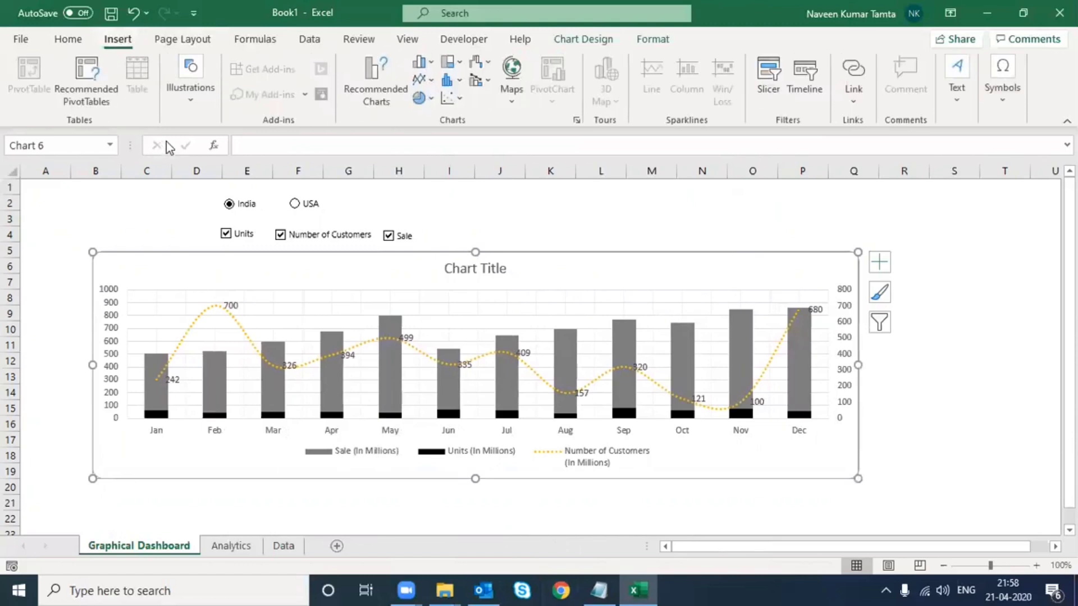
click(191, 103)
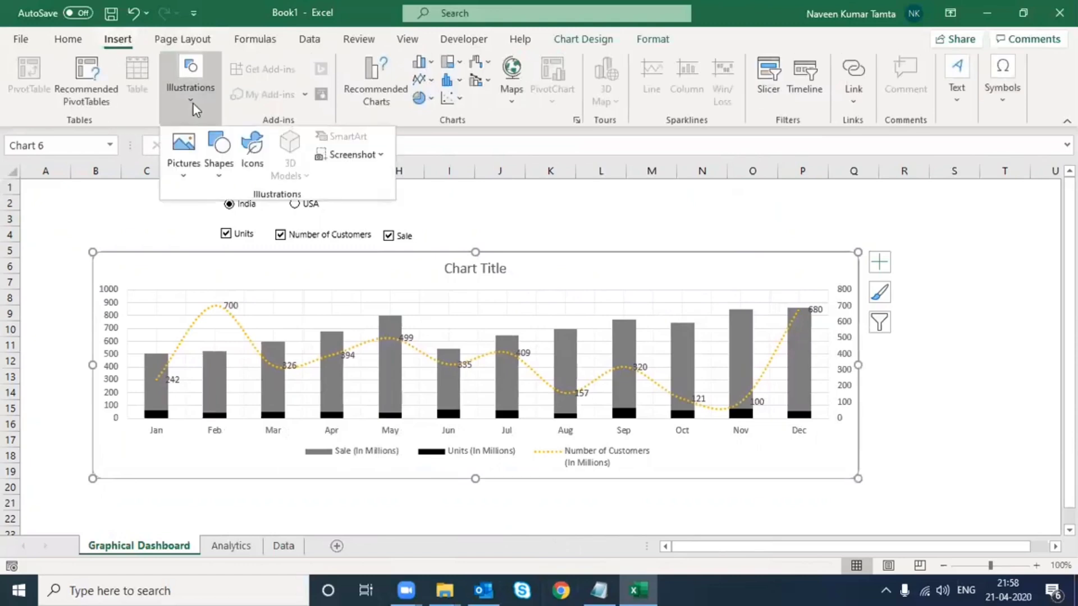
click(217, 173)
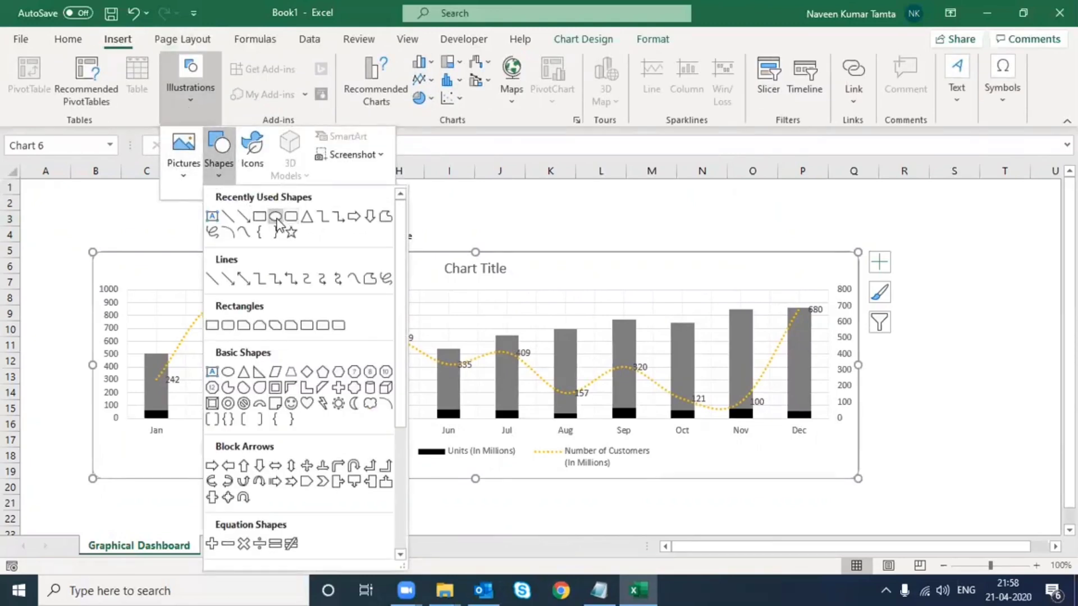
click(259, 220)
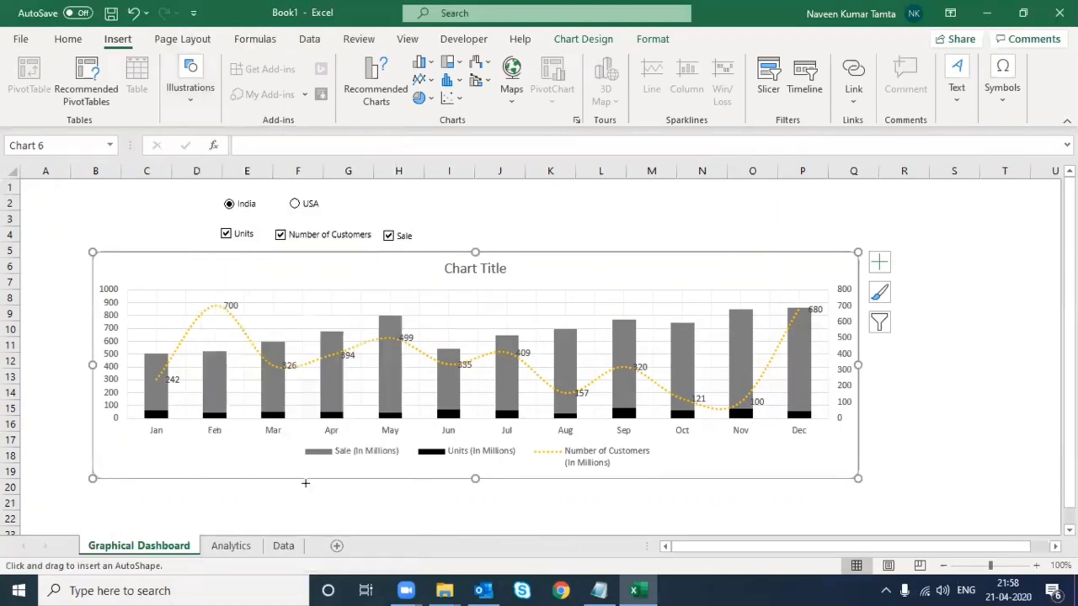
drag(221, 489, 797, 386)
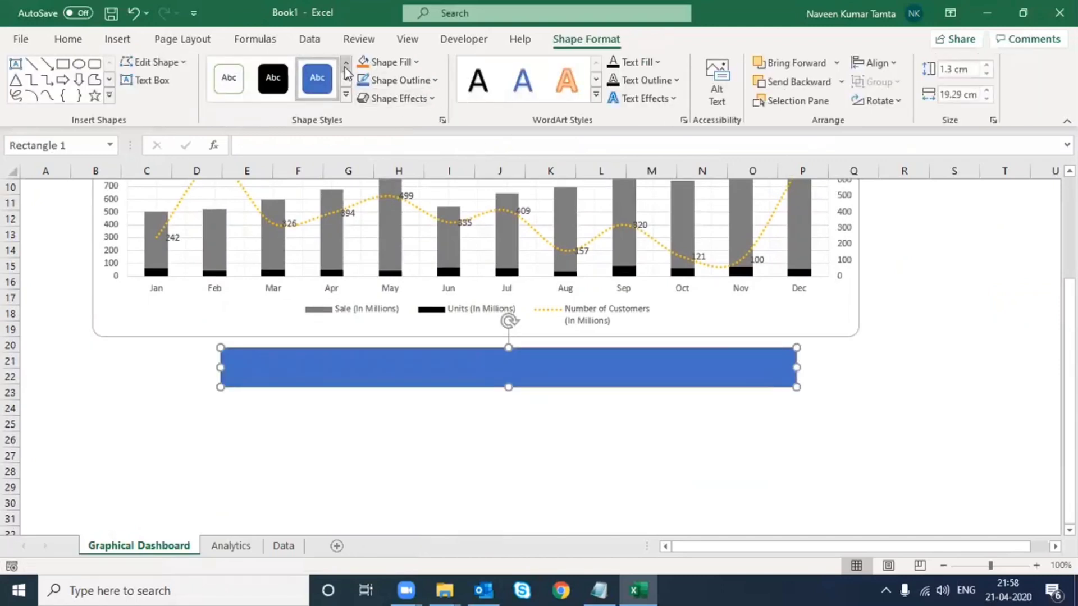
click(228, 78)
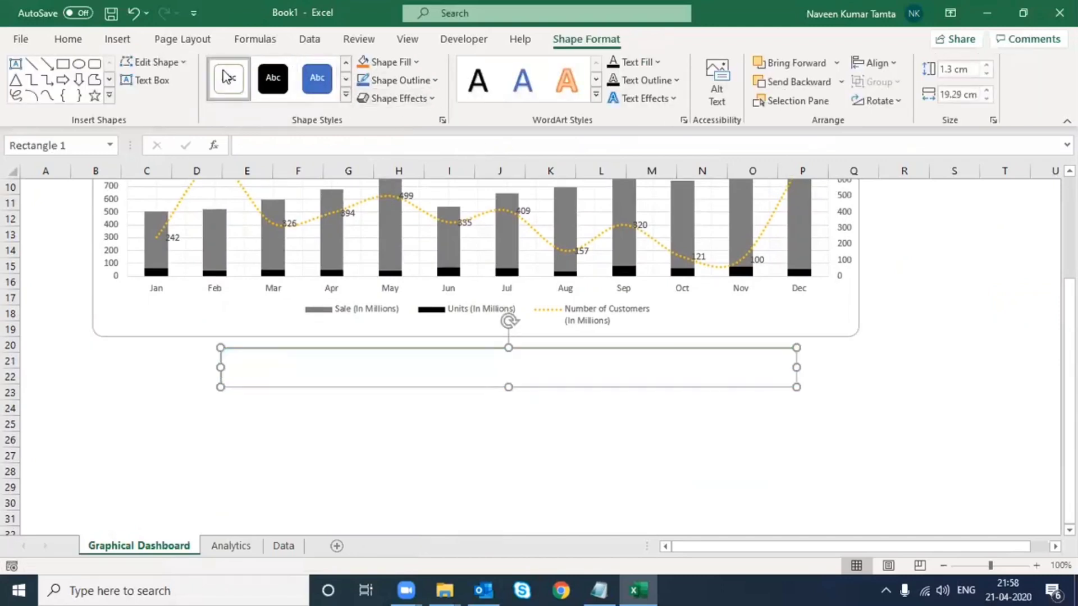
click(386, 441)
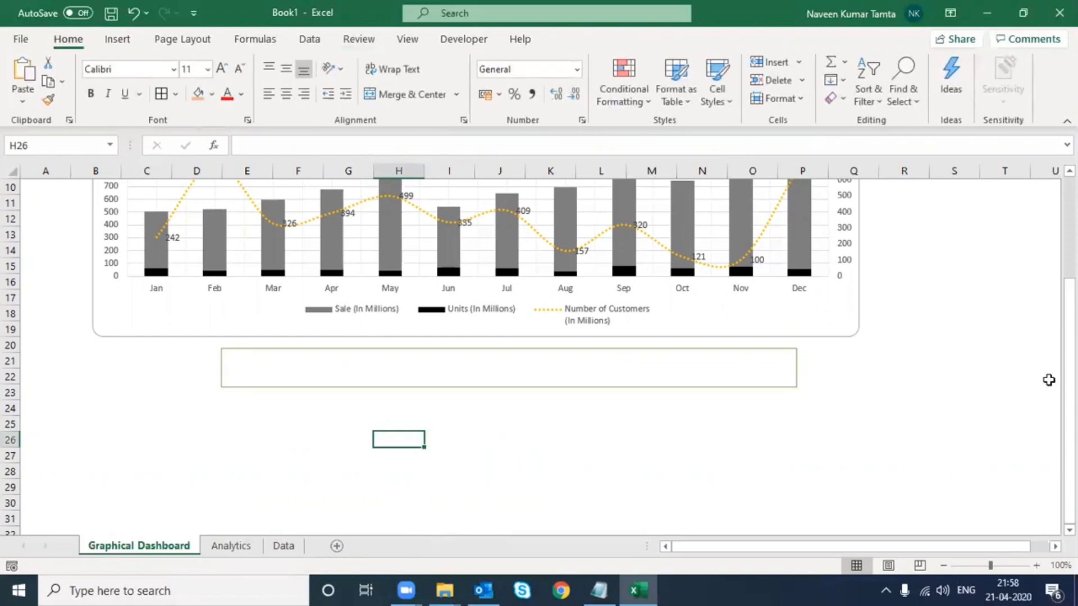
Move the Units, Number of Customers and Sale checkboxes together onto the middle of the rectangle below the chart.
drag(1068, 380, 1069, 290)
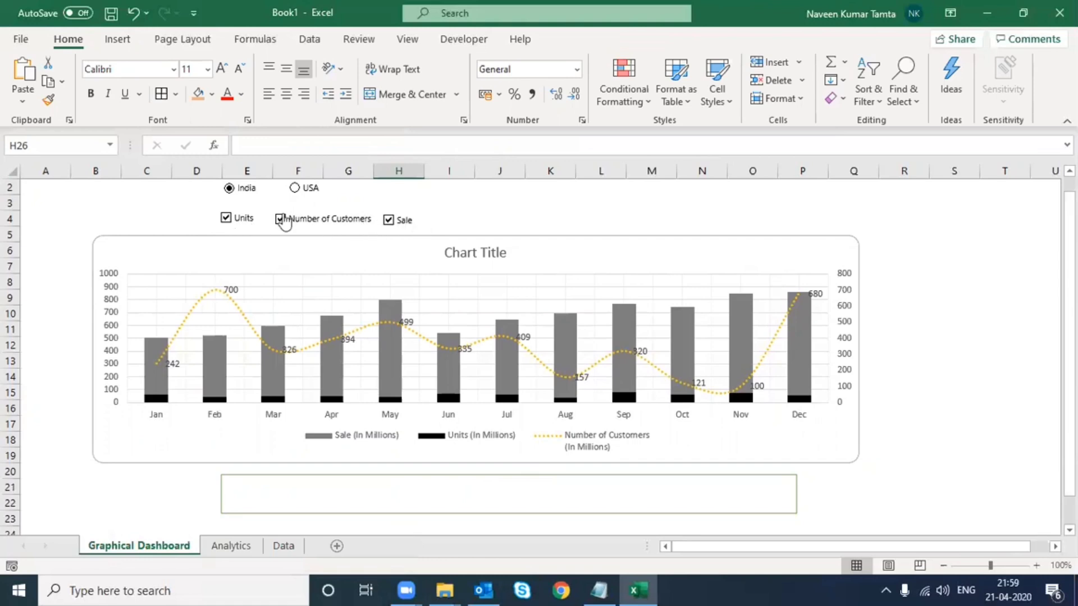
ctrl+click(245, 224)
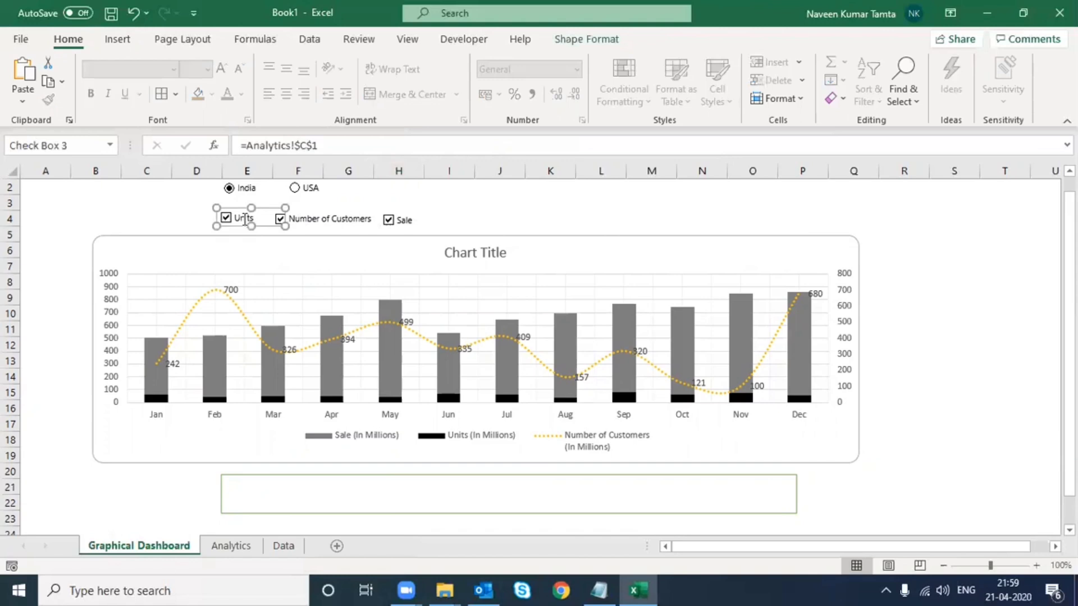
ctrl+click(314, 220)
ctrl+click(408, 220)
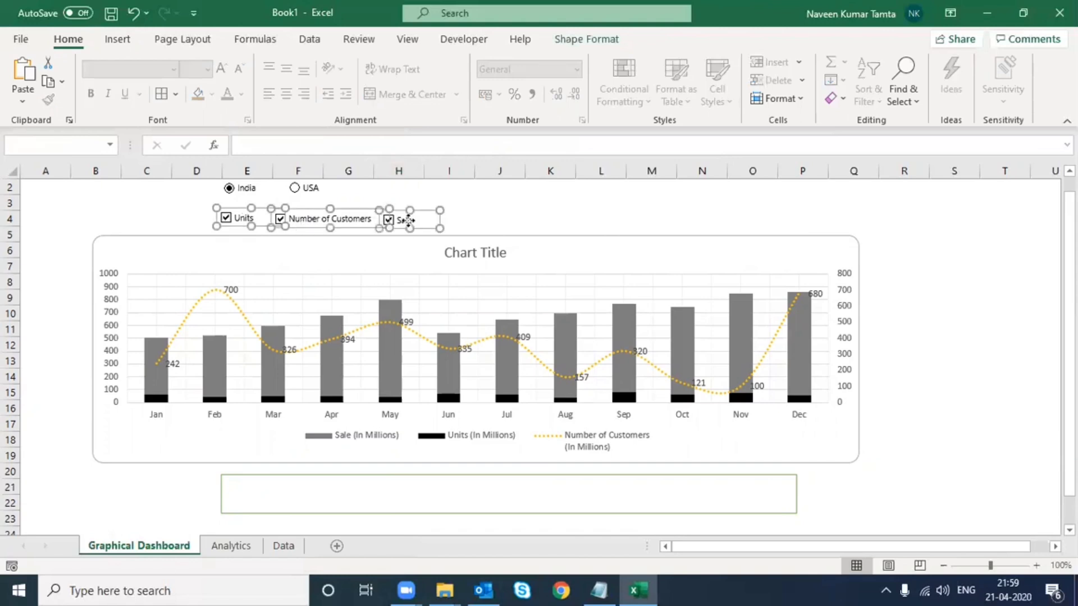
drag(355, 209, 413, 400)
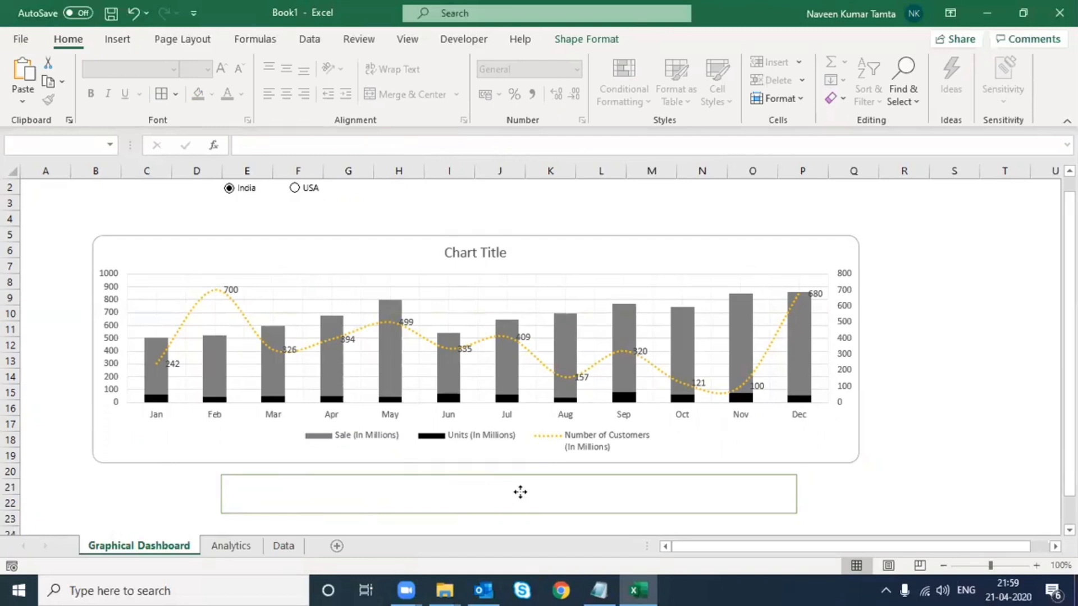
drag(523, 492, 504, 494)
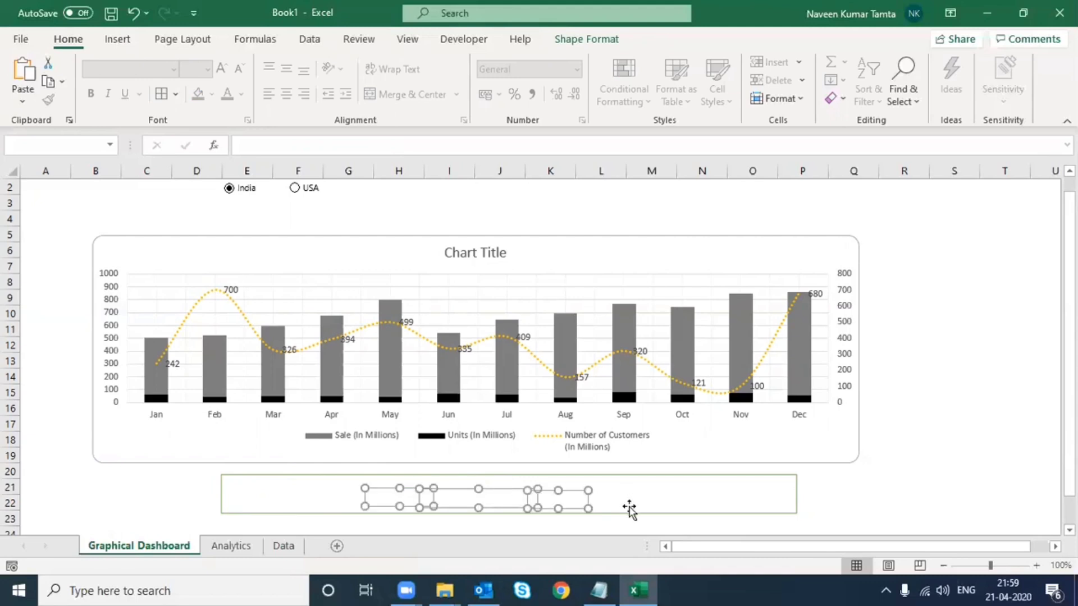
Send the rectangle below the chart behind the three checkboxes.
click(501, 495)
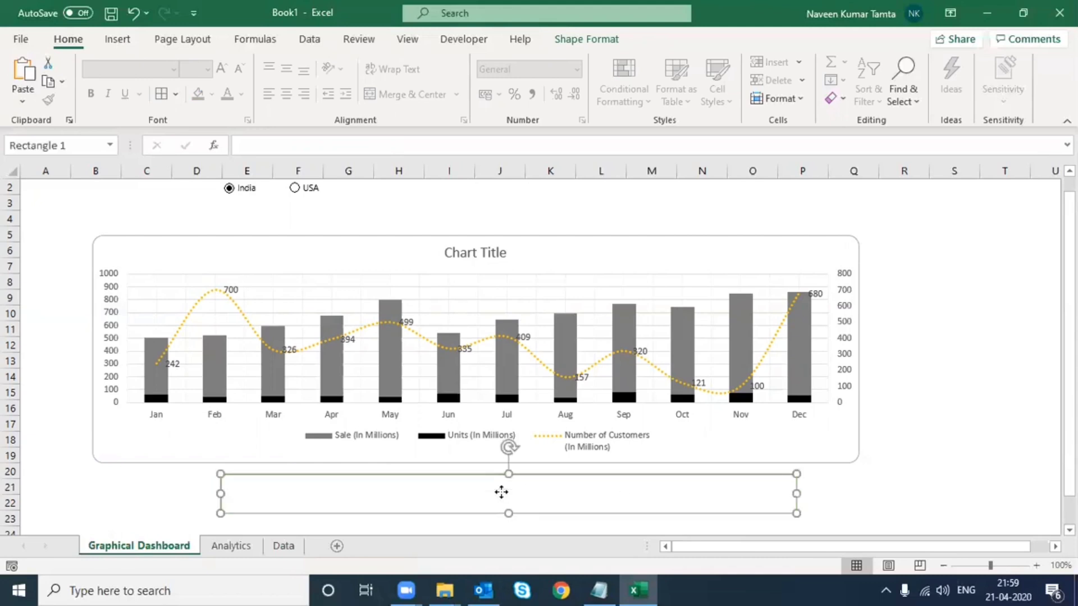
right_click(504, 494)
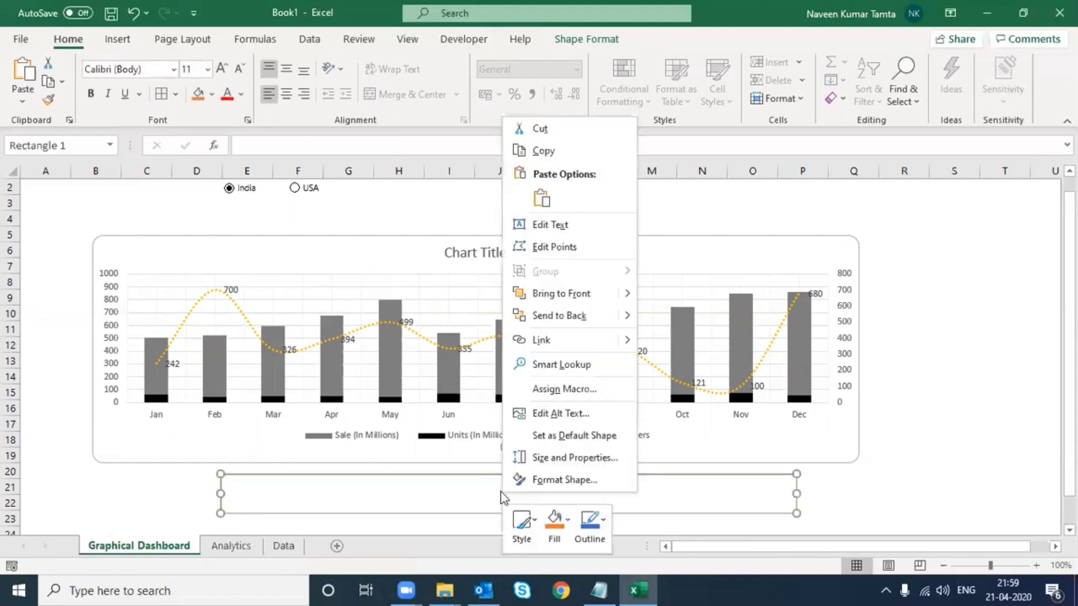
click(581, 300)
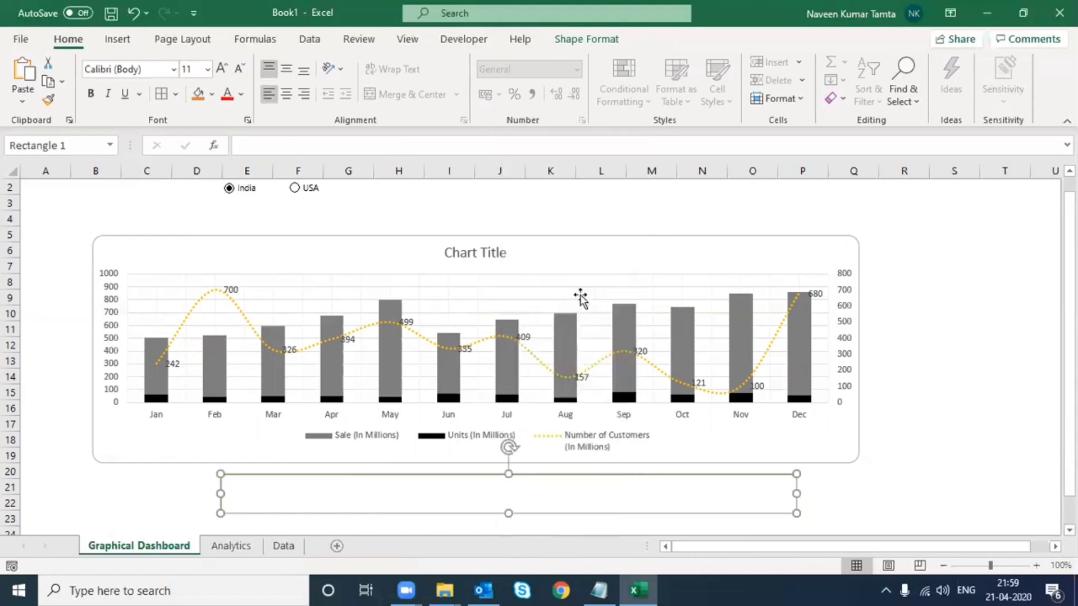
right_click(475, 484)
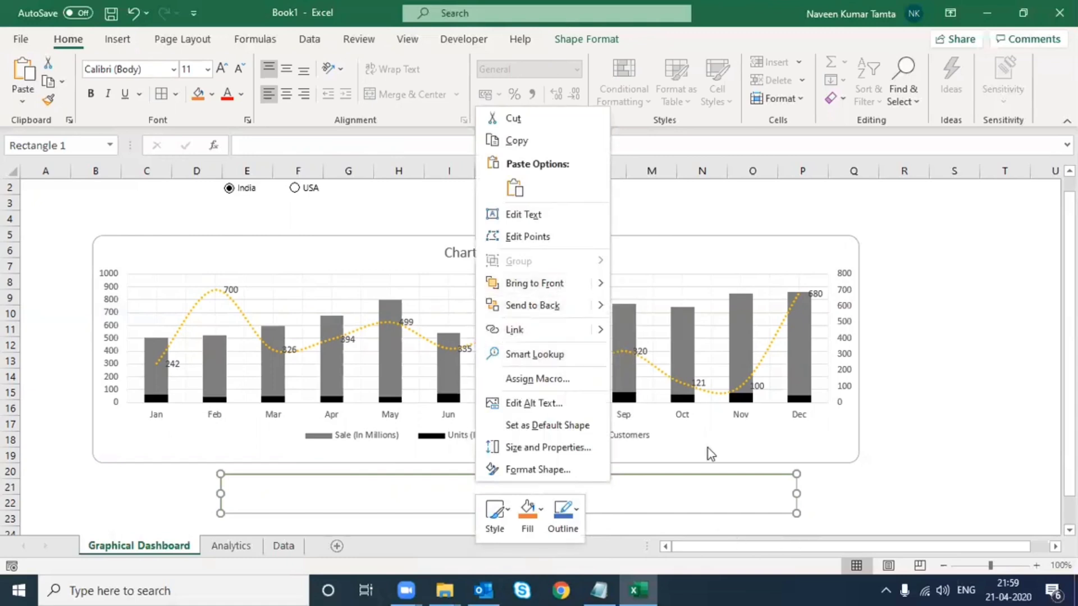
click(560, 306)
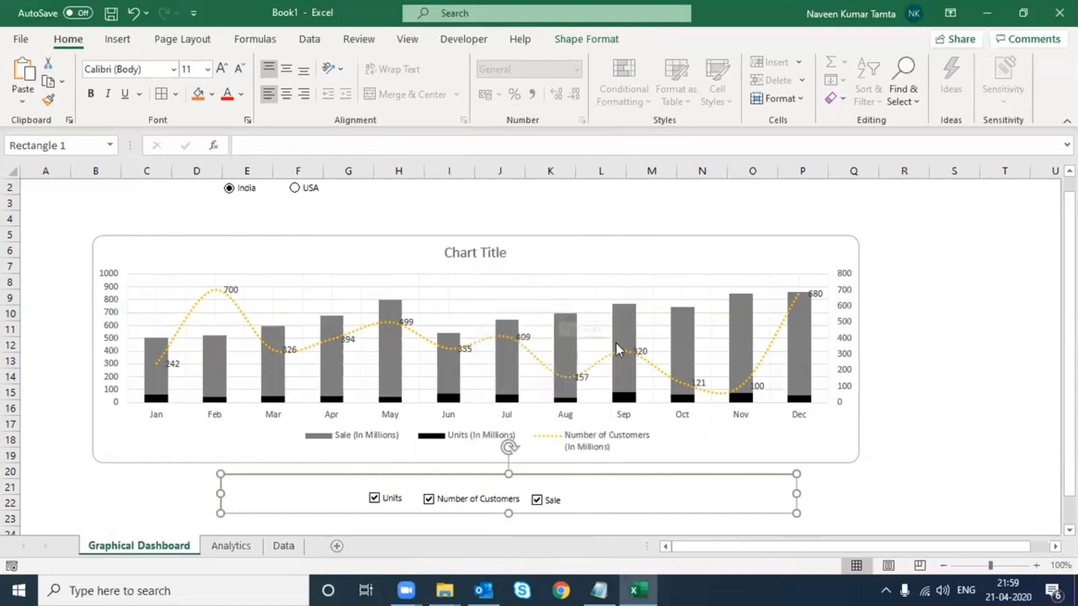
Narrow the rectangle below the chart from both sides so it frames the three checkboxes more closely.
click(896, 485)
click(577, 475)
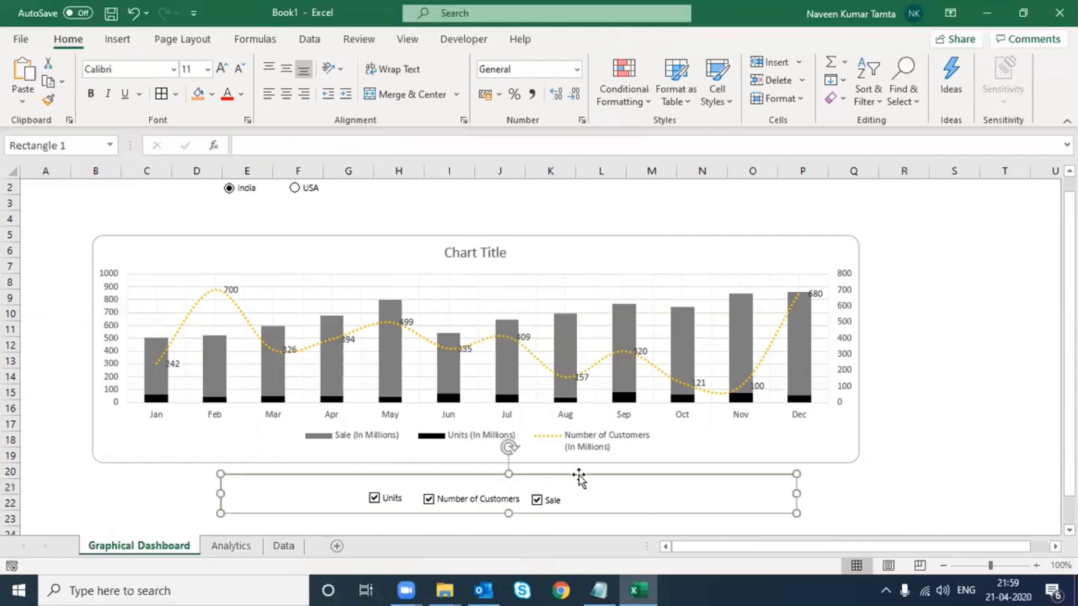
drag(796, 514, 628, 516)
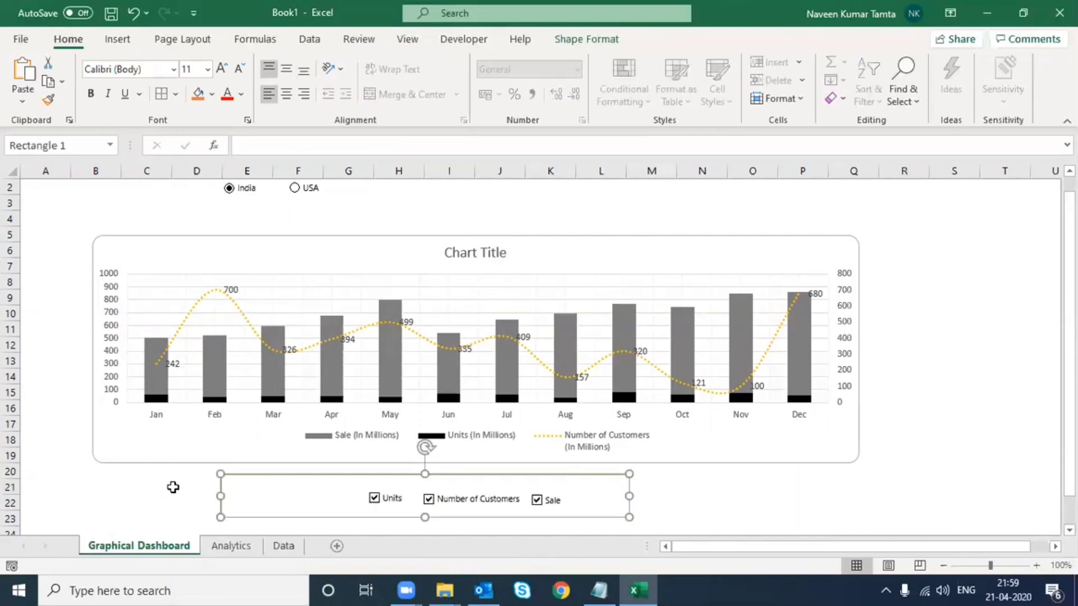
drag(218, 497, 313, 497)
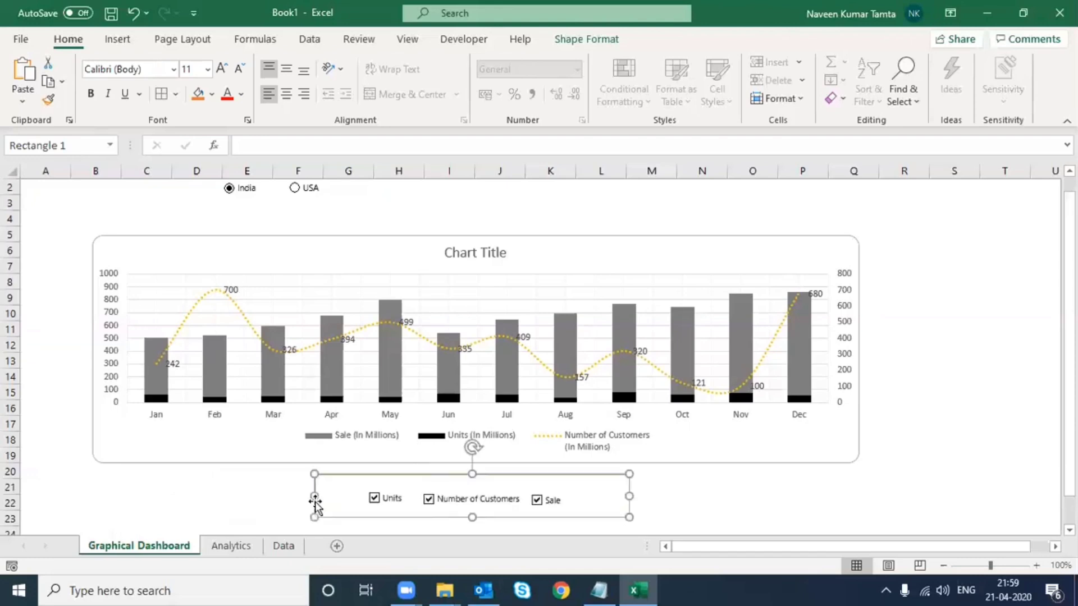
Move the Number of Customers checkbox up slightly so it lines up with the Units checkbox.
right_click(480, 505)
key(Escape)
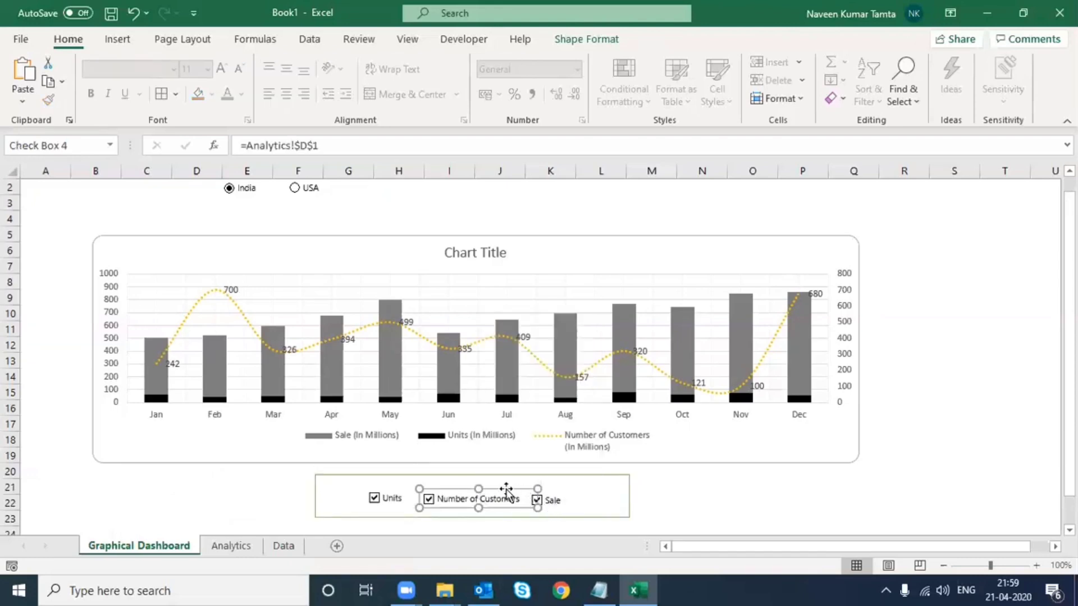
drag(509, 487, 509, 486)
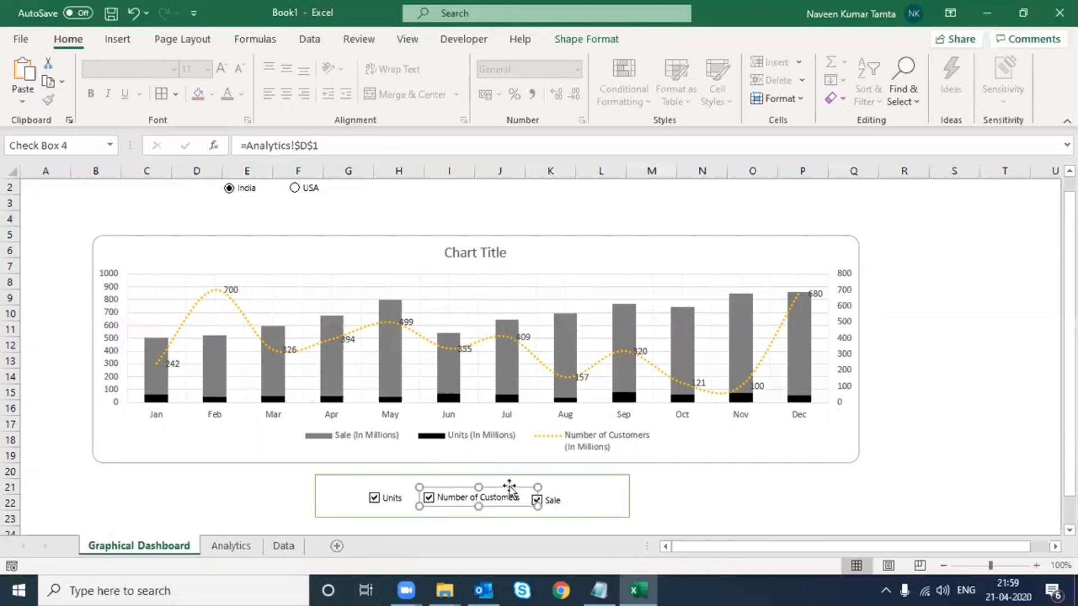
Move the Sale checkbox slightly up so it is level with the Units and Number of Customers checkboxes.
click(553, 503)
click(573, 501)
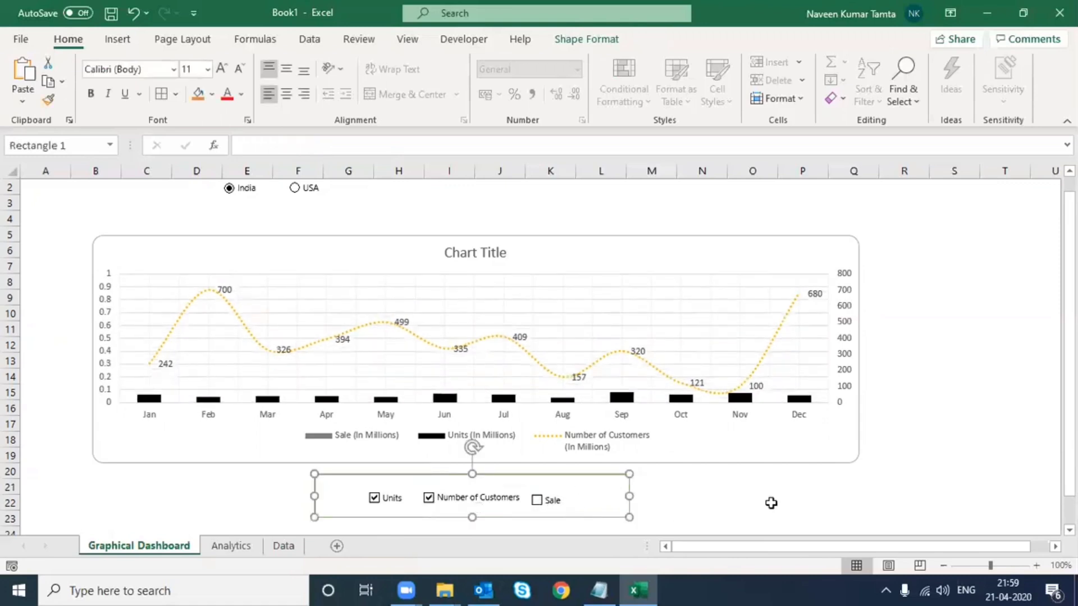
click(771, 503)
right_click(549, 509)
key(Escape)
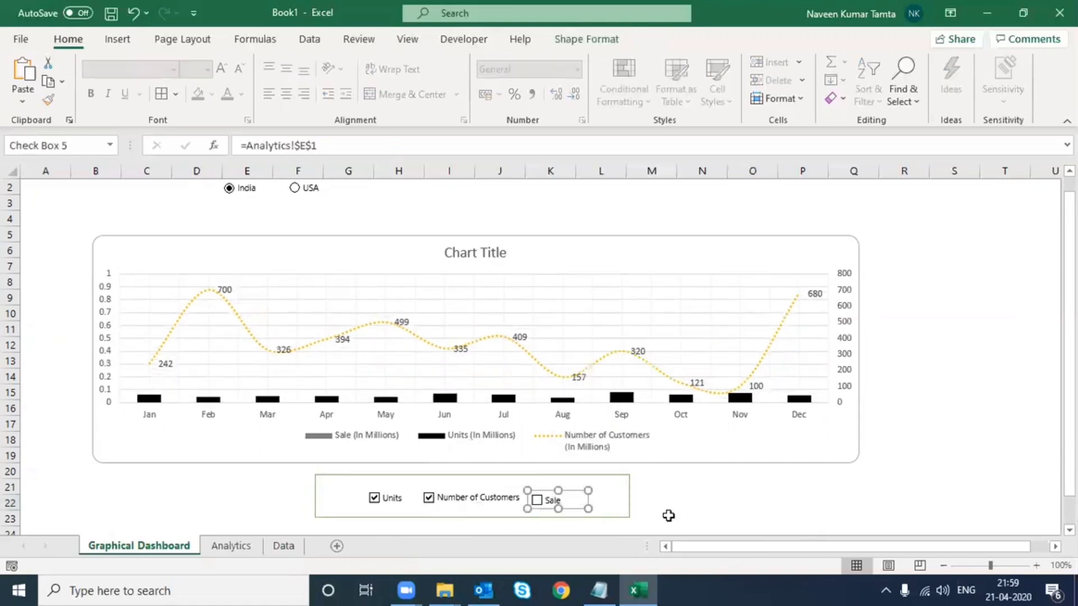
key(Escape)
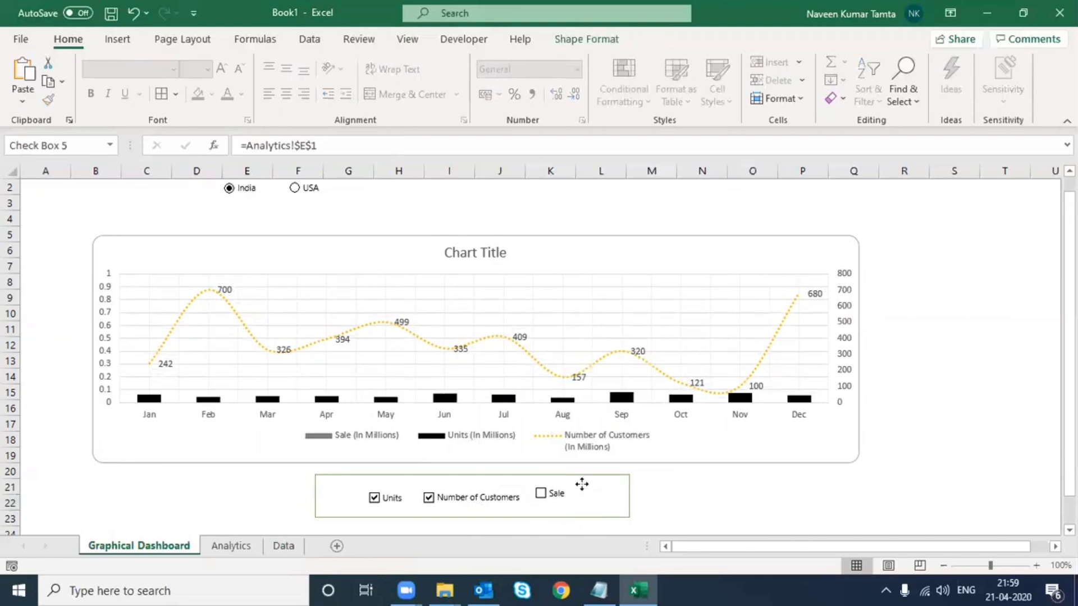
drag(580, 487, 577, 487)
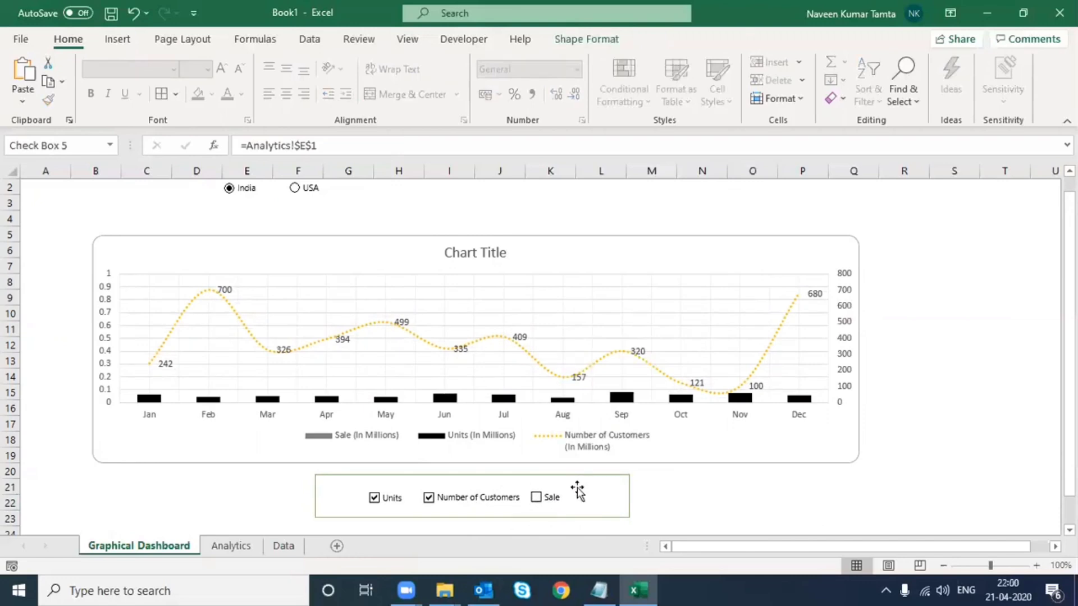
click(731, 500)
Pull the rectangle's right edge in closer to the Sale checkbox and have Sale ticked again.
click(632, 502)
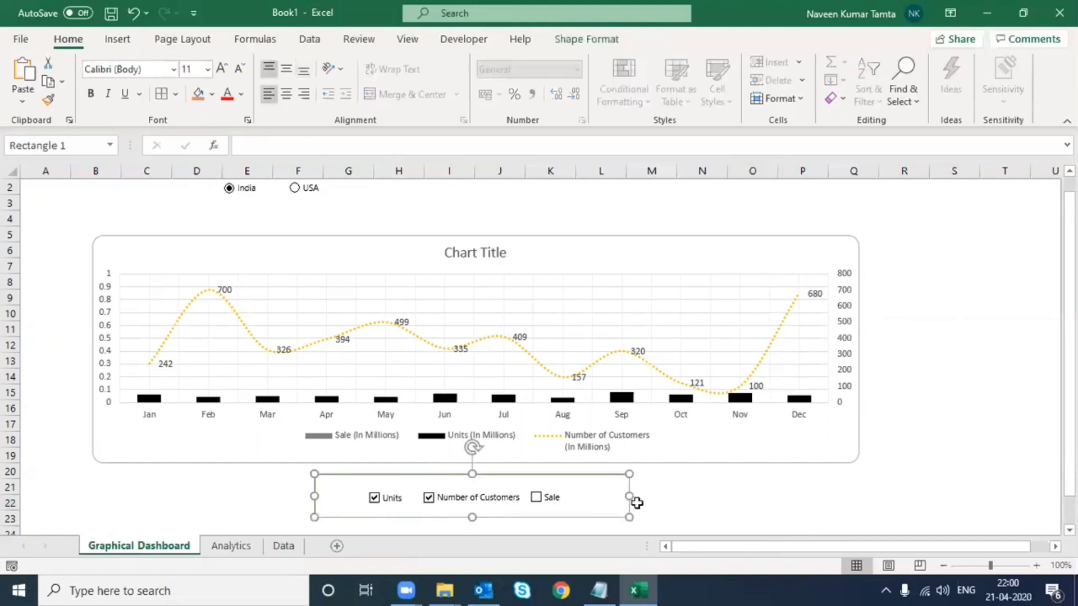
drag(629, 500, 596, 501)
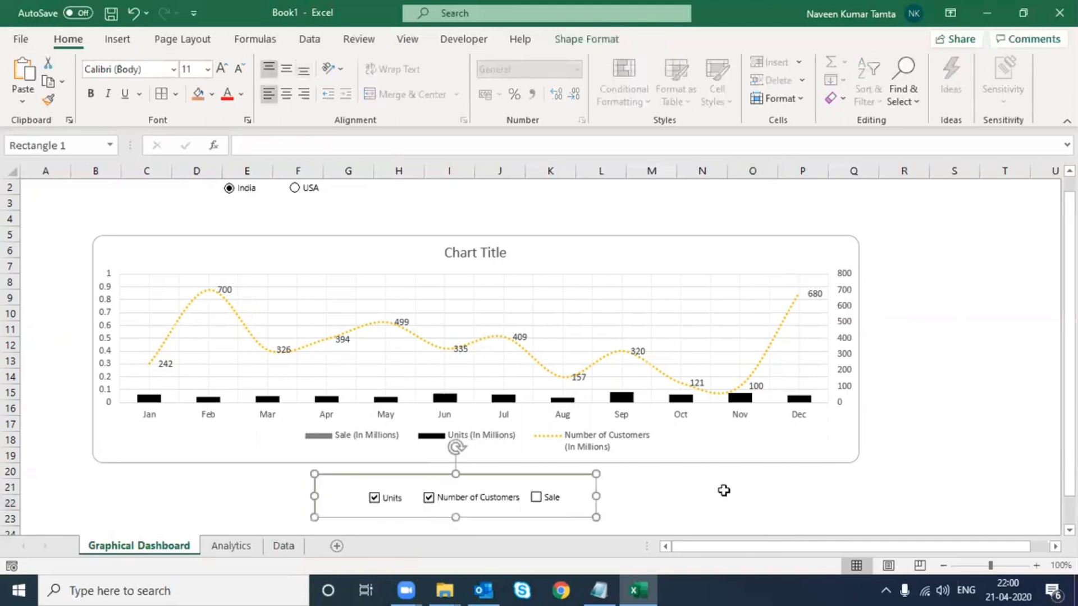
click(723, 490)
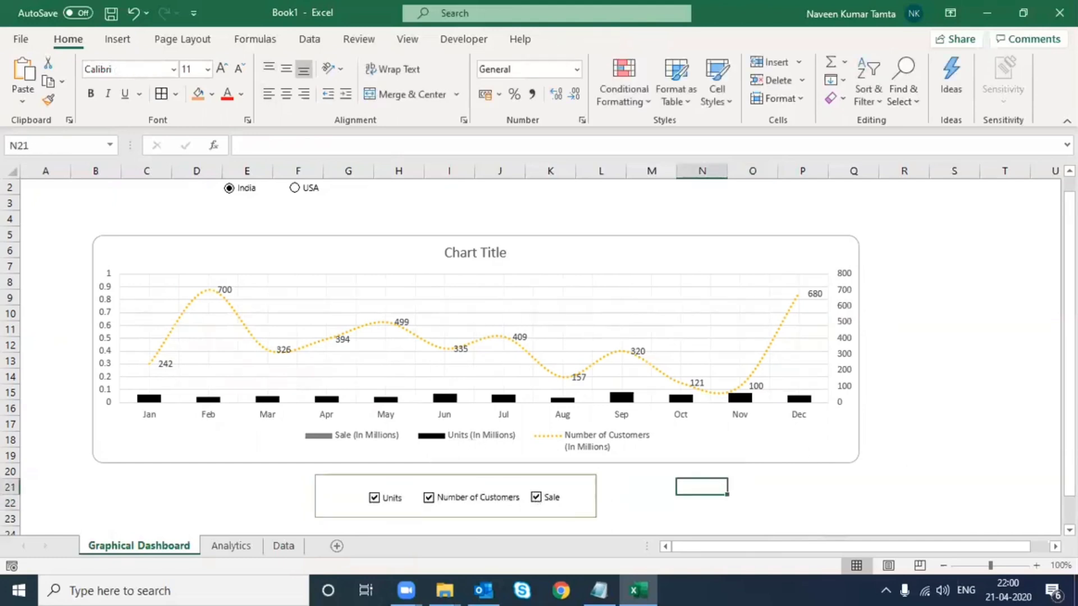
Choose India and move the India and USA option buttons together to just above the middle of the chart.
scroll(370, 181, up, 1)
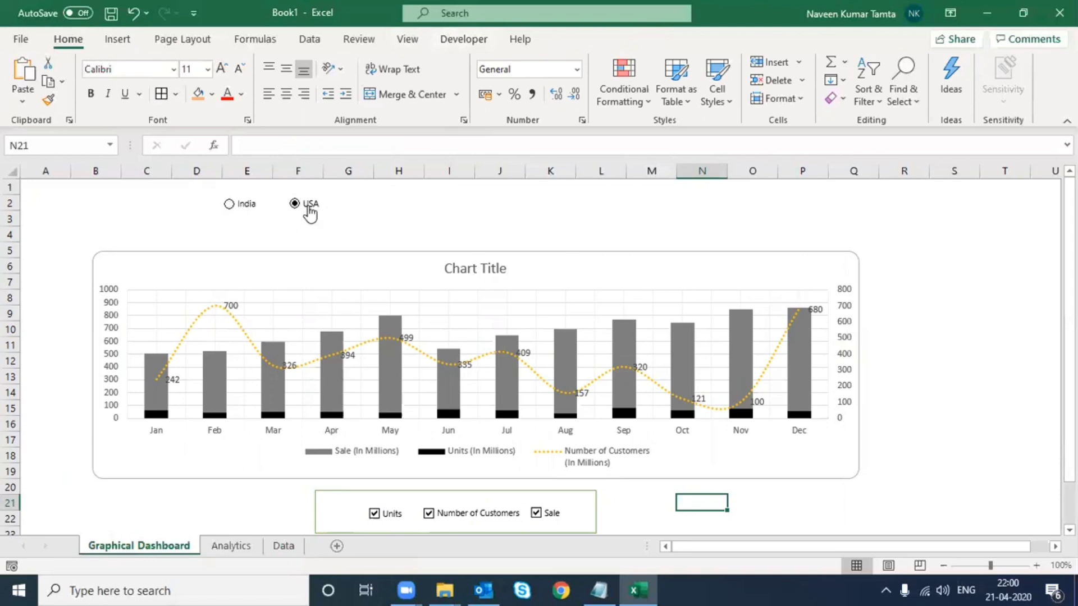
click(242, 206)
ctrl+click(248, 209)
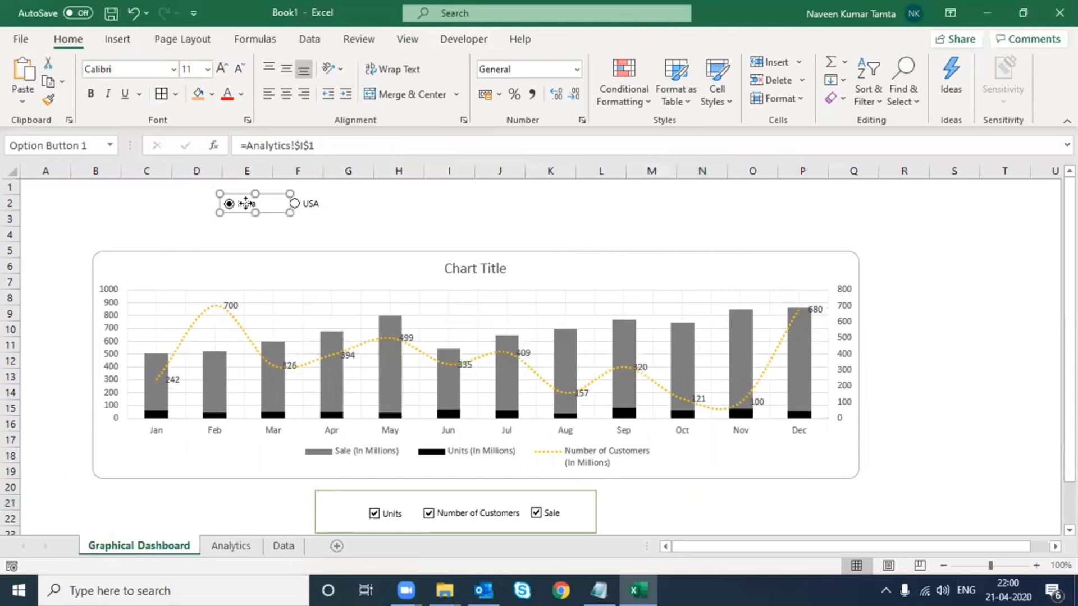
ctrl+click(310, 205)
drag(269, 193, 472, 212)
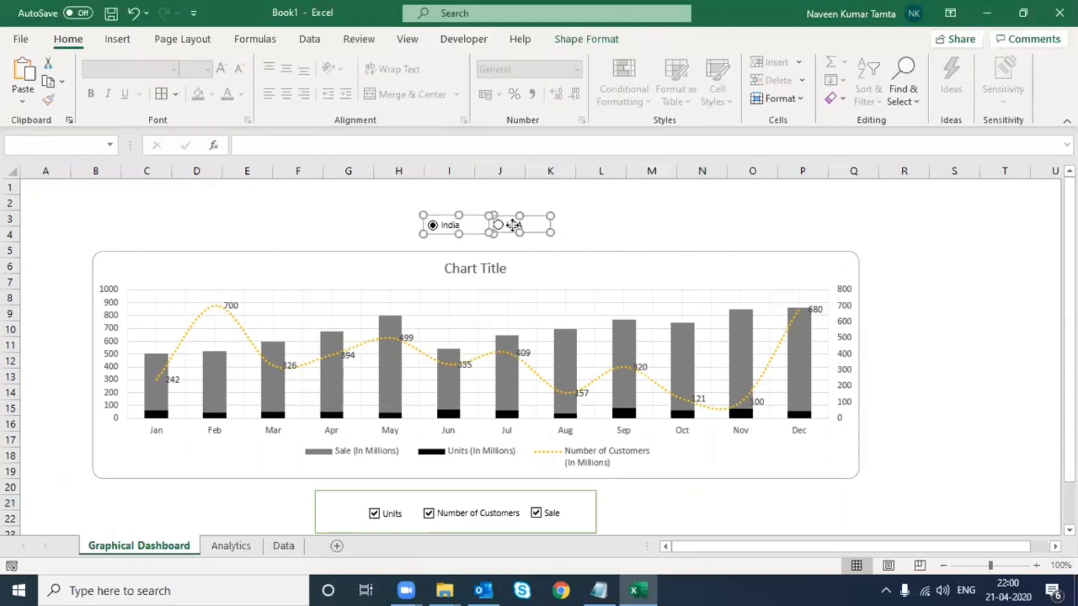
click(597, 220)
Switch the chart to USA and move the USA option button closer to the India option button.
click(521, 230)
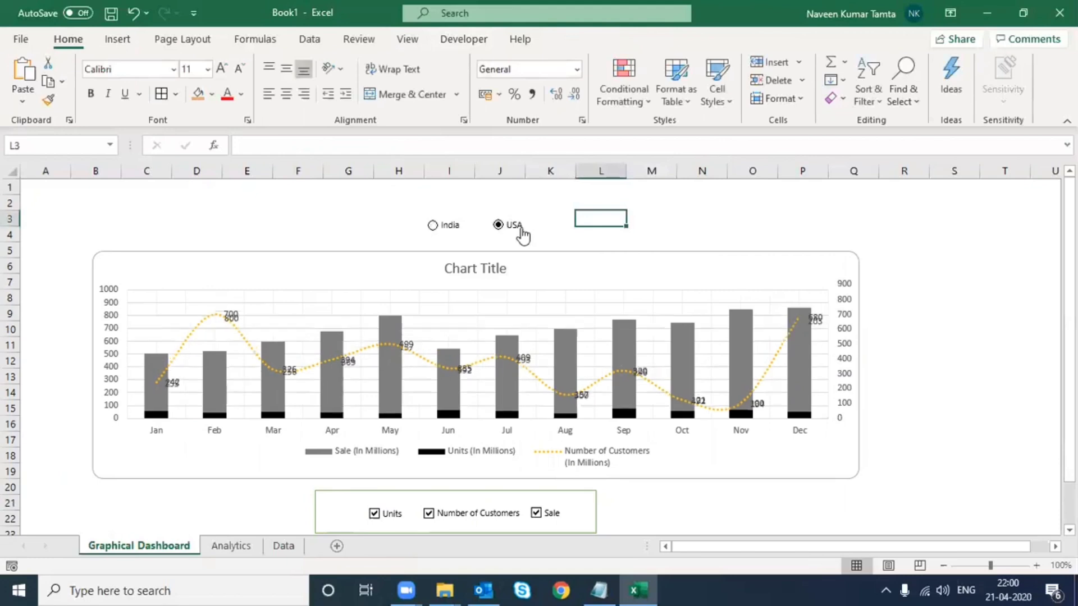
ctrl+click(521, 230)
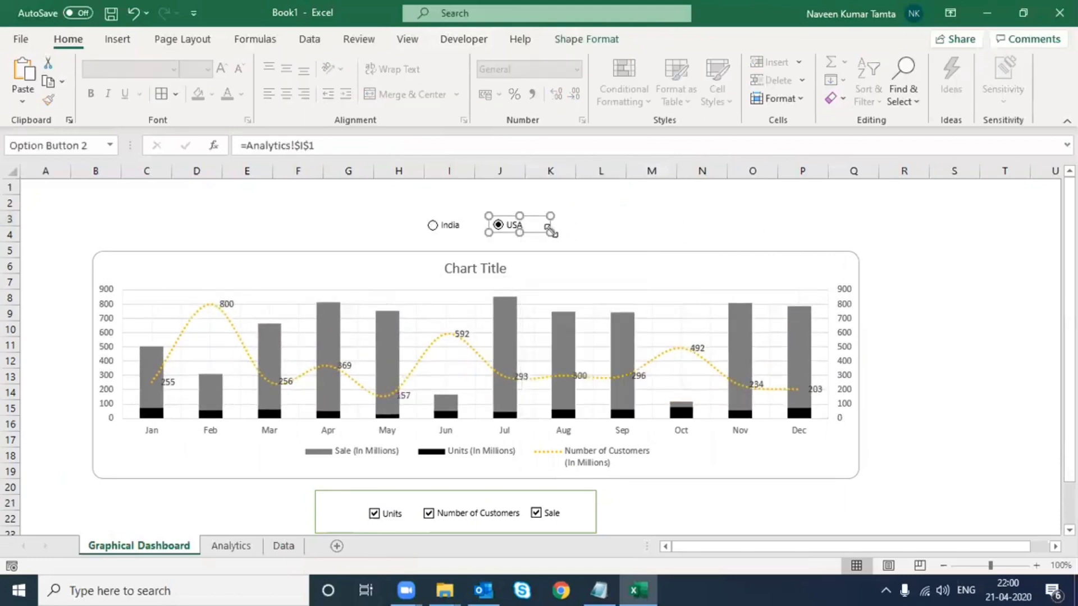
drag(540, 215, 531, 214)
click(592, 215)
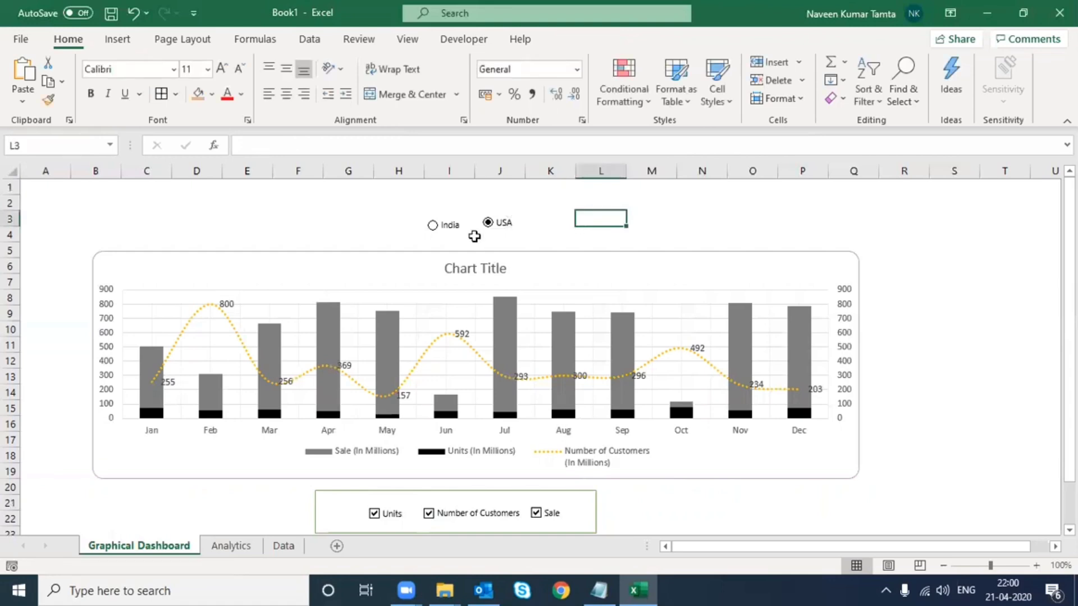
Nudge the USA option button down level with India and slightly further towards it.
right_click(513, 225)
key(Escape)
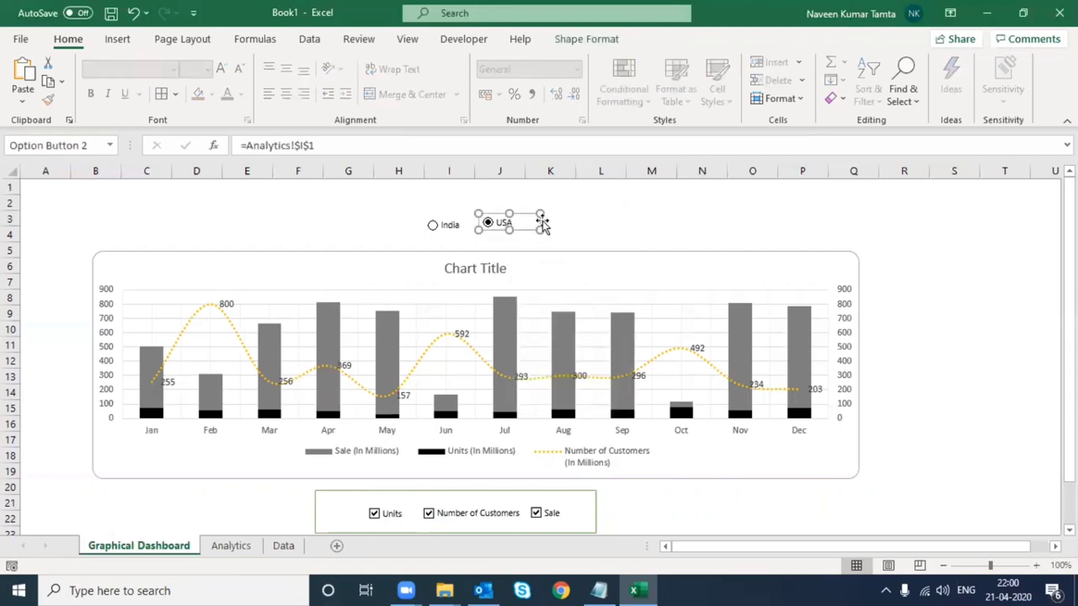
key(Down)
key(Down)
key(Down)
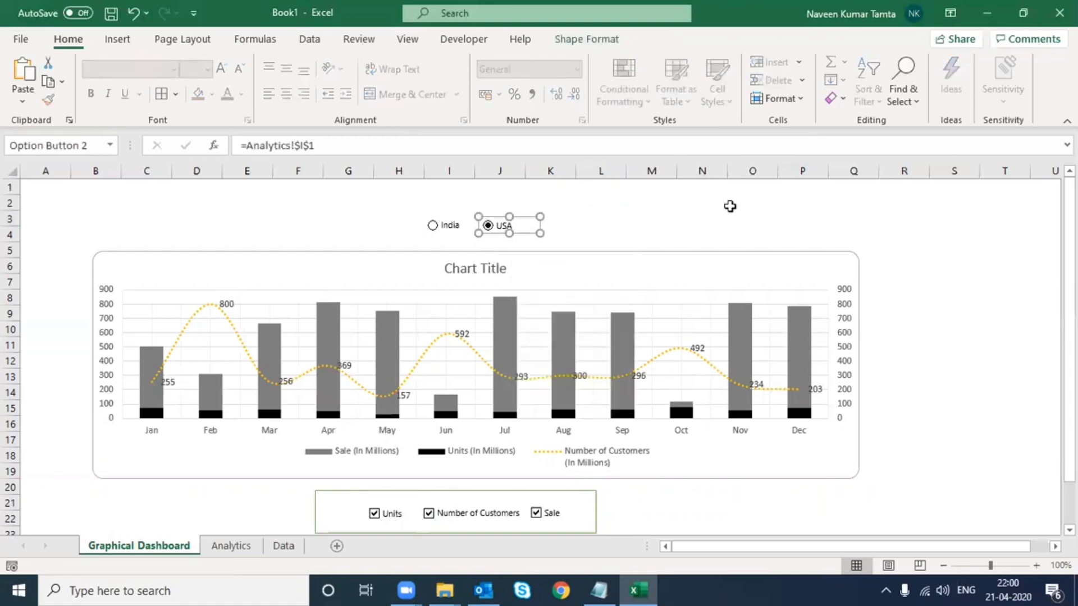
key(Left)
key(Left)
key(Left)
key(Left)
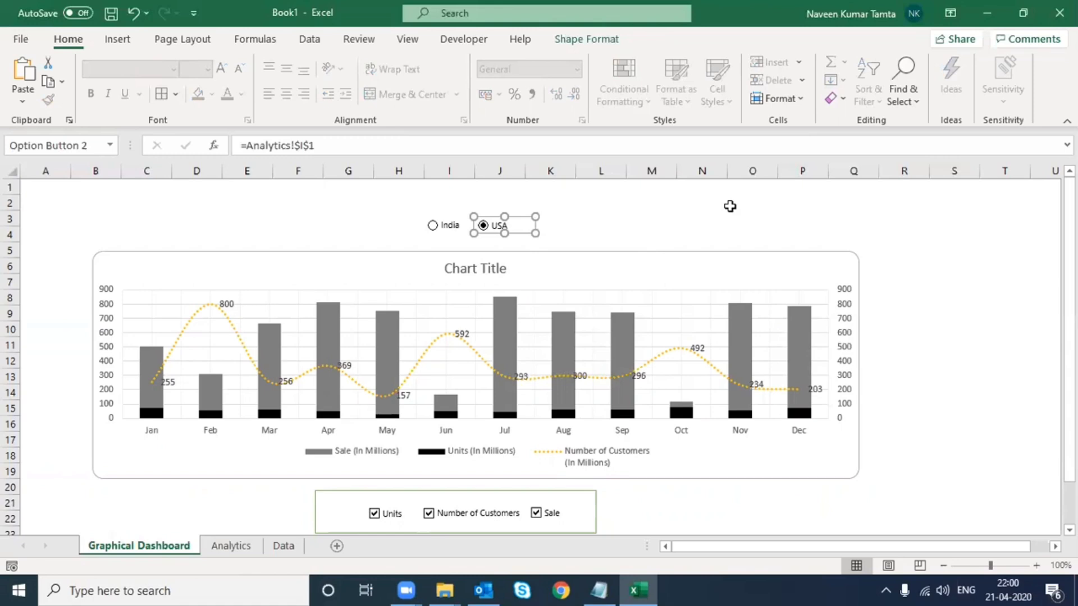
click(769, 230)
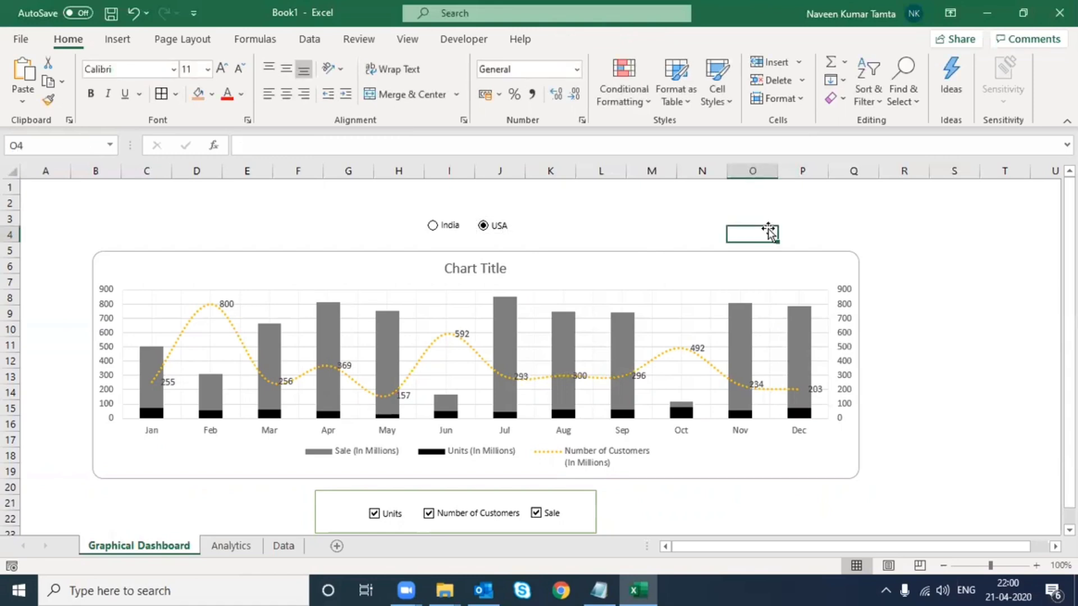
Insert a new column before column A to shift the chart and its controls one column right.
click(45, 170)
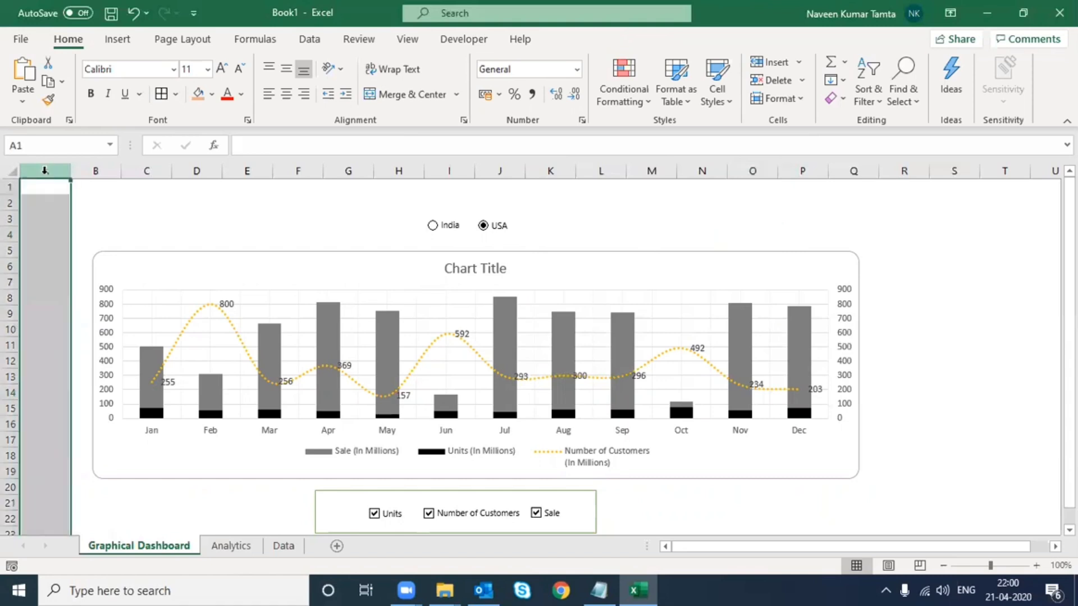
key(ctrl+plus)
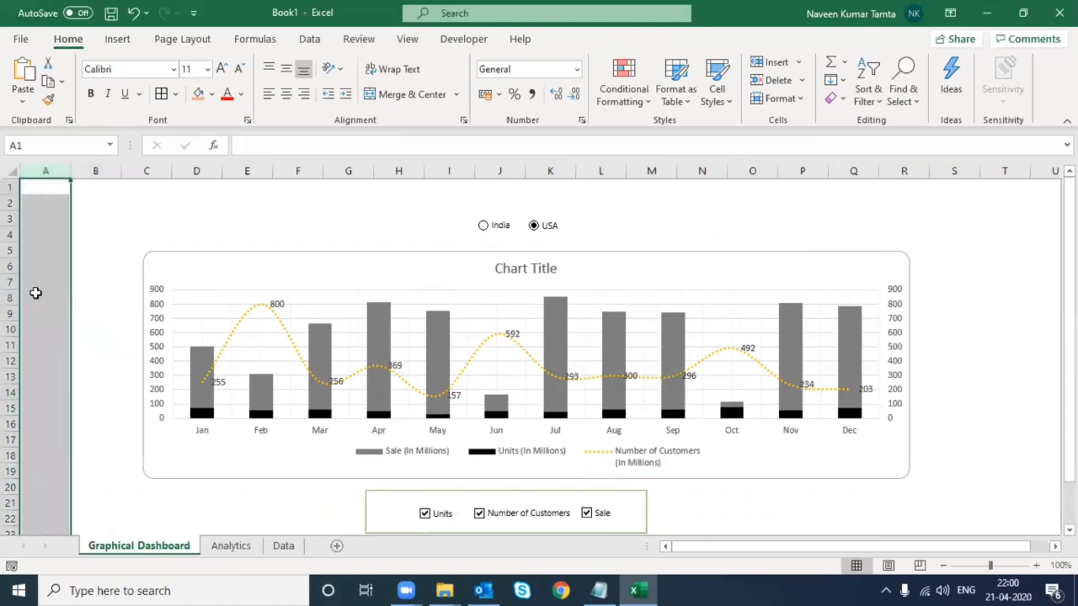
click(83, 278)
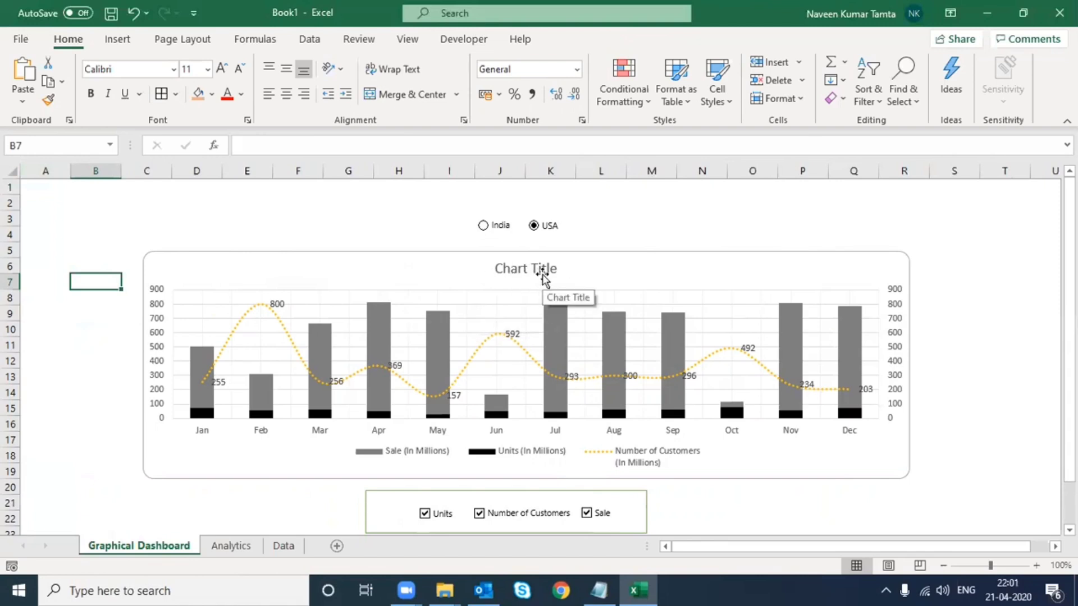
On the Analytics sheet, start an IF formula in cell H3 with an AND function as its logical test.
click(231, 547)
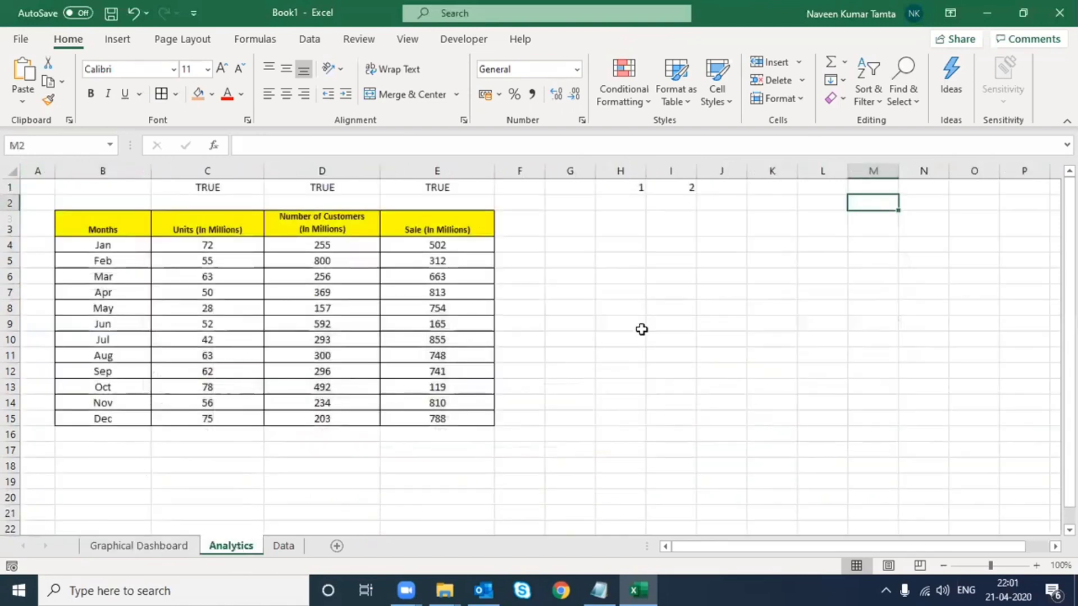
click(619, 217)
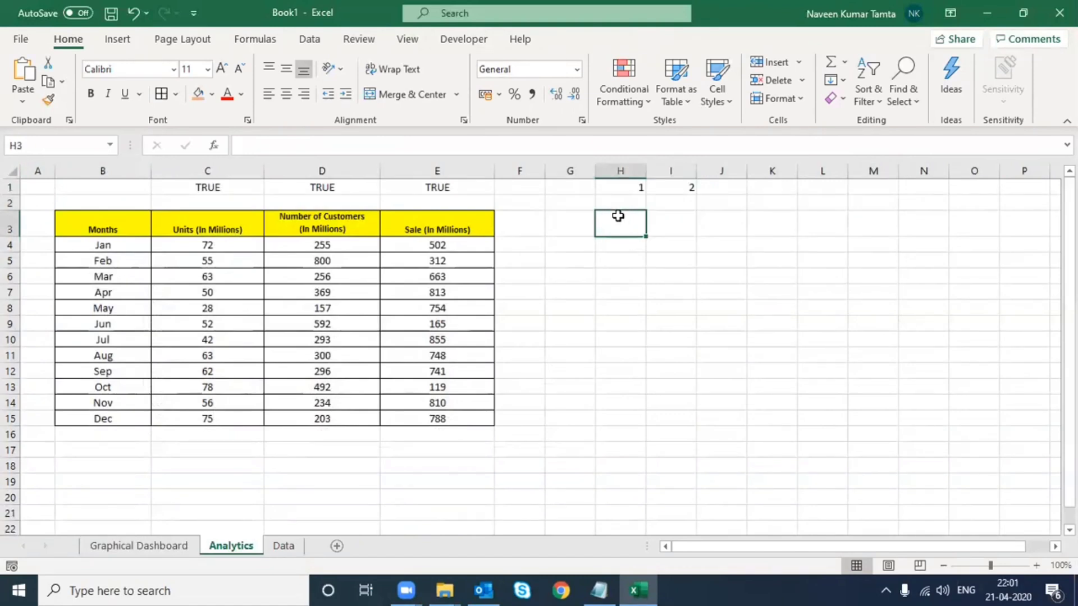
text(=IF()
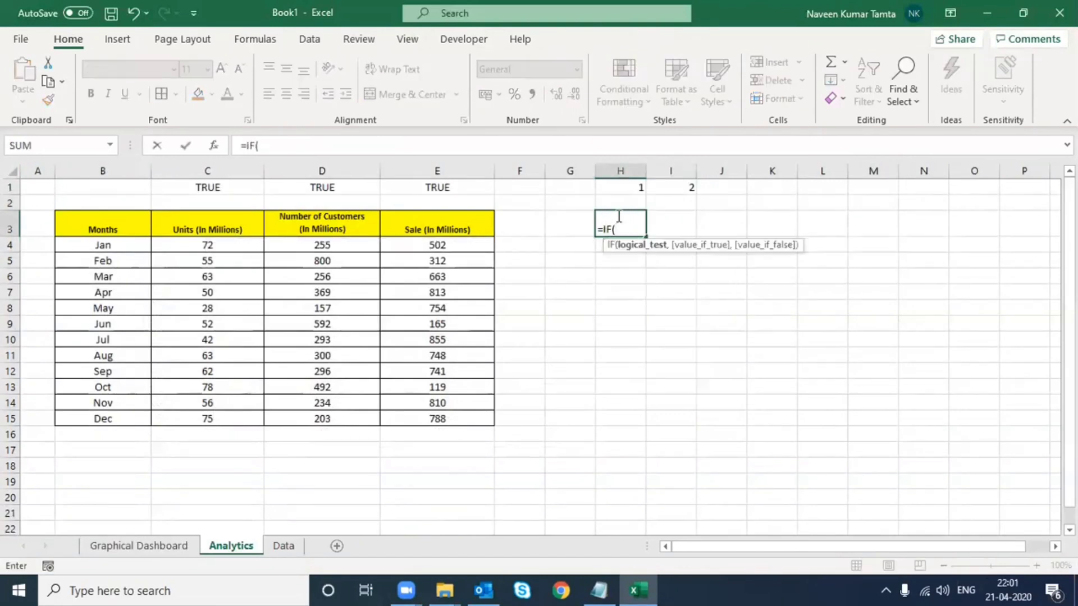
key(Up)
key(Up)
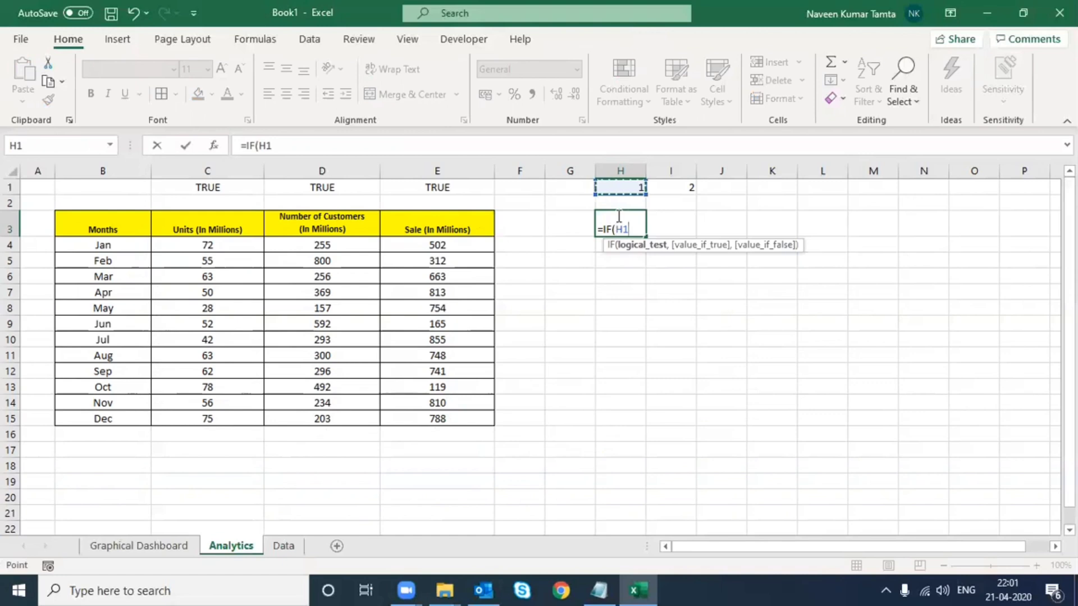
text(=1,)
key(BackSpace)
key(BackSpace)
key(BackSpace)
key(BackSpace)
key(BackSpace)
text(and)
key(Tab)
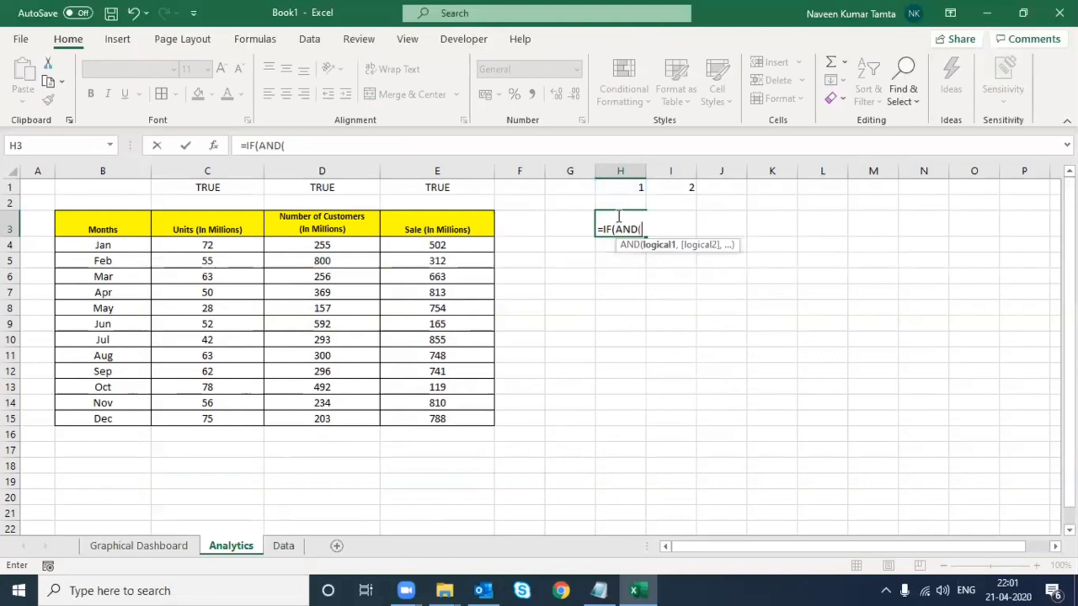
Complete the AND test in the H3 formula with the conditions H1=1 and I1=1.
text(H1)
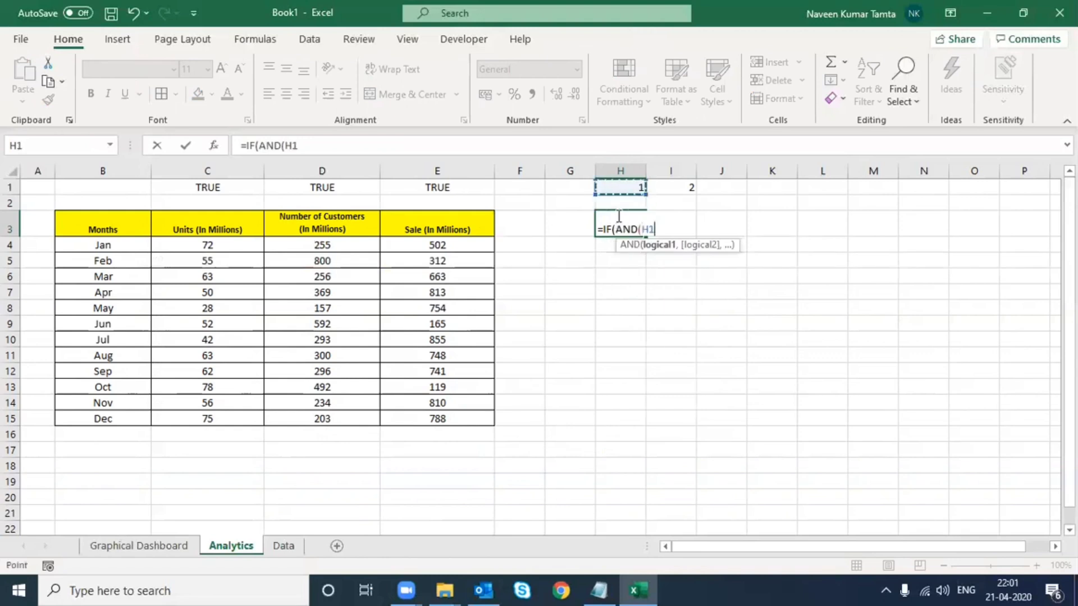
text(=1,)
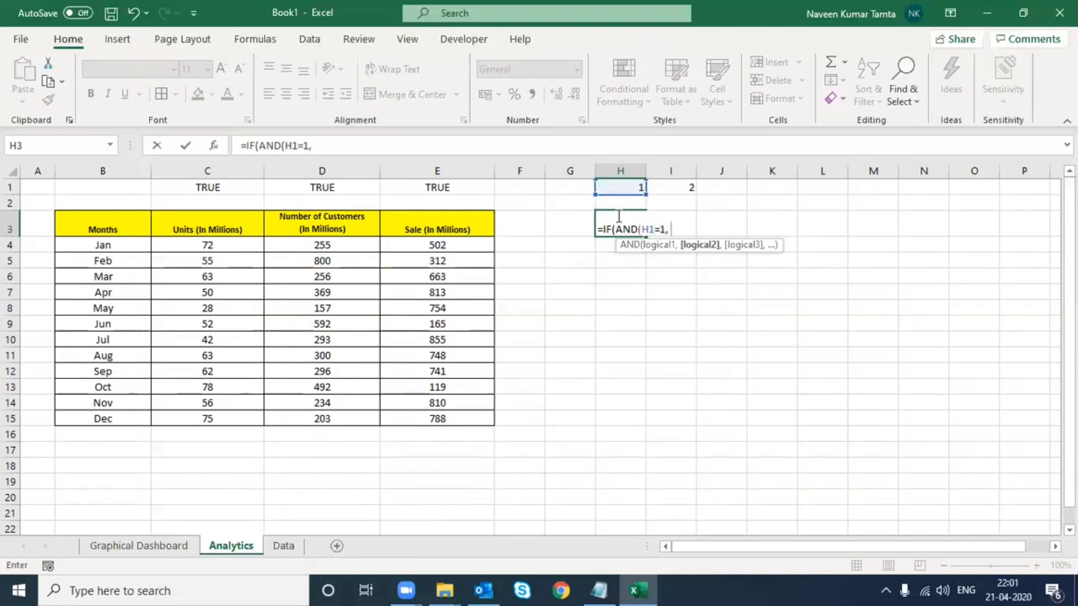
key(Up)
key(Up)
key(Right)
text(=)
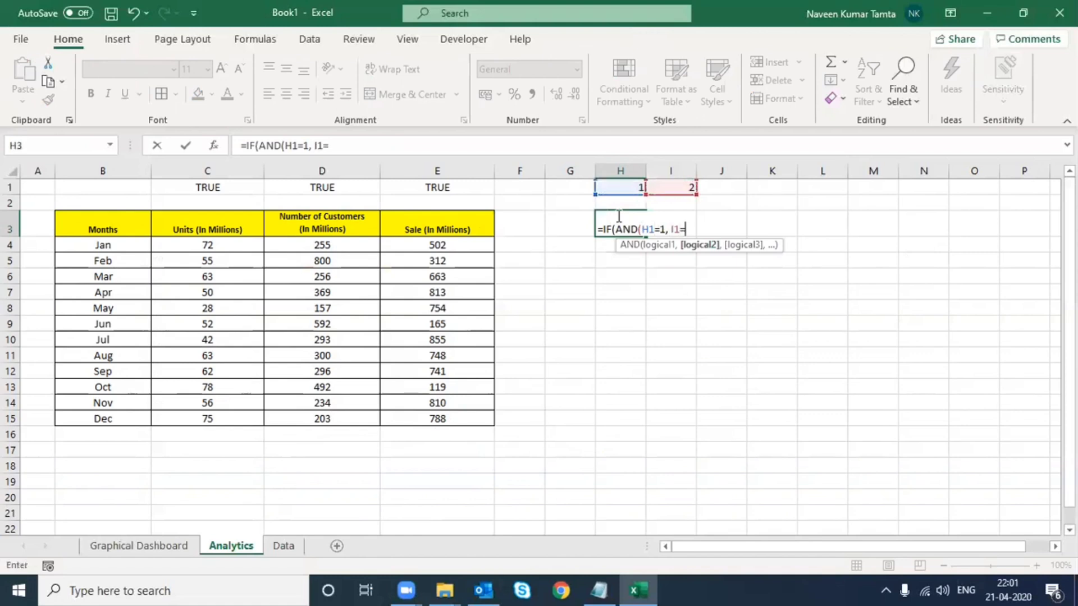
text(1), ")
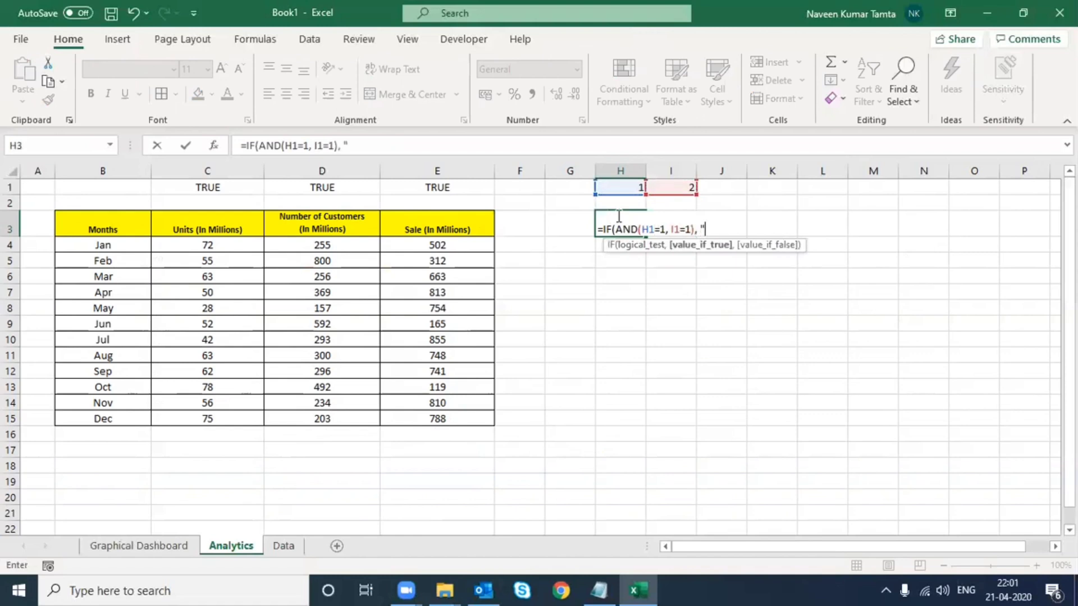
Finish the H3 formula so it returns "India" when the test is true and "USA" otherwise.
text(India"))
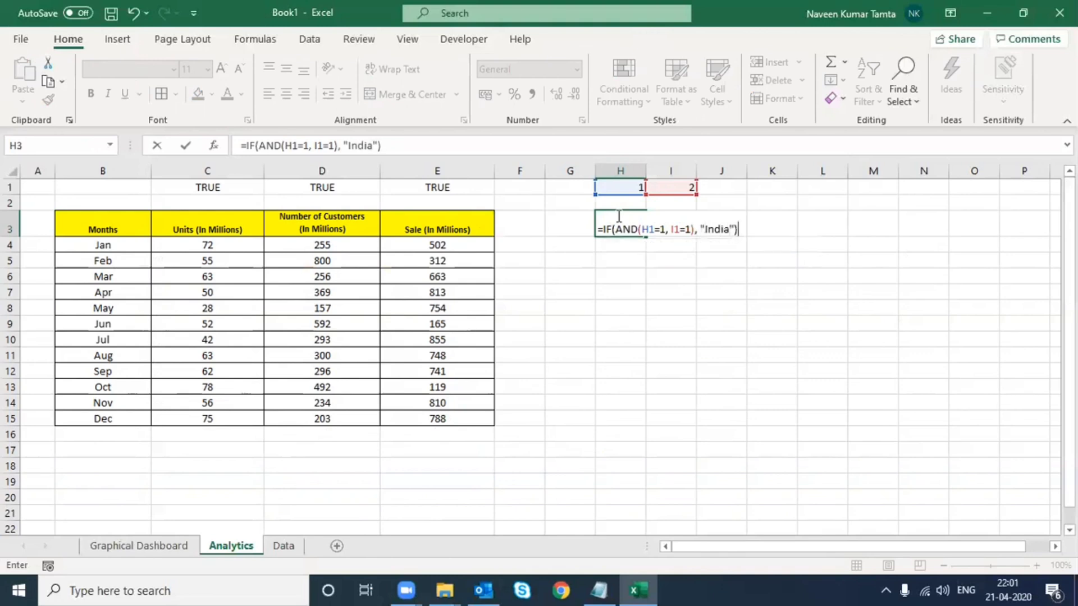
key(BackSpace)
text(, ")
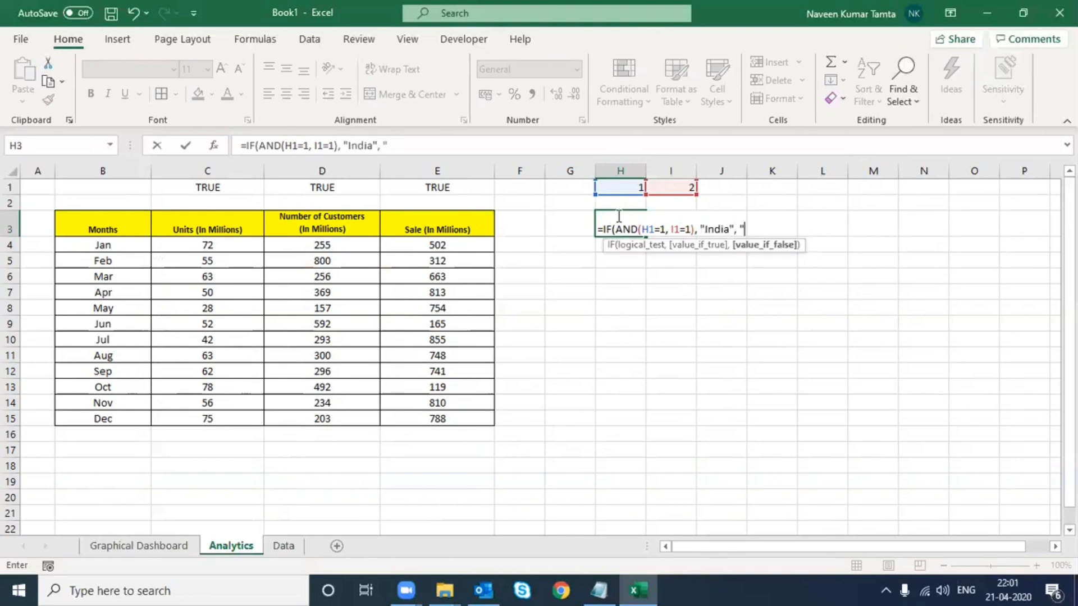
text(USA"))
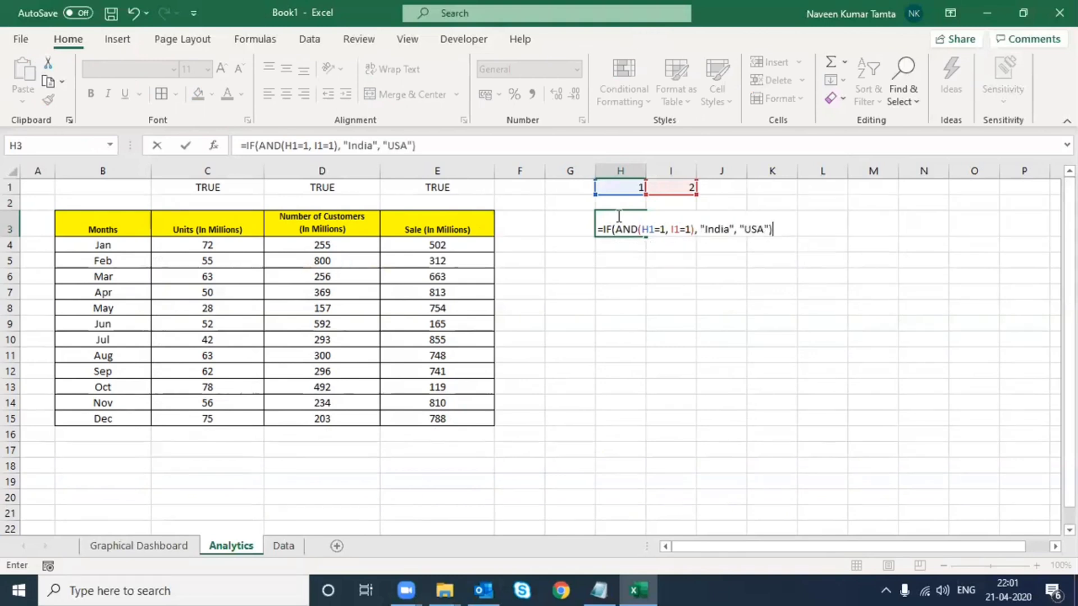
key(Return)
Choose the India option on the Graphical Dashboard sheet and check the formula's result in cell H3 of Analytics.
click(618, 215)
key(Up)
key(Up)
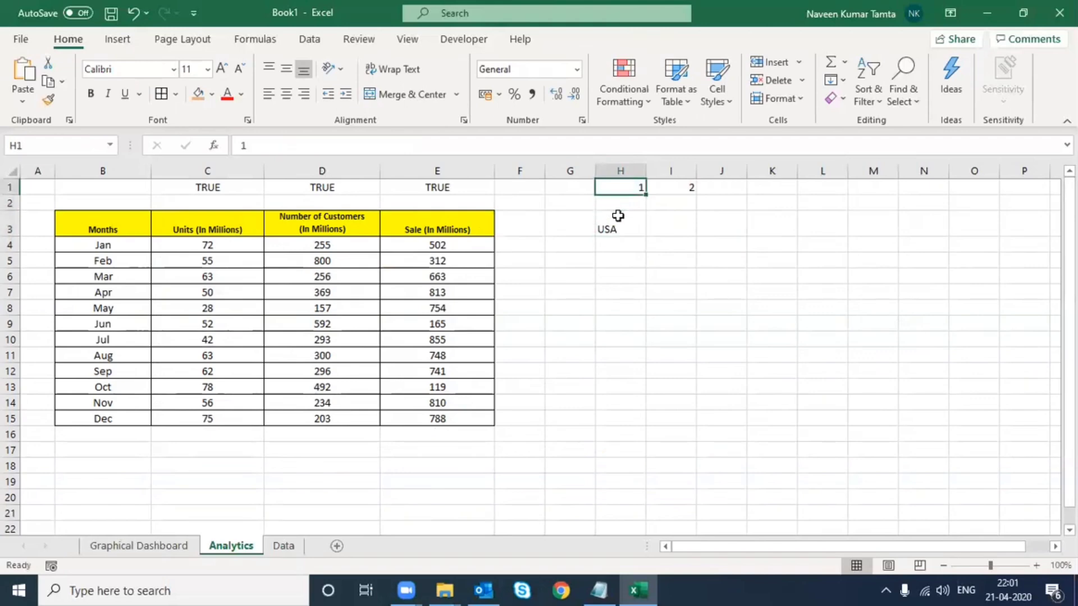
key(Right)
key(Left)
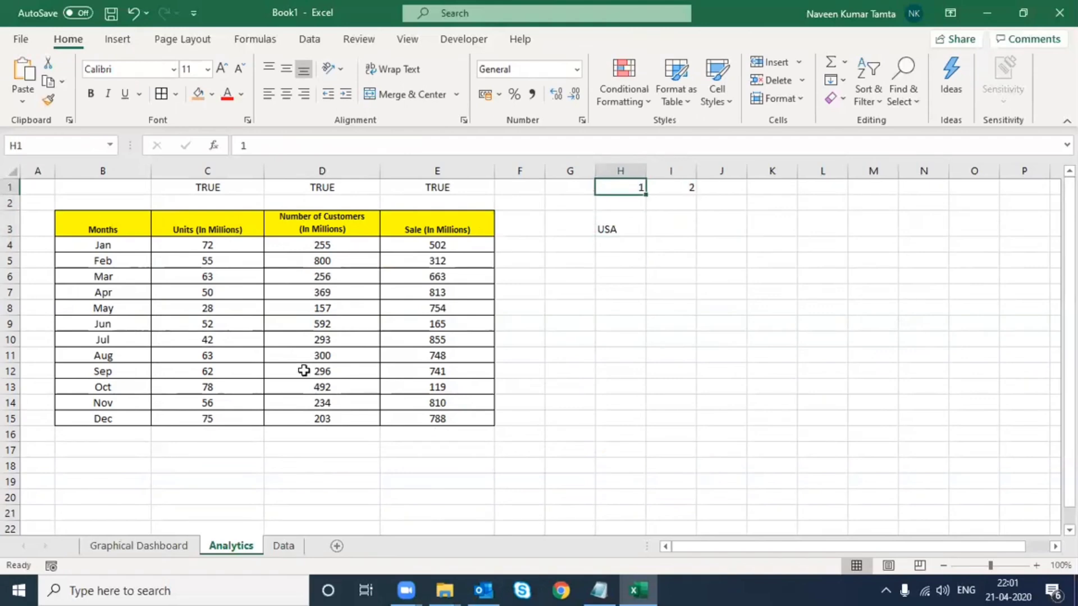
click(116, 547)
click(483, 226)
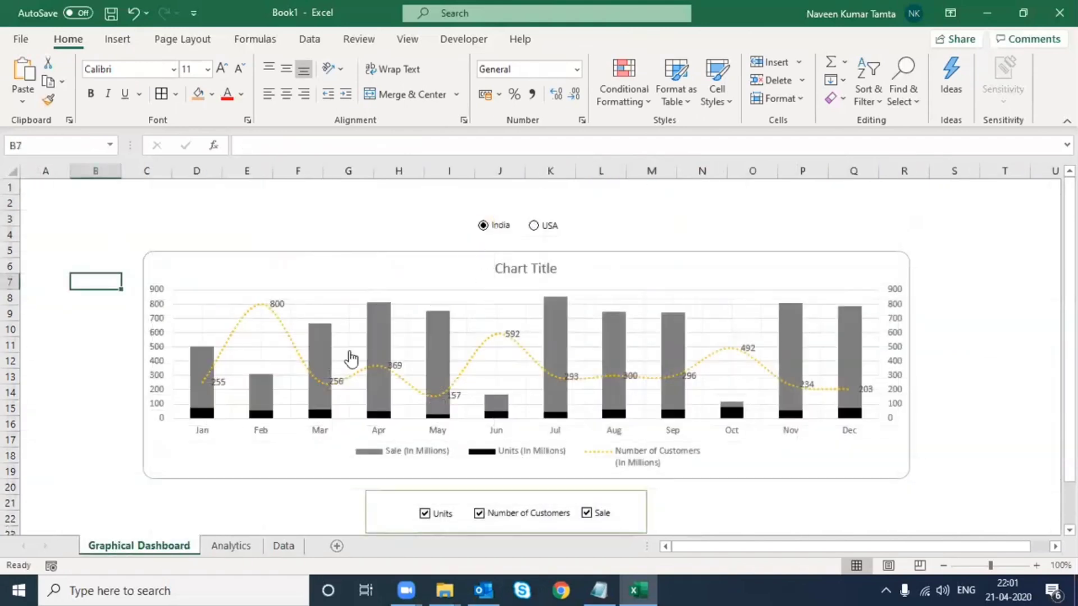
click(230, 546)
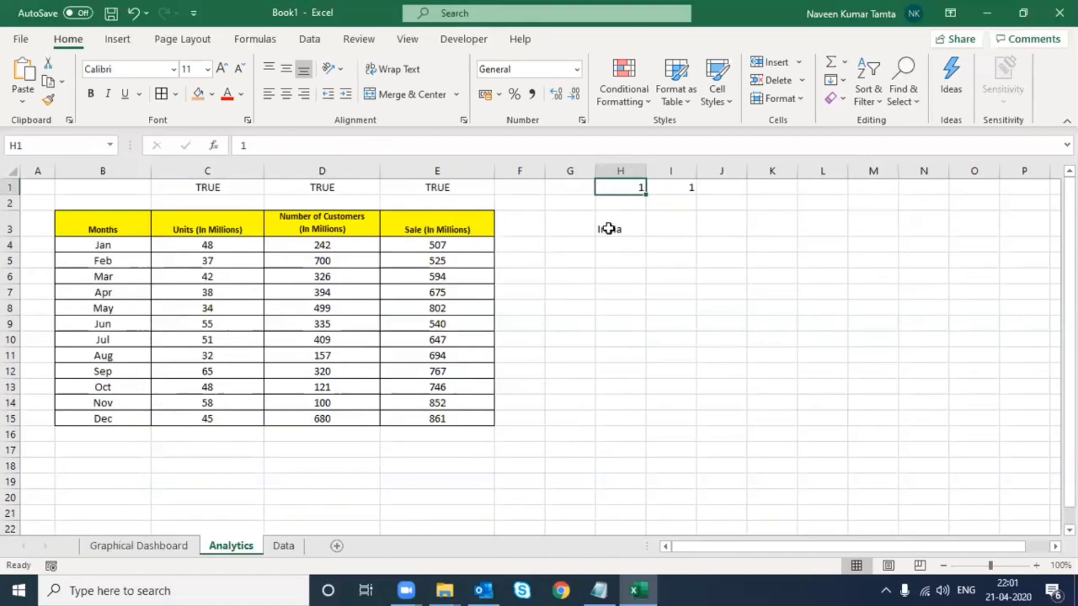
click(608, 228)
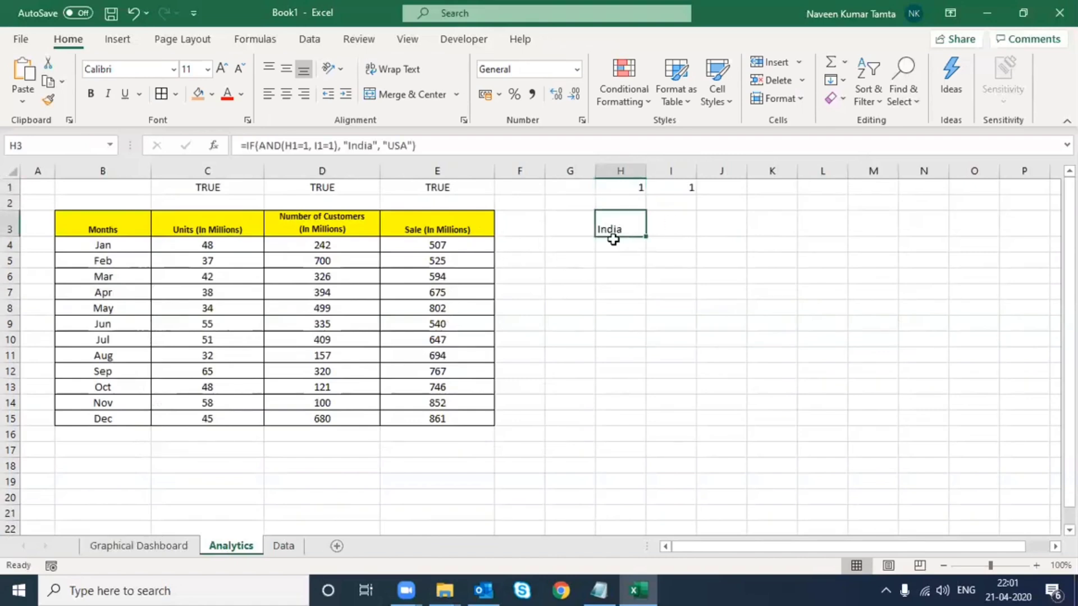
Link the dashboard chart's title to cell H3 of the Analytics sheet with the absolute reference =Analytics!$H$3.
click(162, 550)
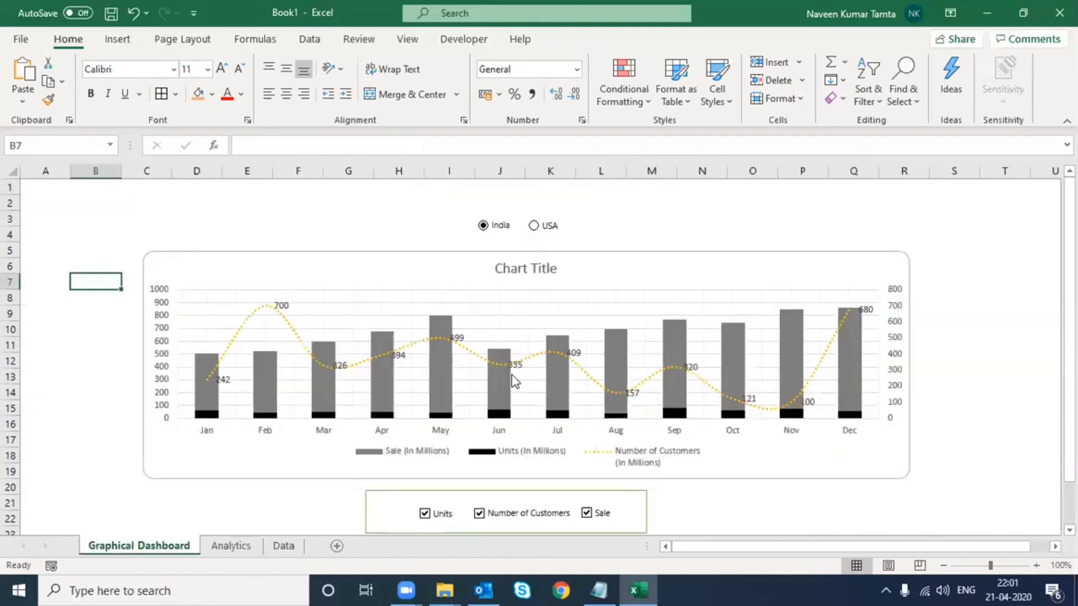
click(747, 202)
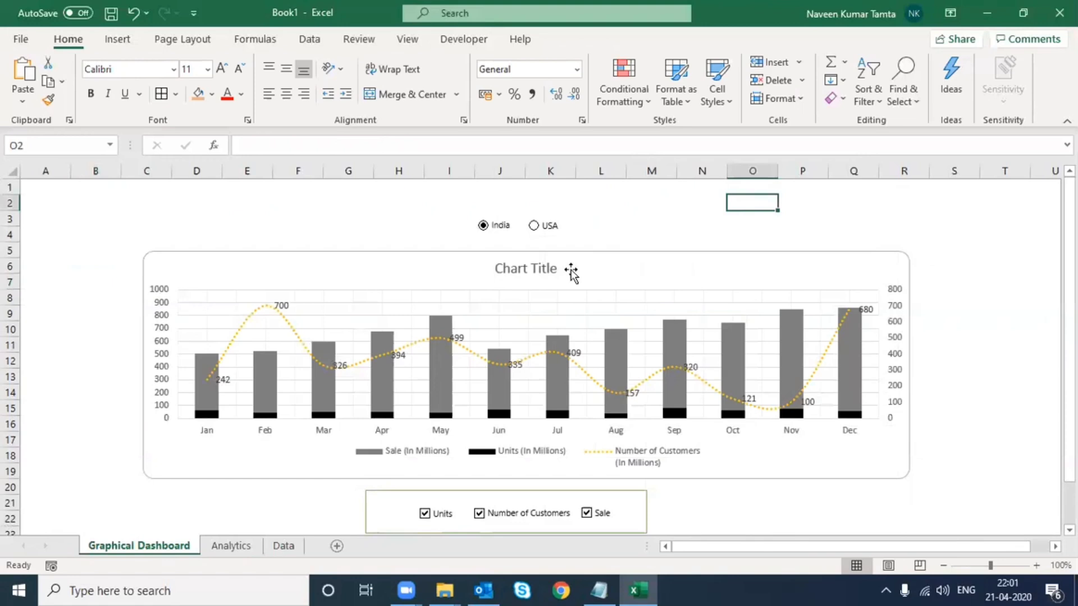
click(523, 267)
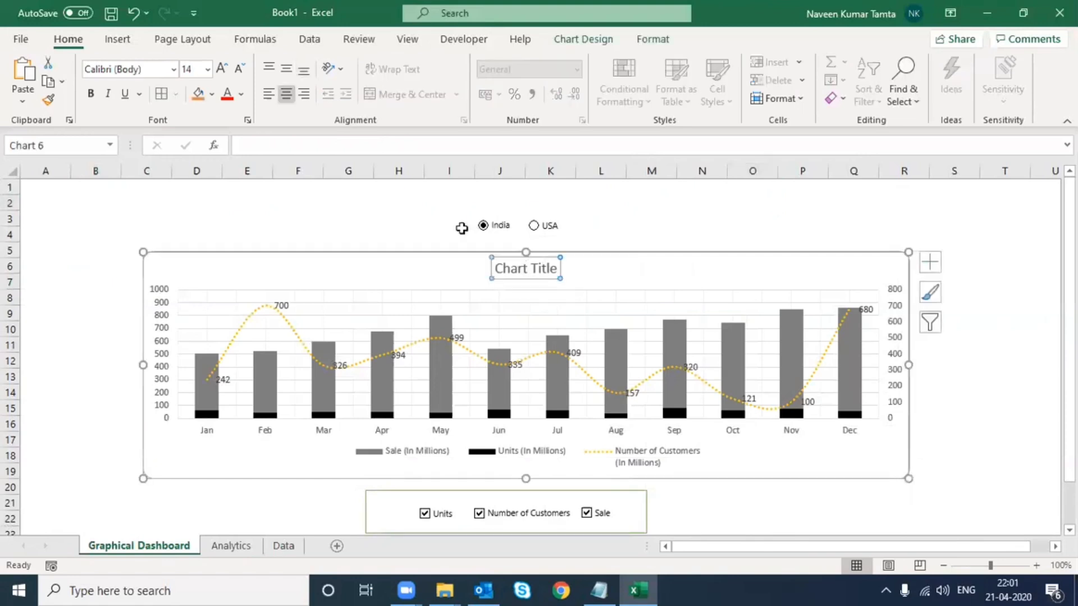
click(257, 144)
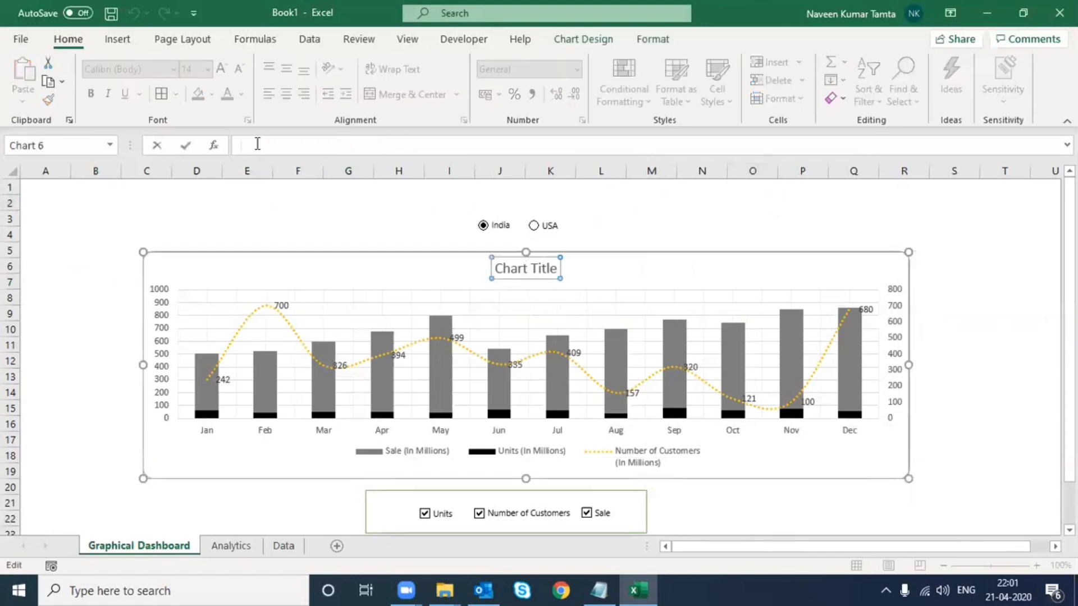
text(=)
click(228, 553)
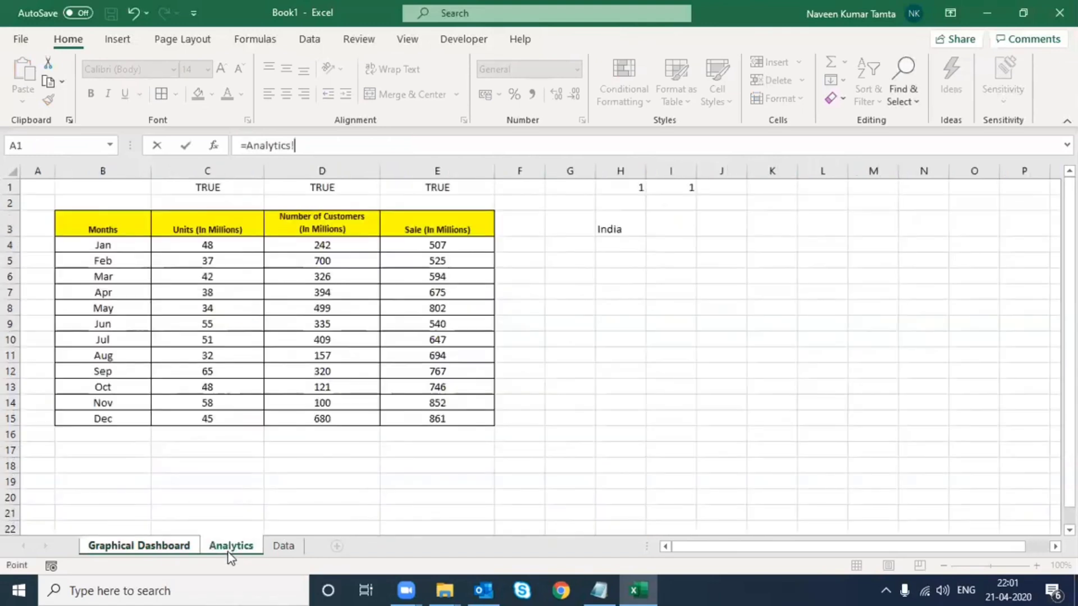
click(609, 225)
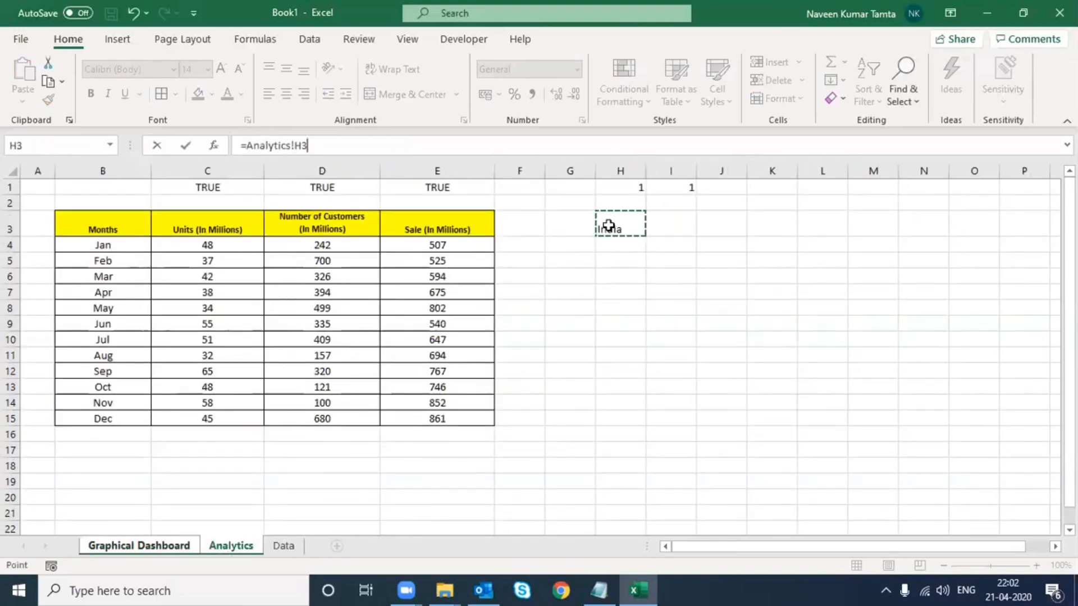
click(296, 145)
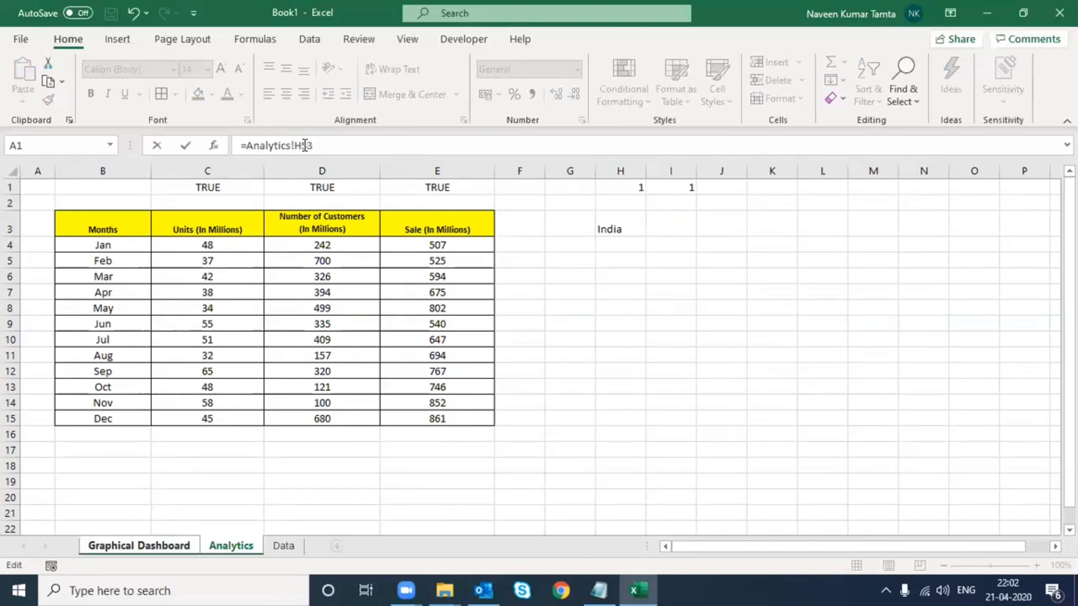
key(F4)
key(Return)
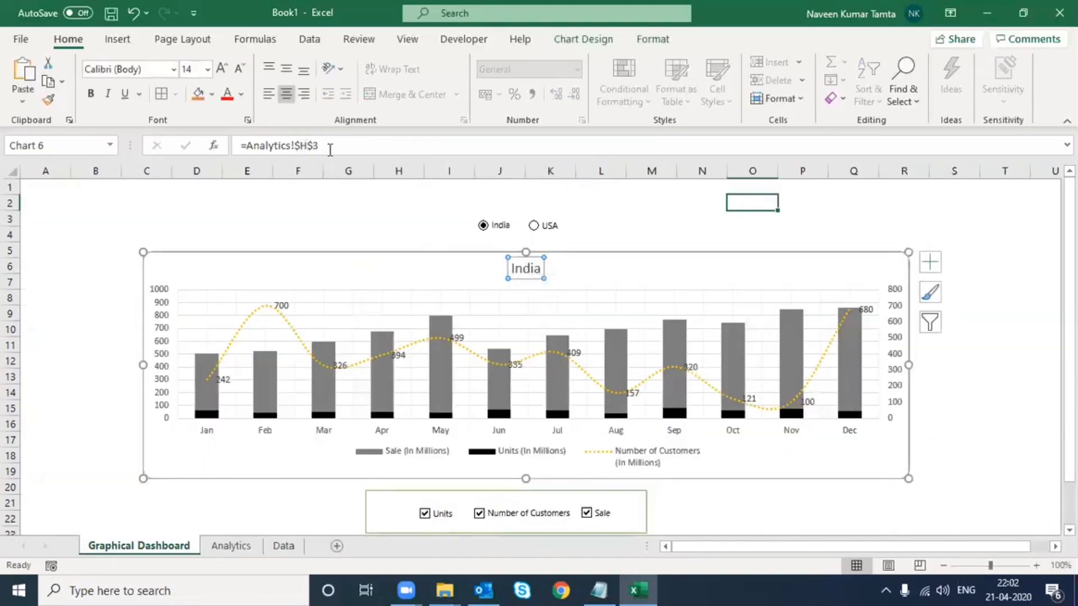
Enlarge the chart title to font size 20 and reposition it slightly left of the chart's centre.
click(222, 69)
click(222, 69)
click(222, 69)
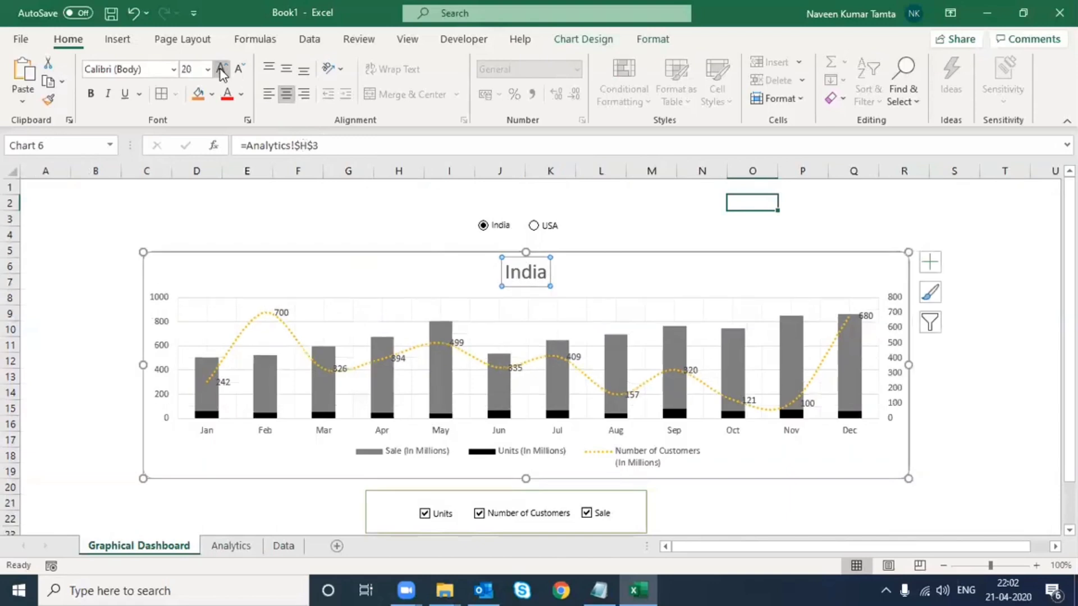
drag(497, 272, 478, 273)
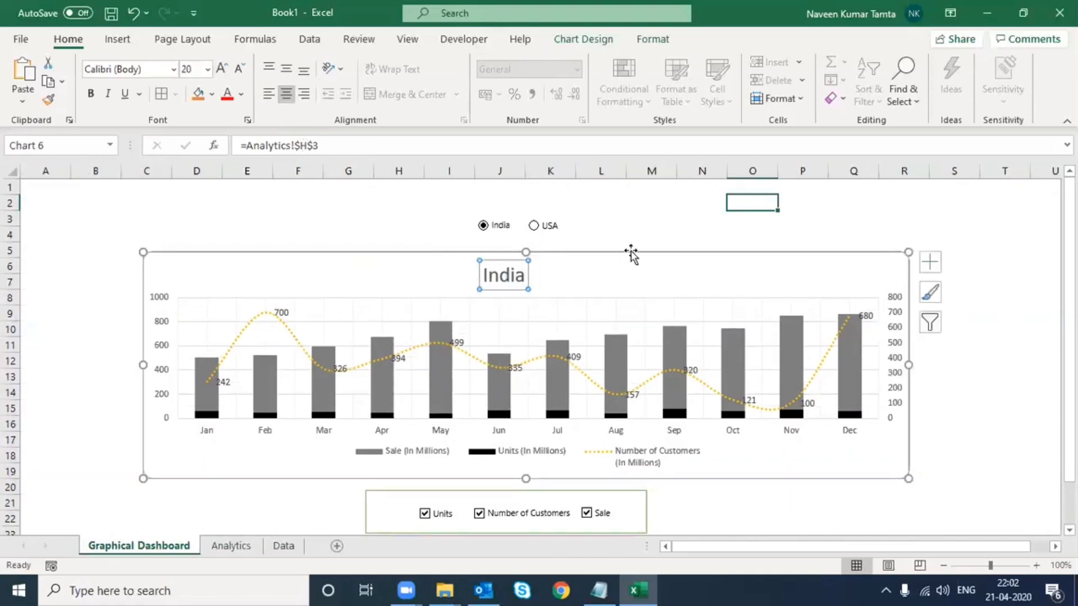
click(640, 232)
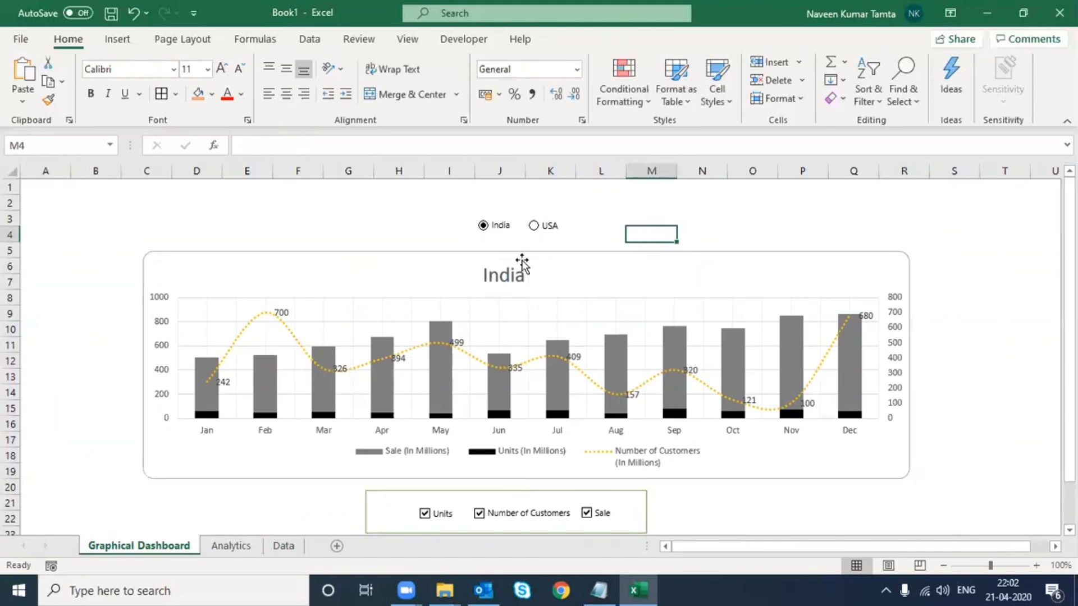
click(508, 273)
drag(527, 273, 539, 272)
click(682, 214)
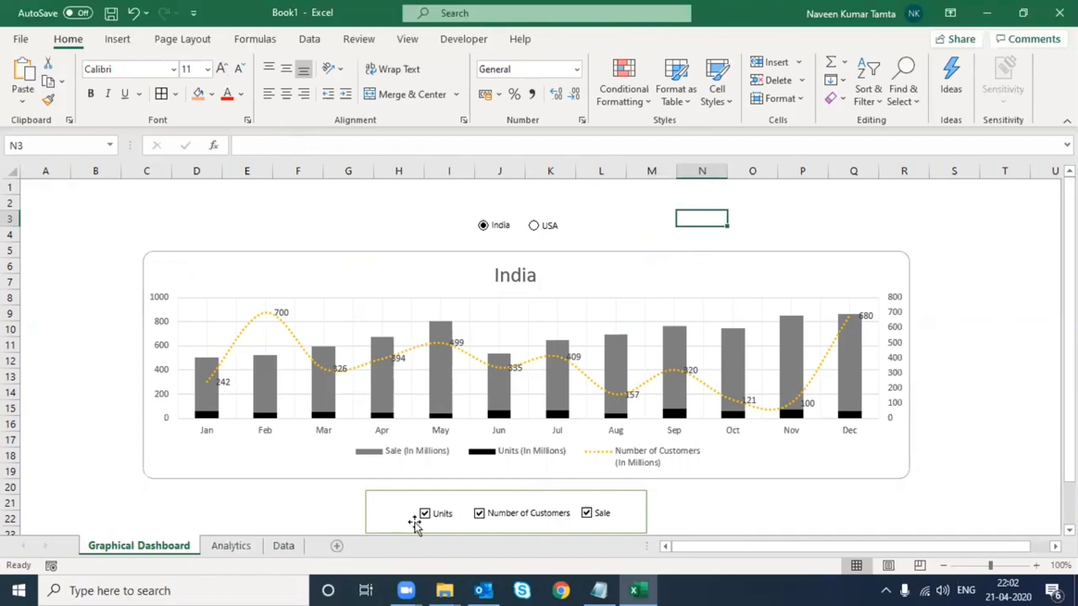
Delete row 1 of the Graphical Dashboard sheet to shift the chart and its controls up one row.
click(12, 183)
key(ctrl+minus)
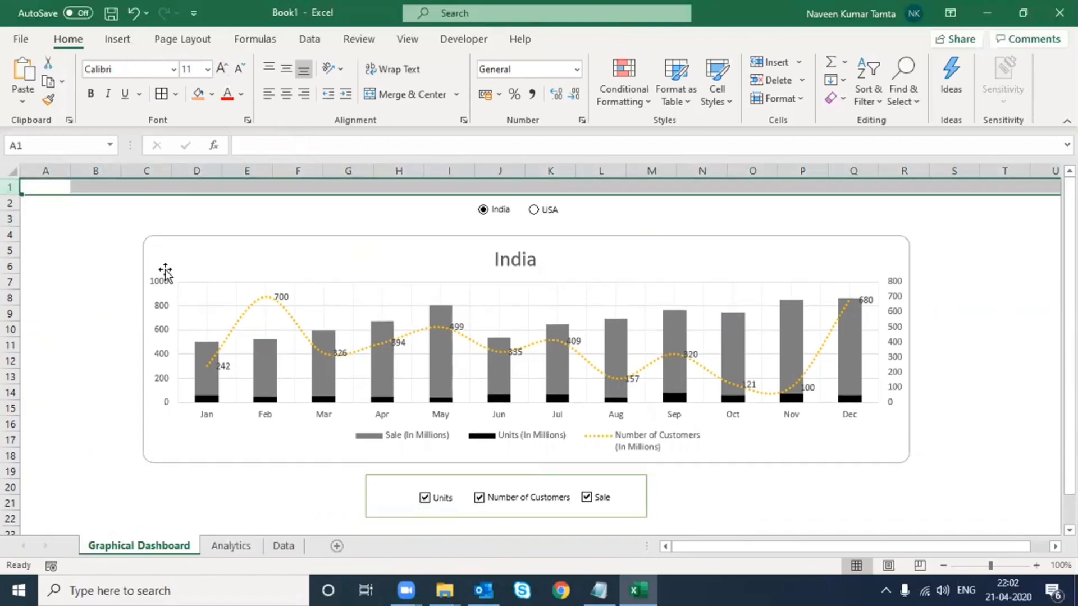
click(32, 265)
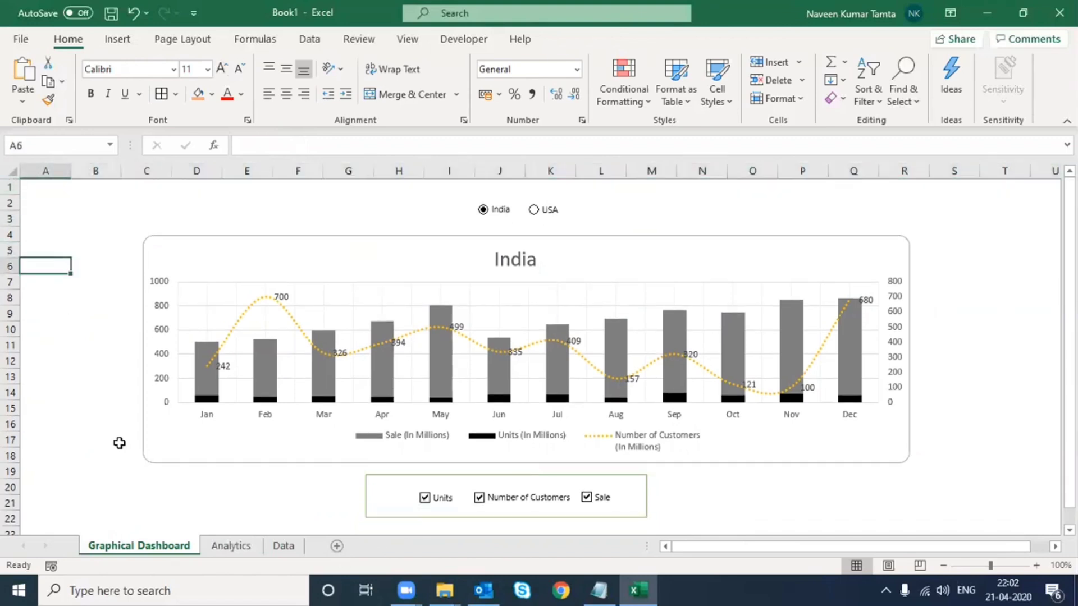
Hide the Analytics sheet and return to the Graphical Dashboard sheet.
click(228, 547)
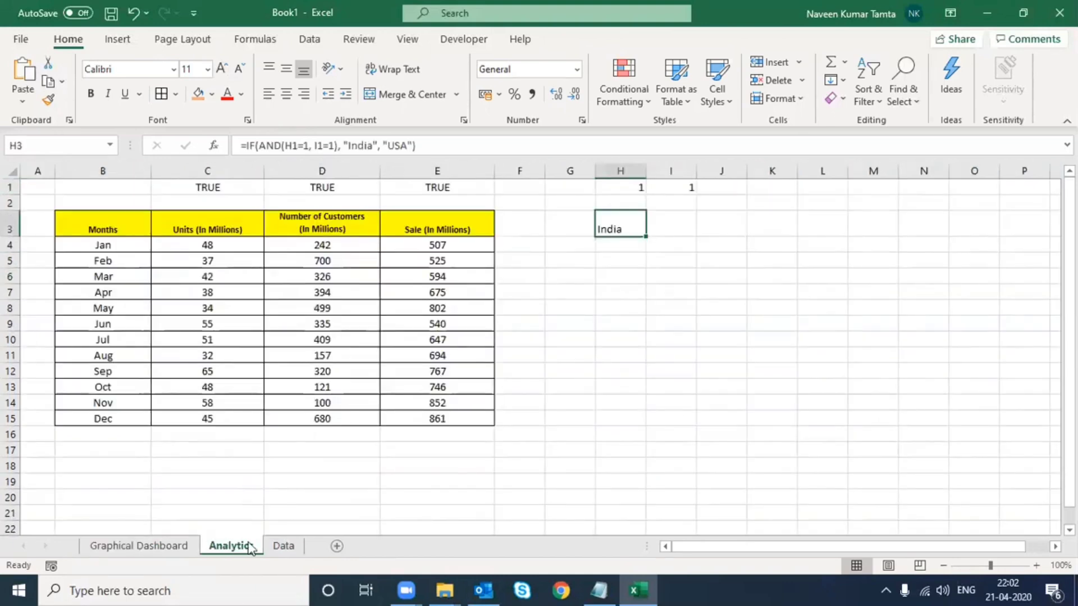
click(280, 547)
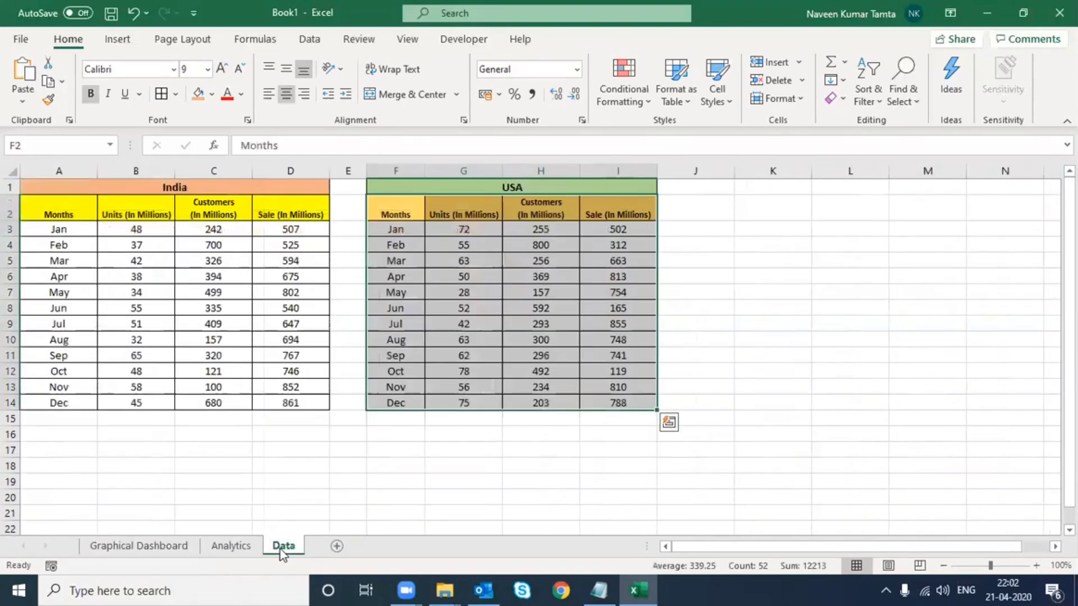
click(237, 548)
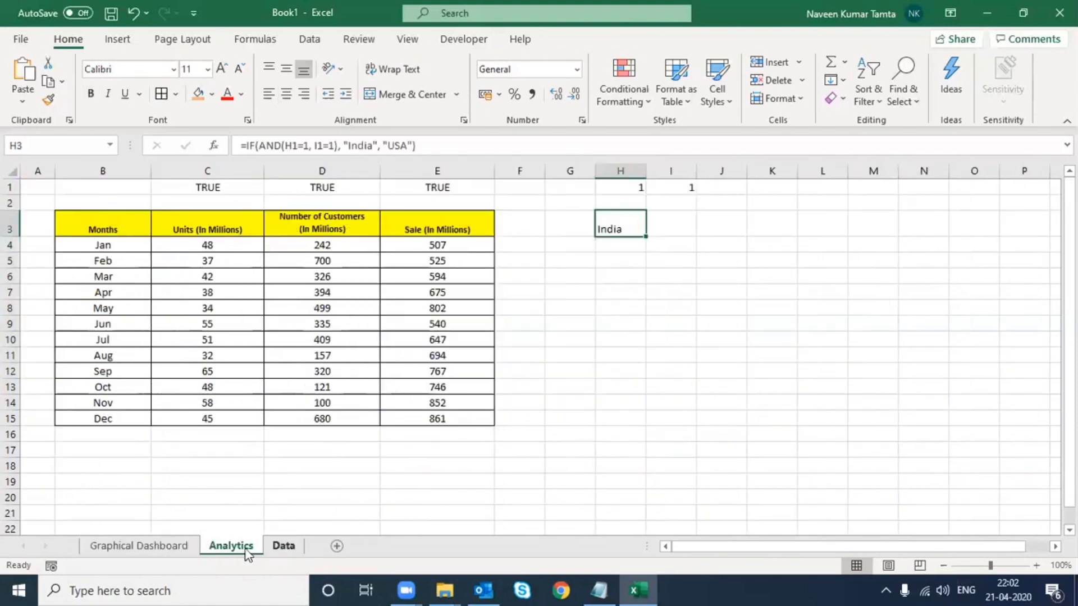
click(282, 547)
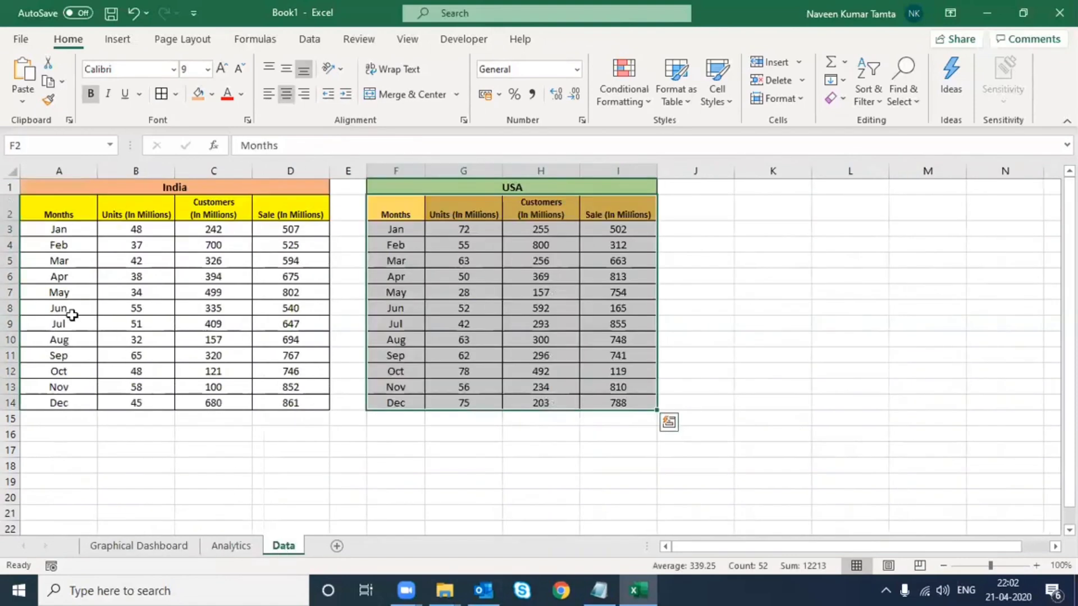
click(225, 544)
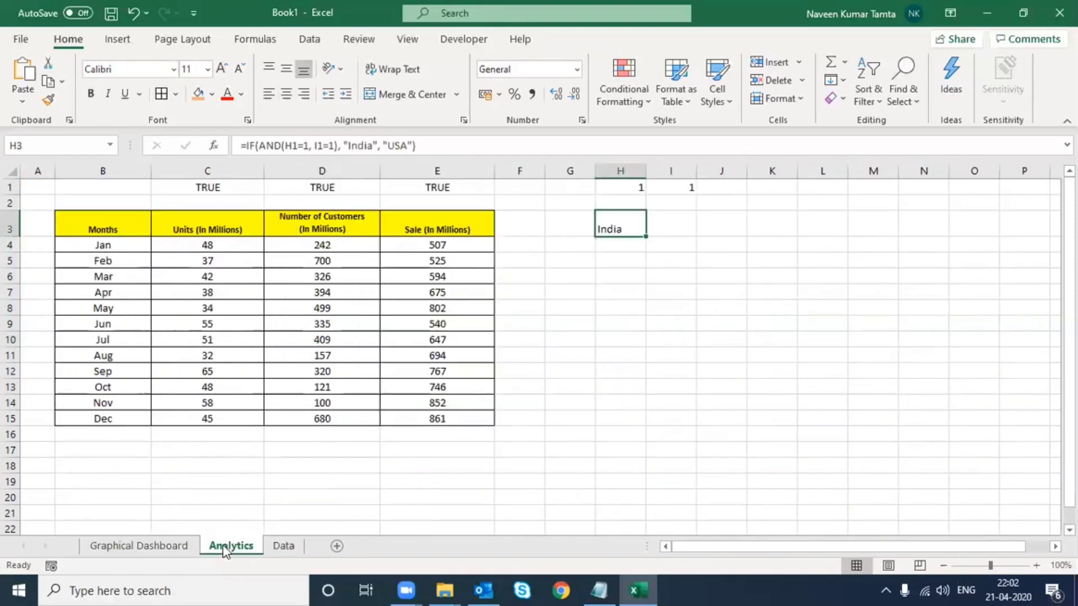
key(alt+o)
key(h)
key(h)
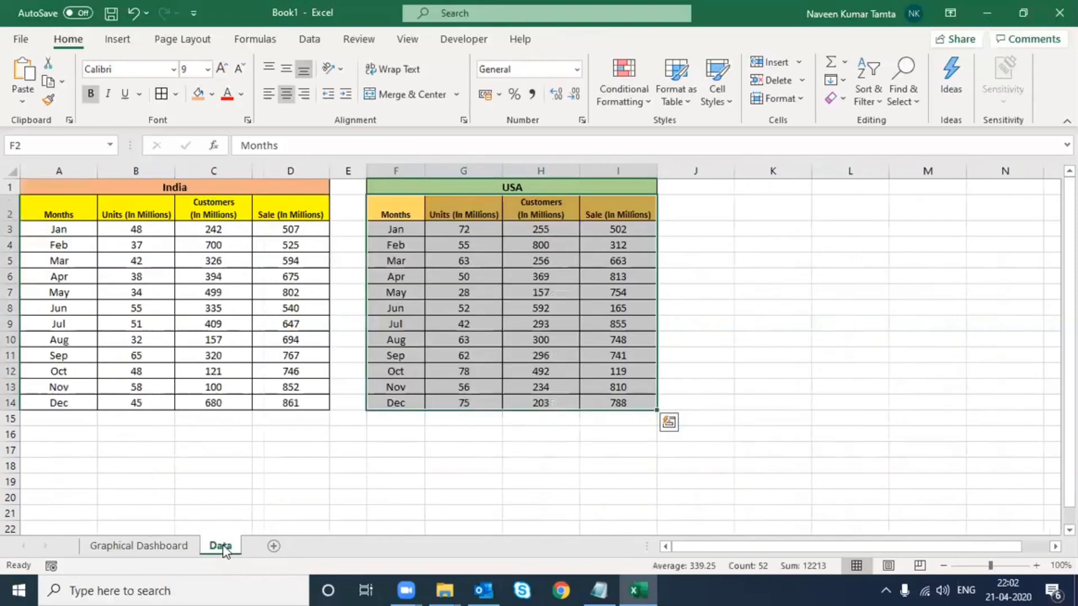
click(125, 545)
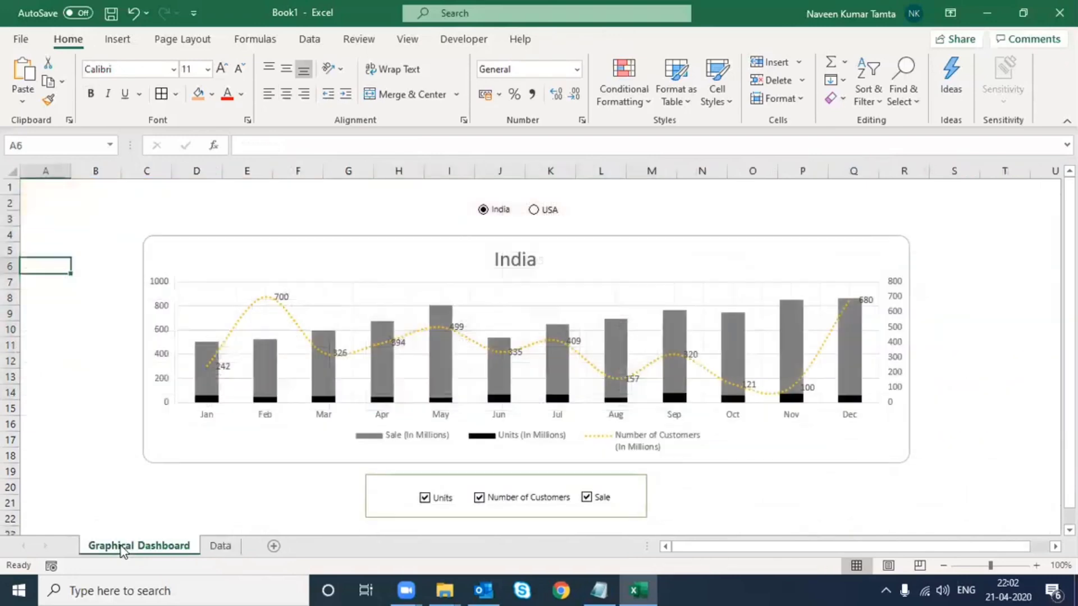
click(233, 545)
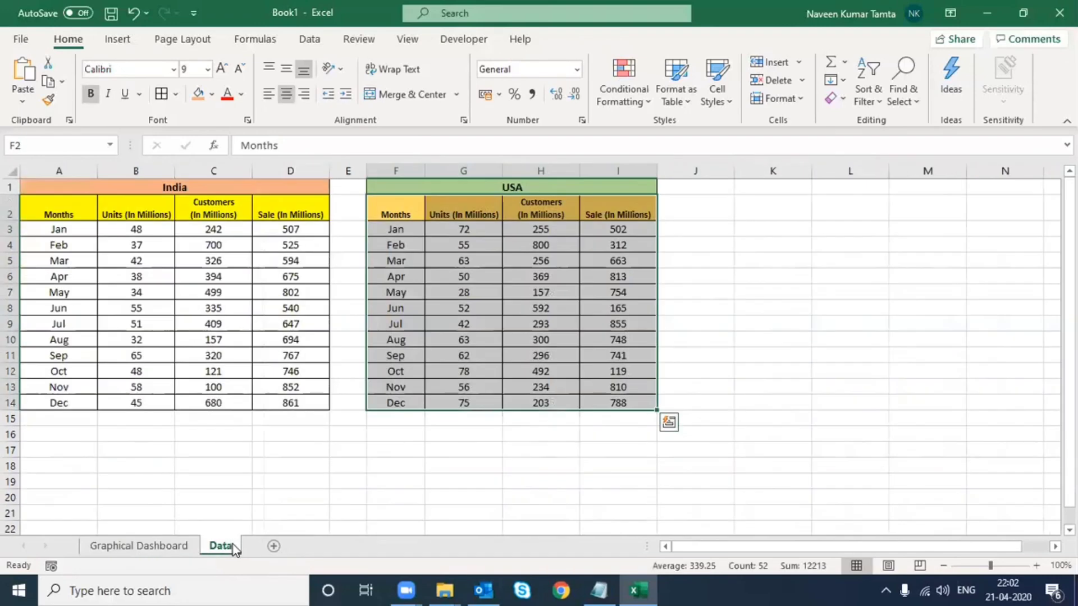
click(150, 547)
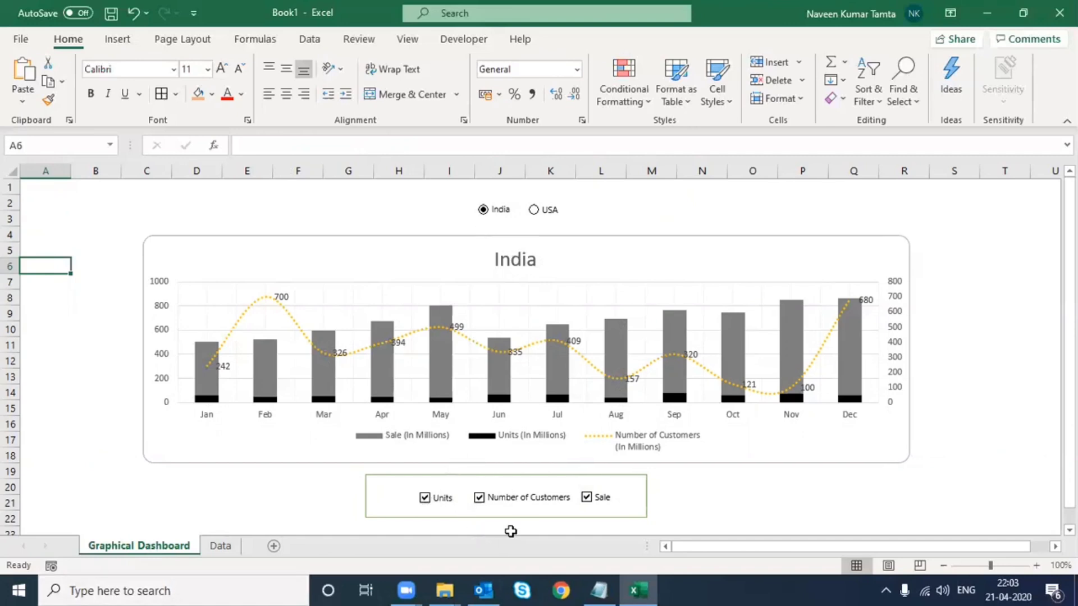
Test the series checkboxes by turning Number of Customers off and back on and switching Sale off.
click(480, 499)
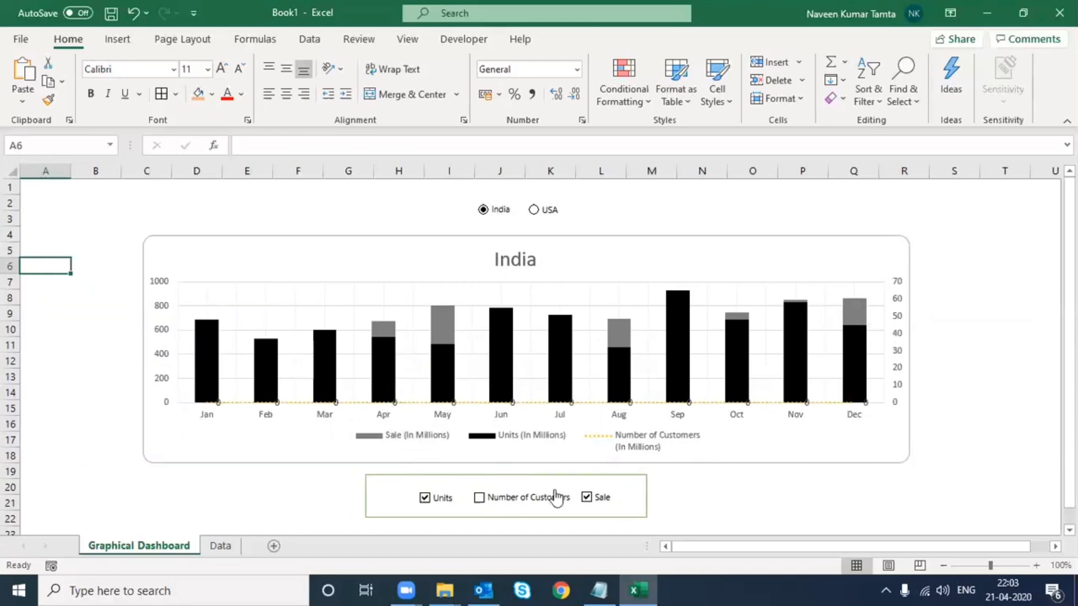
click(595, 505)
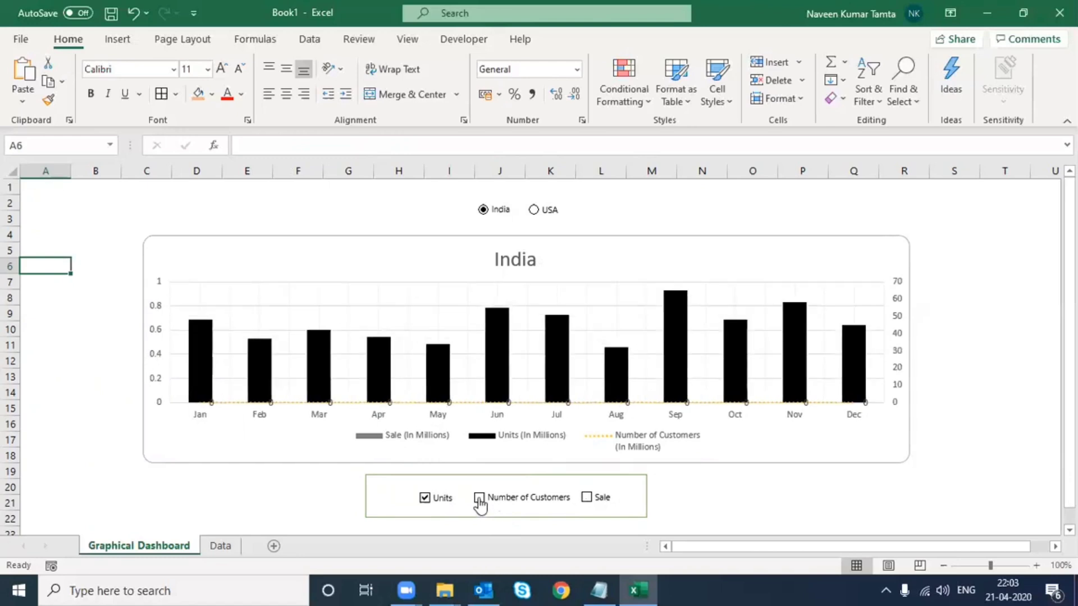
click(479, 499)
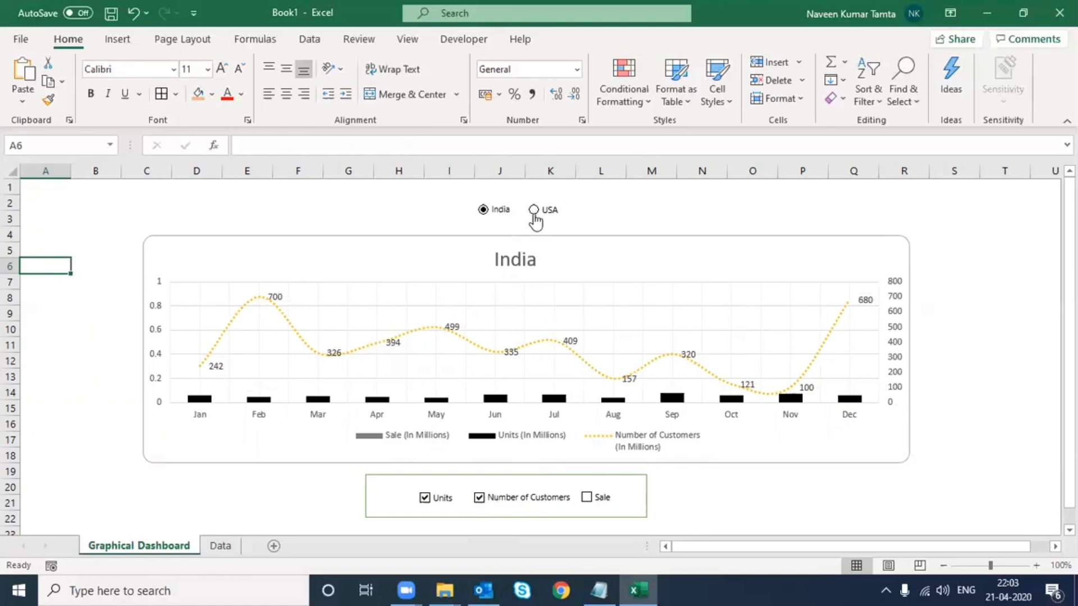
Check the chart for USA, return to India and hide Units so that only Number of Customers is plotted.
click(534, 216)
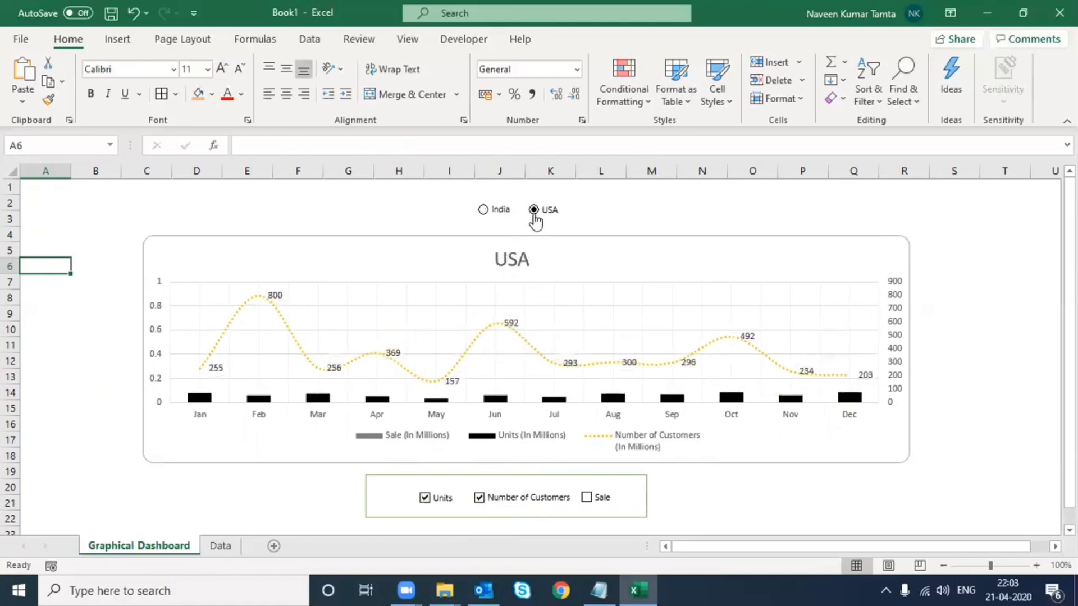
click(486, 211)
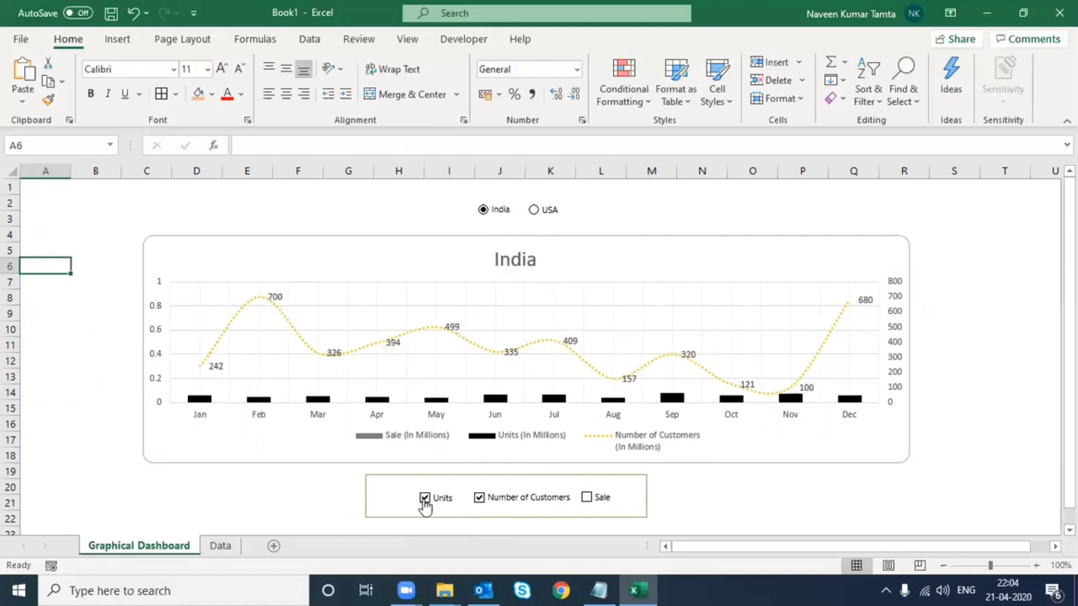
click(586, 498)
click(425, 500)
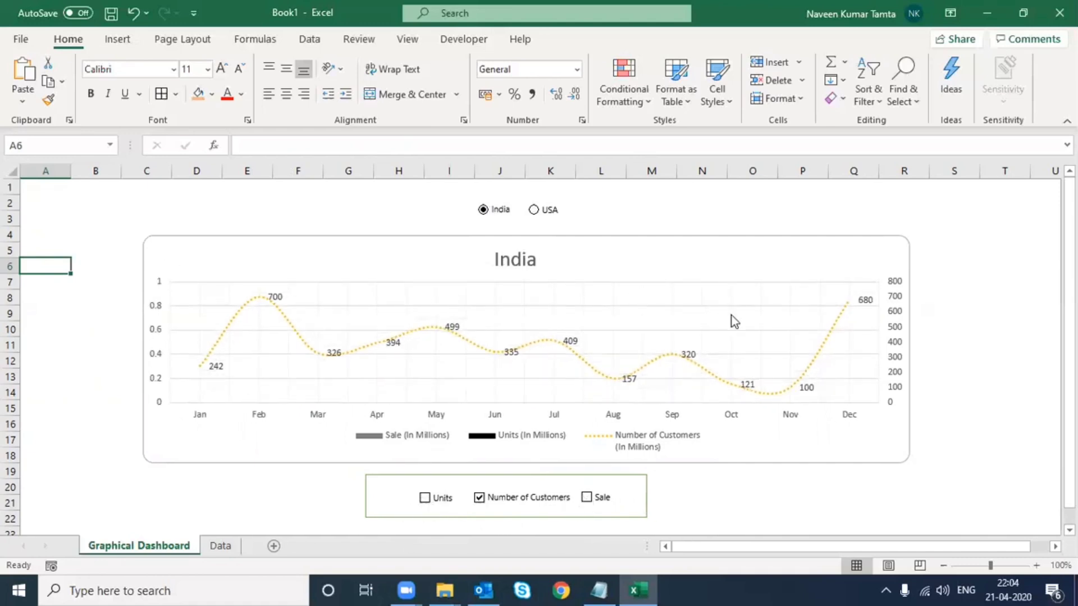
Show Sale and Units alongside Number of Customers in the chart and switch the country to USA.
click(587, 498)
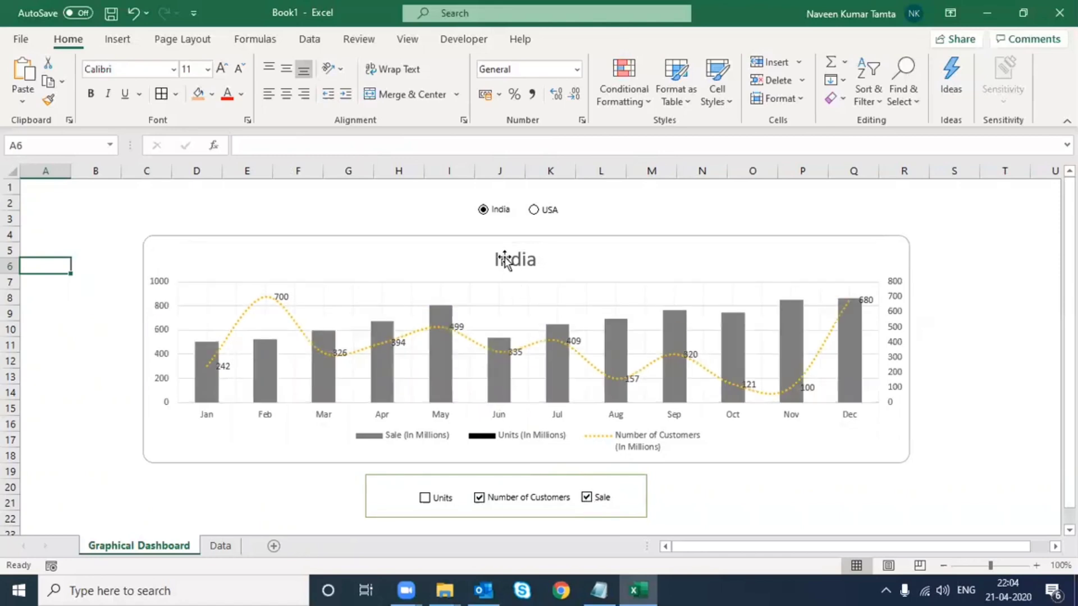
click(534, 210)
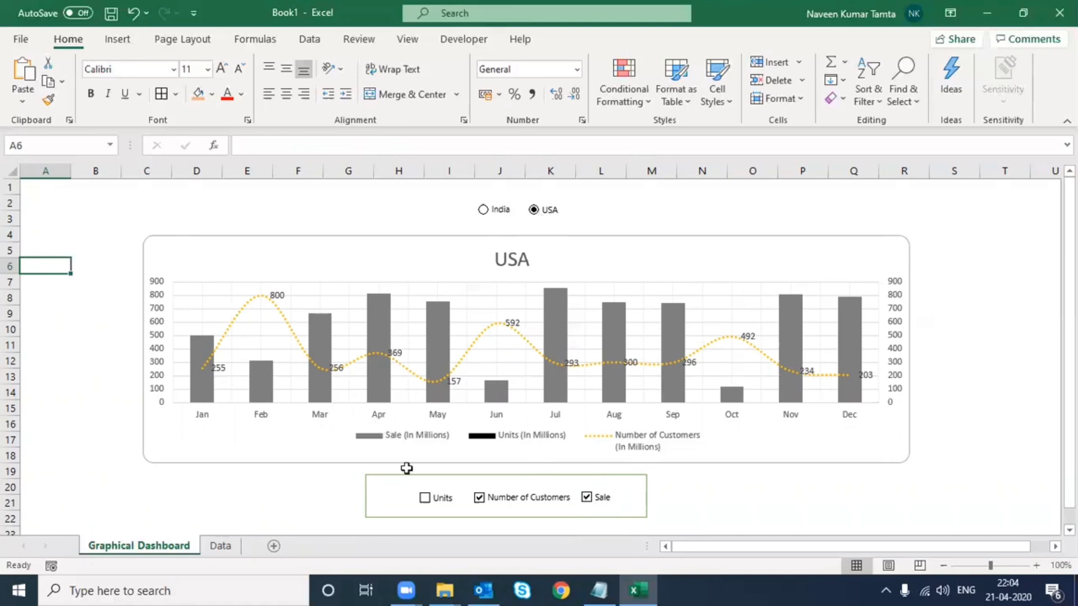
click(425, 497)
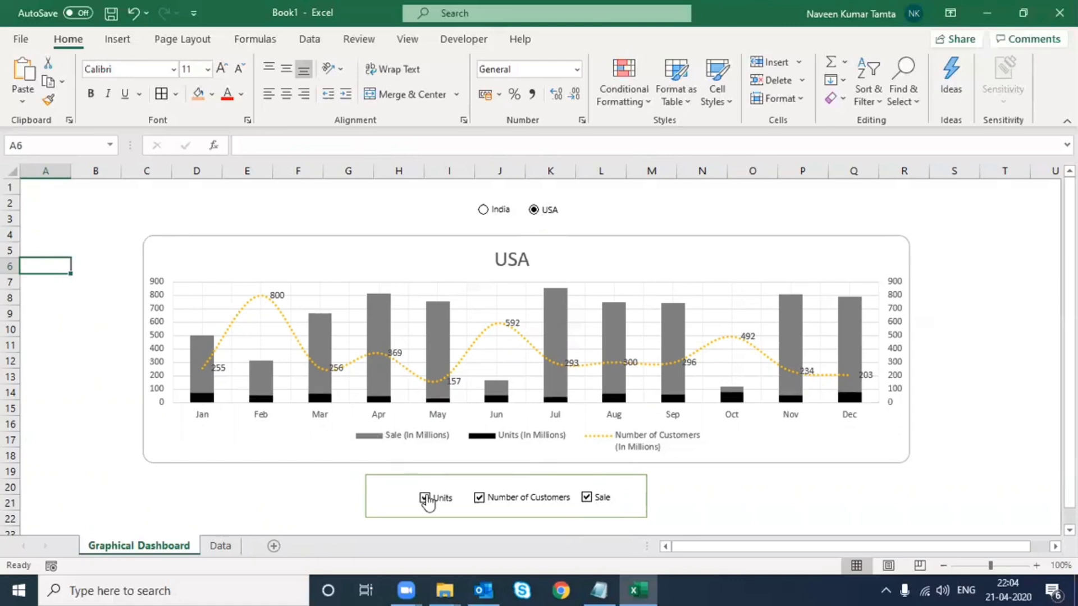